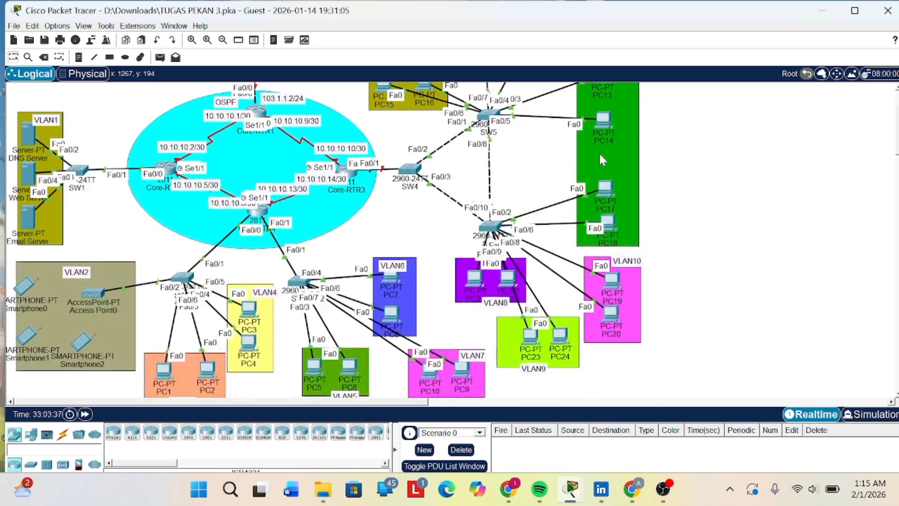
scroll(452, 149, up, 1)
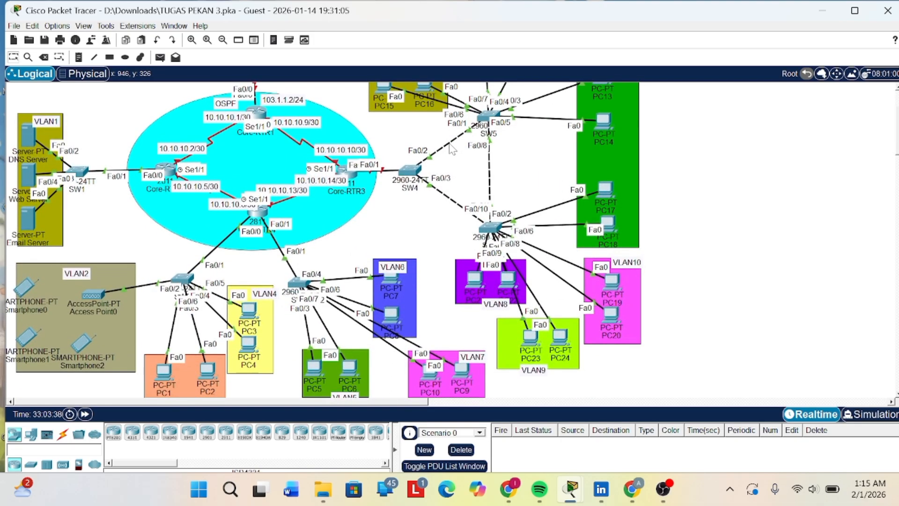
scroll(453, 149, up, 4)
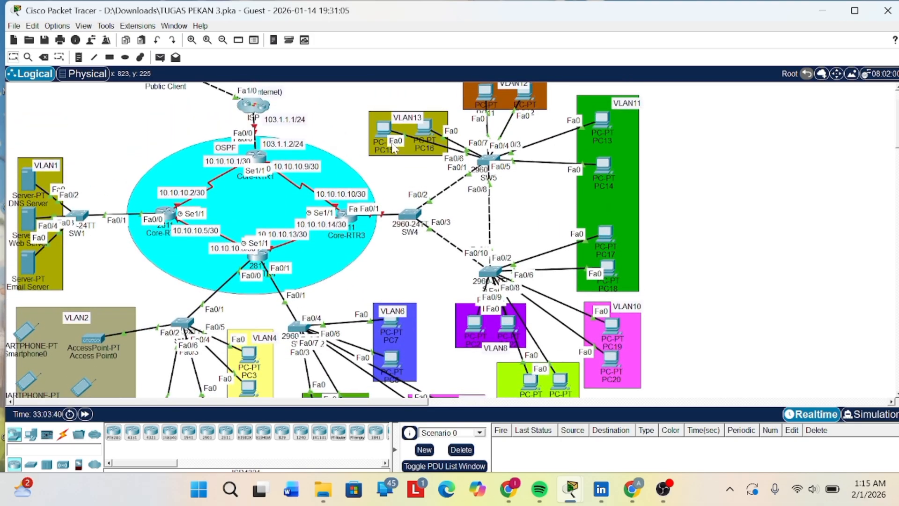
scroll(356, 145, down, 2)
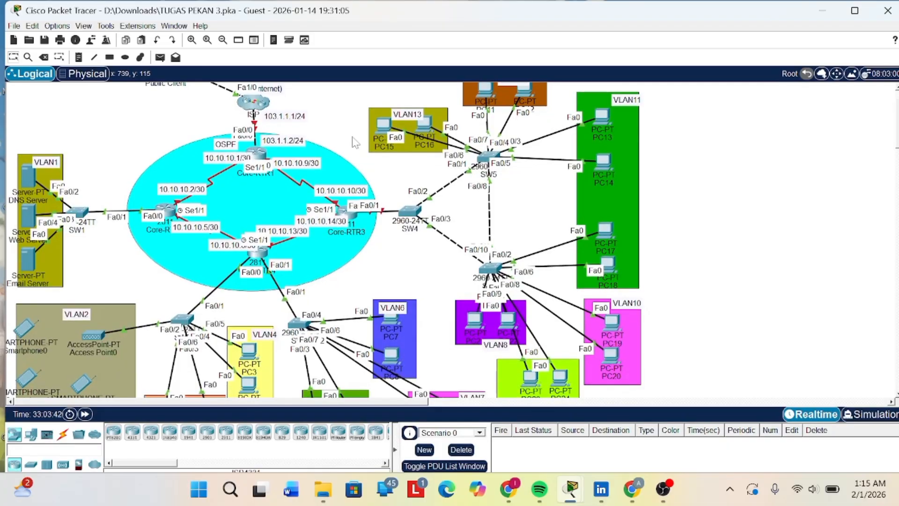
scroll(359, 154, down, 2)
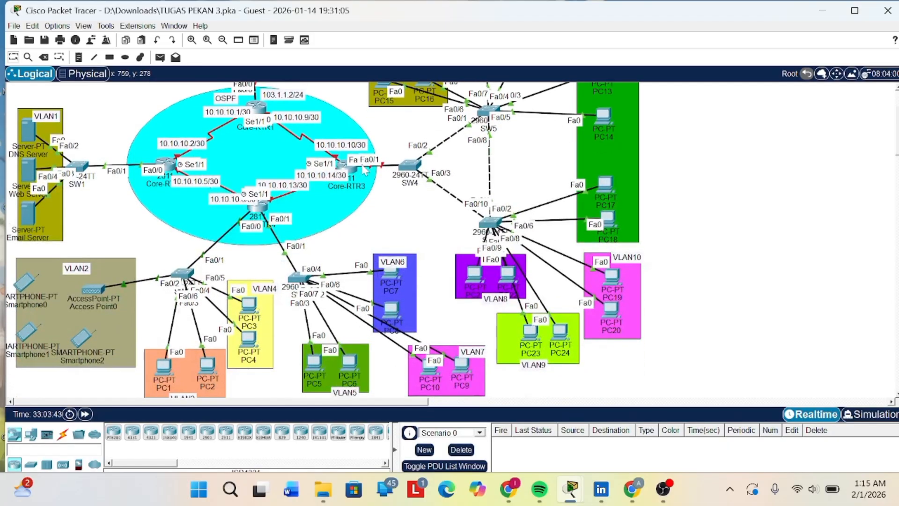
scroll(365, 171, up, 1)
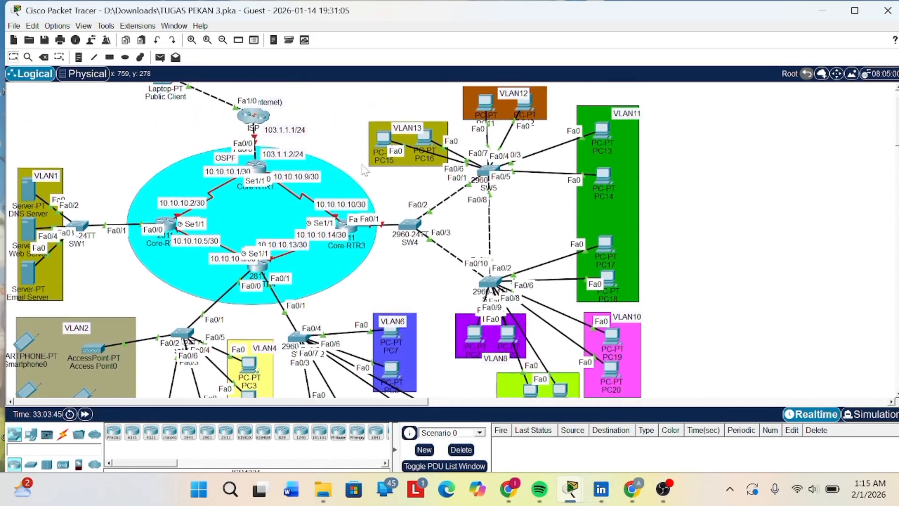
scroll(365, 171, up, 2)
scroll(364, 169, down, 1)
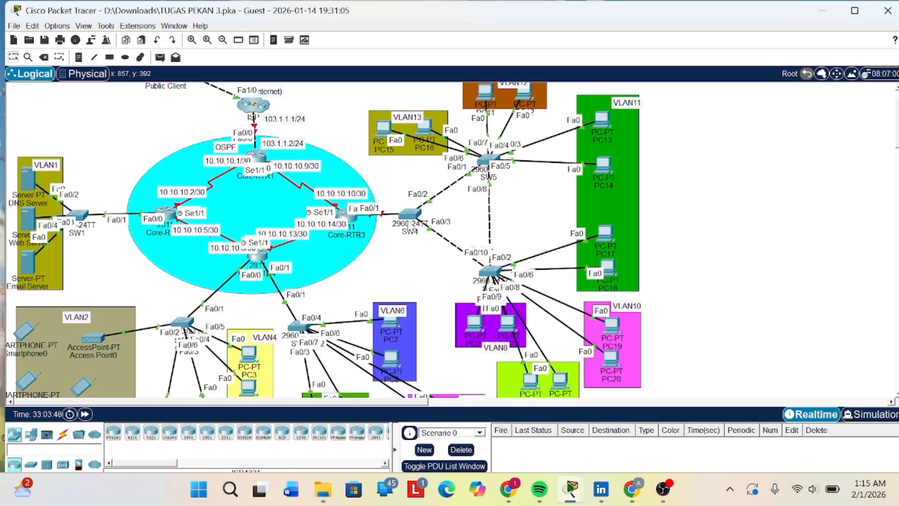
- Bring up the PT Activity instructions window, move it higher on the screen and widen it
mouse_move(572, 488)
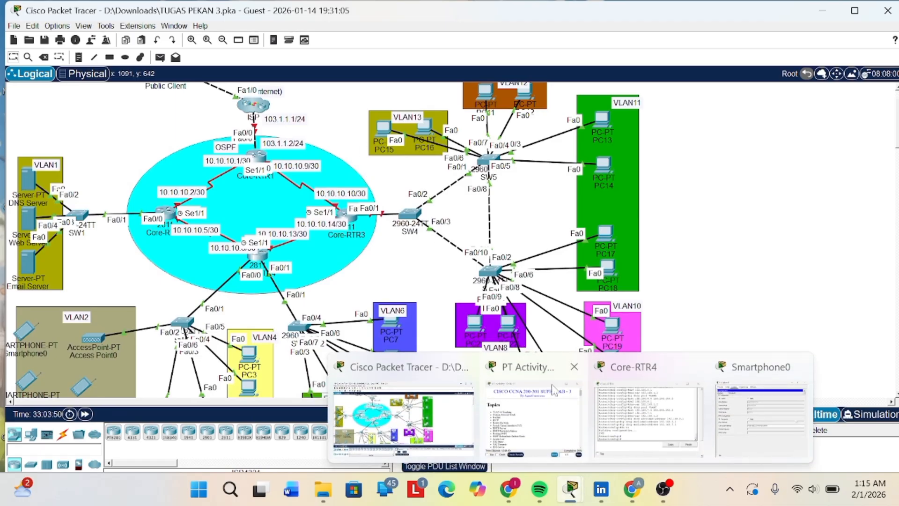
click(552, 429)
scroll(489, 283, down, 1)
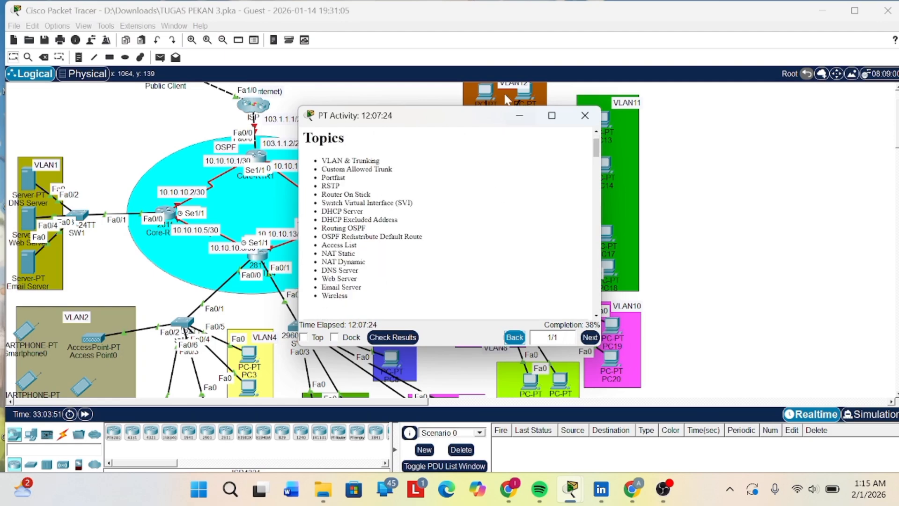
drag(498, 109, 498, 40)
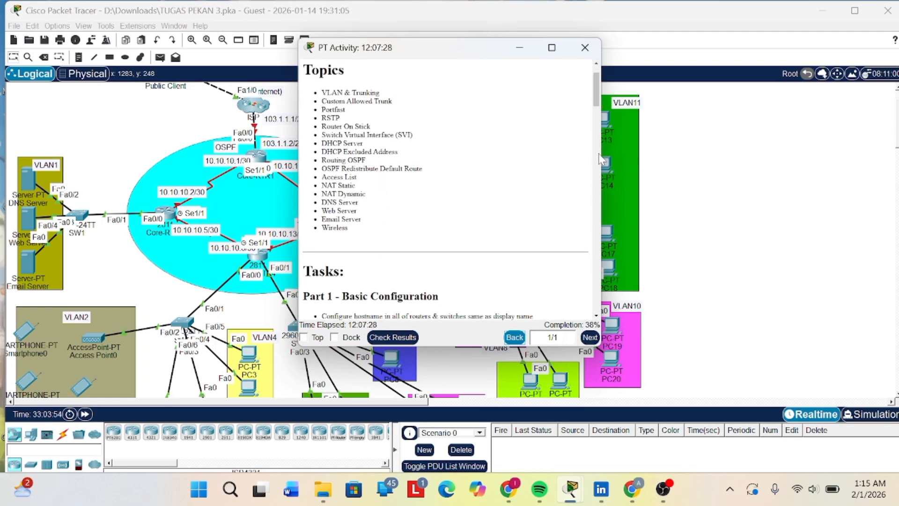
drag(648, 155, 857, 154)
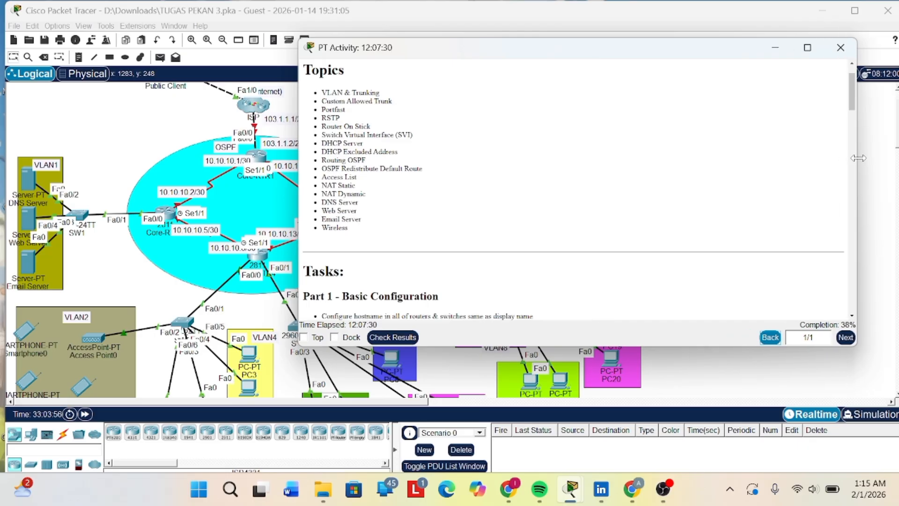
- Read through the activity's topics and task parts, focusing on the VLAN and trunking parts, and minimize the instructions
scroll(608, 150, up, 1)
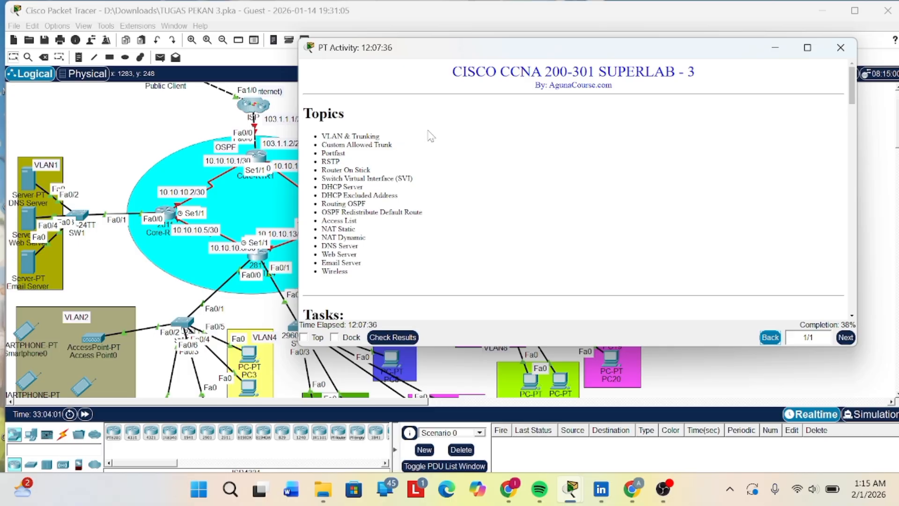
scroll(430, 136, down, 3)
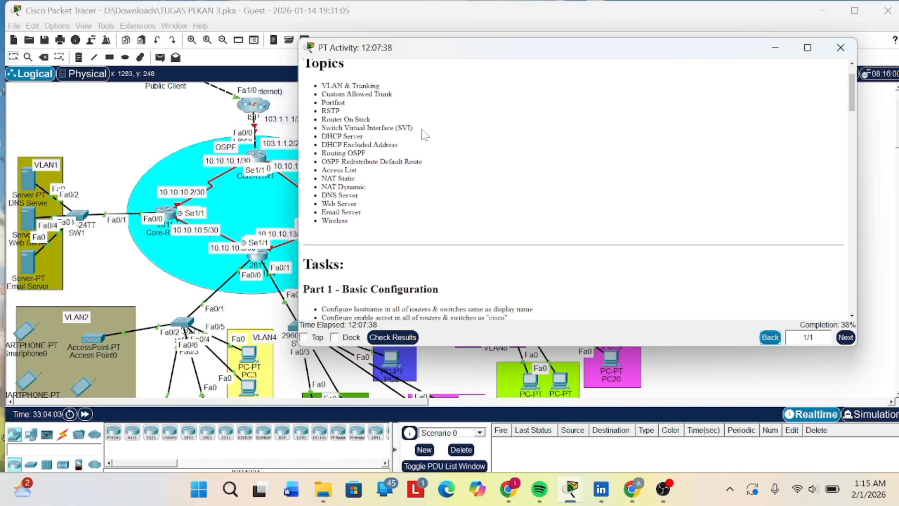
scroll(425, 135, down, 8)
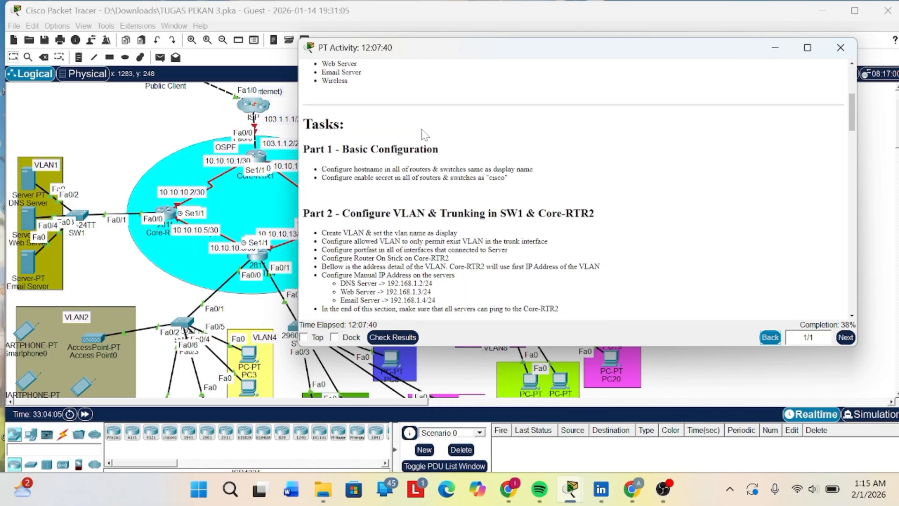
scroll(385, 134, down, 15)
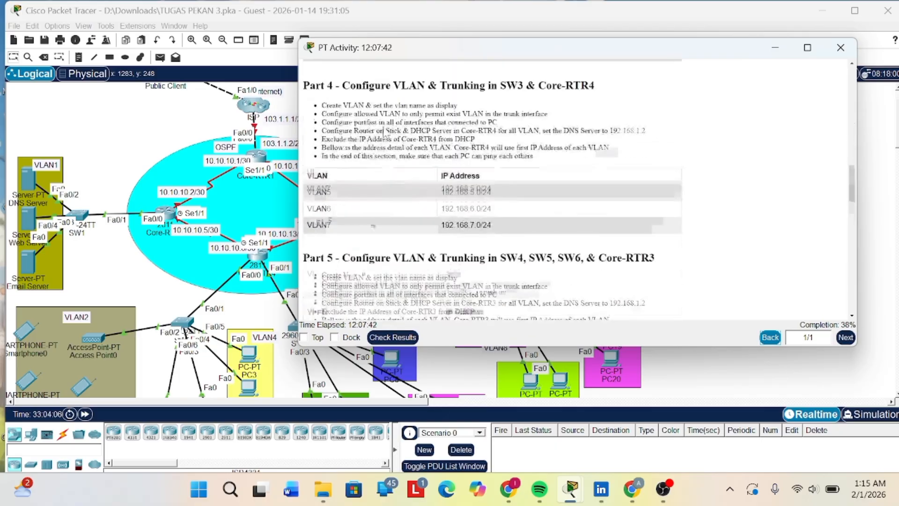
scroll(385, 133, down, 20)
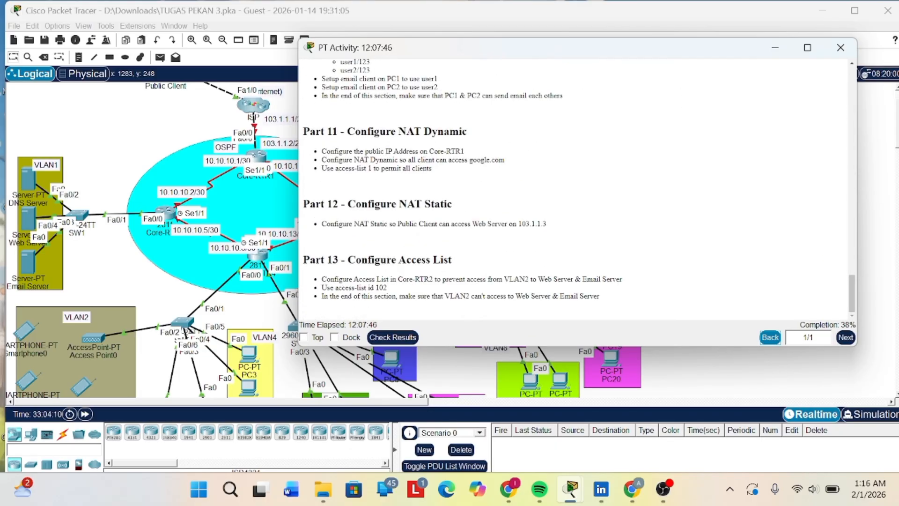
scroll(394, 200, up, 20)
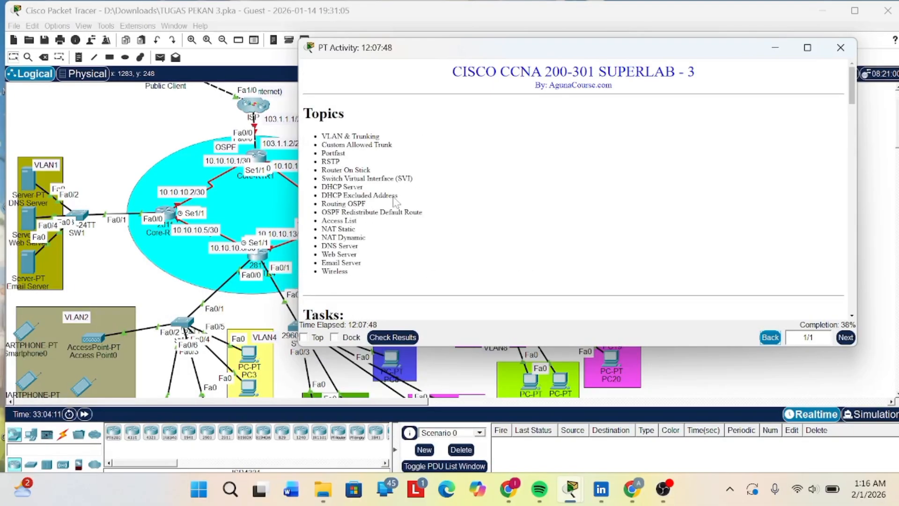
scroll(395, 200, down, 5)
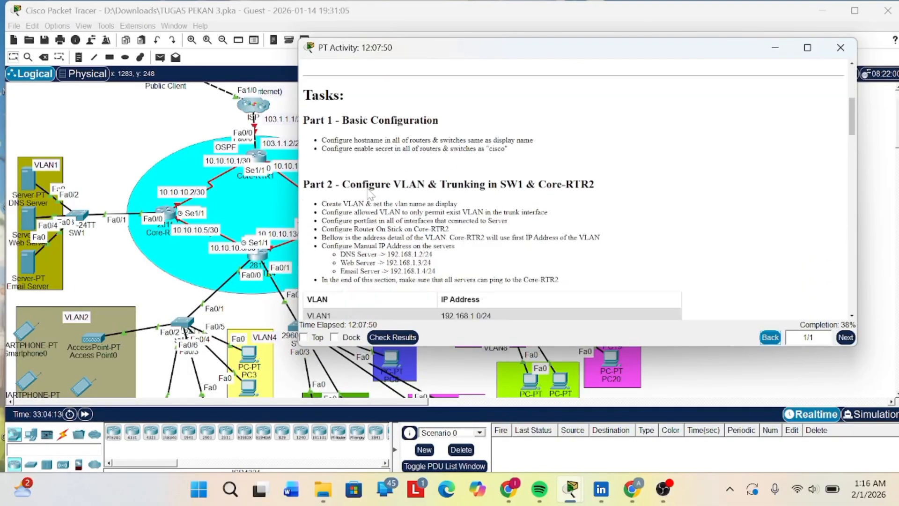
scroll(370, 194, down, 3)
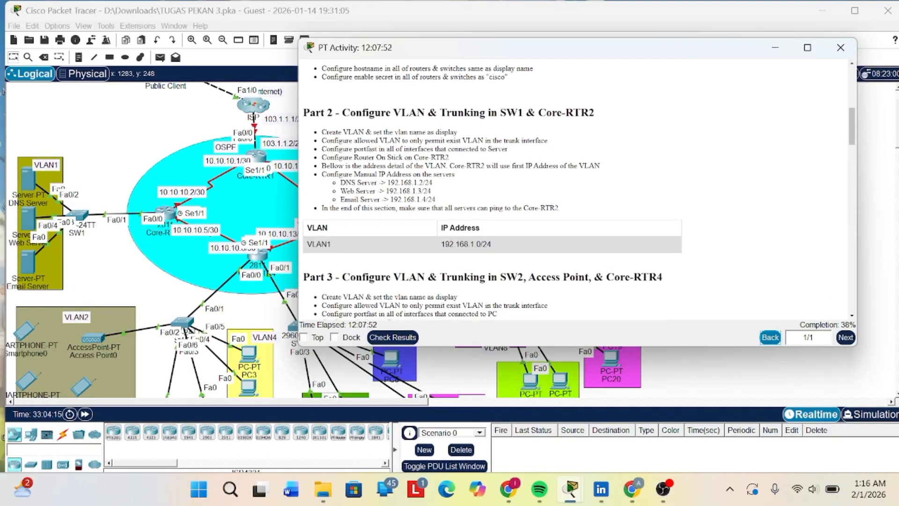
scroll(502, 196, down, 1)
scroll(502, 196, down, 2)
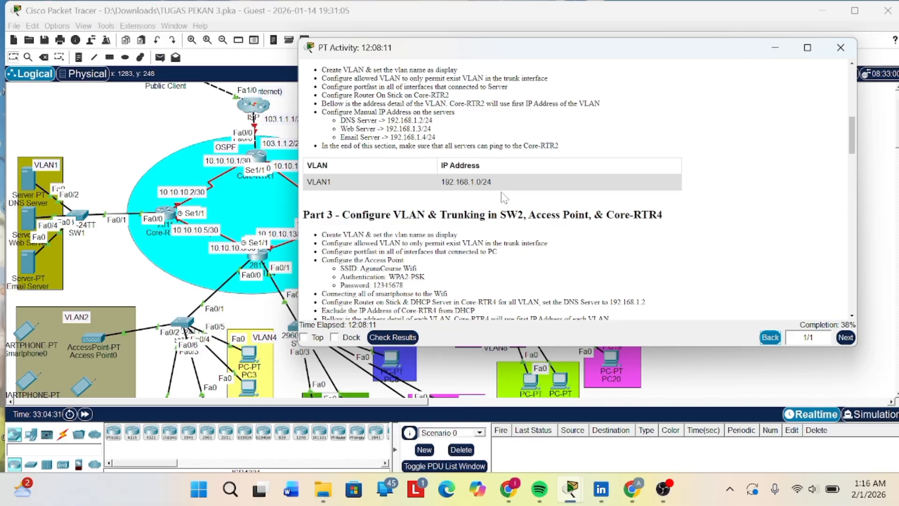
scroll(546, 170, down, 1)
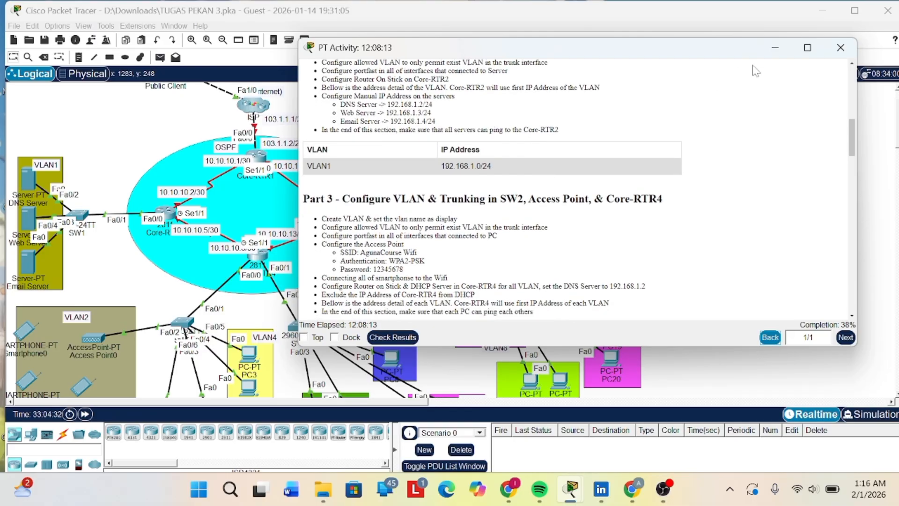
click(775, 50)
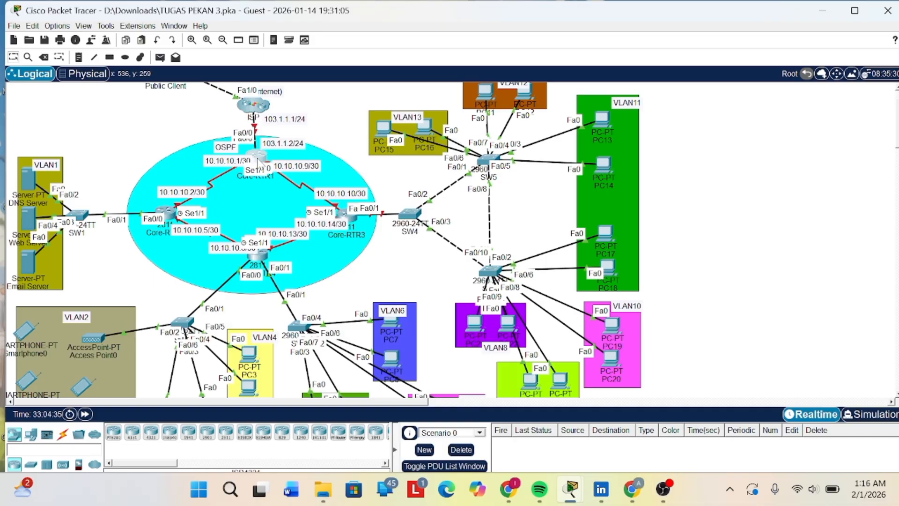
- Check the commands already entered in Core-RTR1's command line, and minimize its window
click(257, 158)
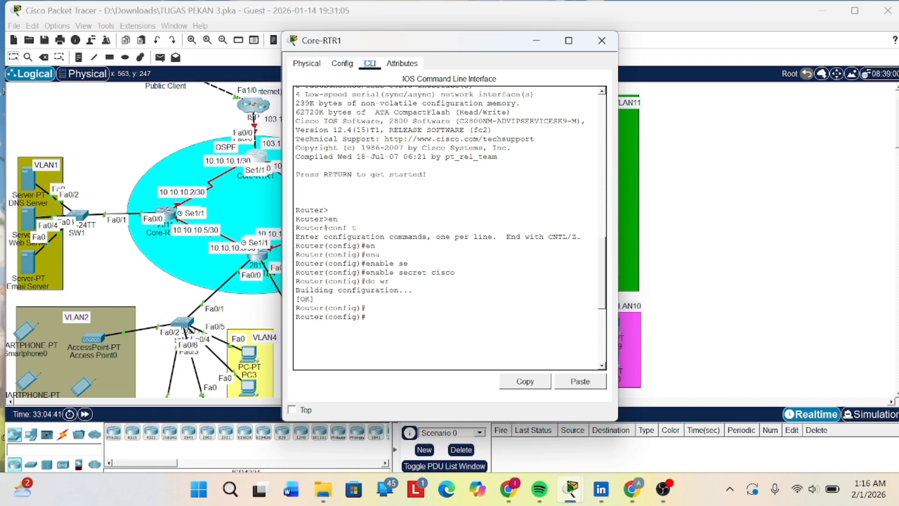
click(536, 40)
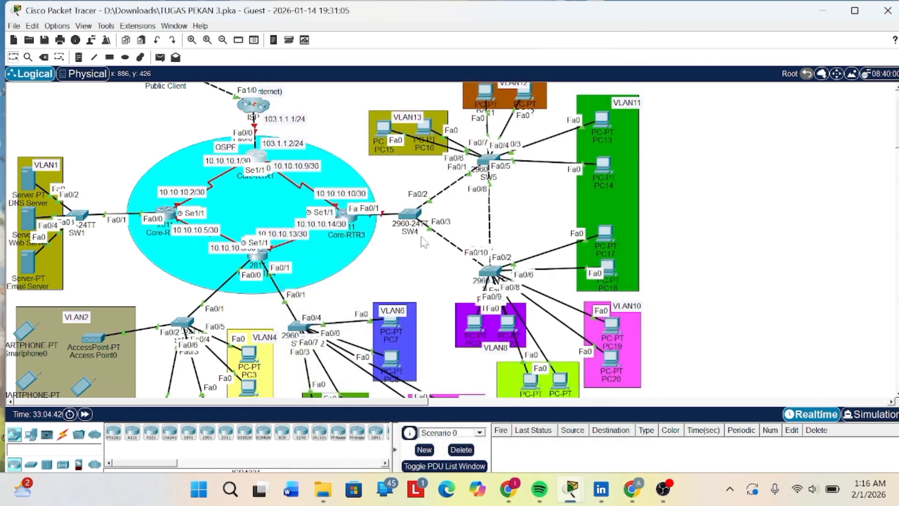
- Open the SW3 switch's command line and enter privileged mode with the enable password
scroll(424, 241, down, 5)
scroll(419, 176, down, 1)
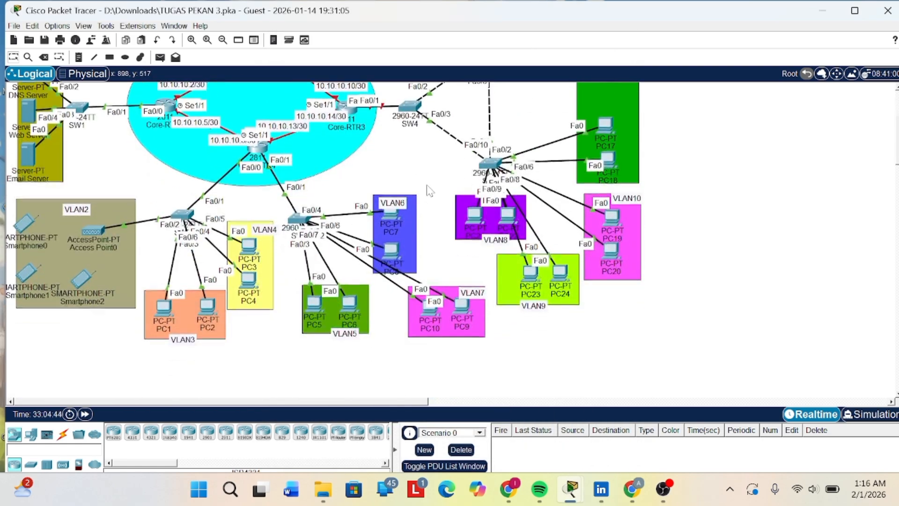
scroll(420, 172, up, 1)
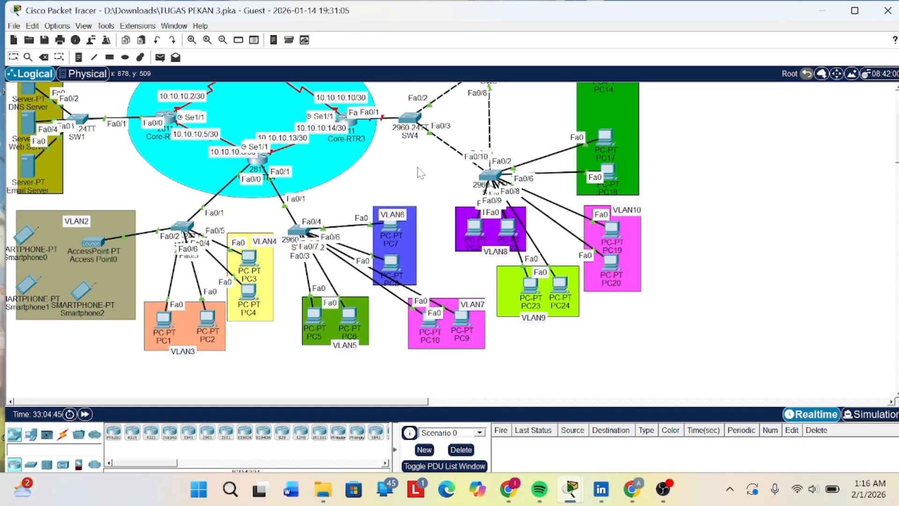
scroll(380, 225, up, 1)
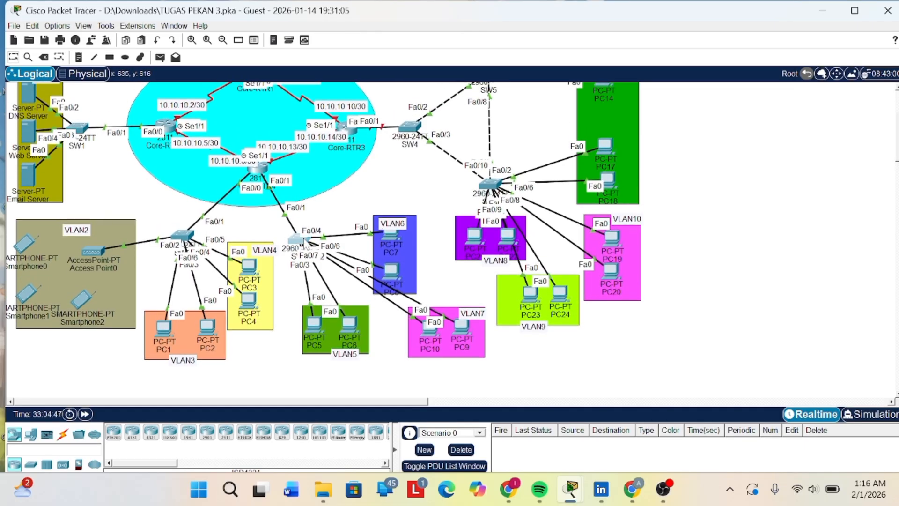
click(297, 239)
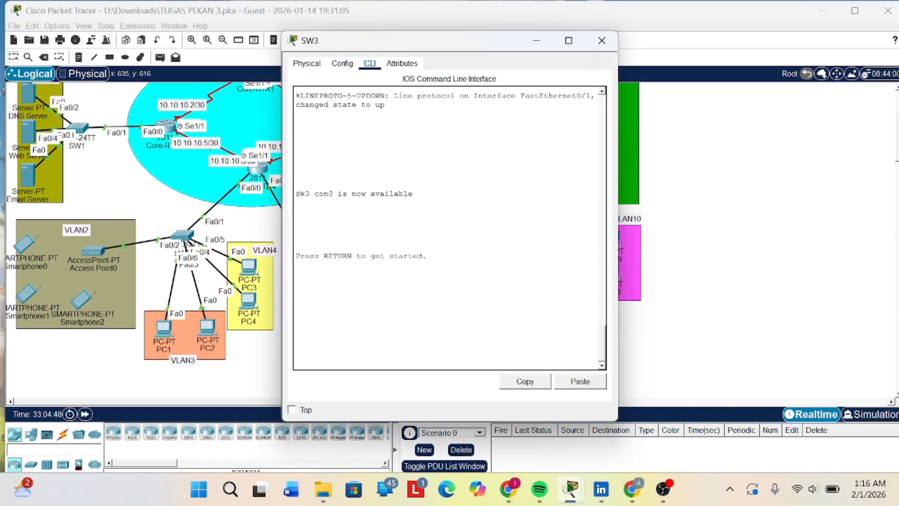
key(Return)
key(Return)
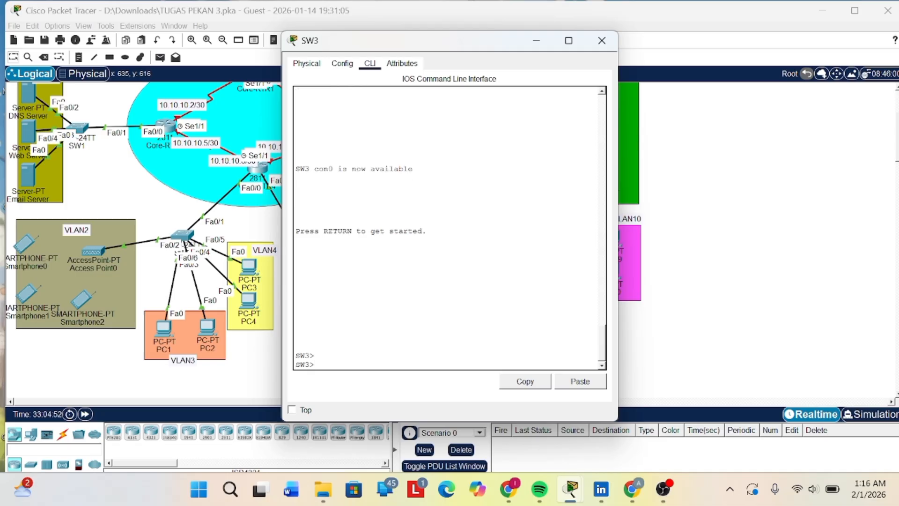
text(en)
key(Return)
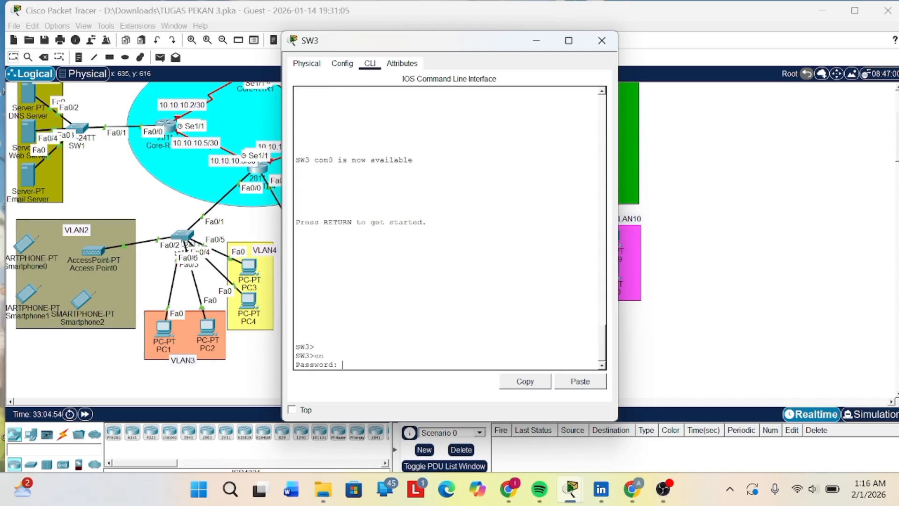
key(Return)
key(Return)
key(Return)
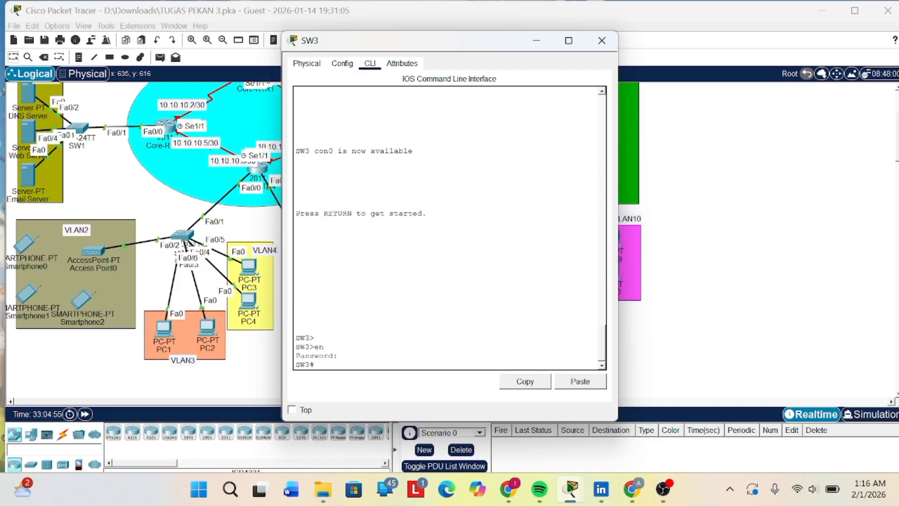
- Enter global configuration mode on SW3 with conf t
text(conf)
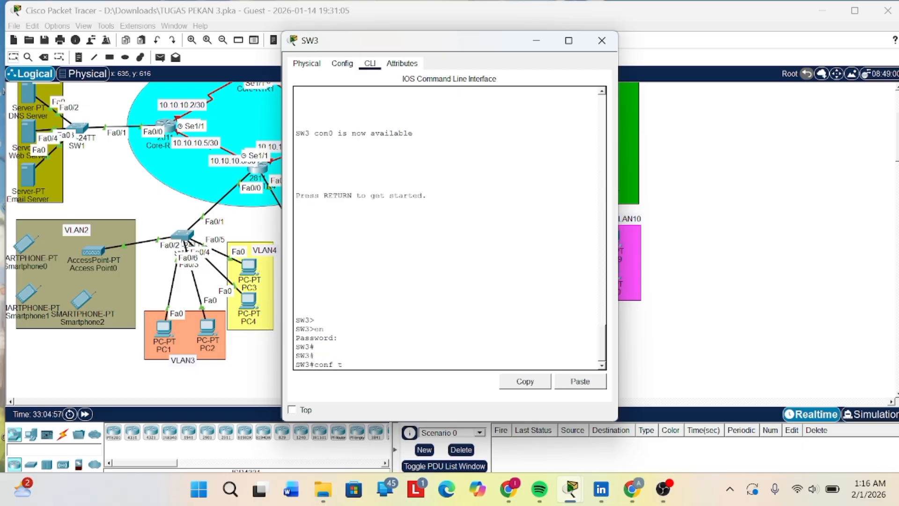
text( t)
key(Return)
key(Return)
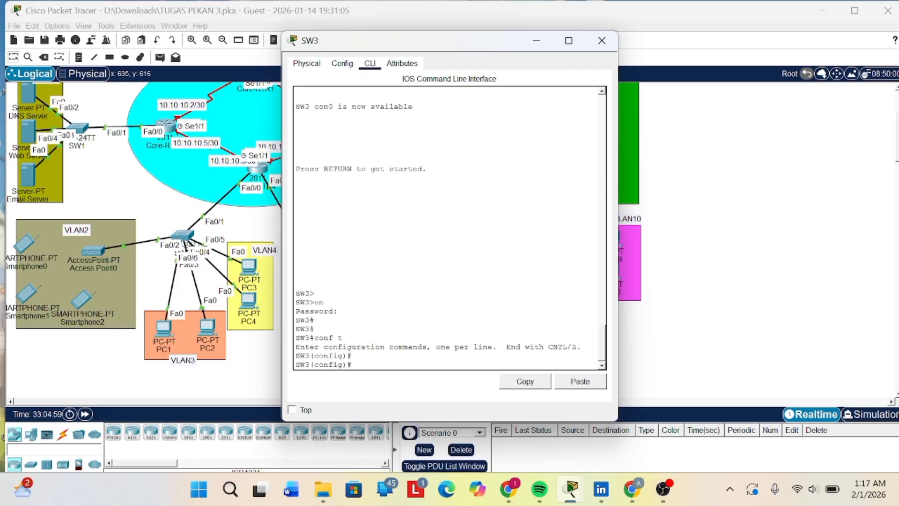
- Enter interface range configuration on SW3 with int range fa0/2-7, moving its window clear of the topology to check the ports
text(int range fa0/2)
drag(440, 45, 670, 56)
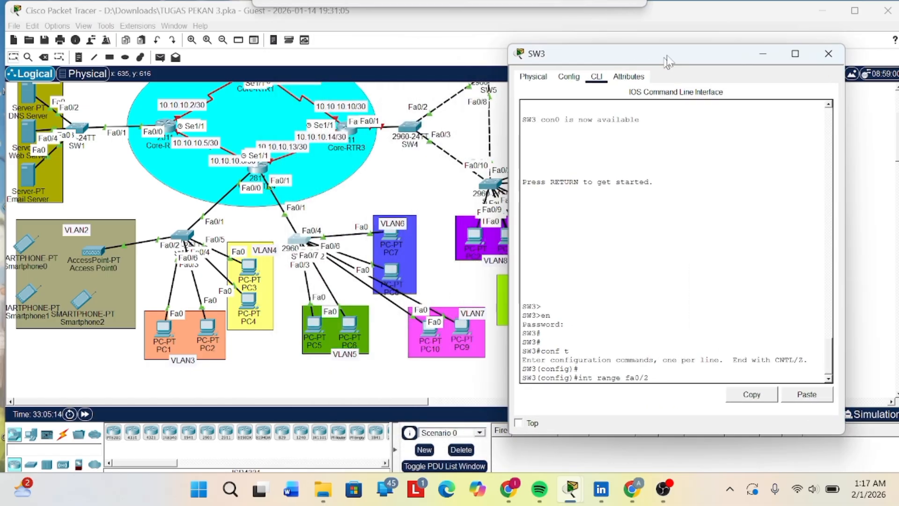
scroll(501, 144, right, 3)
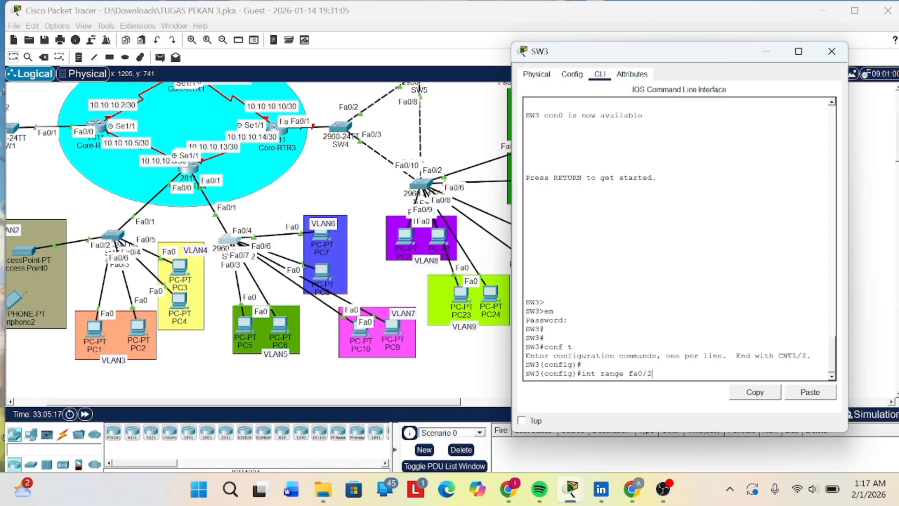
text(-7)
key(Return)
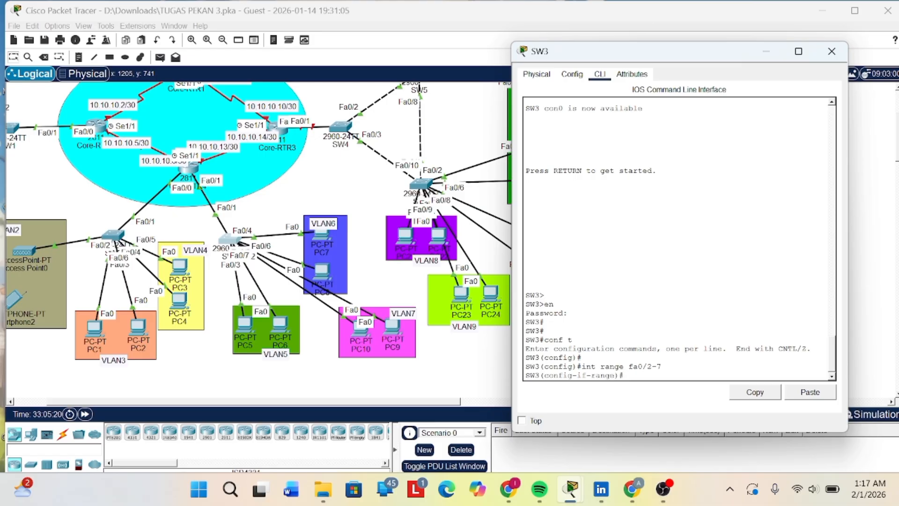
- Enable spanning-tree PortFast on SW3's ports fa0/2-7 with span port
text(span port)
key(Return)
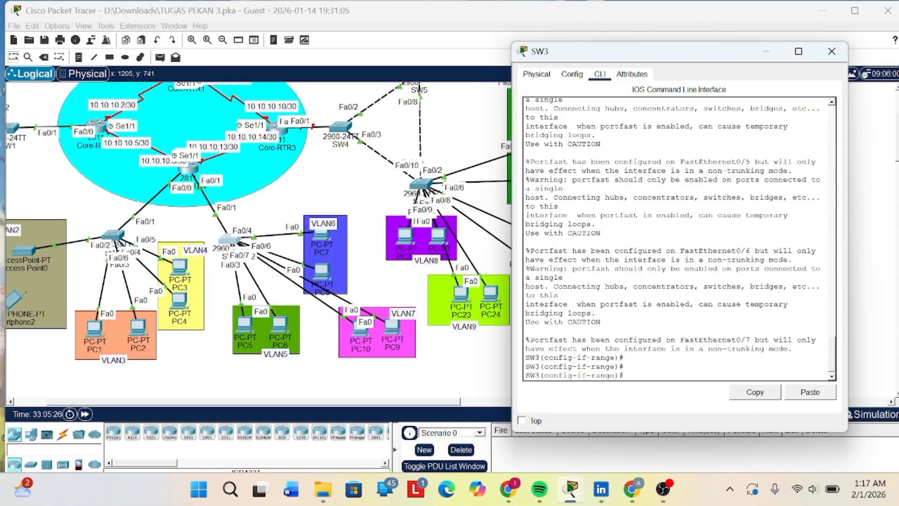
- Create VLAN 5 on SW3 and name it vlan5
text(vlan 5)
key(Return)
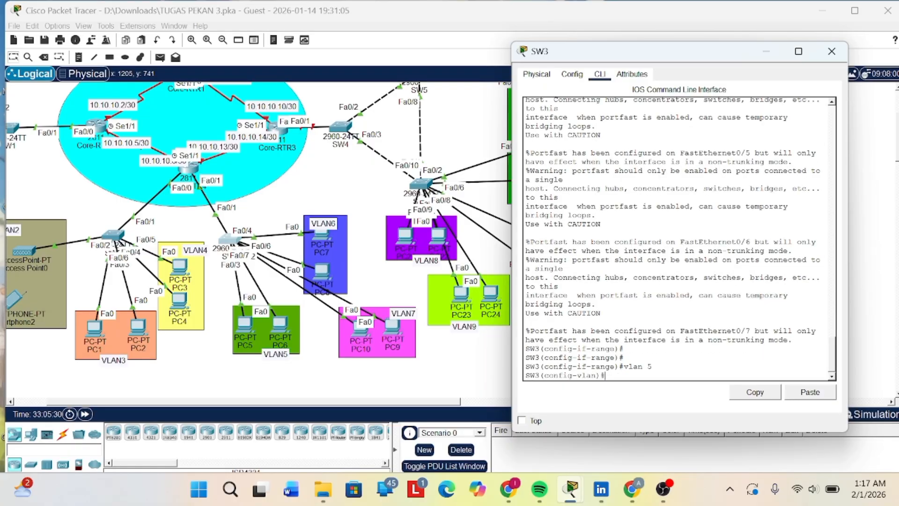
text(name vlan 5)
key(Return)
key(Up)
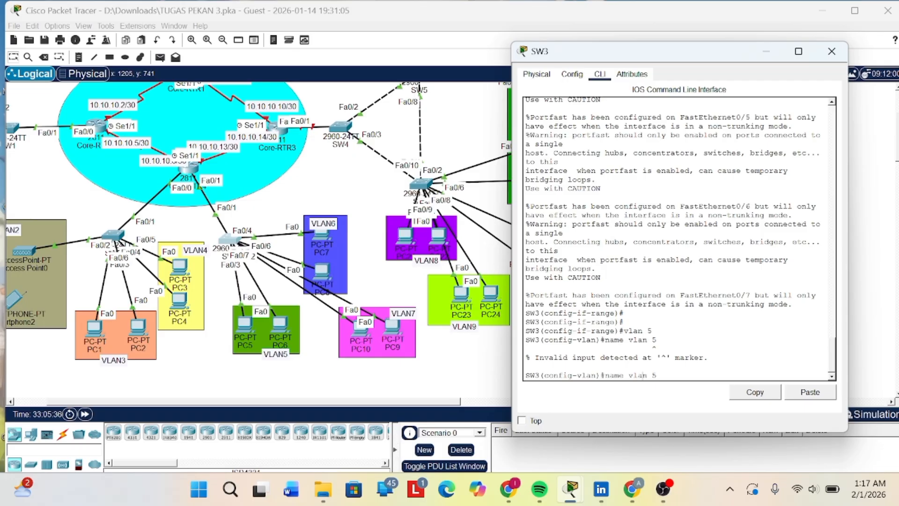
key(BackSpace)
key(BackSpace)
text(5)
key(Return)
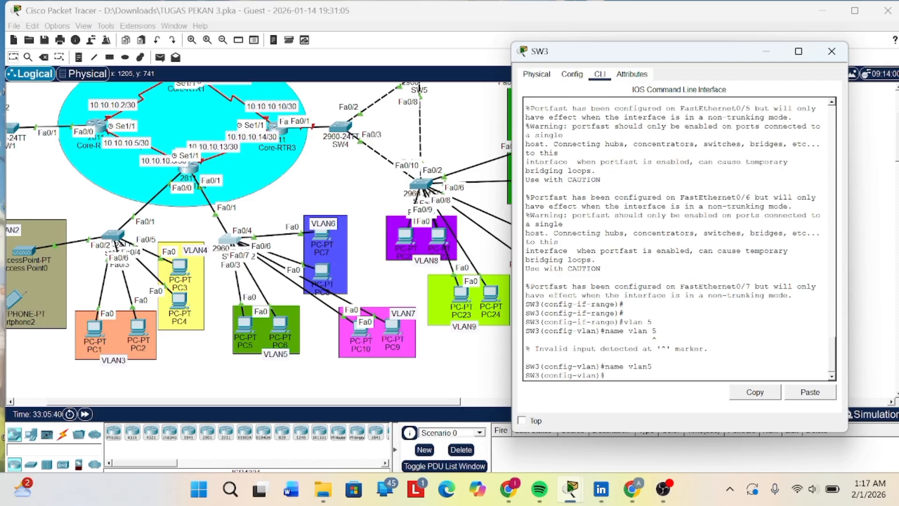
- Create VLAN 6 on SW3 and name it vlan6
key(Up)
key(Up)
key(Up)
key(BackSpace)
text(6)
key(Return)
key(Up)
key(Up)
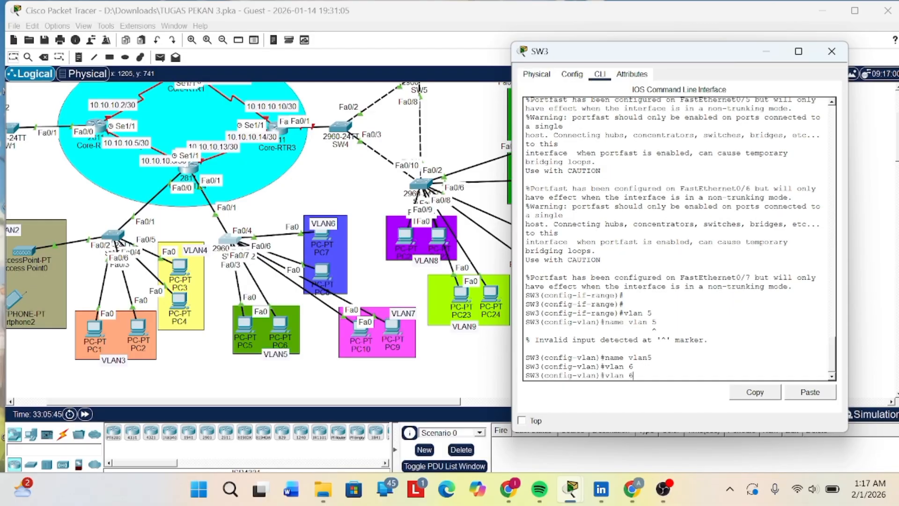
key(BackSpace)
text(6)
key(Return)
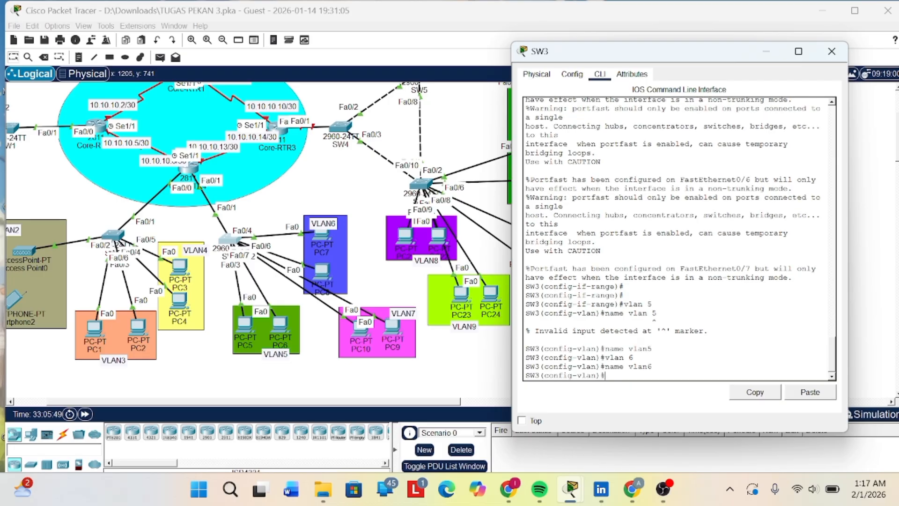
- Create VLAN 7 on SW3 and name it vlan7
key(Up)
key(BackSpace)
key(Up)
key(BackSpace)
key(Return)
text(name vlan)
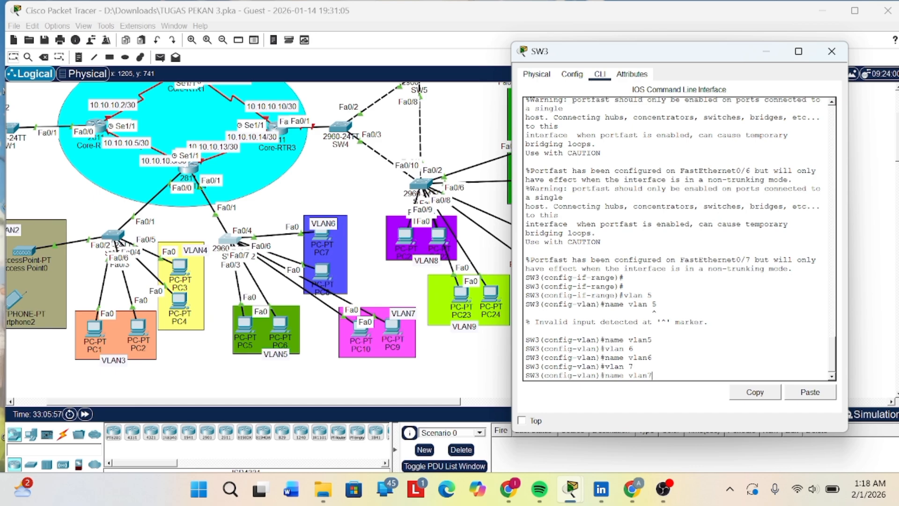
text(7)
key(Return)
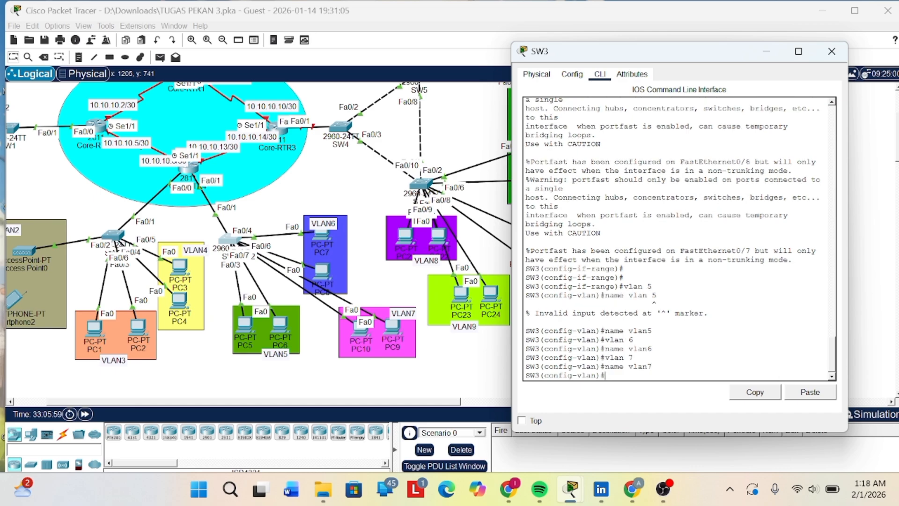
key(Return)
key(Return)
key(Return)
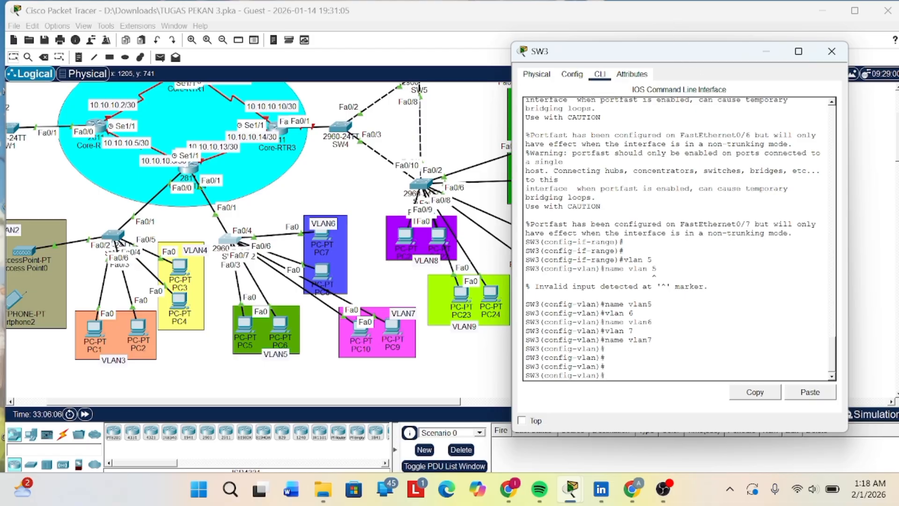
- Enter interface range fa0/2-3 on SW3 and set the ports to access mode with swi mode acc
text(int range fa0/2-3)
key(Return)
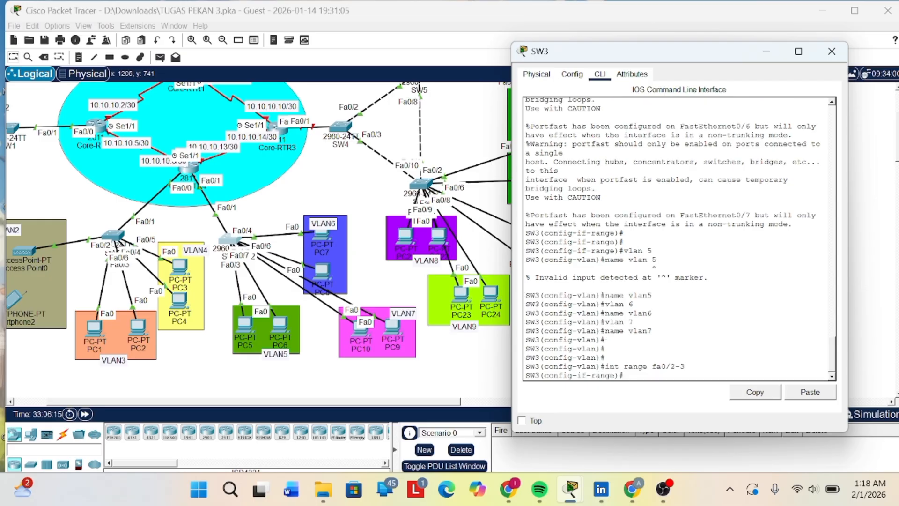
text(swi mode acc)
key(Return)
key(Return)
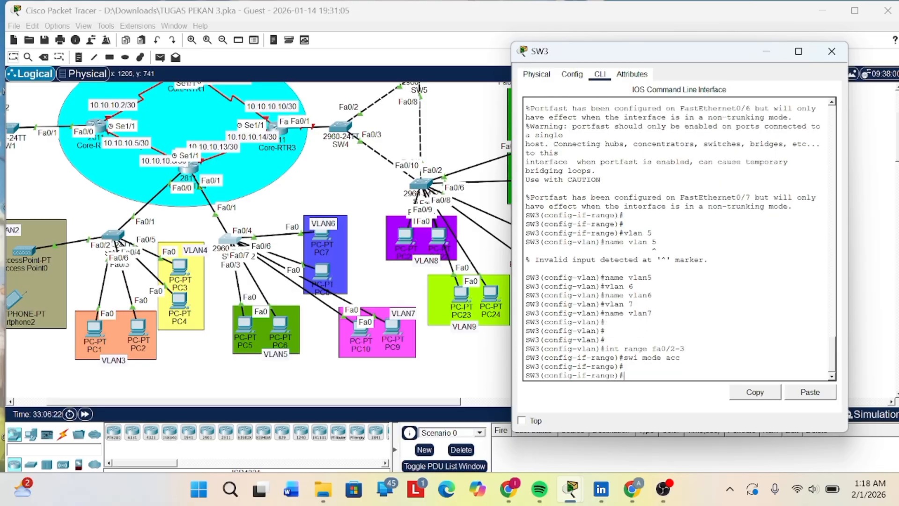
- Assign ports fa0/2-3 on SW3 to VLAN 5 with swi acc vl 5
text(swi)
text(acc vln 5)
key(Return)
key(Up)
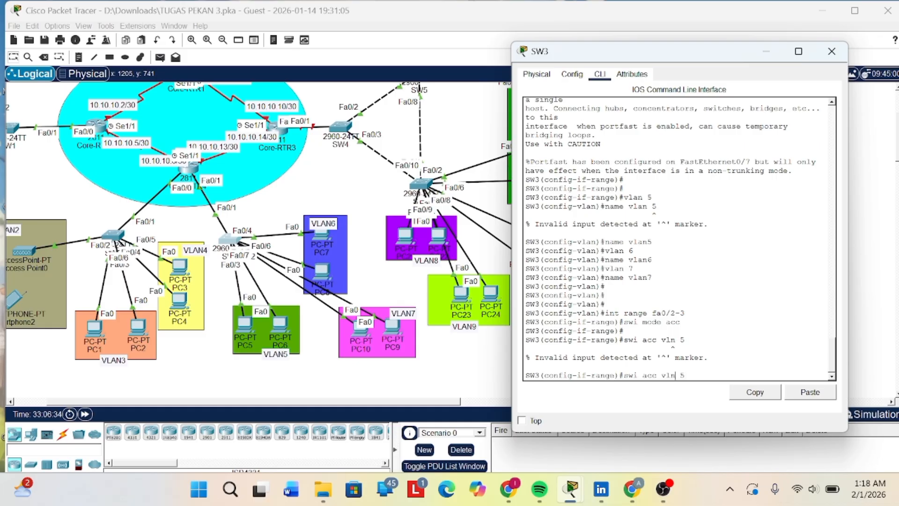
key(Left)
key(Left)
key(BackSpace)
key(Return)
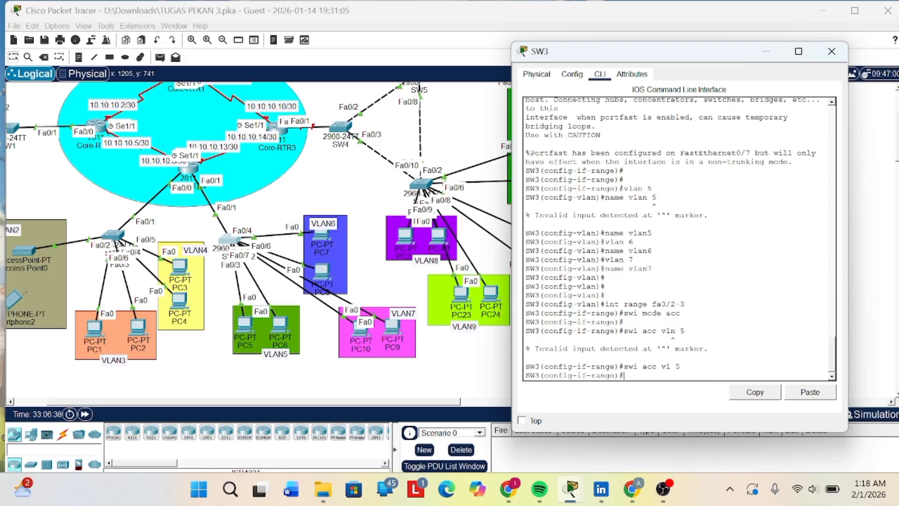
- Enter interface range fa0/4-5 on SW3 and set the ports to access mode with swi mode acc
text(int range fa0/4-5)
key(Return)
key(Return)
key(Return)
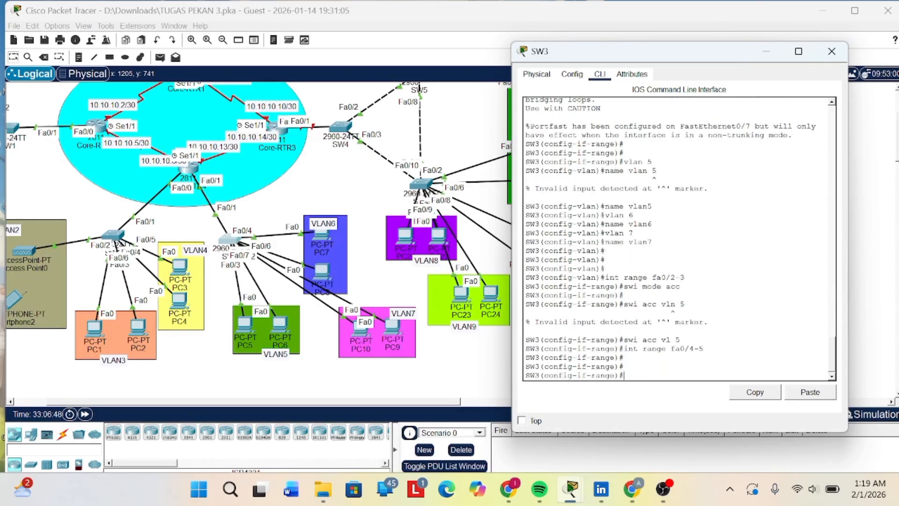
text(swi mode acc)
key(Return)
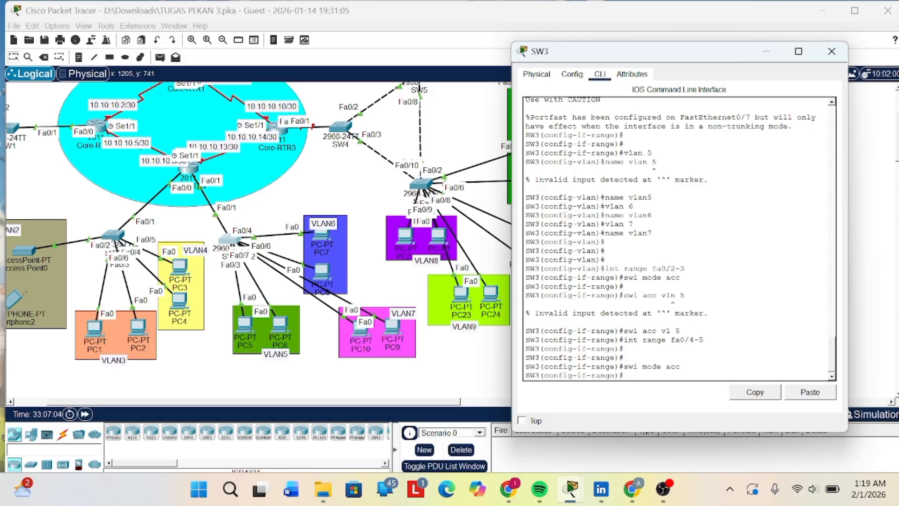
- Issue the swi mode acc command once more for ports fa0/4-5 on SW3
text(si)
key(BackSpace)
text(swi)
key(BackSpace)
key(BackSpace)
key(BackSpace)
text(wi mode acc)
key(Return)
- Assign ports fa0/4-5 on SW3 to VLAN 6 with swi acc vl 6
text(sw)
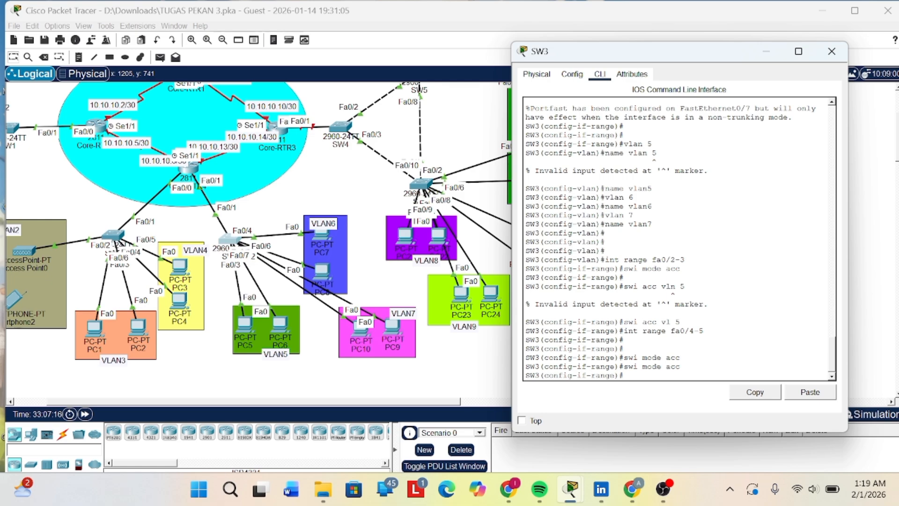
text(i acc vl6)
key(Return)
key(Up)
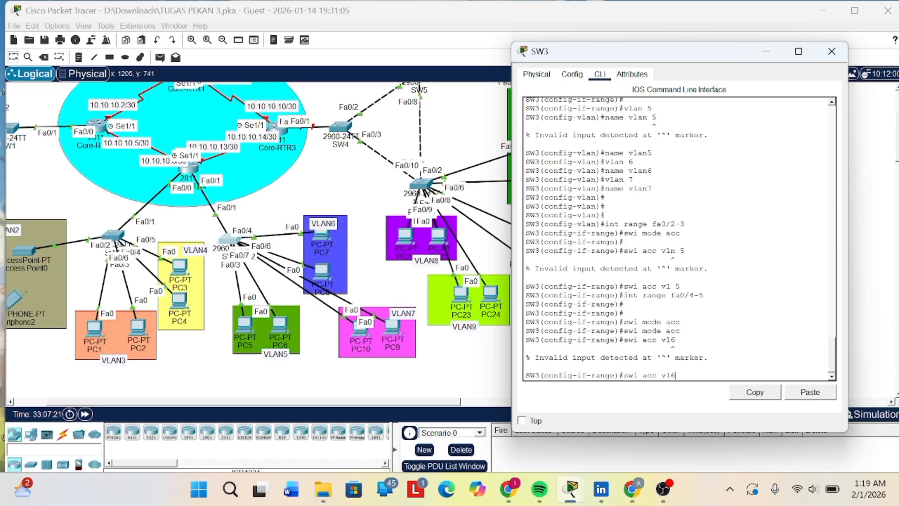
key(Left)
key(Return)
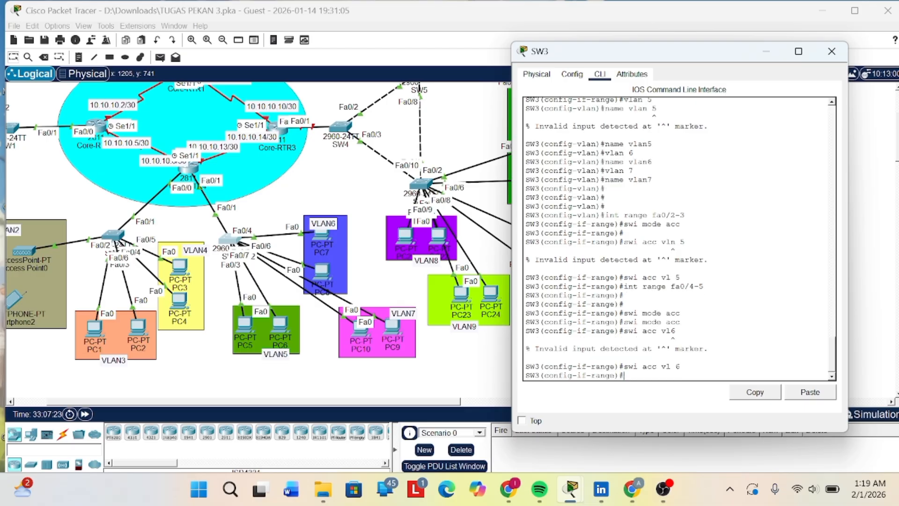
- Enter interface range configuration on SW3 with int range fa0/6-7
text(int arnga)
key(Right)
key(Right)
key(Right)
text(fa0/6-7)
key(Return)
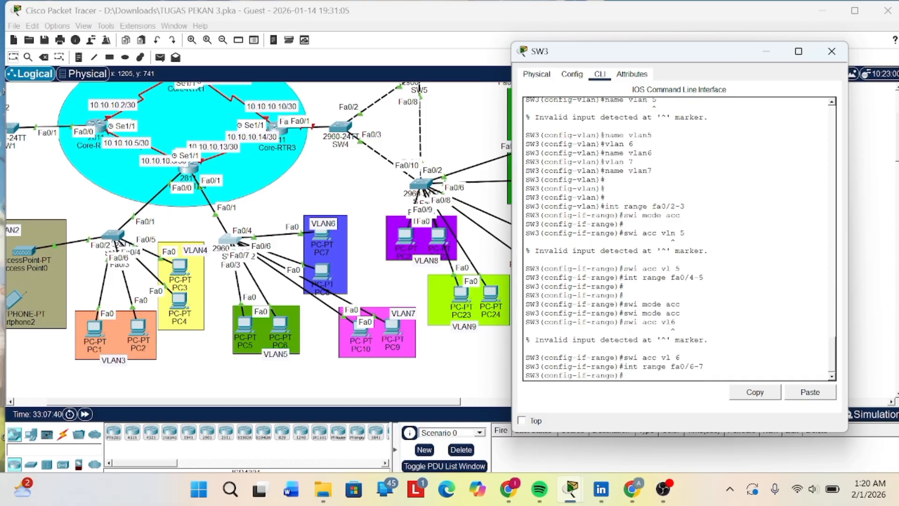
- Assign ports fa0/6-7 on SW3 to VLAN 7 with swi acc vl 7
text(swi acc vl7)
key(Return)
key(Up)
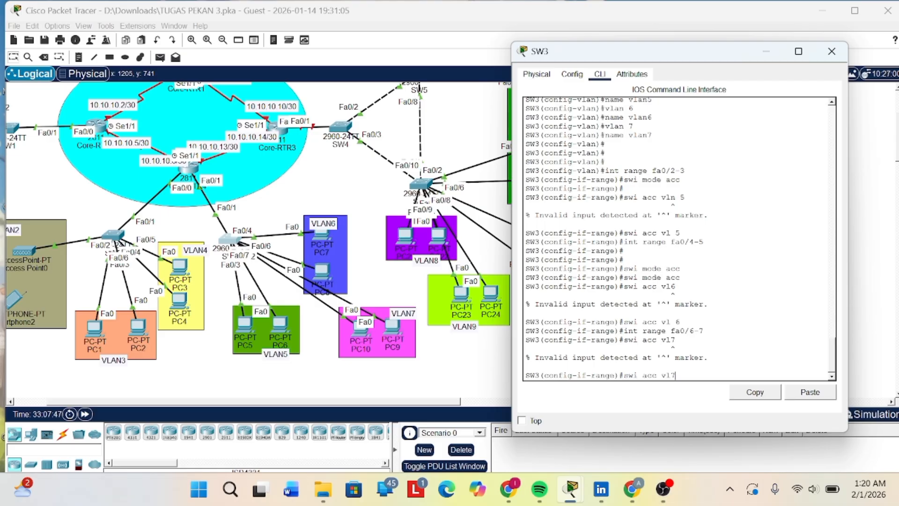
key(Left)
key(Return)
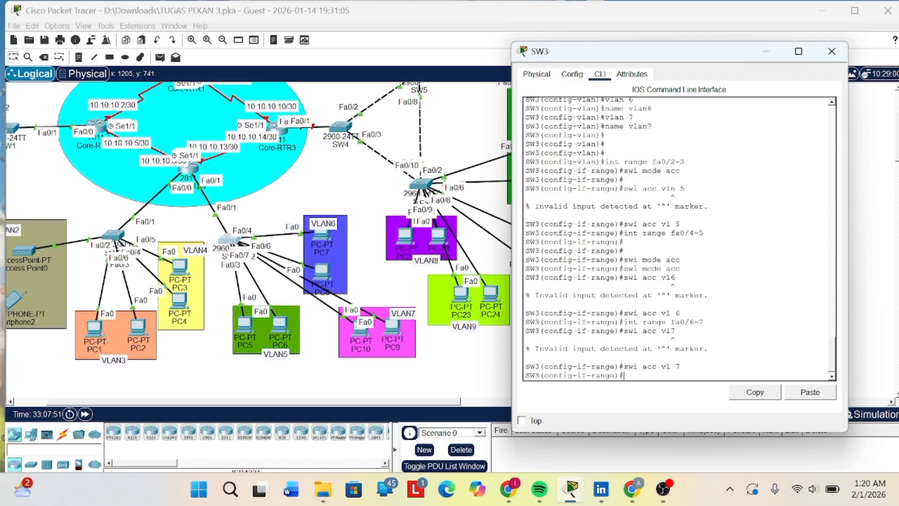
- Save SW3's configuration with do wr and minimize its window
text(dowr)
key(Return)
text(do wr)
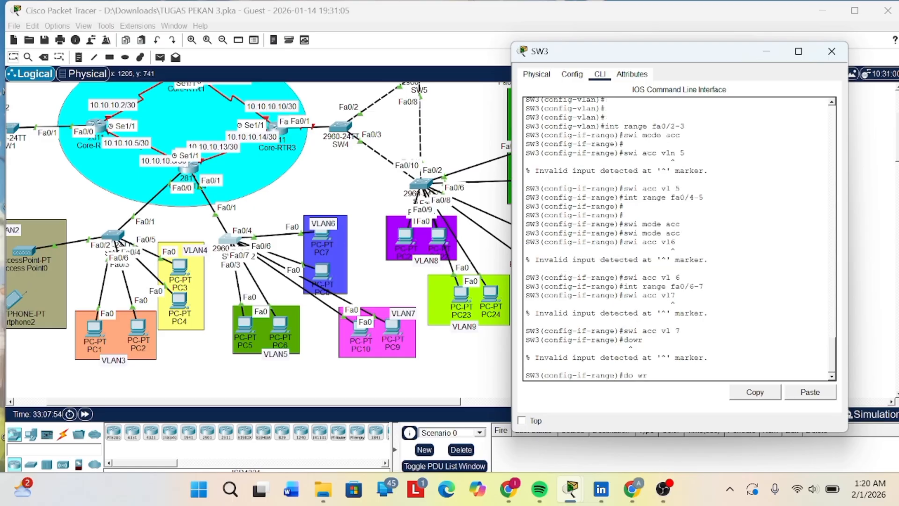
key(Return)
key(Return)
key(Return)
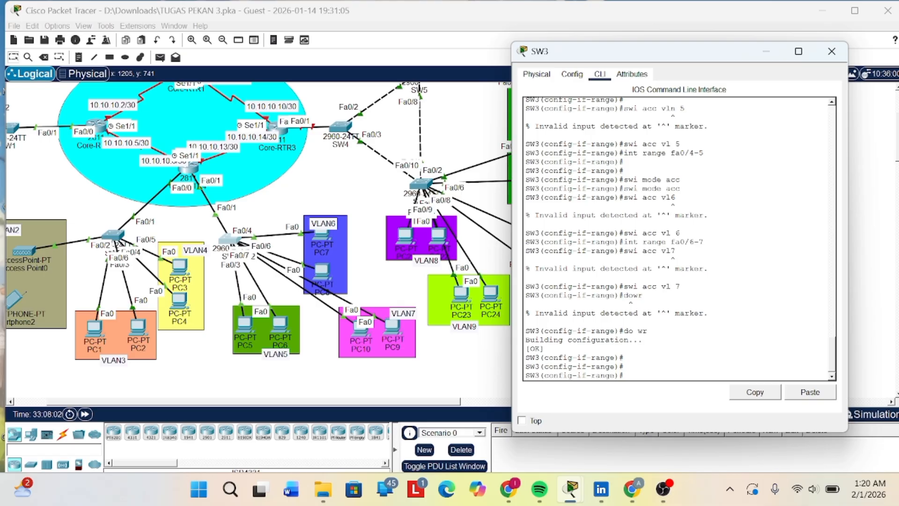
click(760, 55)
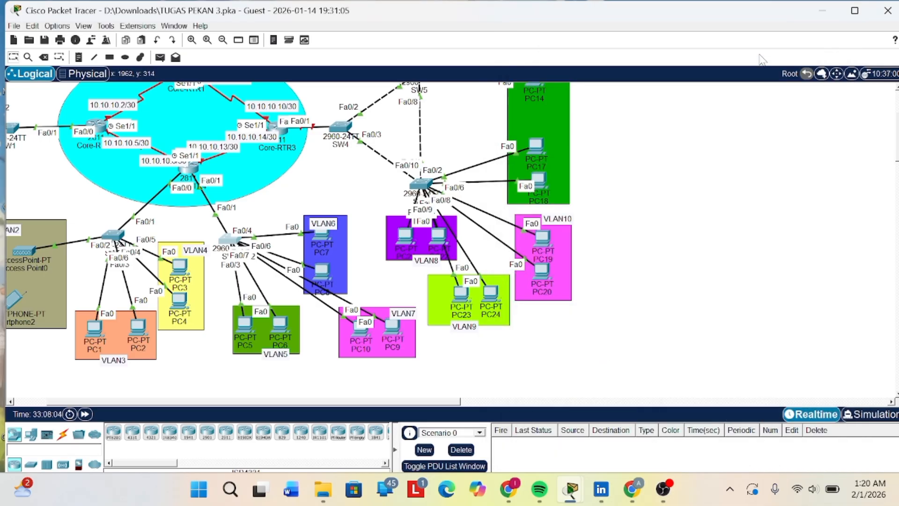
scroll(442, 259, up, 2)
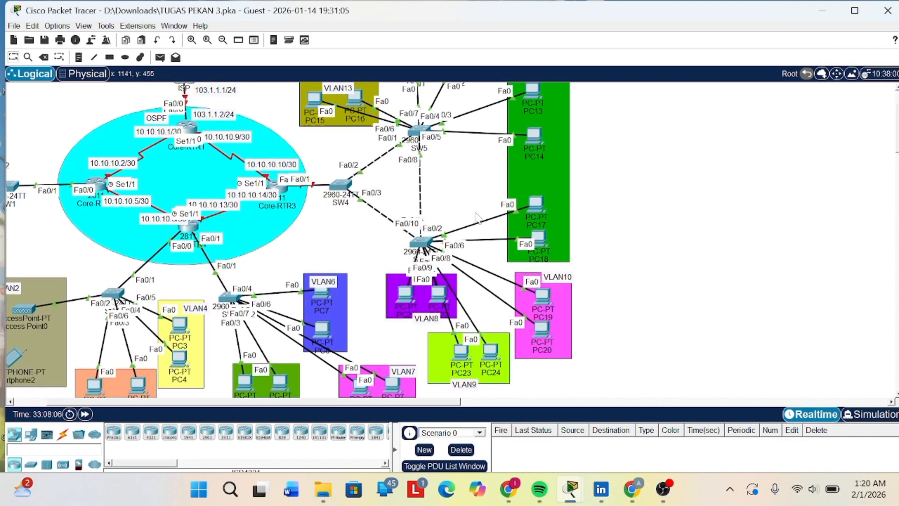
click(423, 243)
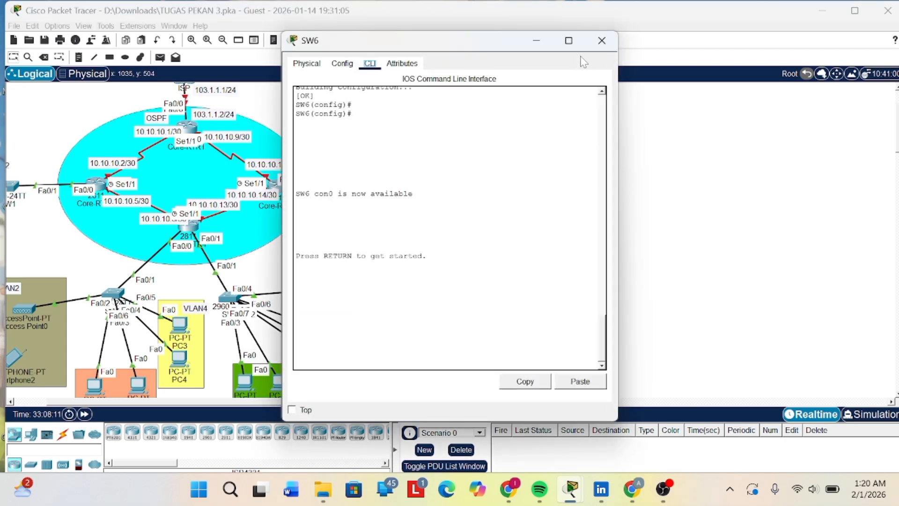
click(534, 37)
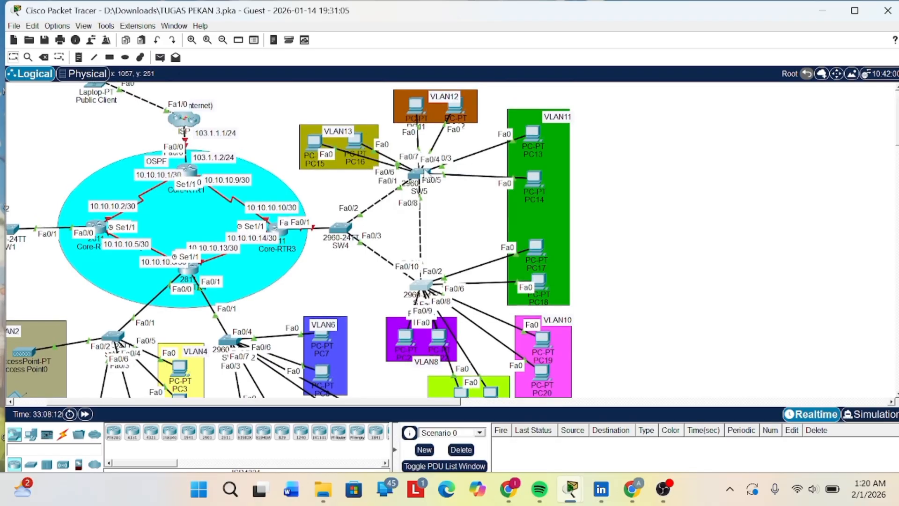
- Open the SW5 switch's command line and enter privileged mode with the enable password
click(422, 176)
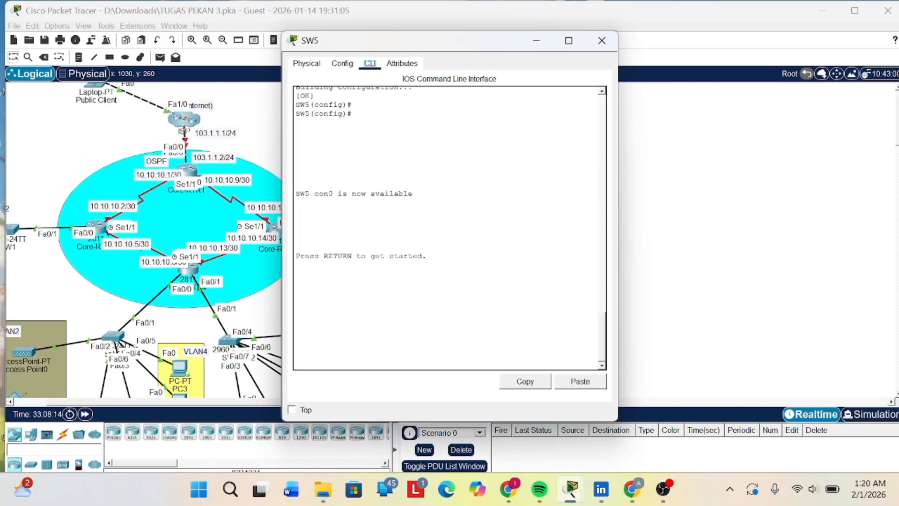
key(Return)
key(Return)
key(Return)
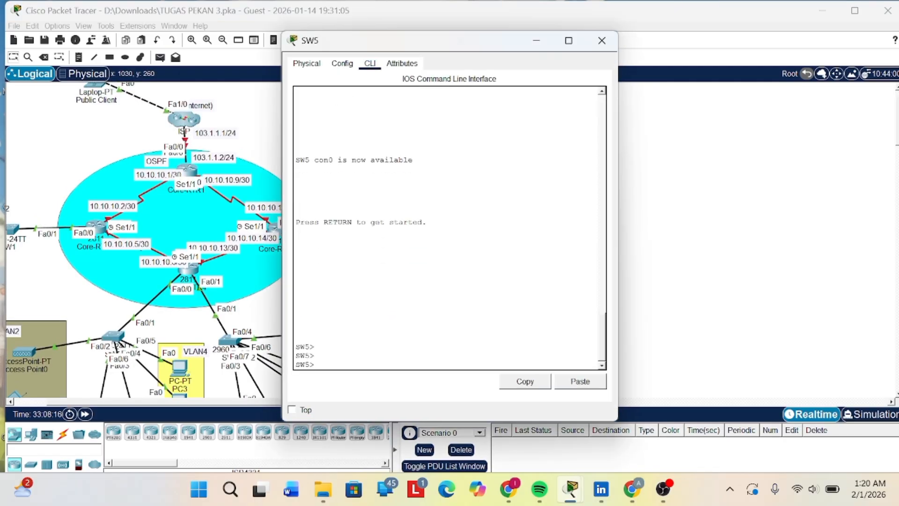
text(en)
key(Return)
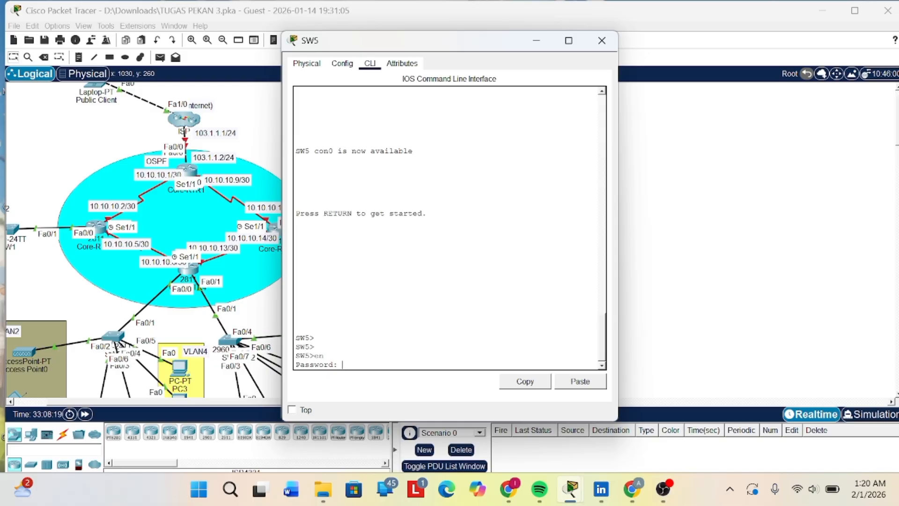
key(Return)
- Enter global configuration mode on SW5 with conf t
text(conf t)
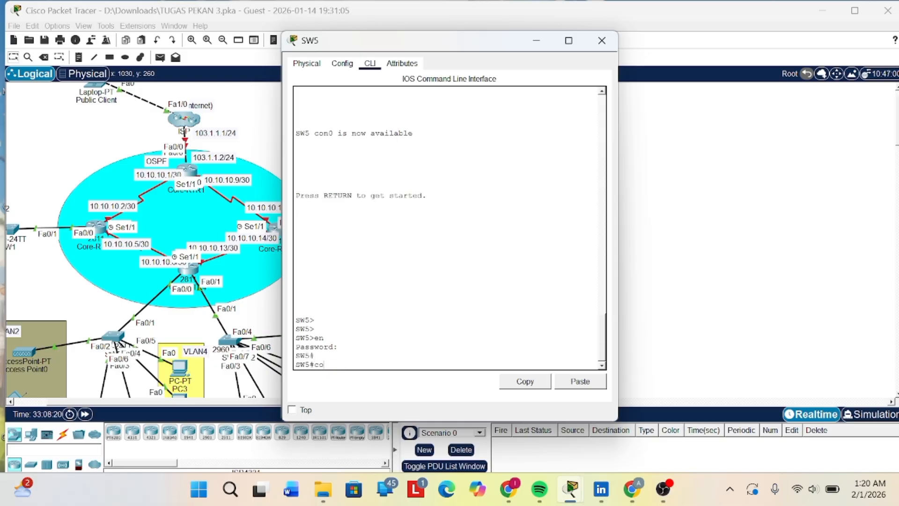
key(Return)
key(Return)
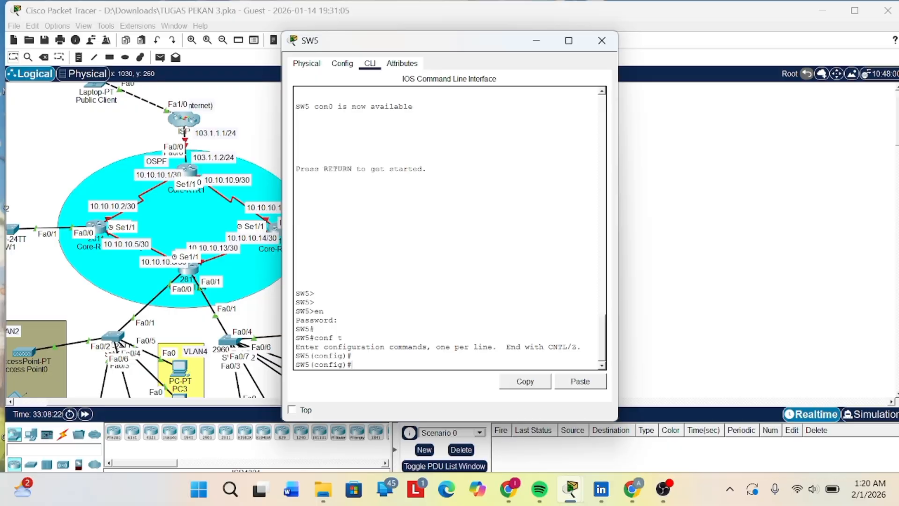
- Create VLAN 8 on SW5 and name it vlan8
text(vlan 8)
key(Return)
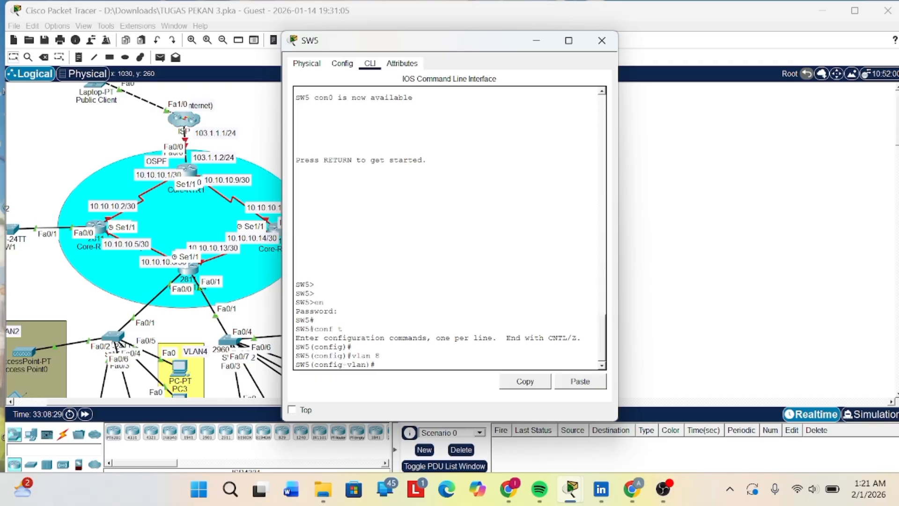
text(vlan)
key(BackSpace)
key(BackSpace)
key(BackSpace)
key(BackSpace)
key(BackSpace)
text(name vlan8)
key(Return)
- Create VLAN 9 on SW5 and name it vlan9
key(Up)
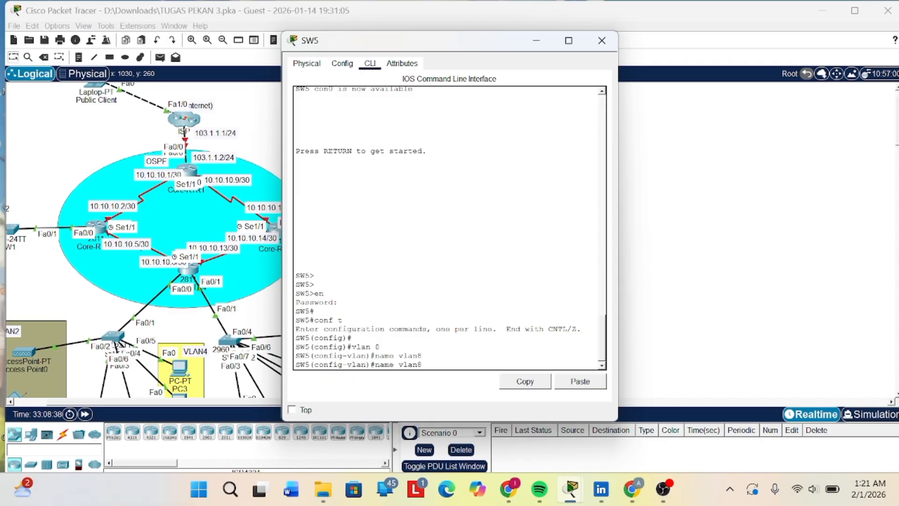
key(BackSpace)
key(BackSpace)
key(BackSpace)
key(BackSpace)
key(BackSpace)
key(Up)
key(Up)
key(BackSpace)
text(9)
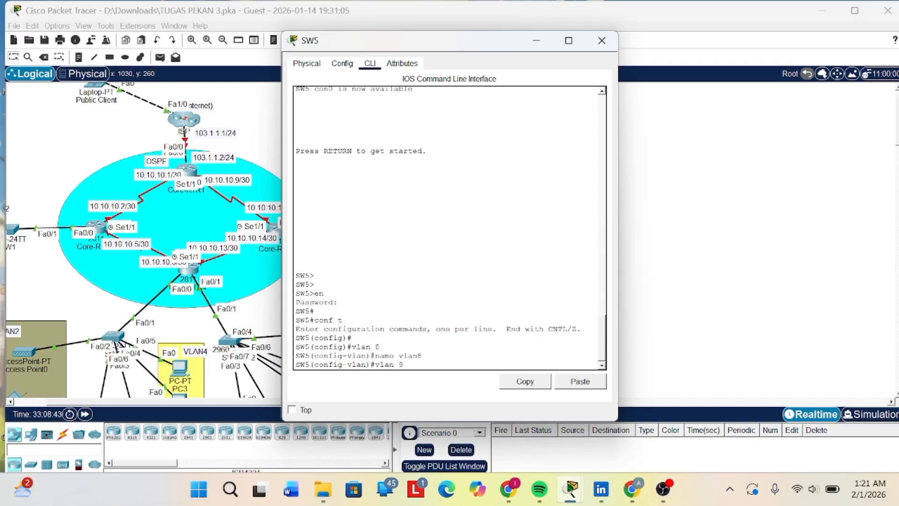
key(Return)
key(Up)
key(Up)
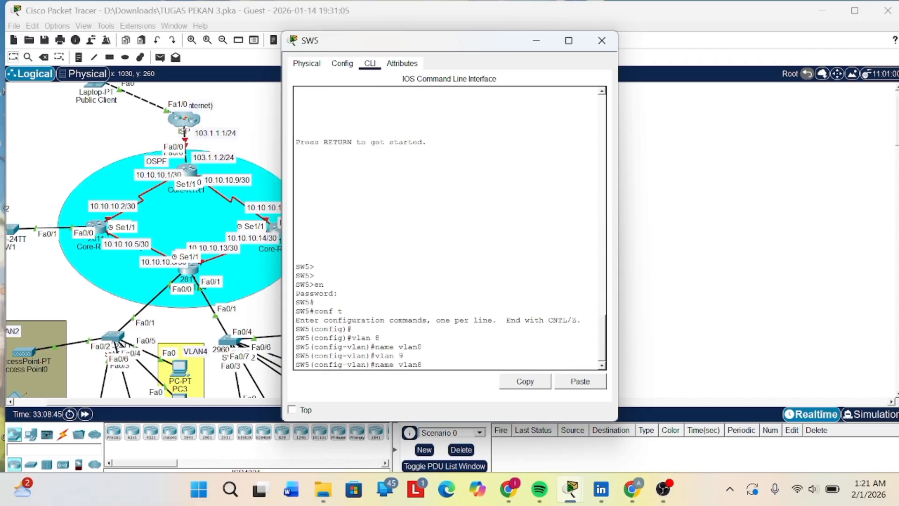
key(BackSpace)
text(9)
key(Return)
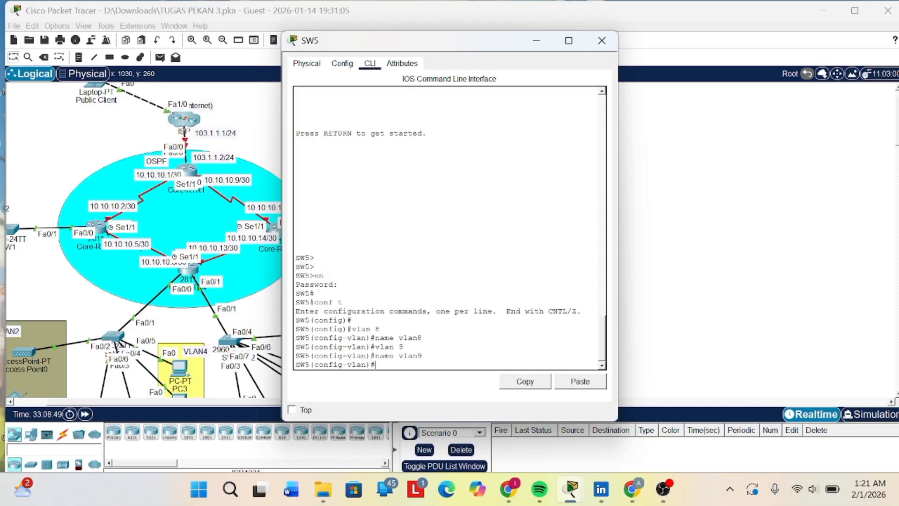
- Create VLAN 10 on SW5 and name it vlan10
key(Up)
key(Up)
key(BackSpace)
text(10)
key(Return)
key(Up)
key(Up)
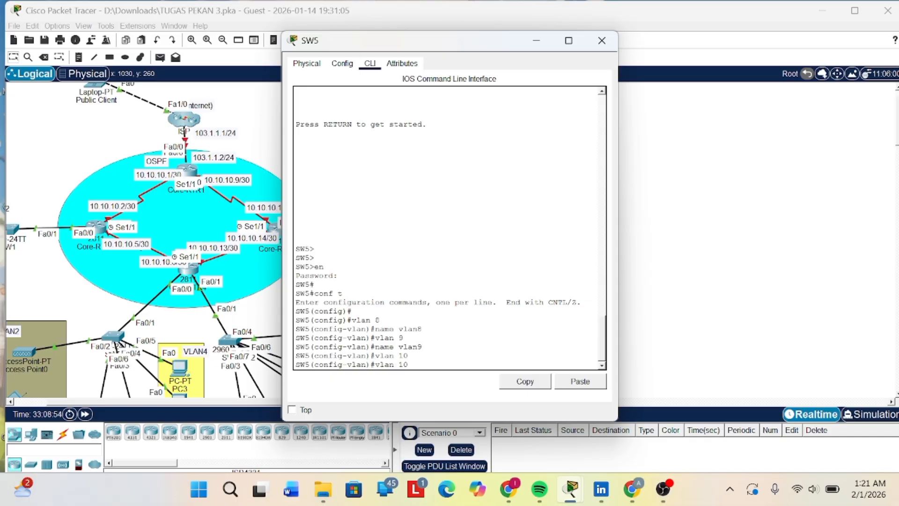
- Create VLAN 11 on SW5 and name it vlan11
key(Up)
key(Down)
key(BackSpace)
text(10)
key(Return)
key(Up)
key(Up)
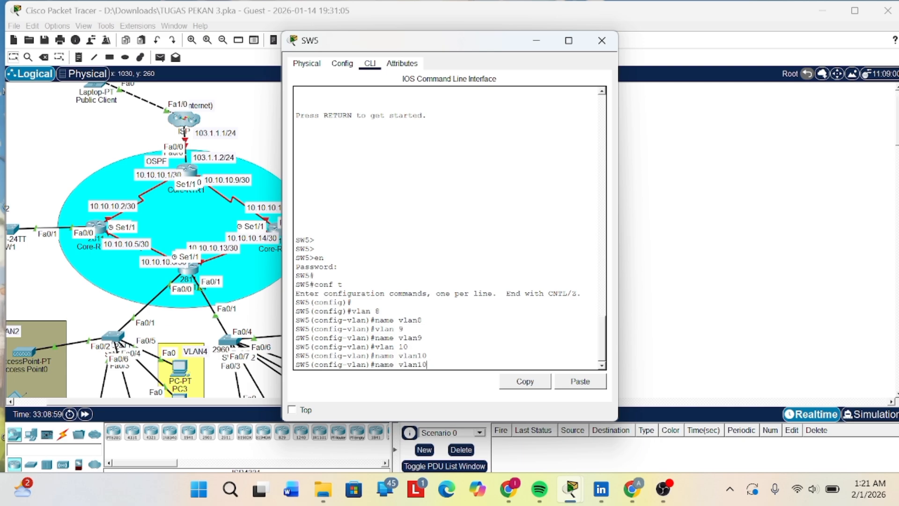
key(BackSpace)
text(1)
key(Return)
key(Up)
key(Up)
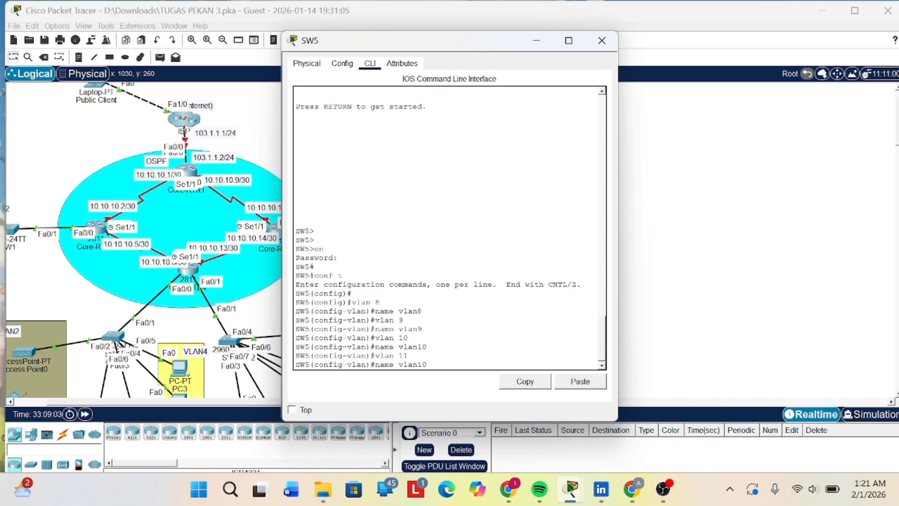
key(BackSpace)
text(1)
key(Return)
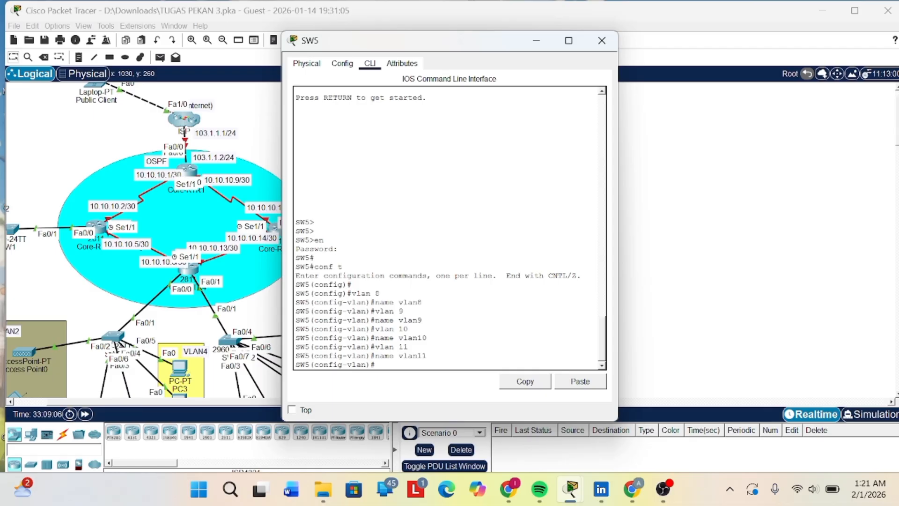
- Create VLAN 13 on SW5 and name it vlan13
key(Up)
key(Up)
key(BackSpace)
text(3)
key(Return)
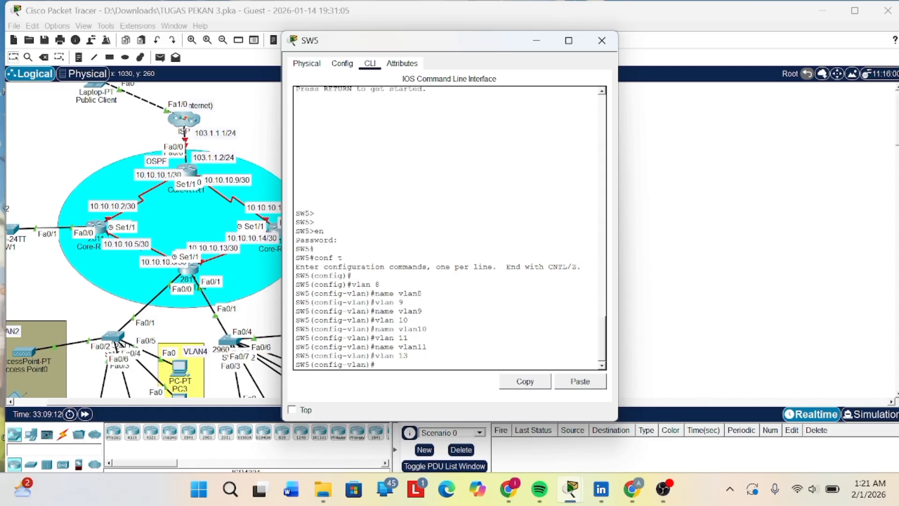
key(Up)
key(Up)
key(BackSpace)
text(2)
key(BackSpace)
text(3)
key(Return)
- Create VLAN 12 on SW5 and name it vlan12
key(Up)
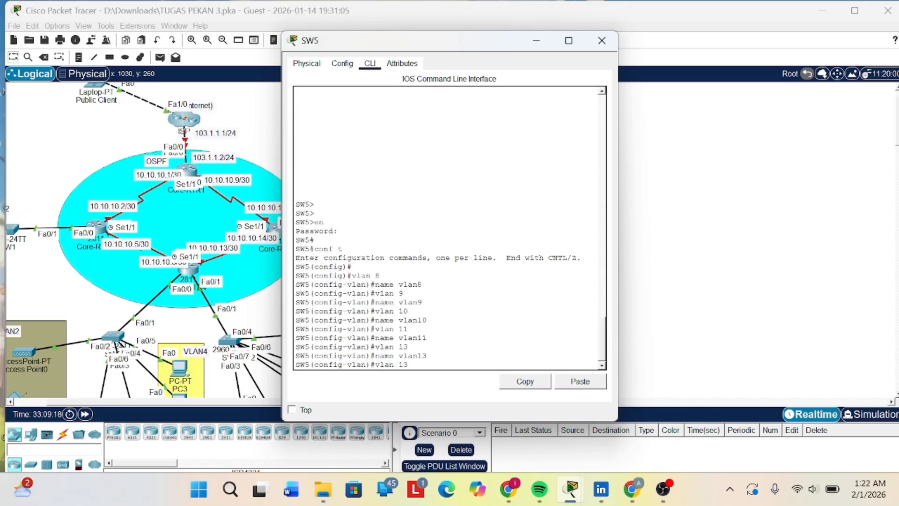
key(Up)
key(Up)
text(2)
key(Return)
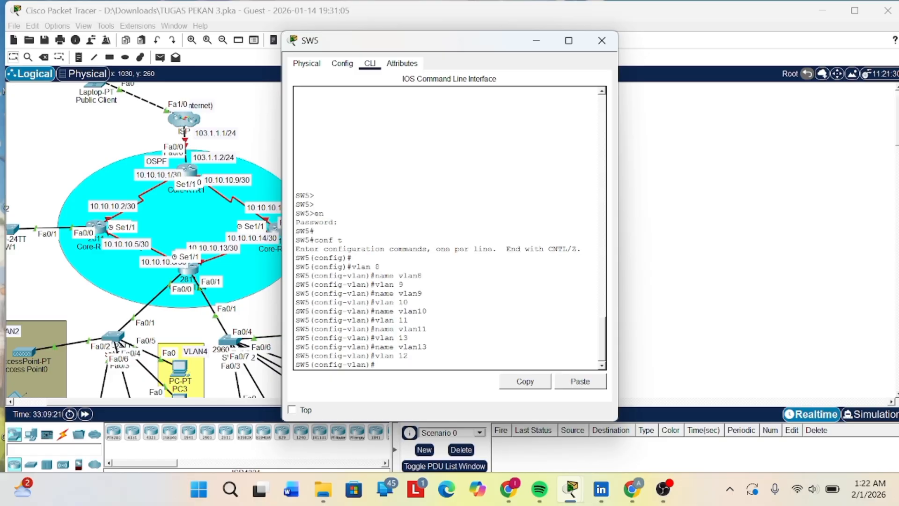
key(Up)
key(Up)
key(BackSpace)
text(2)
key(Return)
key(Return)
key(Return)
key(Return)
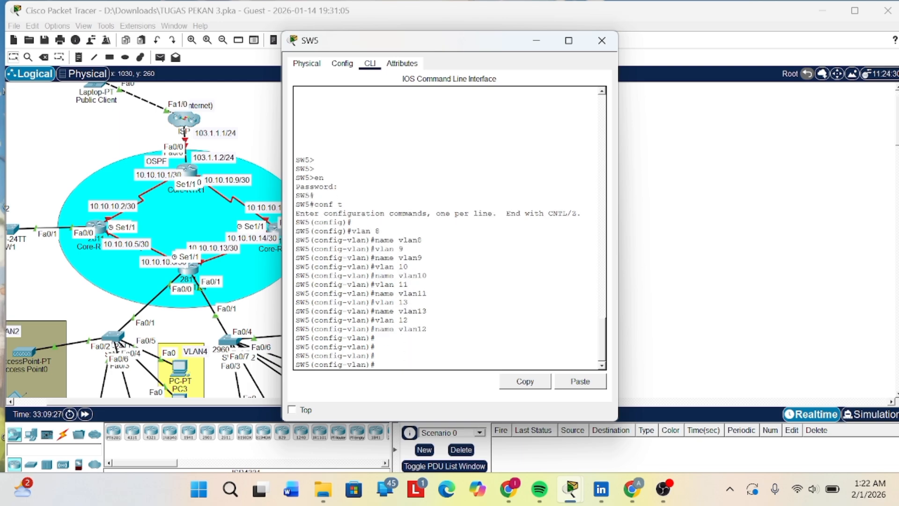
- Try to set trunk mode on SW5 with swi mod tru from VLAN configuration mode
text(swiw)
key(BackSpace)
text(mod treuu)
key(BackSpace)
key(BackSpace)
text(uu)
key(Return)
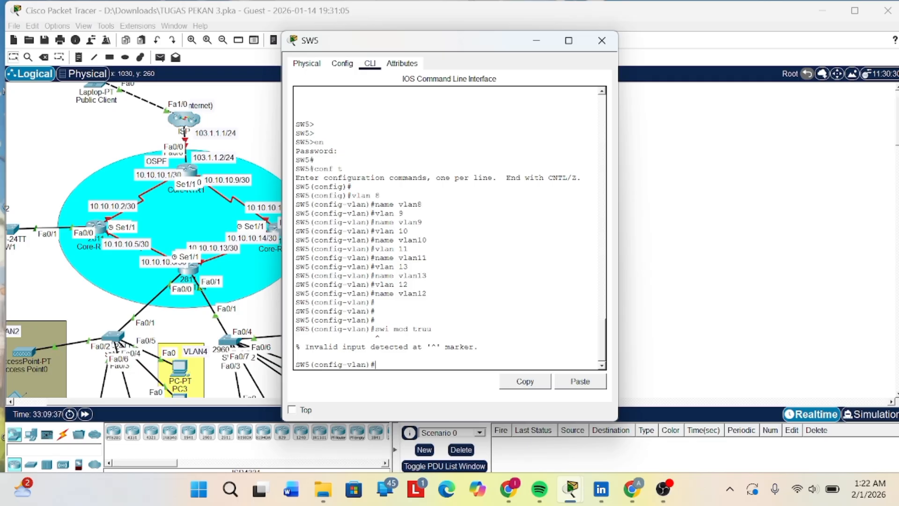
key(Up)
key(BackSpace)
key(Return)
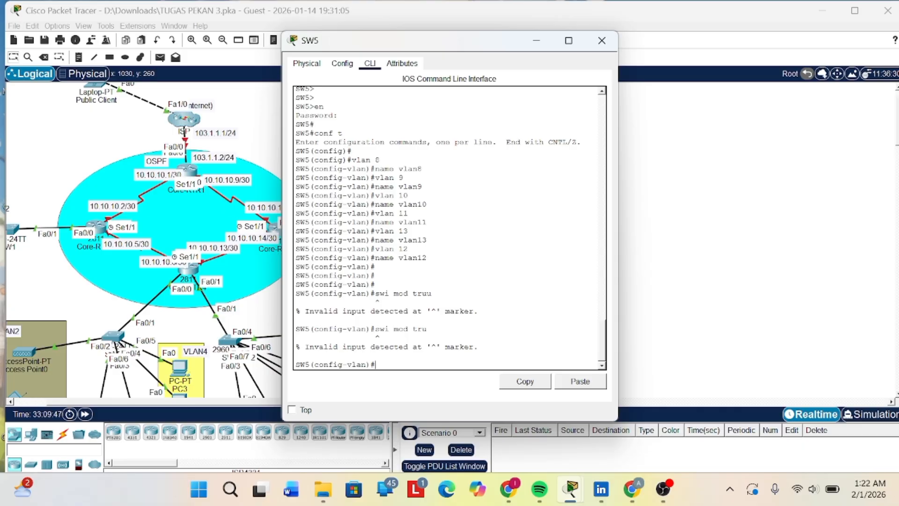
- Try to select SW5's interfaces with the command int fa0/1-3
text(int fa0/1-3)
key(Return)
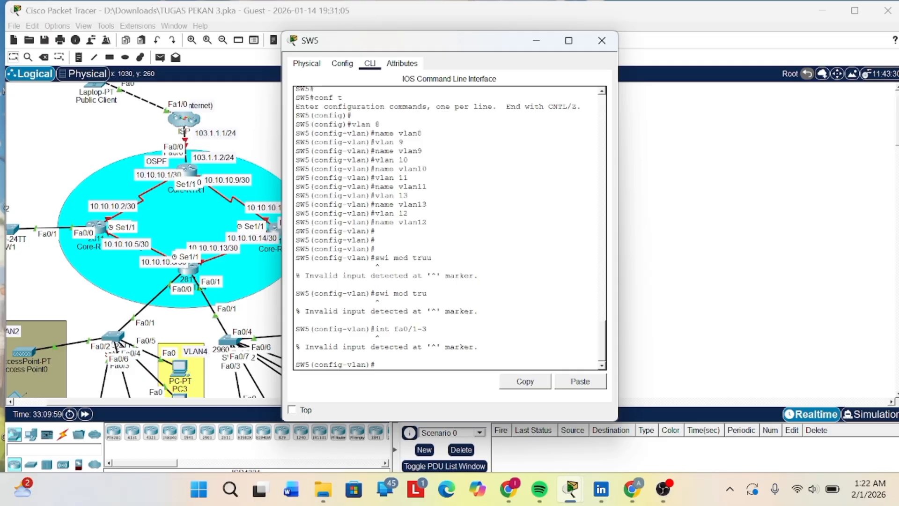
- Enter int range fa0/1-3 on SW5 and set those interfaces to trunk mode with swi mod tru
key(Up)
key(Right)
text(range)
key(Return)
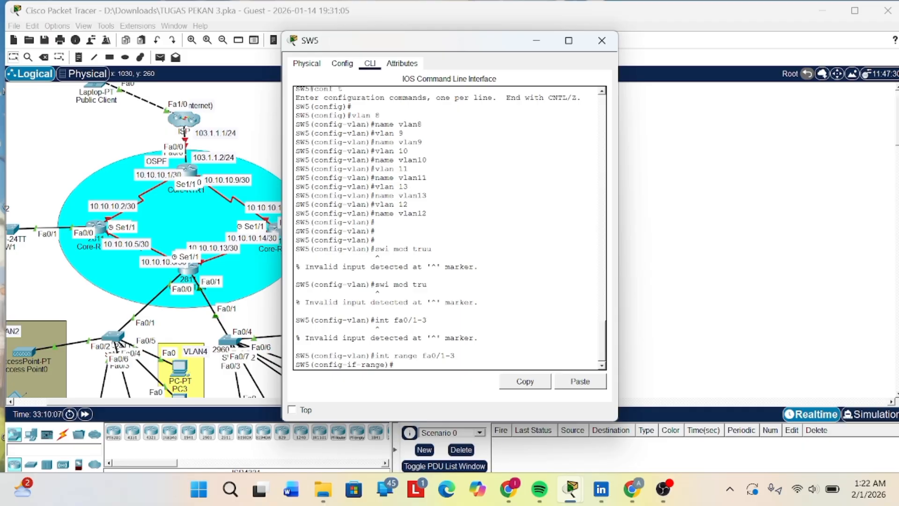
key(Up)
key(Up)
key(Up)
key(Return)
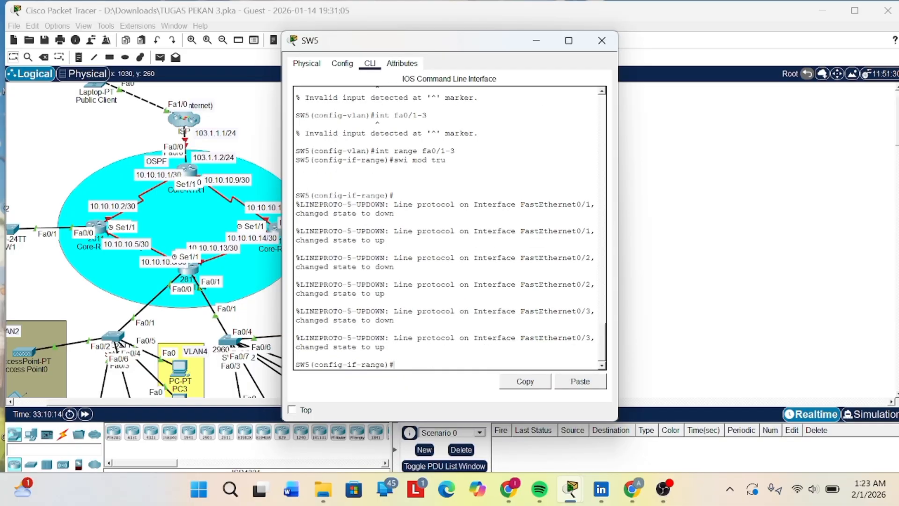
- Allow VLANs 8,9,10,11,12,13 on SW5's trunk interfaces fa0/1-3 with swi tru all vl
text(swi t)
text(run)
key(BackSpace)
text(all vl 8,9,)
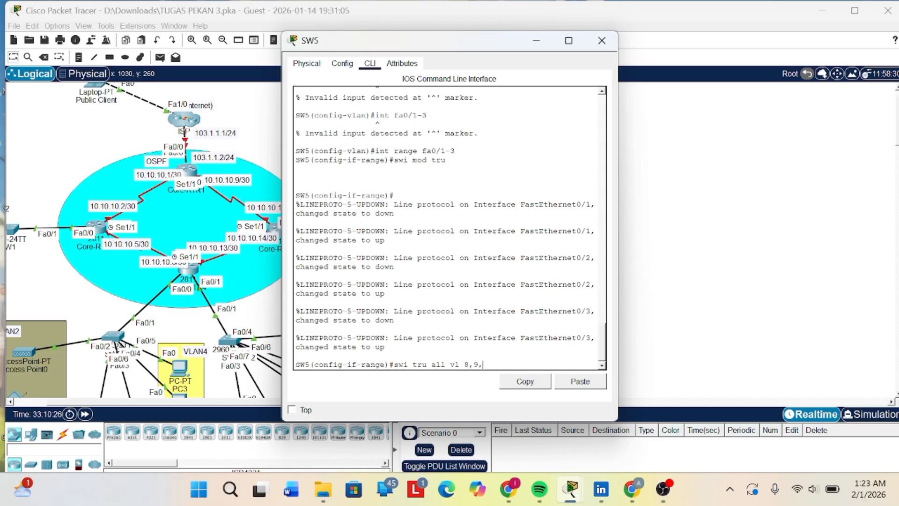
text(10,11,12)
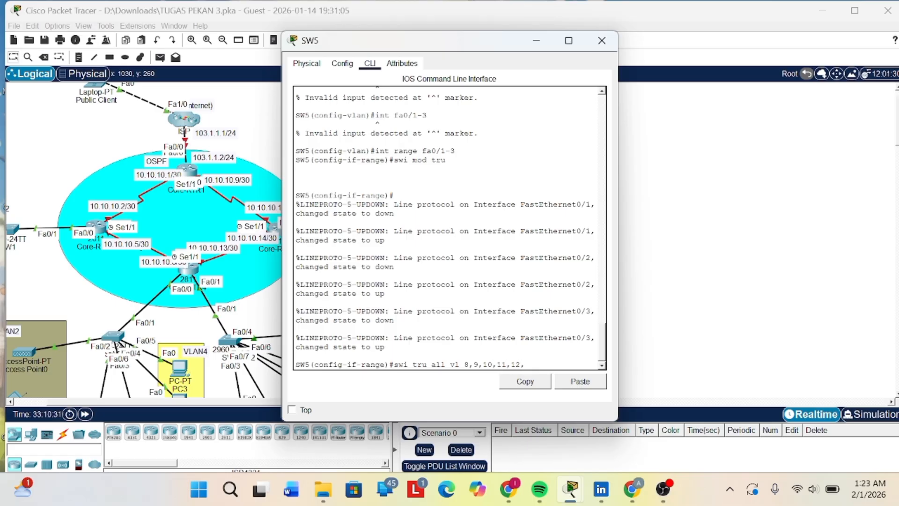
text(,13)
key(Return)
- Save SW5's configuration with do wr and minimize its window
text(dc)
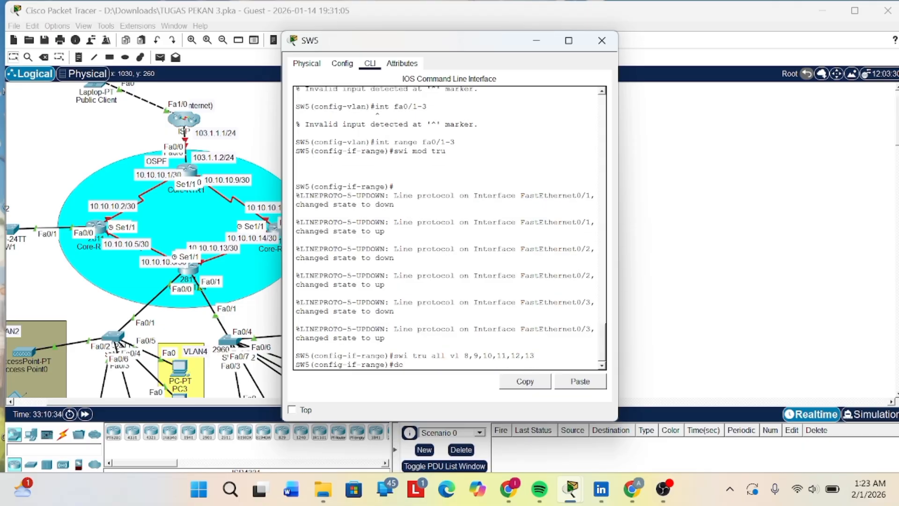
text( wr)
key(Return)
key(Return)
key(Return)
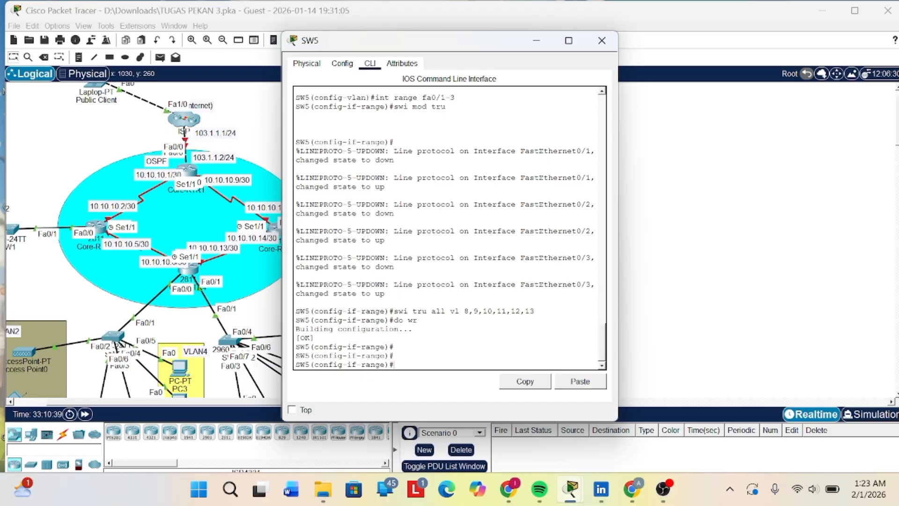
click(537, 40)
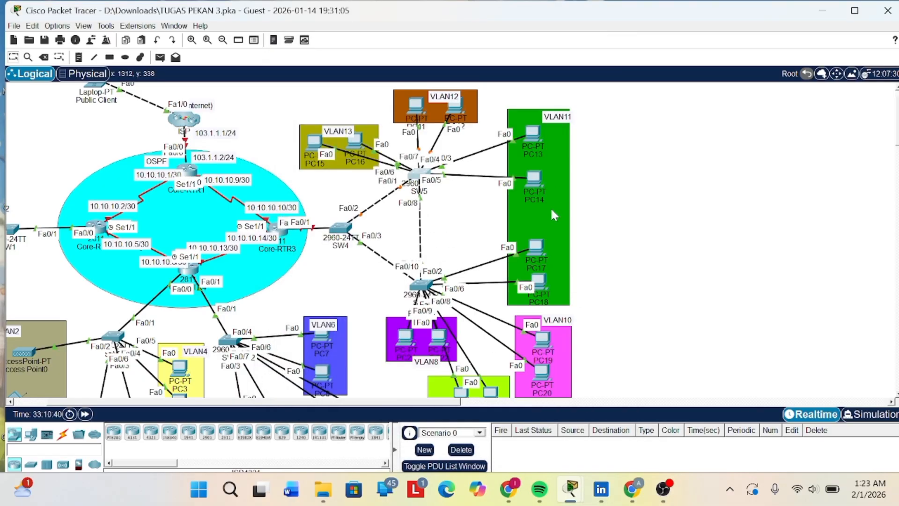
scroll(550, 207, up, 1)
mouse_move(663, 489)
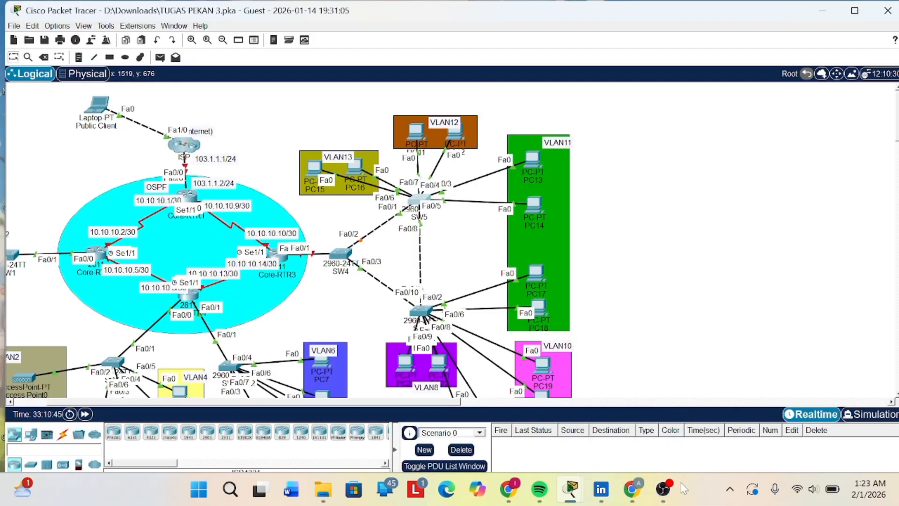
click(662, 489)
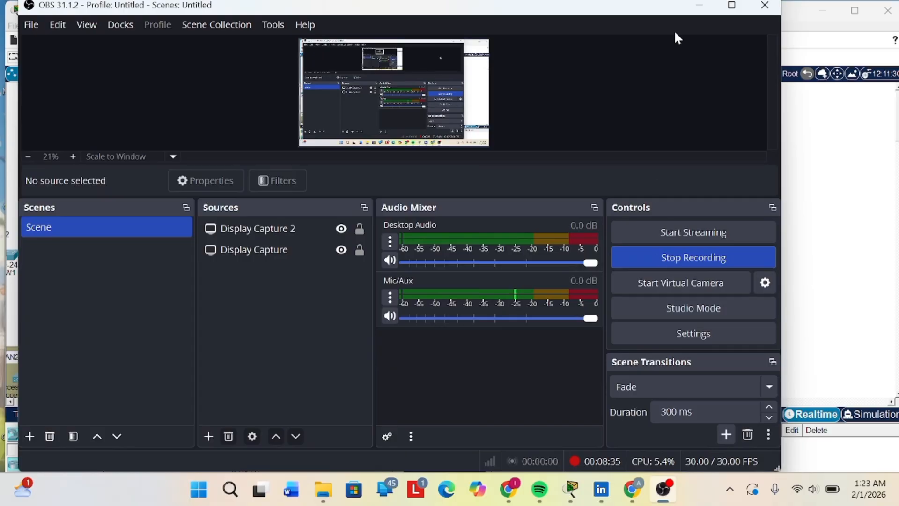
click(697, 4)
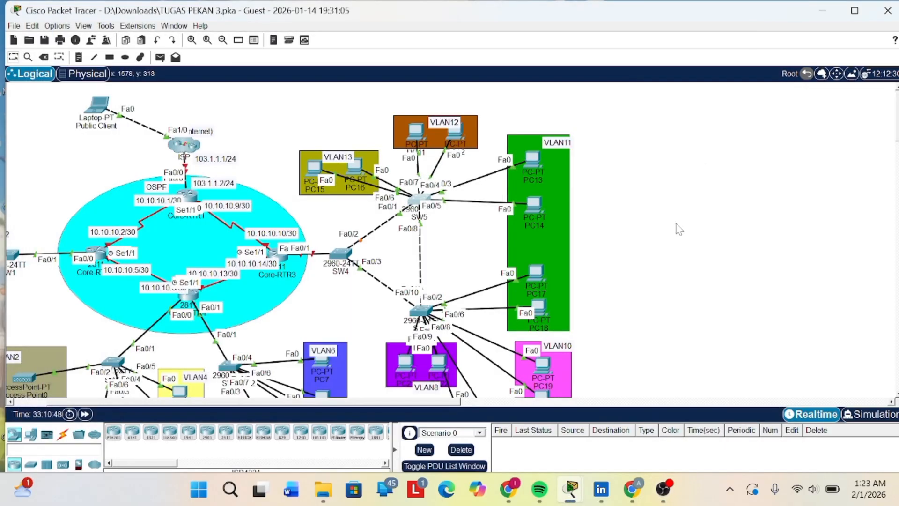
scroll(679, 229, down, 2)
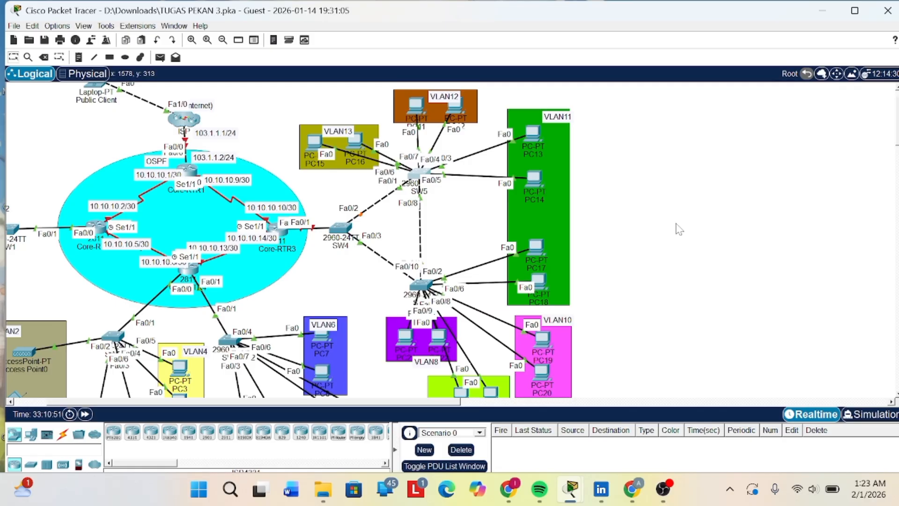
click(417, 176)
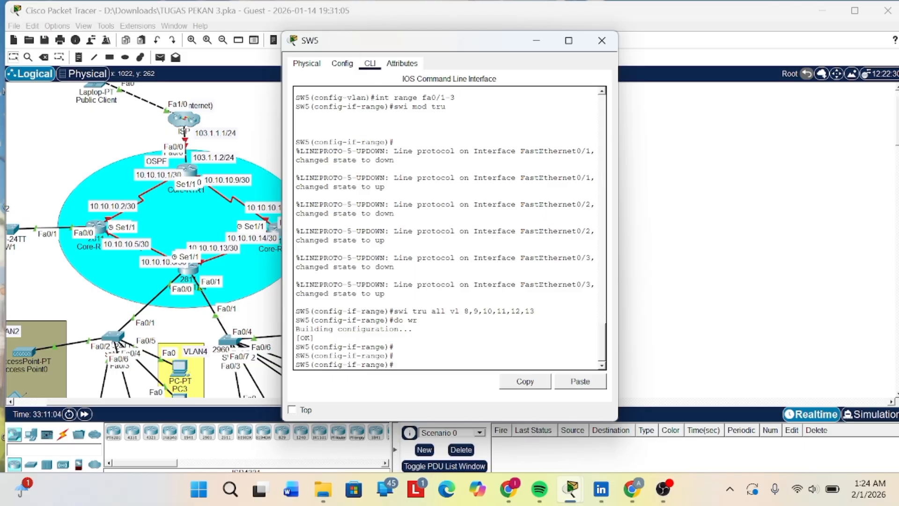
click(536, 40)
- Open the SW6 switch's command line and enter privileged mode with the enable password
scroll(559, 338, down, 1)
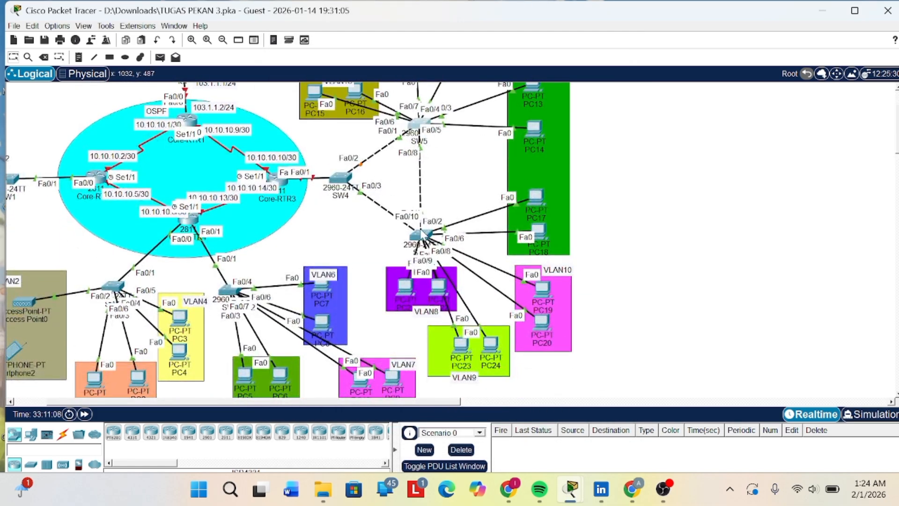
click(416, 236)
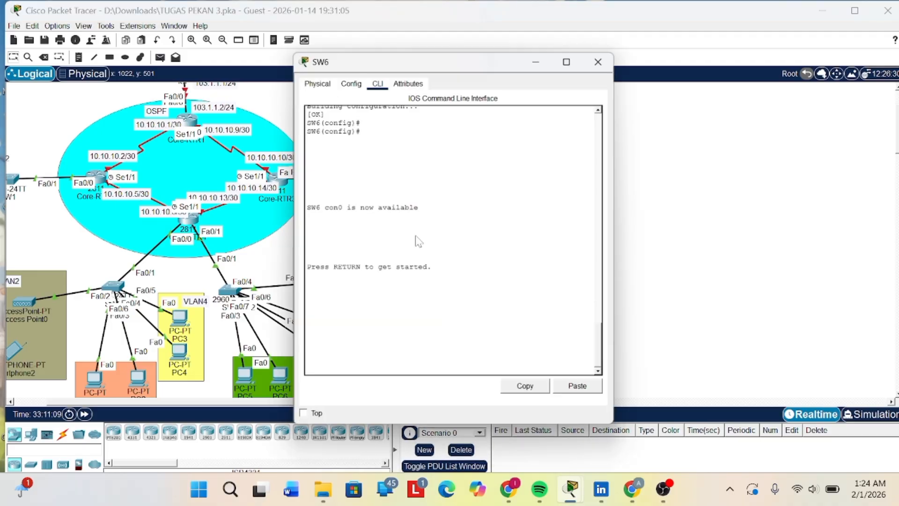
key(Return)
key(Return)
key(Return)
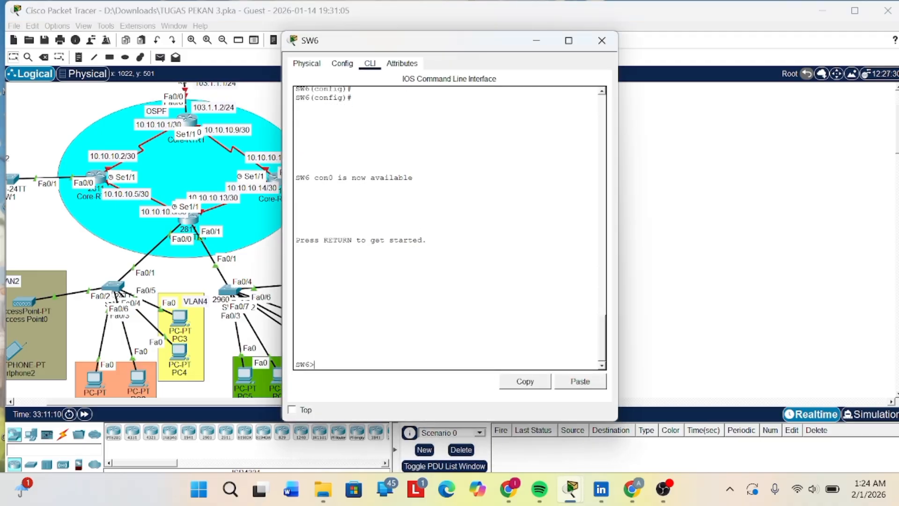
text(en)
key(Return)
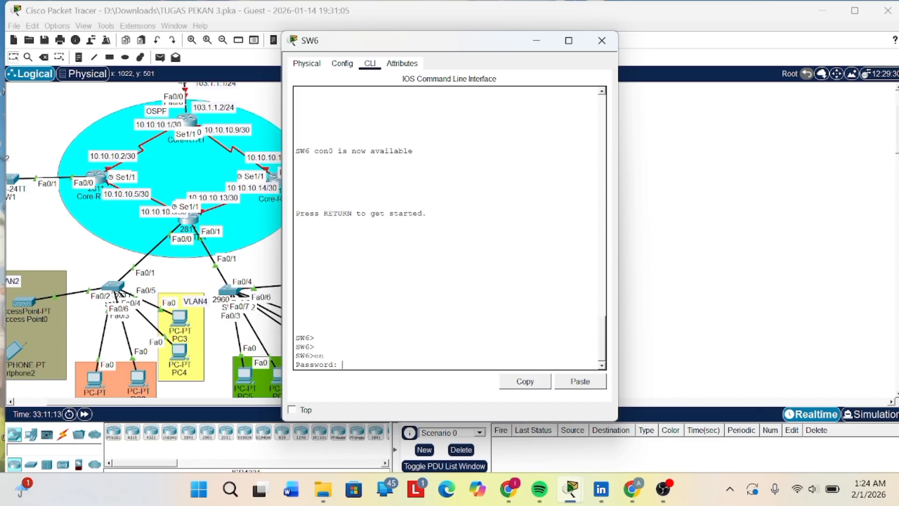
key(Return)
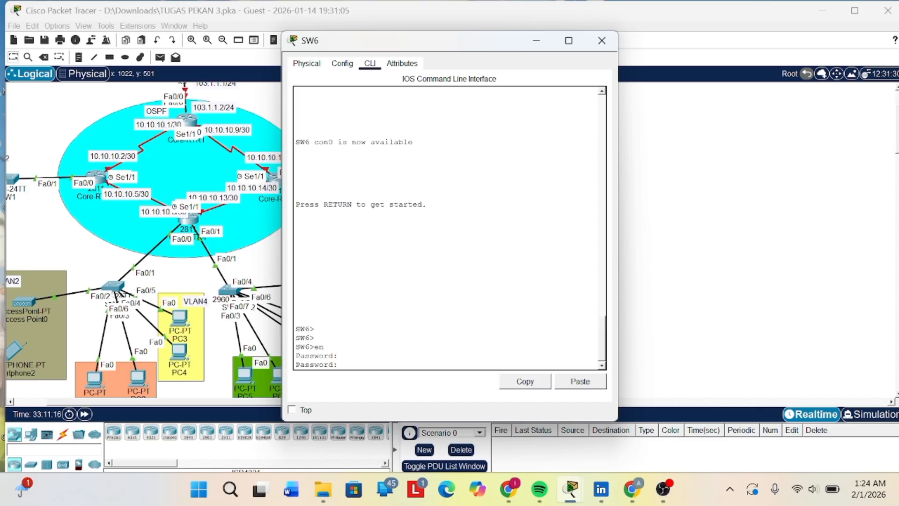
key(Return)
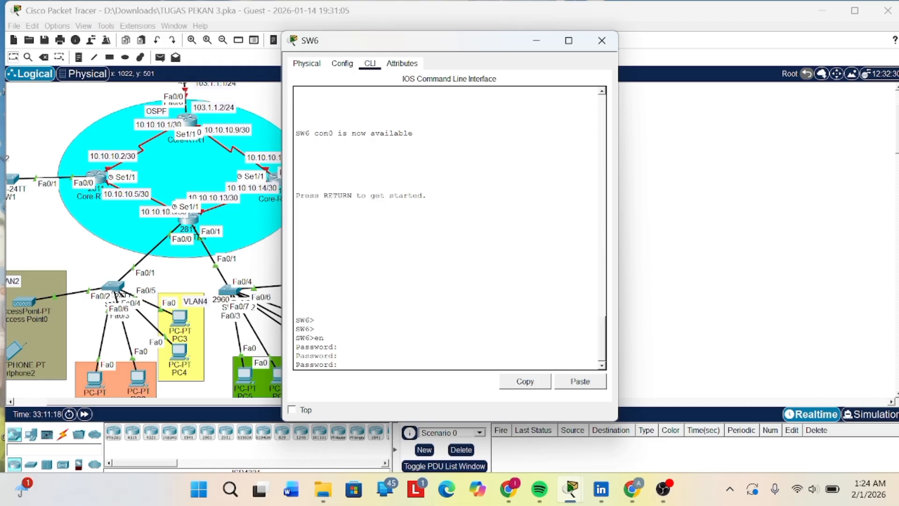
key(Return)
- Enter global configuration mode on SW6 with conf t
key(Return)
key(Return)
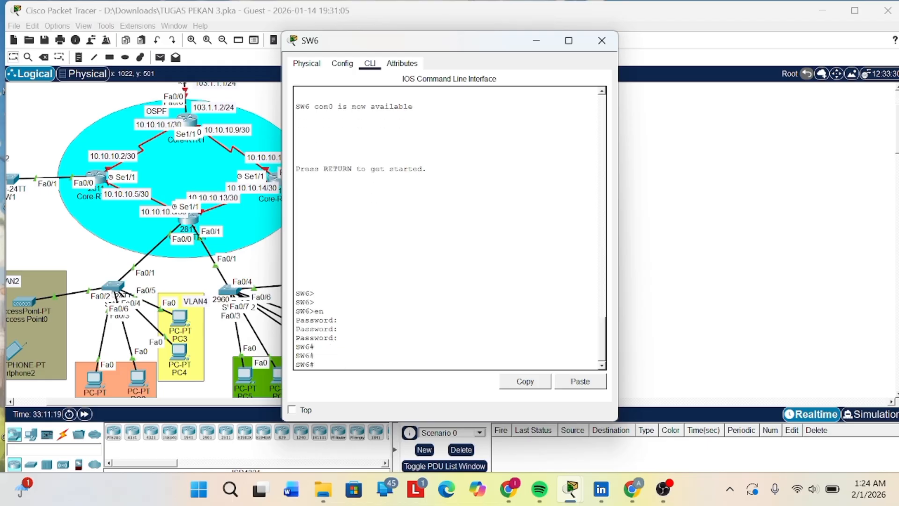
text(conf t)
key(Return)
key(Return)
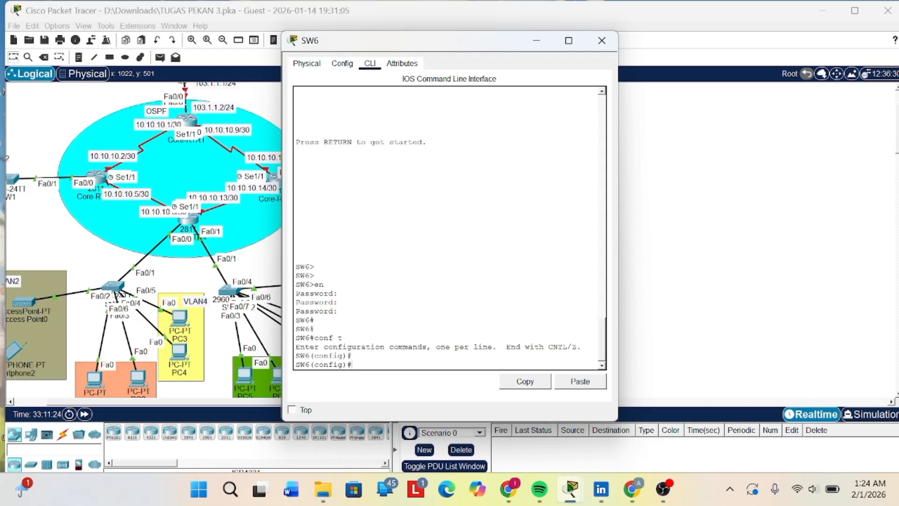
- Create VLAN 8 on SW6 with vlan 8 and name it vlan8
text(valn 8)
key(Return)
key(Up)
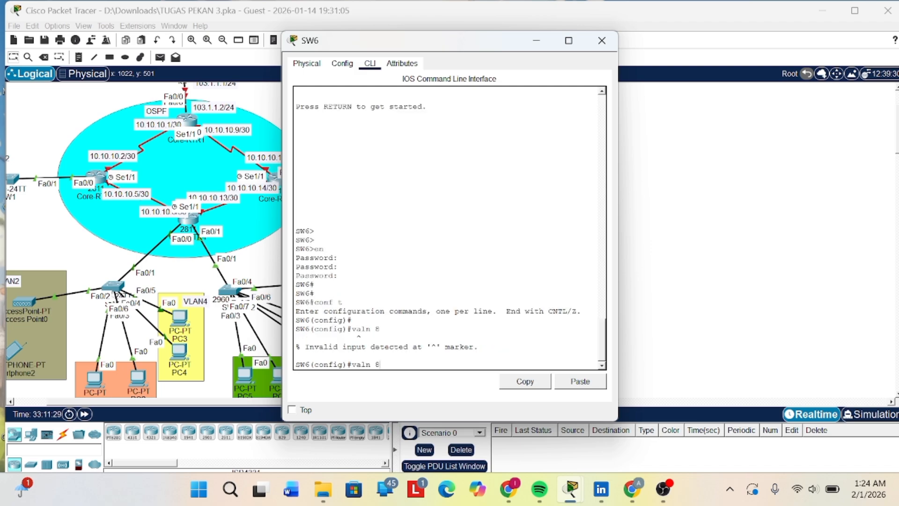
key(BackSpace)
key(BackSpace)
text(la)
key(Return)
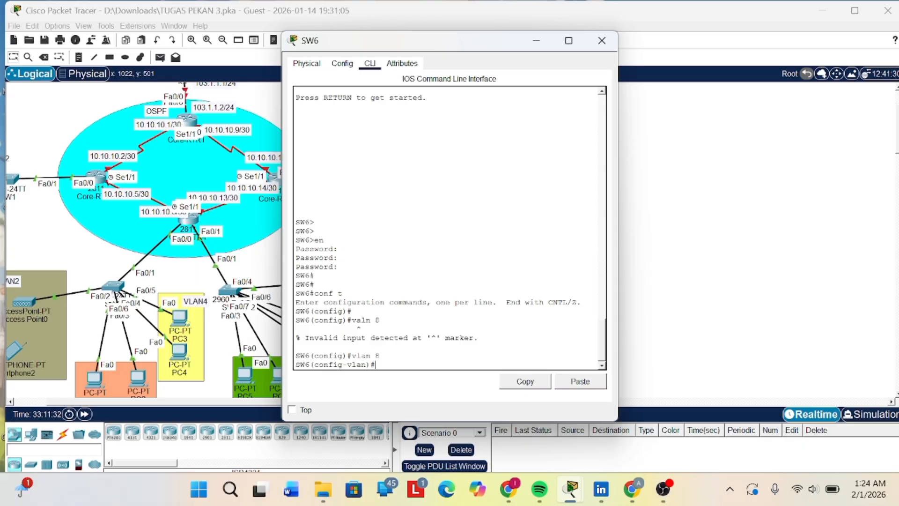
text(name vlan8)
key(Return)
- Create VLAN 9 on SW6 with vlan 9 and name it vlan9
key(Up)
key(Up)
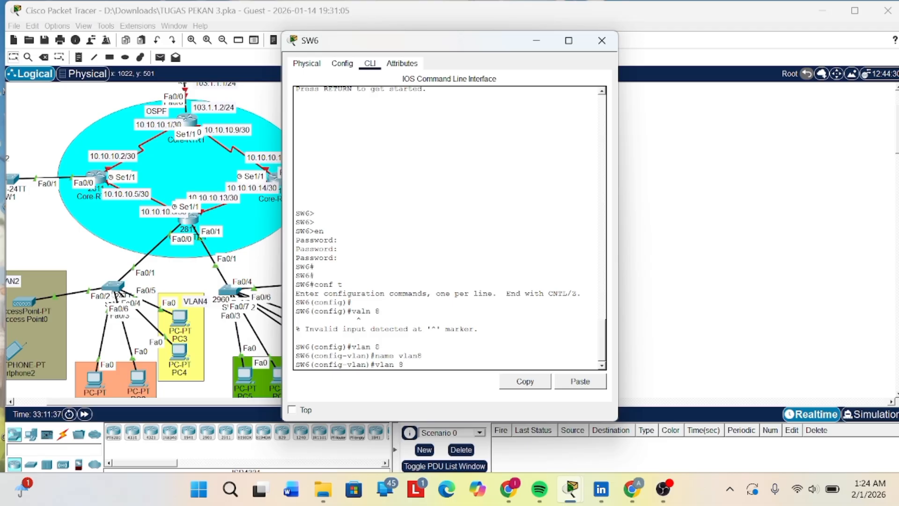
key(BackSpace)
text(9)
key(Return)
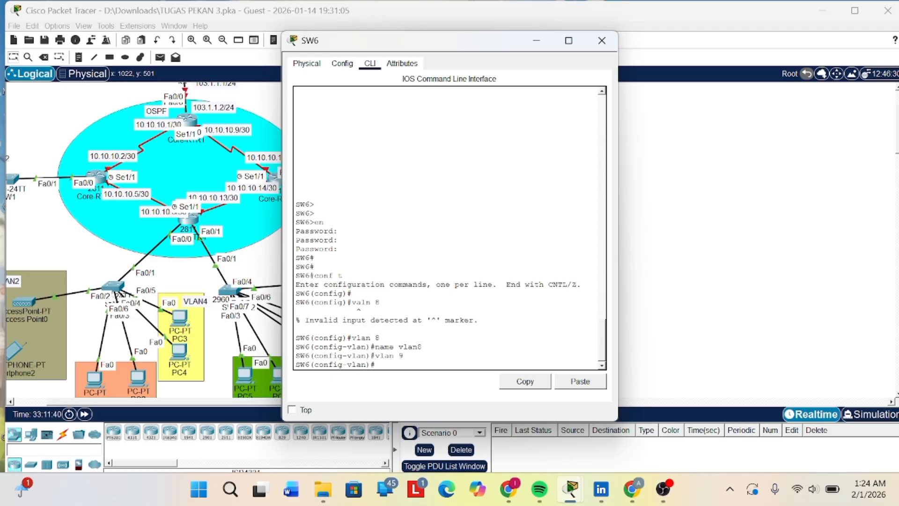
key(Up)
key(Up)
key(BackSpace)
text(9)
key(Return)
- Set the name of the VLAN being configured on SW6 to vlan10
key(Up)
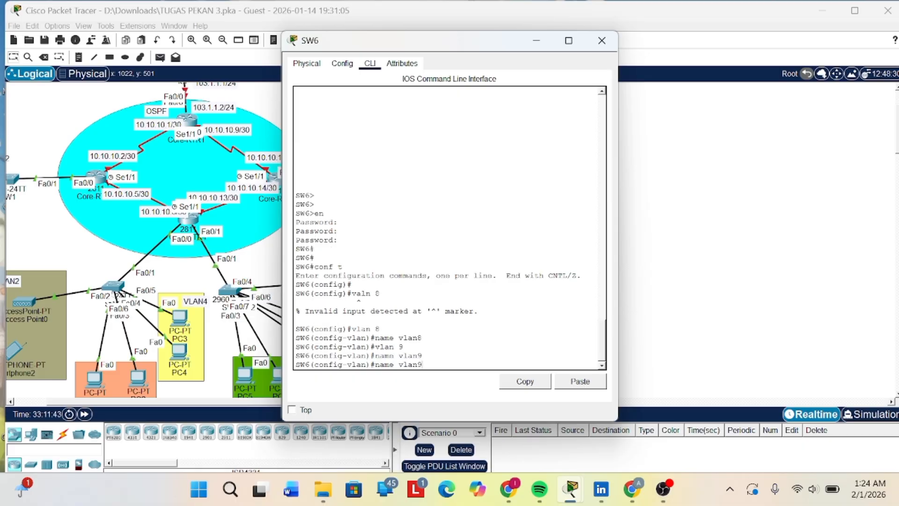
key(BackSpace)
text(10)
key(Return)
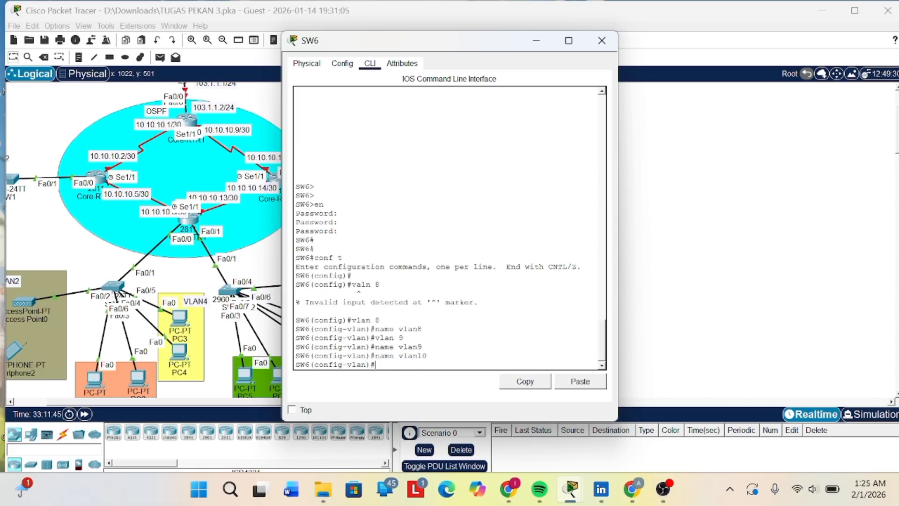
- Create VLAN 910 on SW6 with vlan 910
key(Up)
key(Up)
text(10)
key(Return)
key(Return)
key(Return)
key(Return)
key(Return)
key(Return)
key(Return)
key(Return)
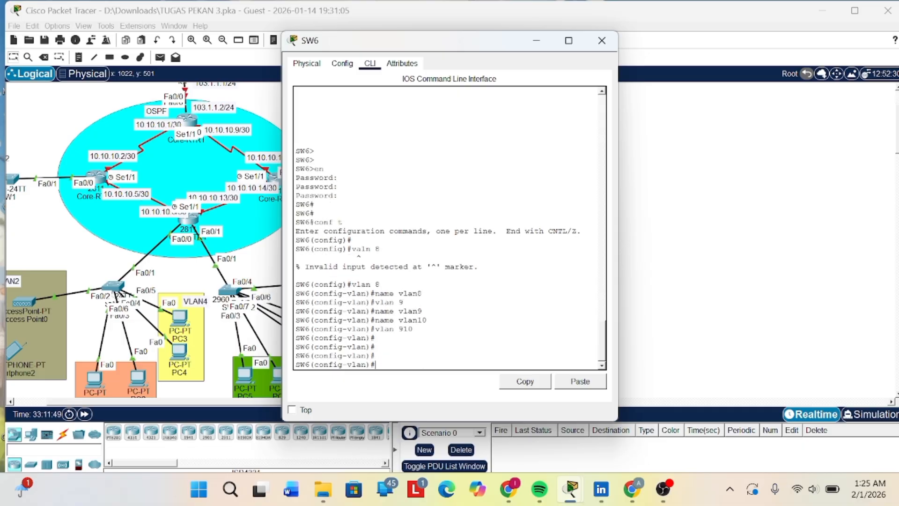
key(Return)
key(Return)
key(Return)
key(Return)
key(Return)
key(Return)
key(Return)
key(Return)
key(Return)
key(Return)
key(Return)
key(Return)
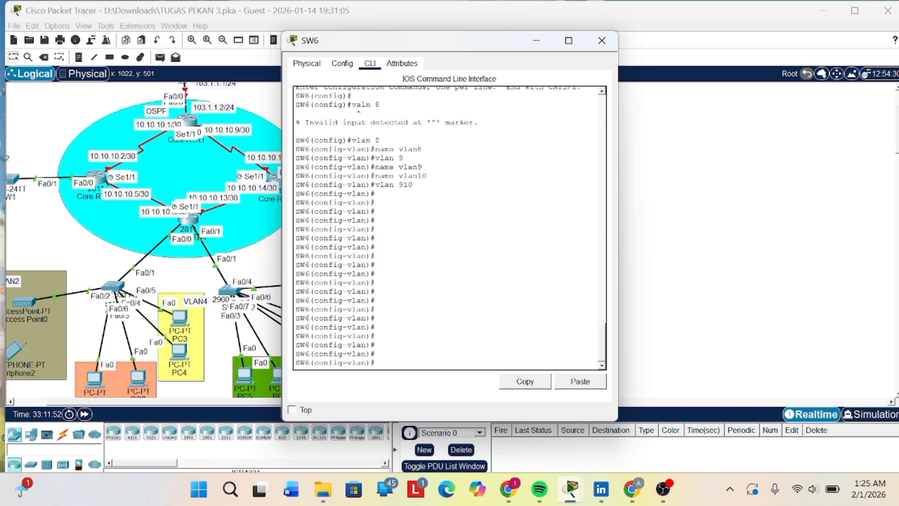
- Set SW6's interface range fa0/6-7 to access mode with swi mode acc
text(int range fa)
text(0/)
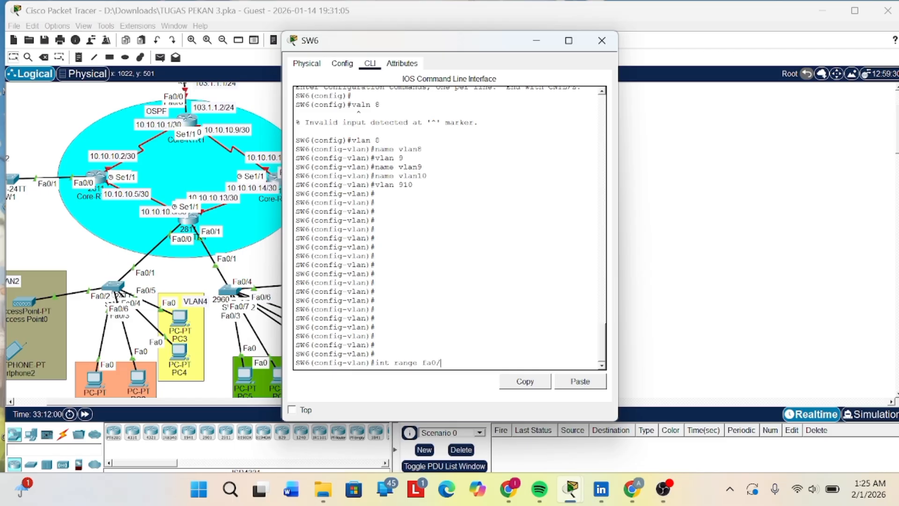
text(6/7)
key(Return)
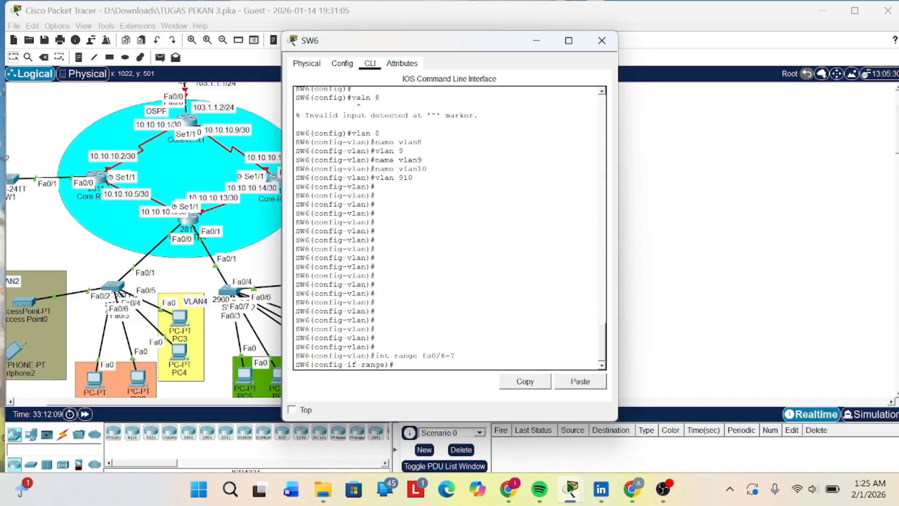
text(swi mode acc)
key(Return)
key(Return)
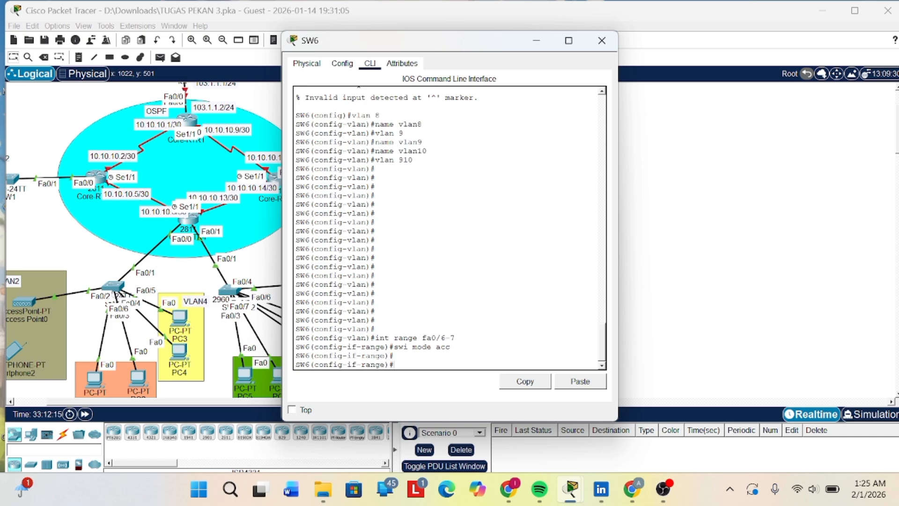
- Assign SW6's interfaces fa0/6-7 to access VLAN 10 with swi acc vl 10
text(swi acc vl10)
key(BackSpace)
key(BackSpace)
text(10)
key(Return)
key(Return)
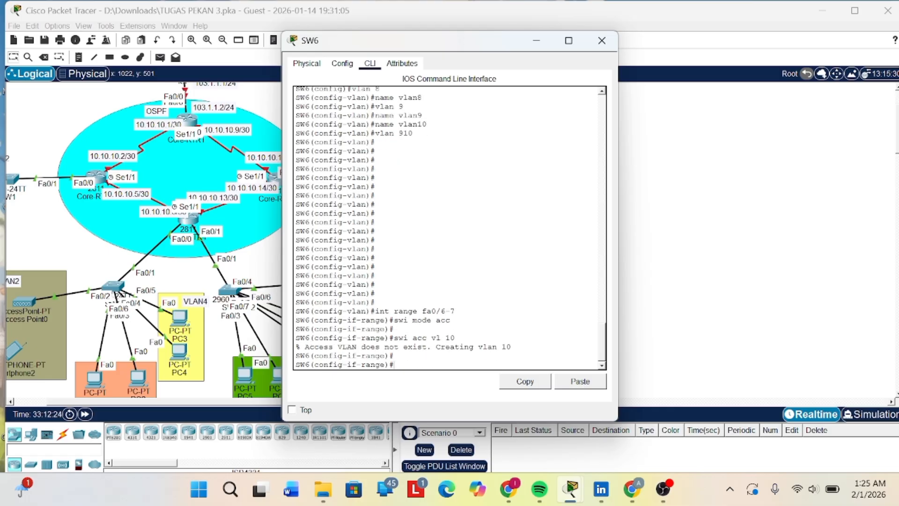
key(Return)
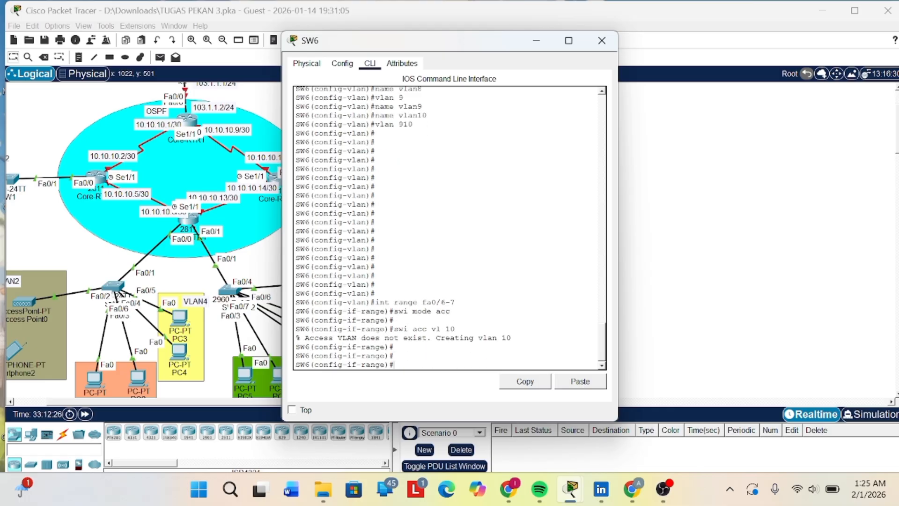
- Set SW6's interface range fa0/2-3 to access mode with swi mode acc
key(Up)
key(Up)
key(Up)
key(BackSpace)
key(BackSpace)
text(2-3)
key(Return)
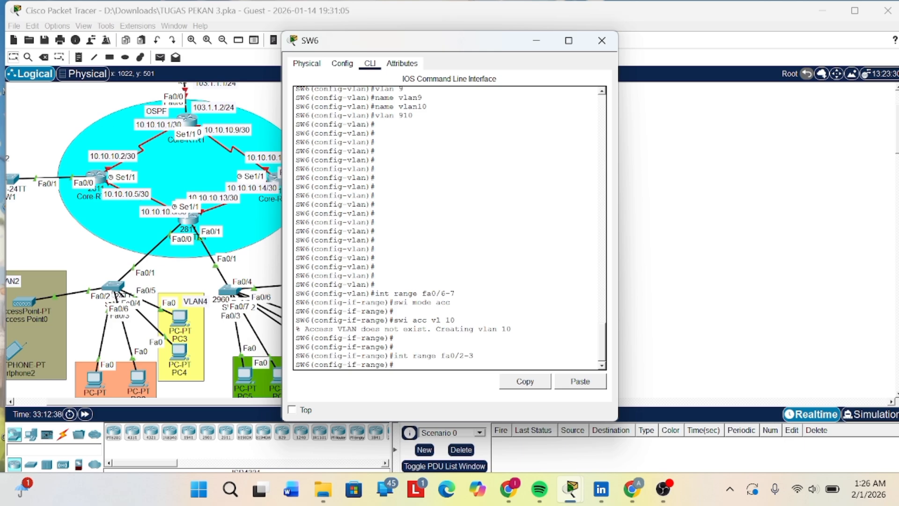
text(swi mode acc)
key(Return)
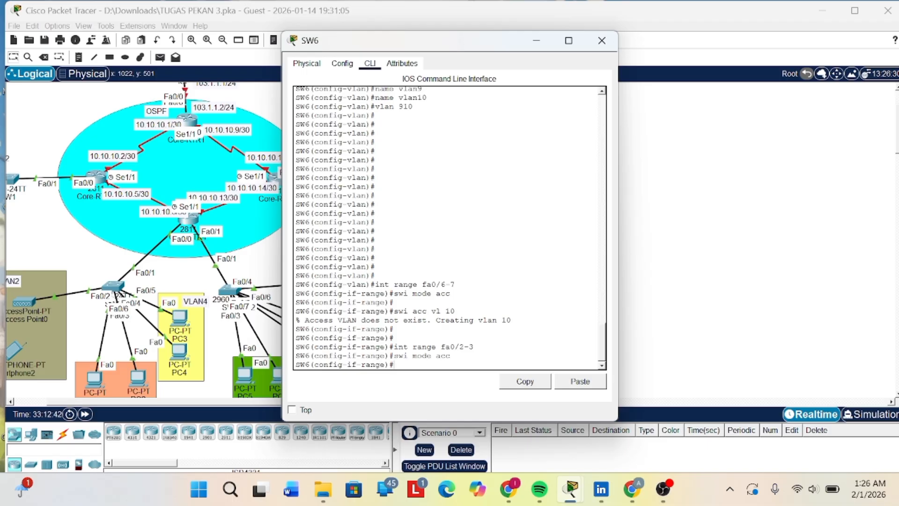
- Assign SW6's interfaces fa0/2-3 to access VLAN 11 with swi acc vl 11
text(swi acc vl 11)
key(Return)
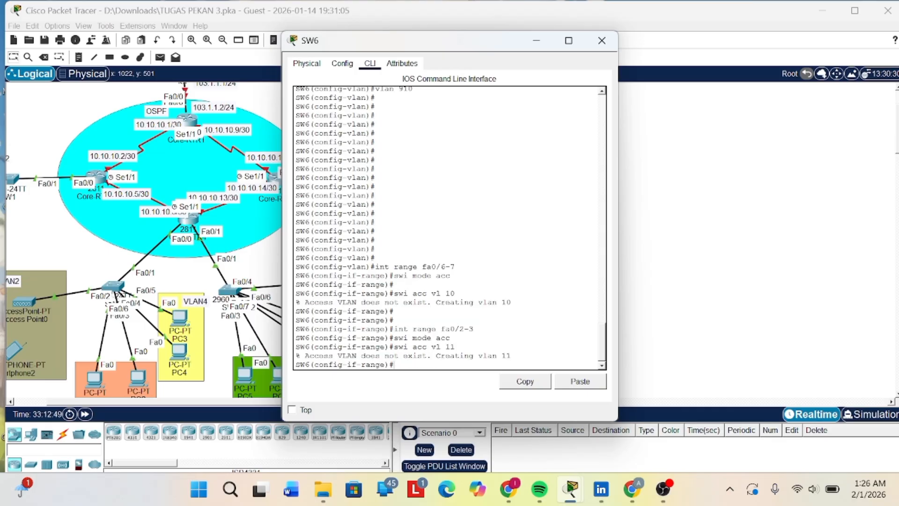
key(Return)
key(Return)
- Enable spanning-tree PortFast with span port on SW6's interface range fa0/2-9
key(Return)
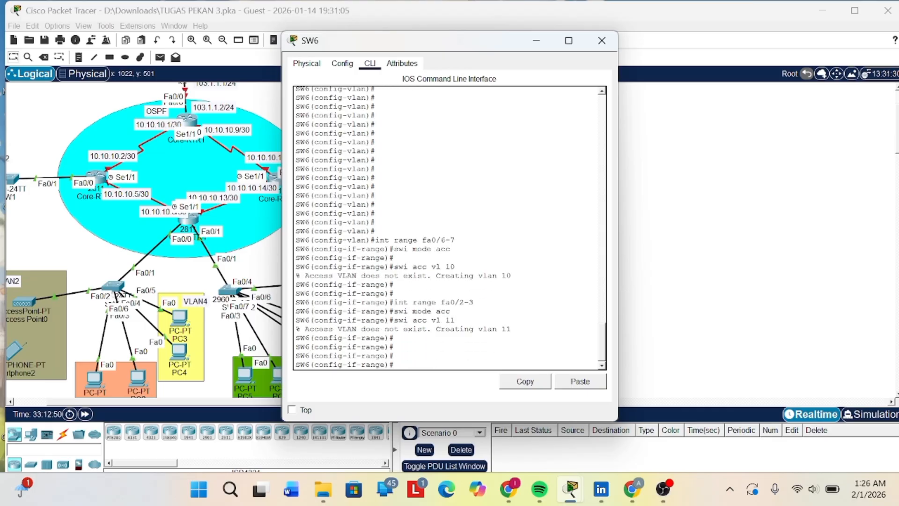
text(int ar)
text(nge)
key(Left)
key(Left)
key(Left)
key(BackSpace)
key(BackSpace)
text(range fa0/2-9)
key(Return)
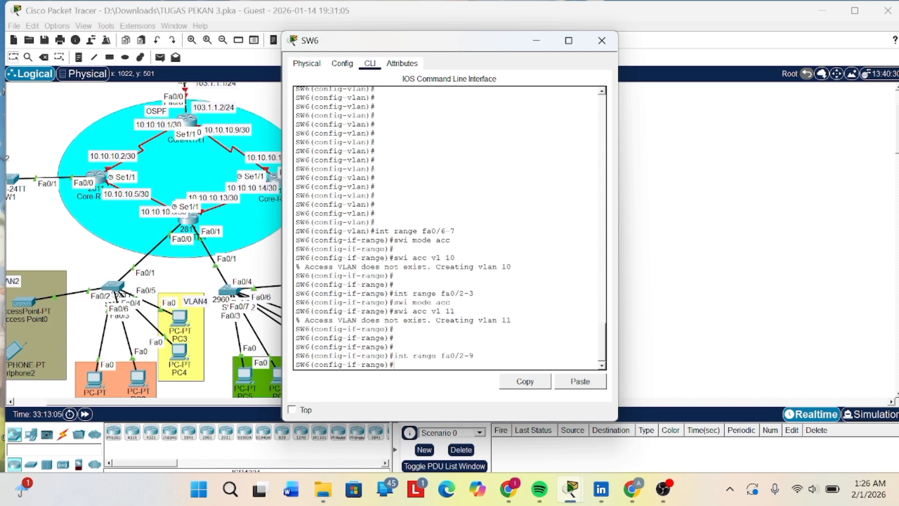
text(span port)
key(Return)
key(Return)
key(Return)
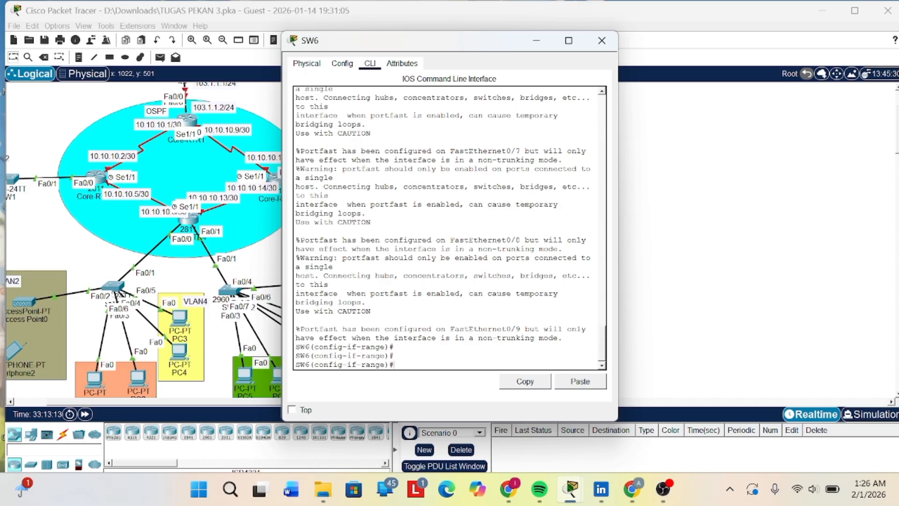
- Save SW6's configuration with do wr and minimize its window
text(doe)
text(r)
key(BackSpace)
key(BackSpace)
text(wr)
key(Return)
key(Return)
key(Return)
key(Return)
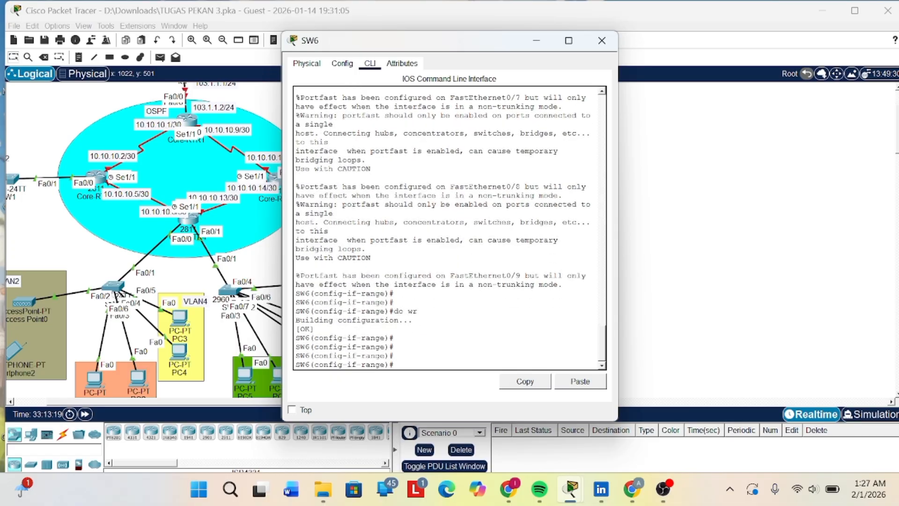
click(539, 44)
- Open the Core-RTR3 router's command line and start its console session
scroll(361, 182, left, 3)
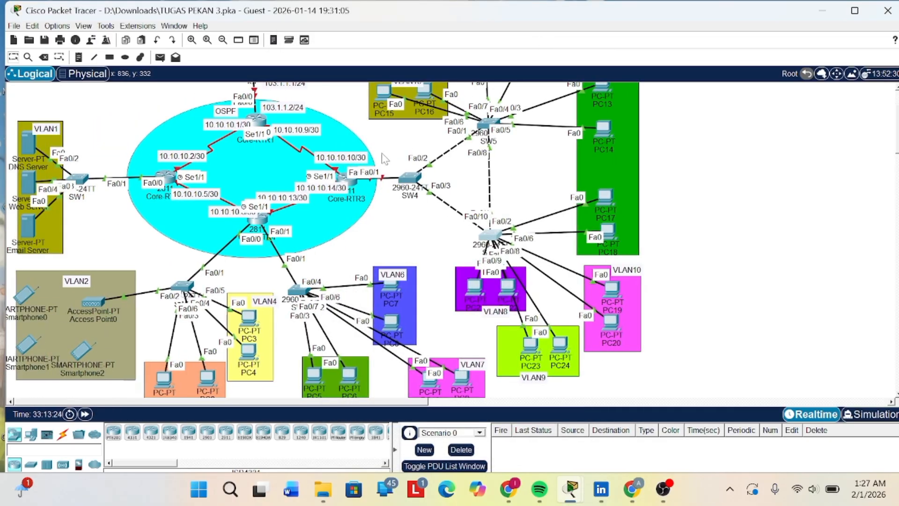
click(352, 187)
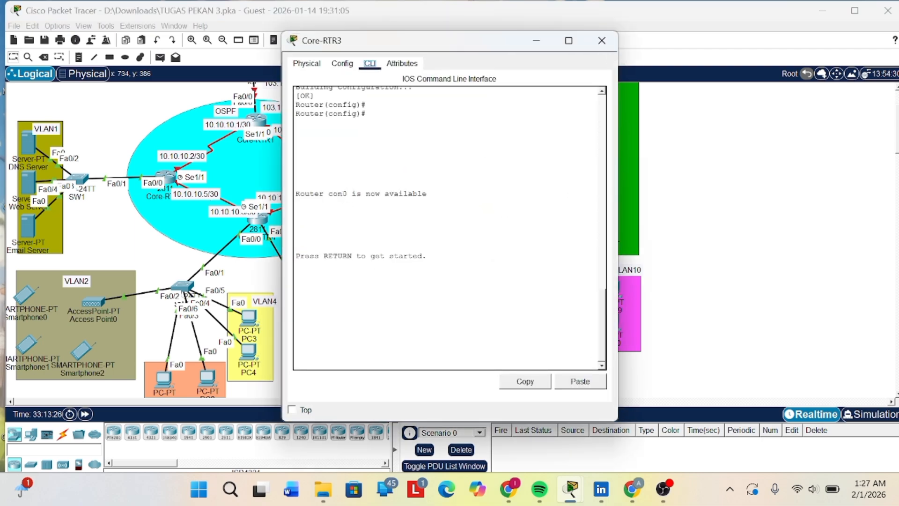
key(Return)
key(Return)
key(Return)
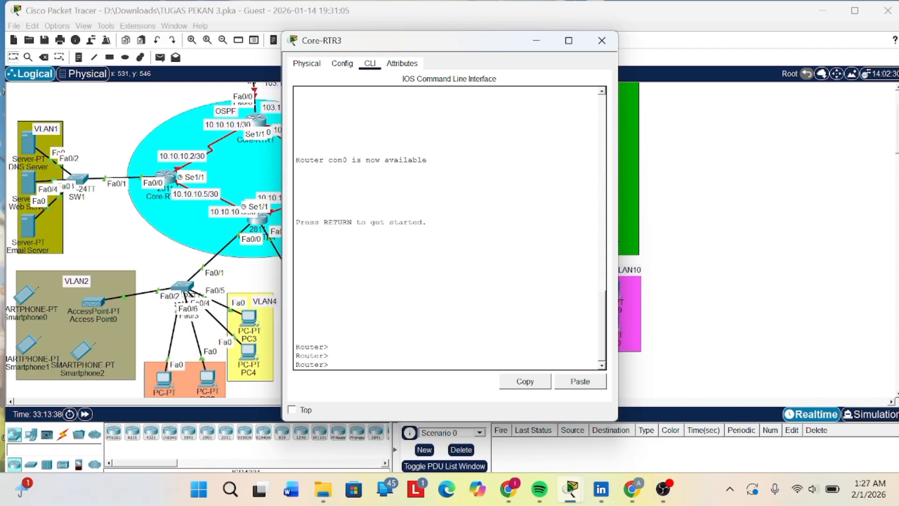
- Enter privileged EXEC mode on Core-RTR3 with the enable password and start global configuration mode with conf t
text(en)
key(Return)
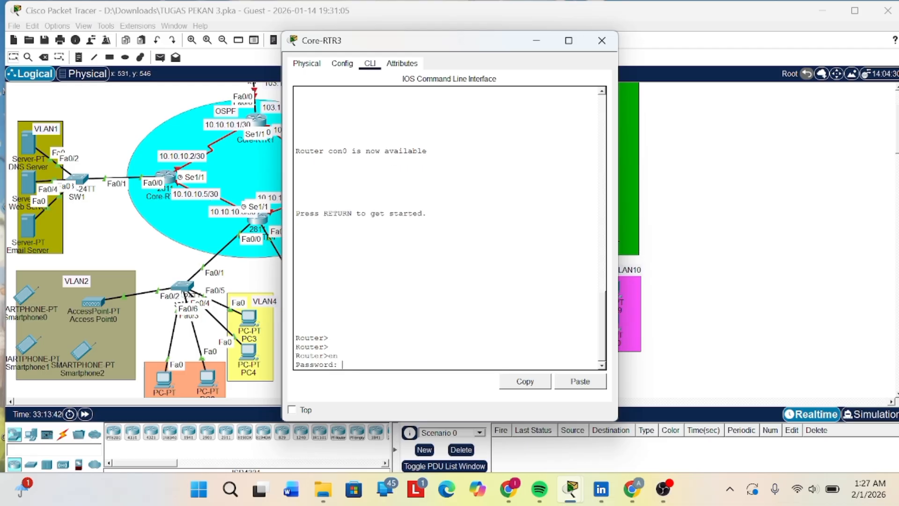
key(Return)
key(Return)
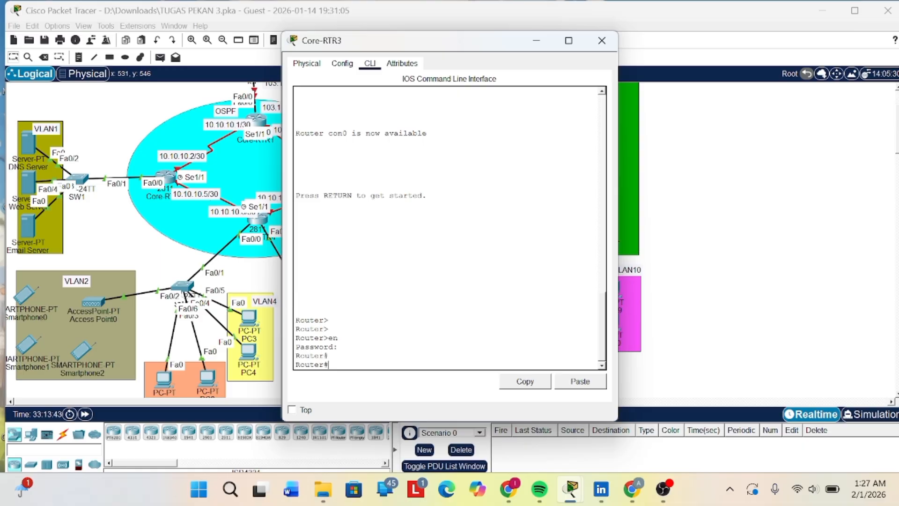
text(conf t)
key(Return)
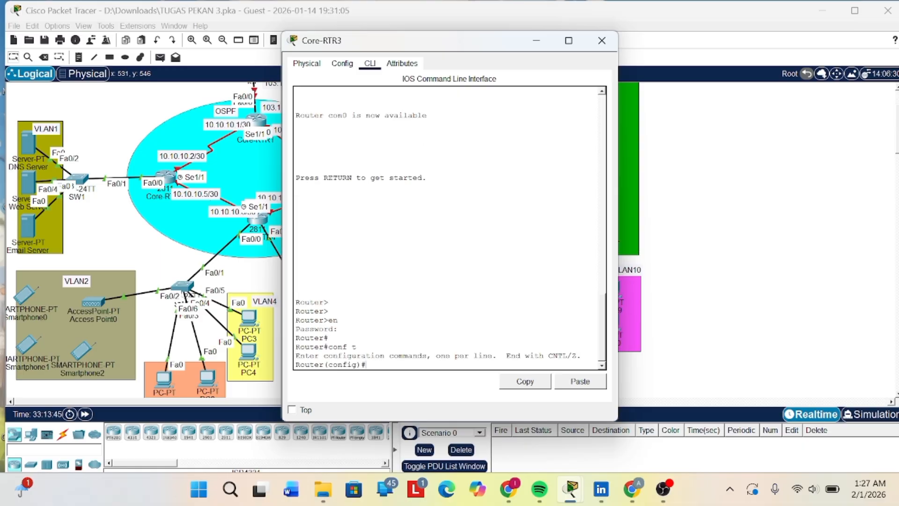
key(Return)
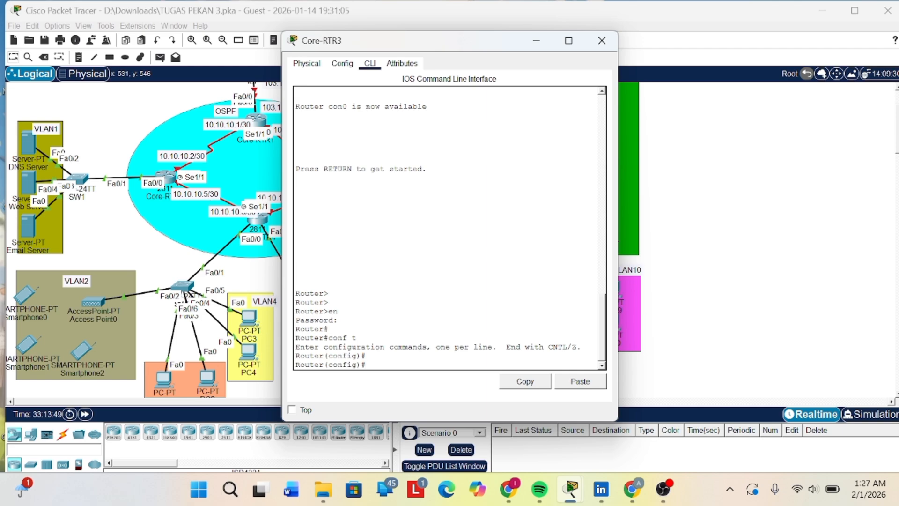
- Enable Core-RTR3's interface fa0/0 with no sh
text(int fa0/0/)
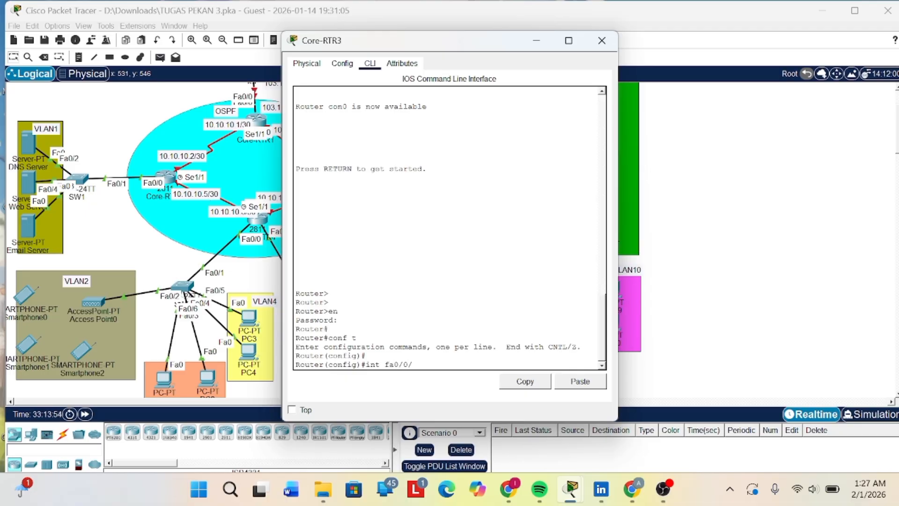
key(BackSpace)
key(Return)
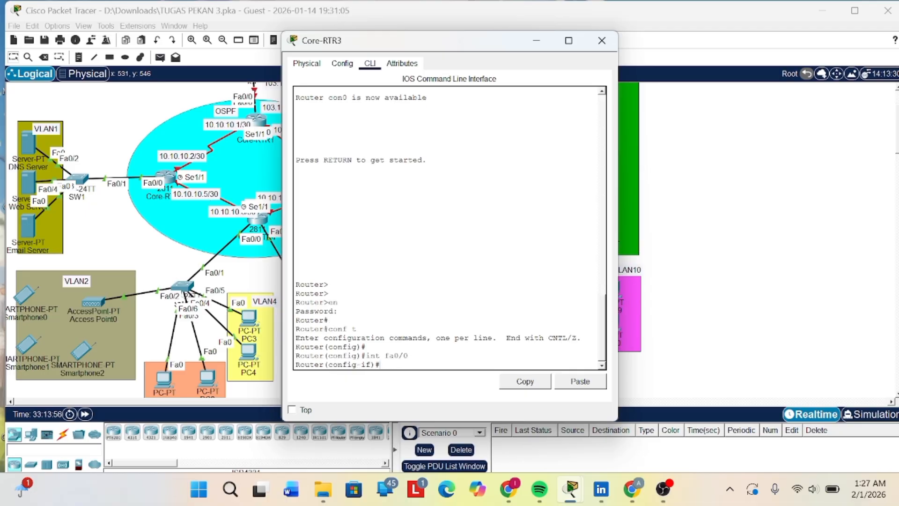
text(no sh)
key(BackSpace)
text(h)
key(Return)
key(Return)
key(Return)
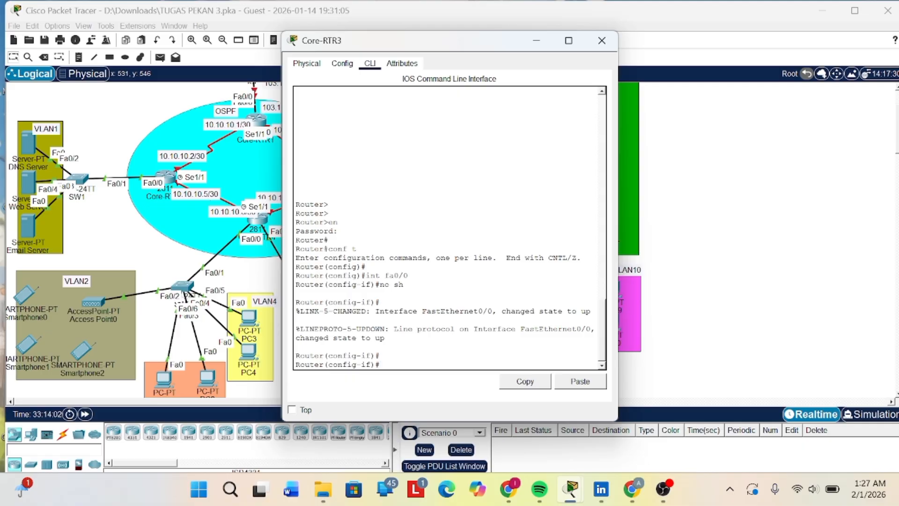
- Create subinterface fa0/0.8 on Core-RTR3 with int fa0/0.8
text(int fa0/0.8)
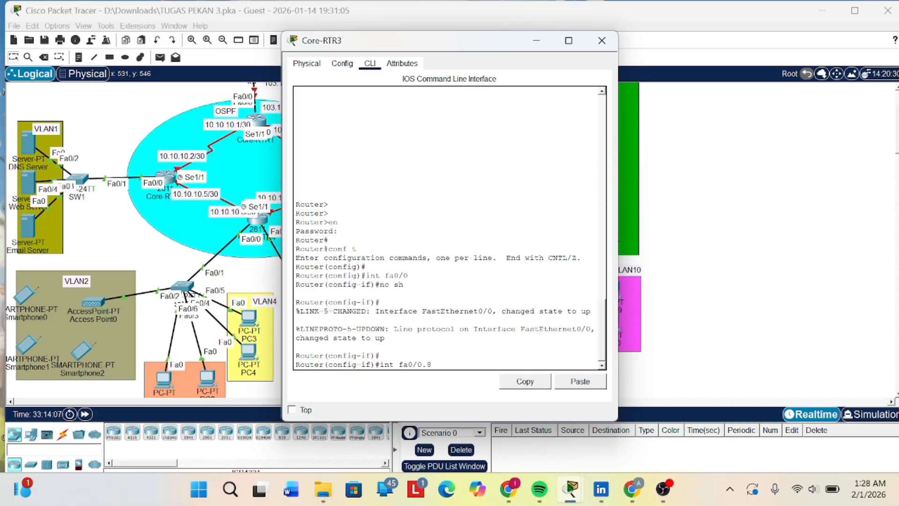
key(Return)
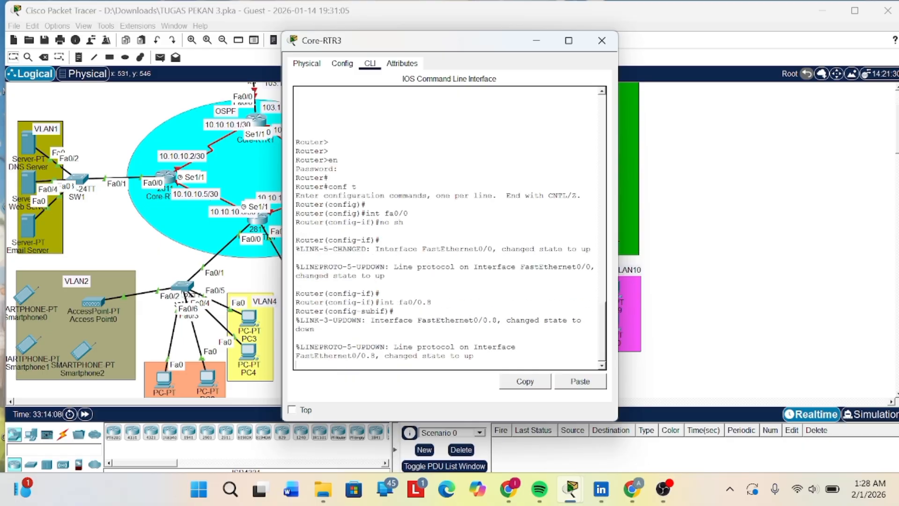
key(Return)
key(Return)
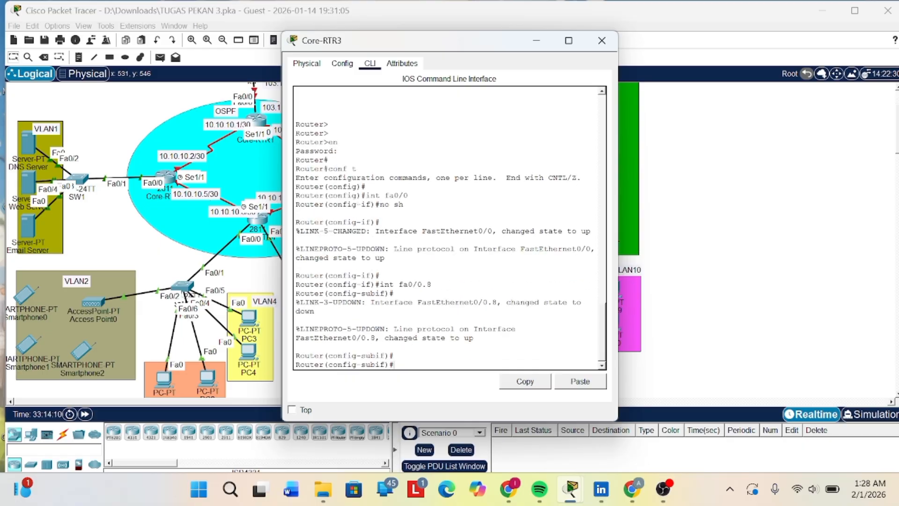
- Try to assign IP address 192.168.8.1 with mask 255.255.255.0 to subinterface fa0/0.8
text(ip add 192.168.)
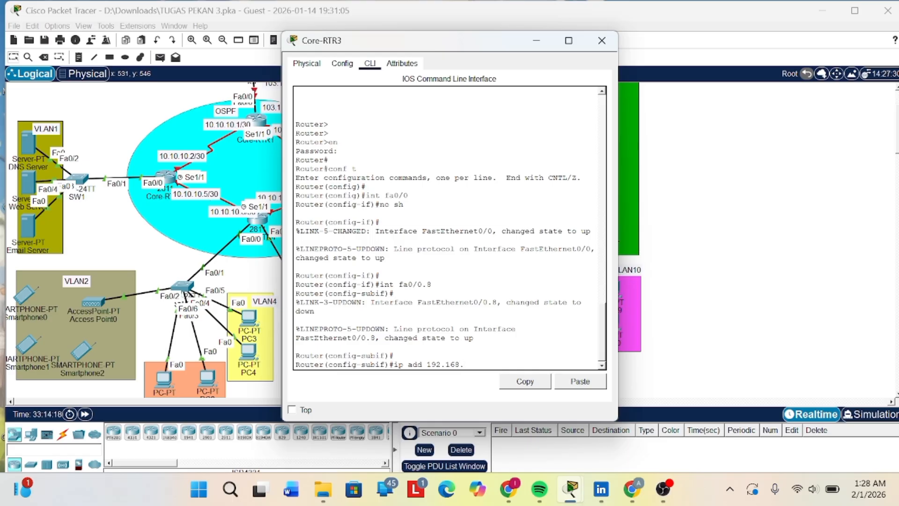
text(8.1 255.255.255.0)
key(Return)
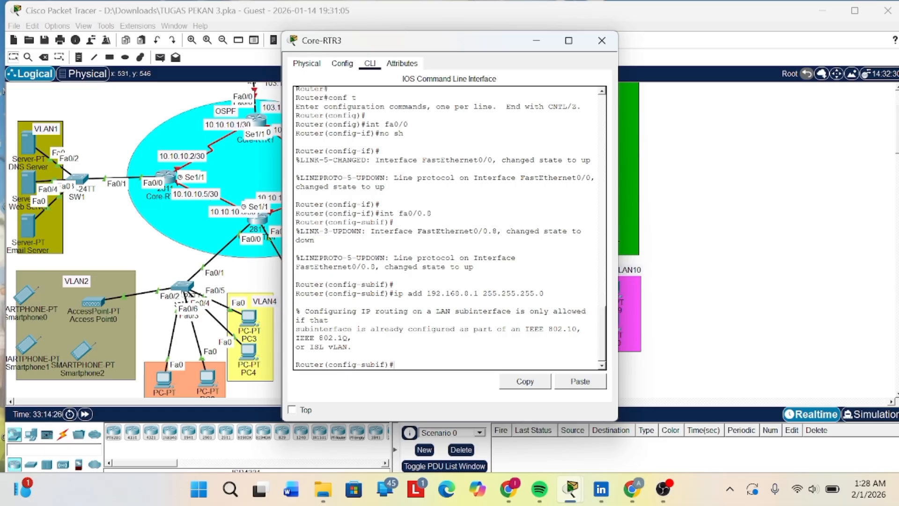
key(Return)
key(Return)
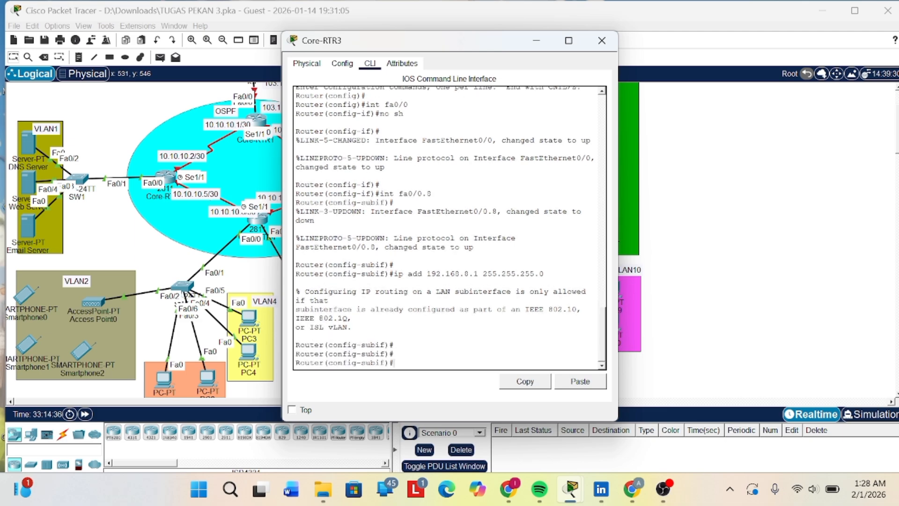
- Create a DHCP pool named vlan8 on Core-RTR3 with ip dhcp pool vlan8
text(ip )
text(d)
text(hcp)
text( pool)
text( vla)
text(n 8)
text(8)
key(Return)
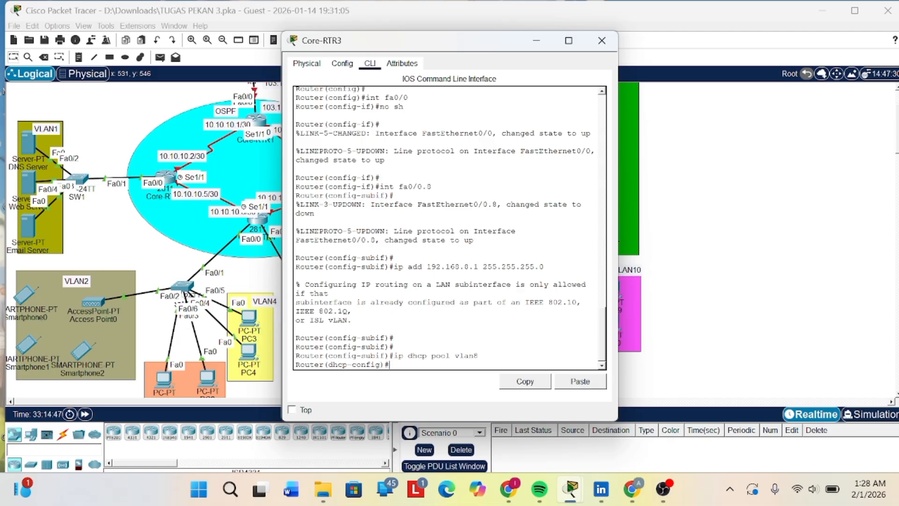
- Set the vlan8 DHCP pool's network with net 19.168.8.0 255.255.255.0
text(net 19.2)
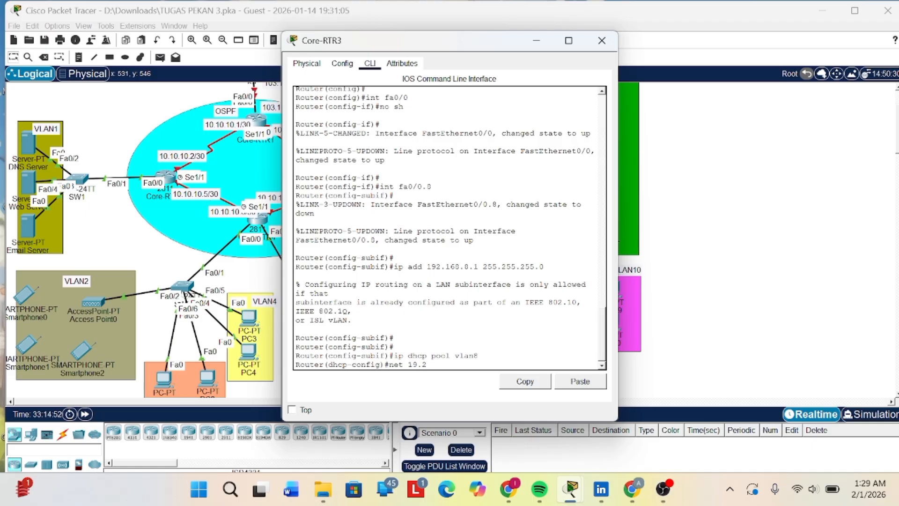
key(BackSpace)
text(2)
key(BackSpace)
key(BackSpace)
text(.168.8,0)
key(Left)
key(Left)
key(Delete)
text(.)
text(55.255.255.0)
key(Return)
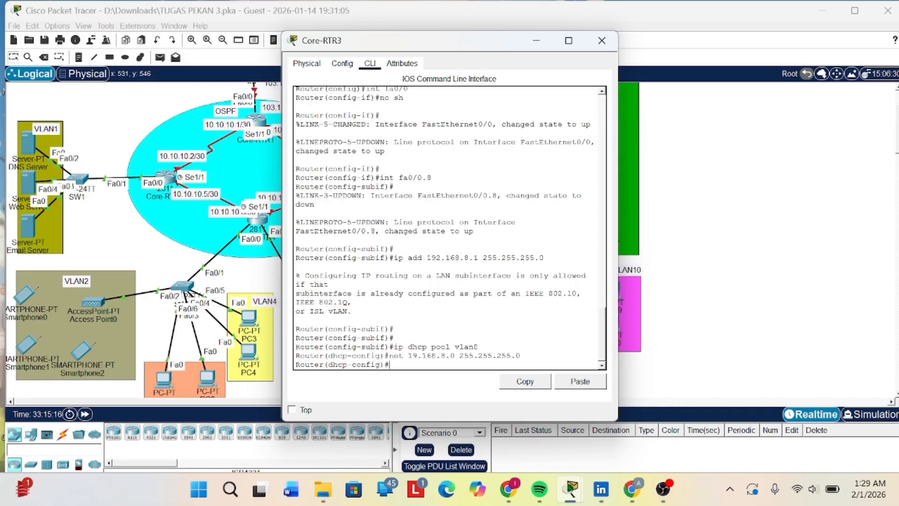
- Try to set the vlan8 pool's default router with def 192.1.168.8.1
text(def 192.1.192)
key(BackSpace)
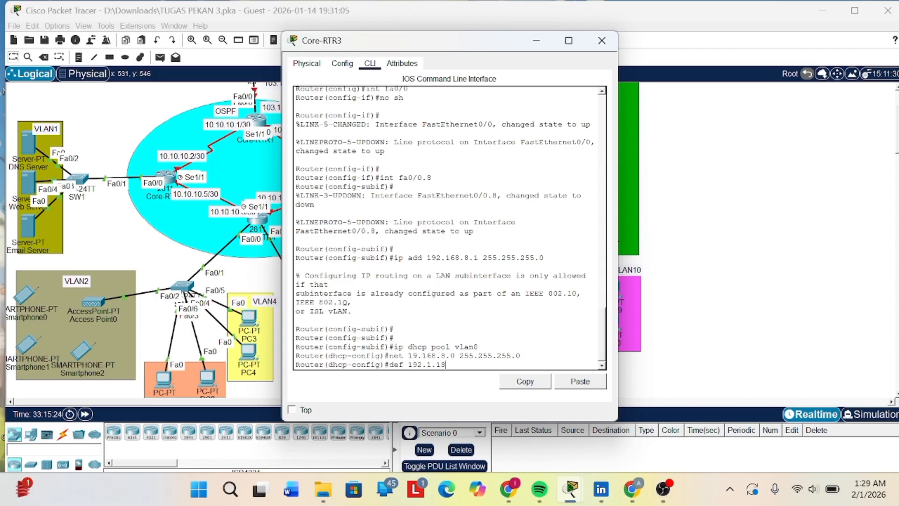
key(BackSpace)
text(68)
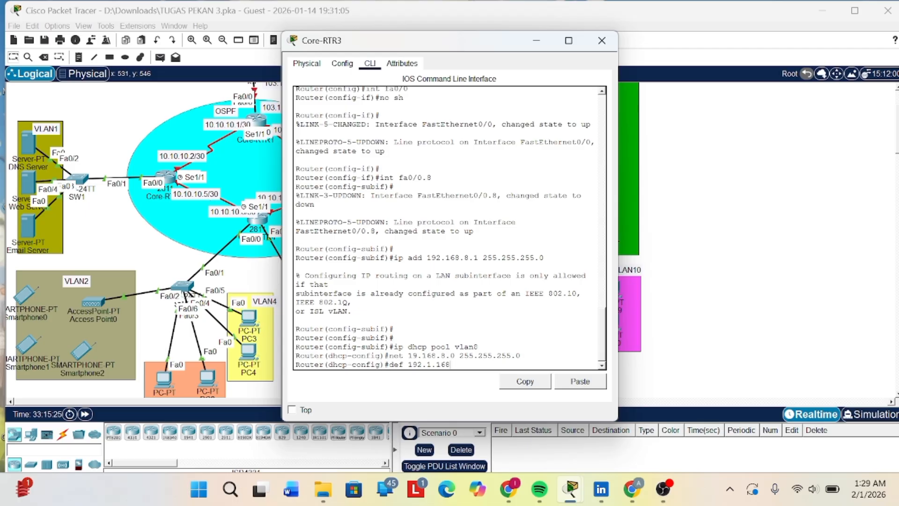
text(.11.)
key(BackSpace)
key(BackSpace)
key(BackSpace)
text(8.1)
key(Return)
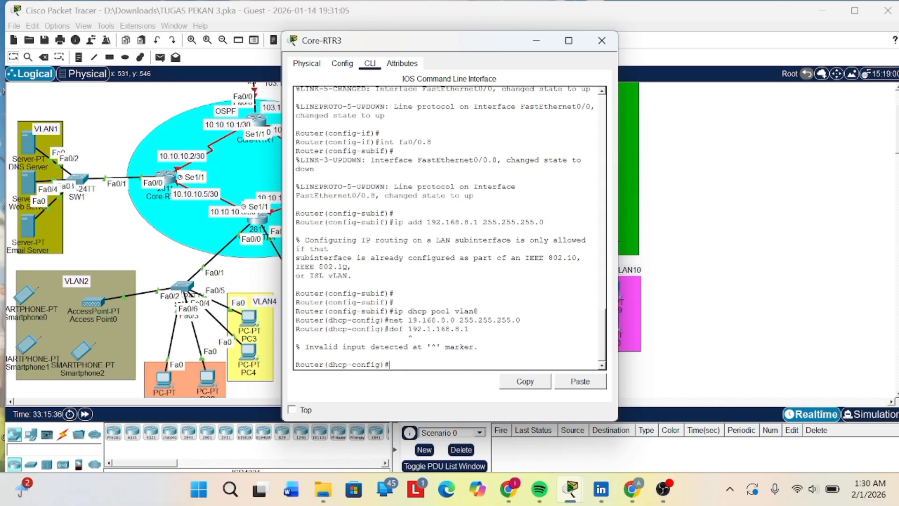
- Correct the recalled default router command and set the vlan8 pool's gateway to 192.168.8.1
key(Up)
key(Left)
key(Left)
key(BackSpace)
key(BackSpace)
key(Return)
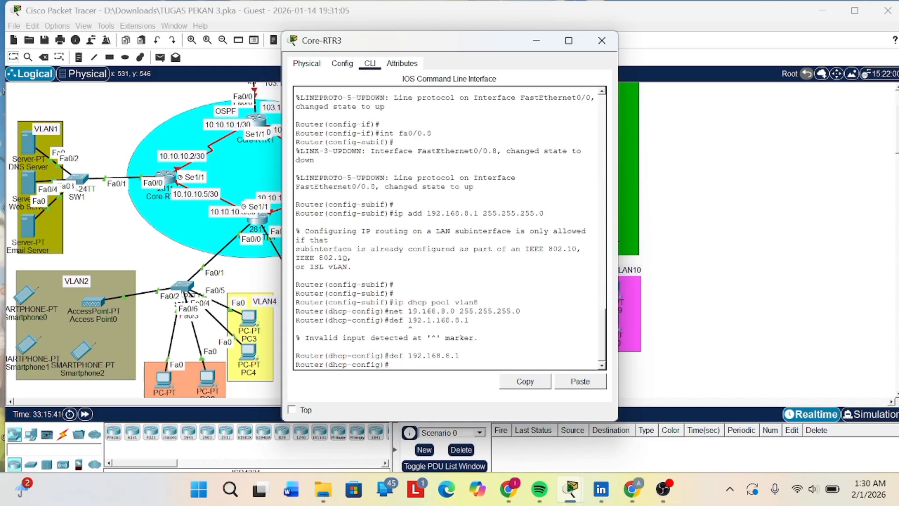
- Set the vlan8 DHCP pool's DNS server with dns 192.168.1.2
text(dns 192.168.1.2)
key(Return)
key(Return)
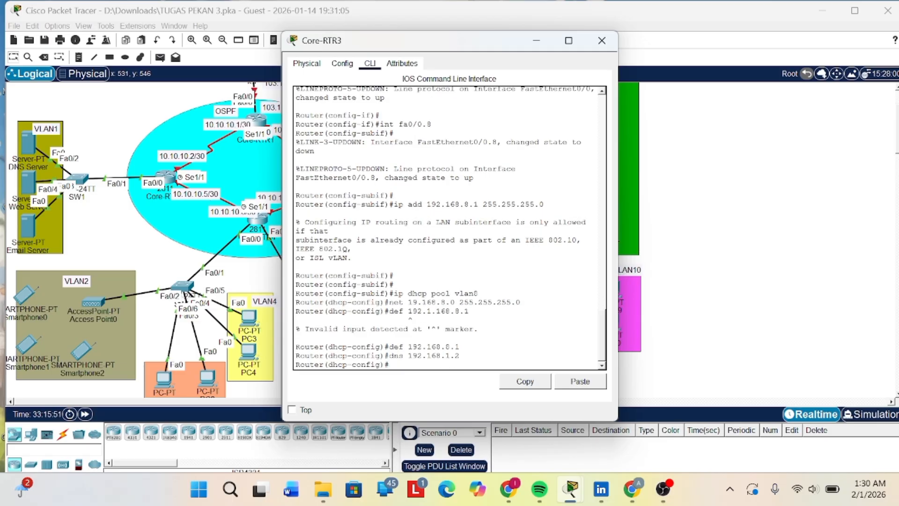
key(Return)
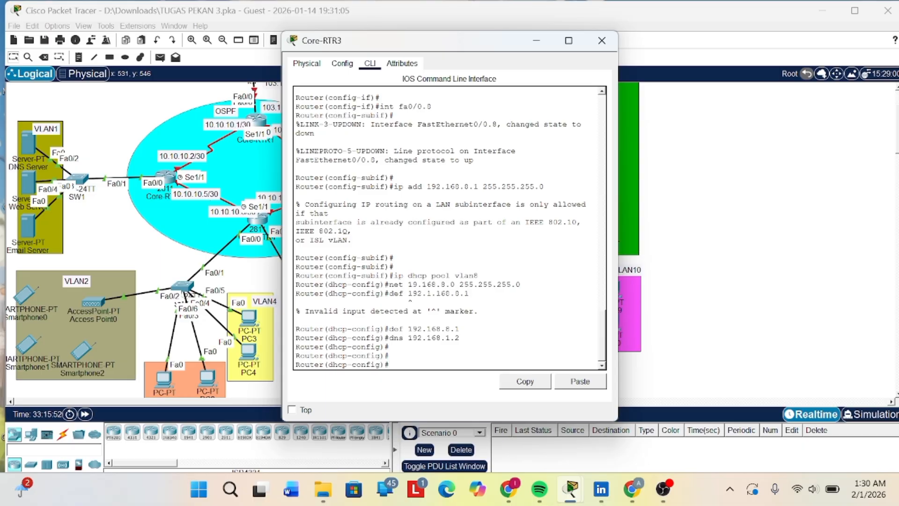
key(Return)
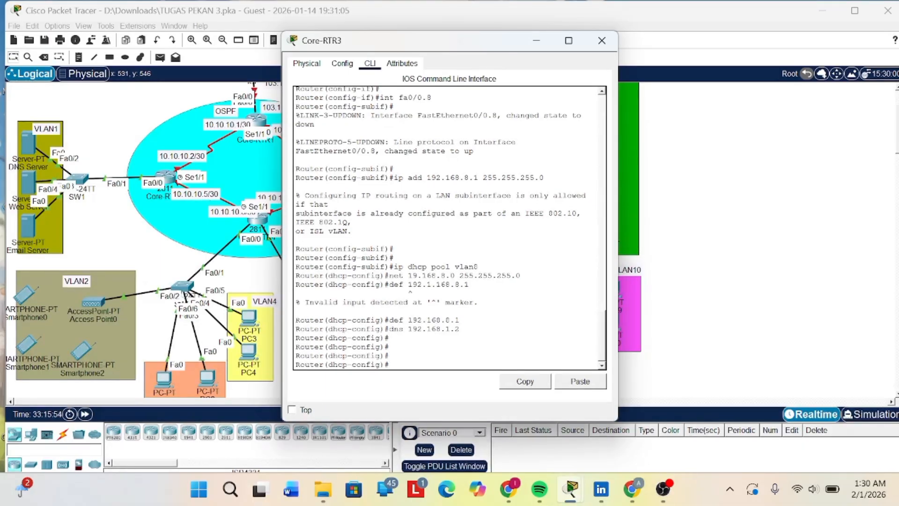
key(Return)
key(Return)
key(Return)
key(Return)
key(Return)
key(Return)
key(Return)
key(Return)
key(Return)
key(Return)
key(Return)
key(Return)
key(Return)
key(Return)
key(Return)
key(Return)
key(Return)
key(Return)
key(Return)
key(Return)
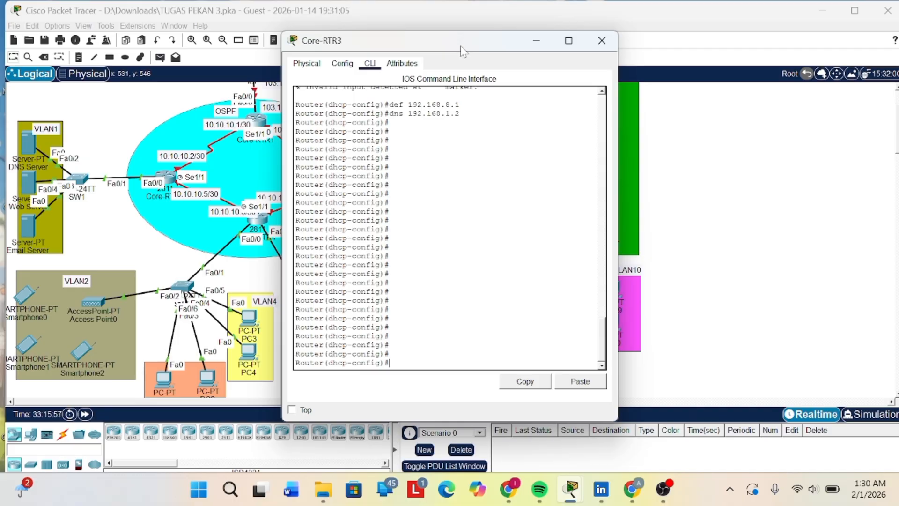
- Examine the PT Activity instructions on router-on-a-stick and DHCP, narrowing their window beside Core-RTR3's, and return to the router console
mouse_move(578, 498)
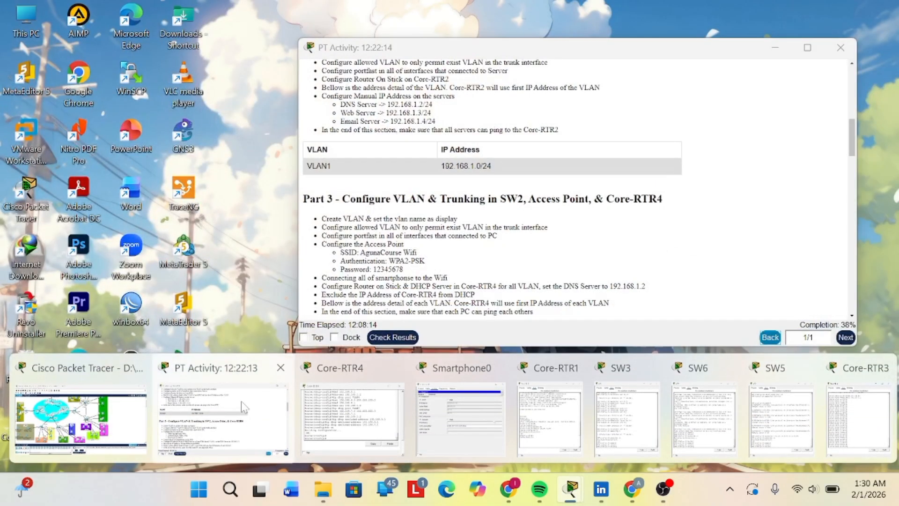
click(241, 401)
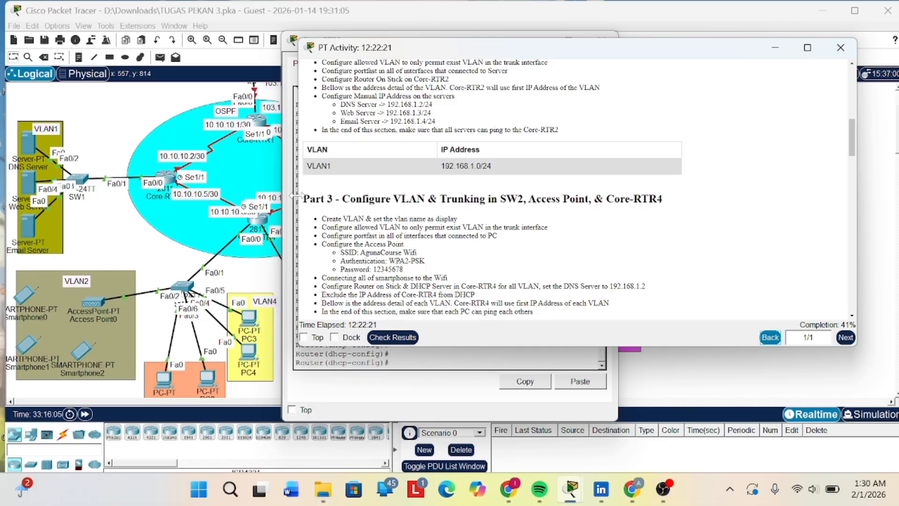
drag(293, 197, 578, 174)
scroll(717, 187, down, 6)
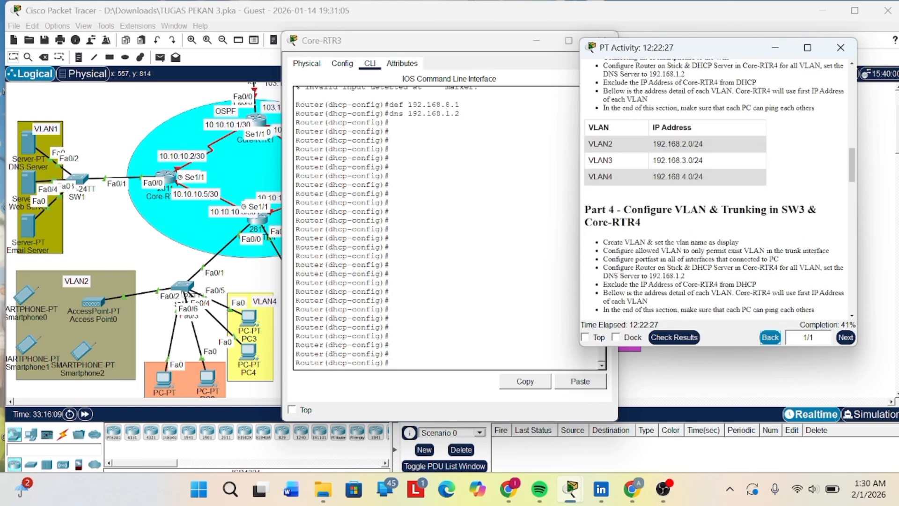
click(469, 262)
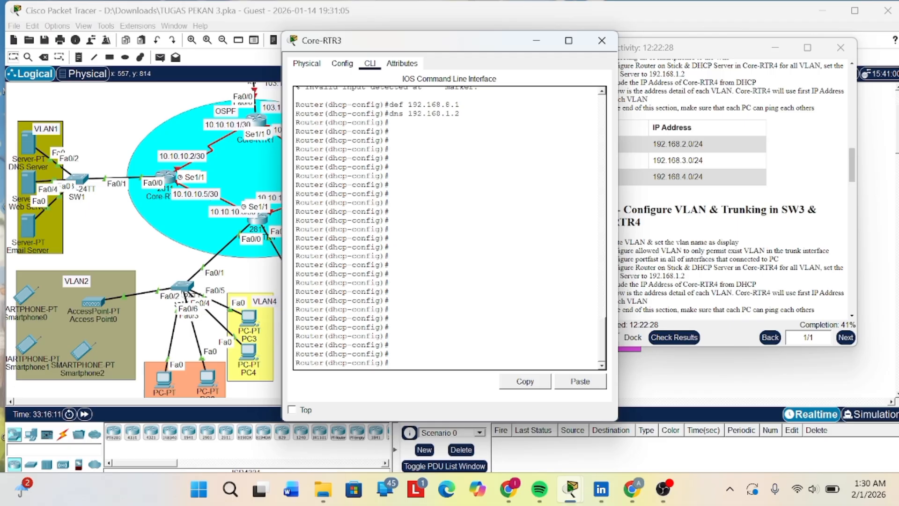
- Begin a DHCP address exclusion command on Core-RTR3 with ip adhcp excluded
text(ip adhcp a)
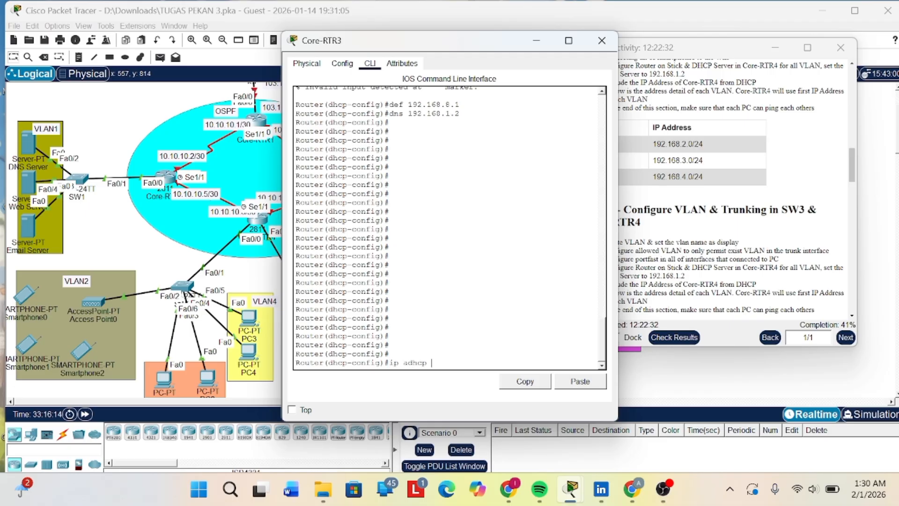
text(x)
key(Tab)
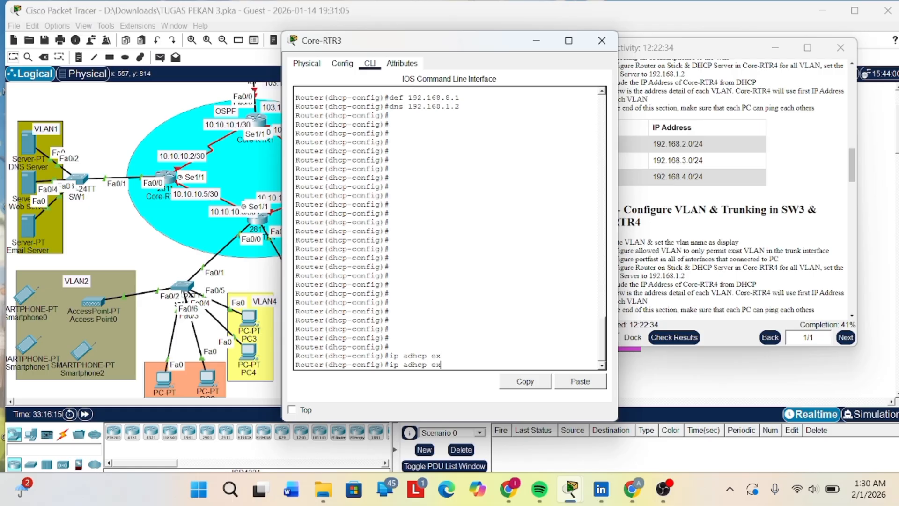
text(clu)
key(Tab)
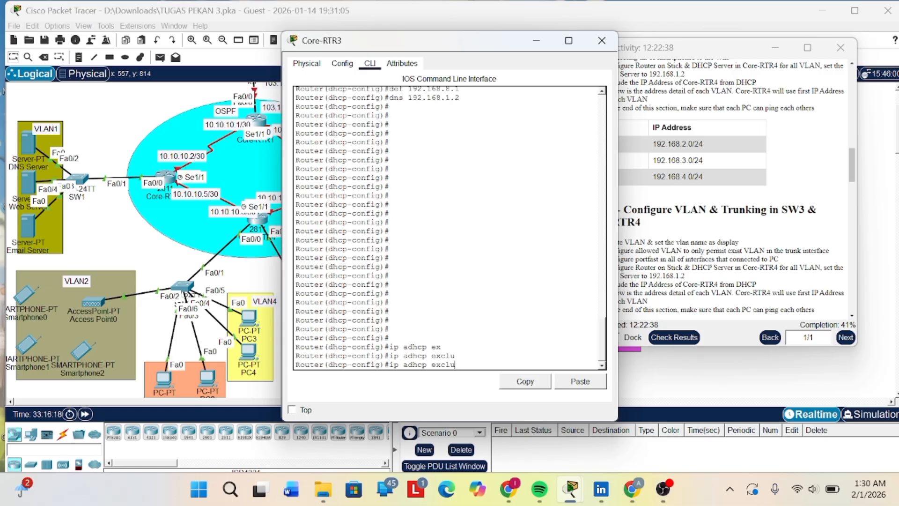
text(ded)
key(Tab)
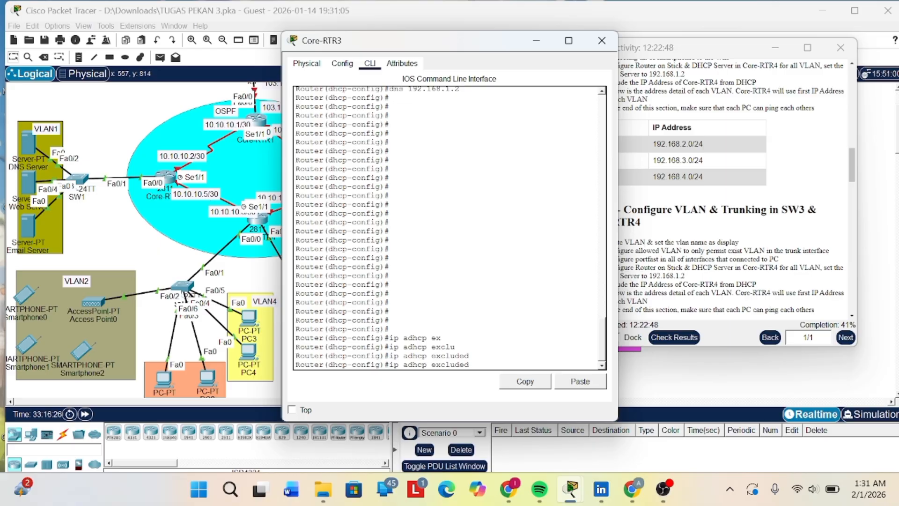
- Correct the mistyped command to ip dhcp excluded-address and exclude VLAN8's gateway address 192.168.8.1
key(Left)
key(Left)
key(Left)
key(Left)
key(Left)
key(Left)
key(Left)
key(Left)
key(Left)
key(Left)
key(Left)
key(Left)
key(Left)
key(BackSpace)
key(Tab)
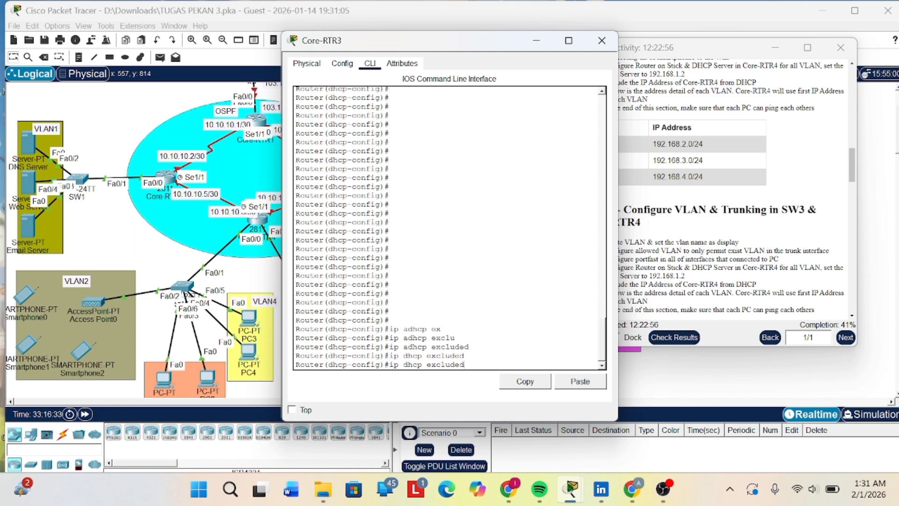
text(-add)
key(Tab)
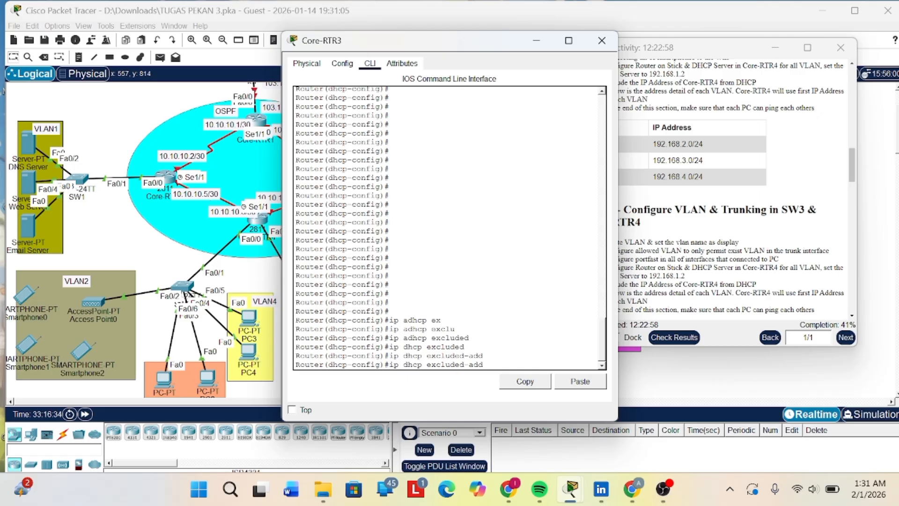
text(ress 192.68)
text(8)
key(BackSpace)
text(.8)
key(Left)
key(Left)
text(192.1)
key(Return)
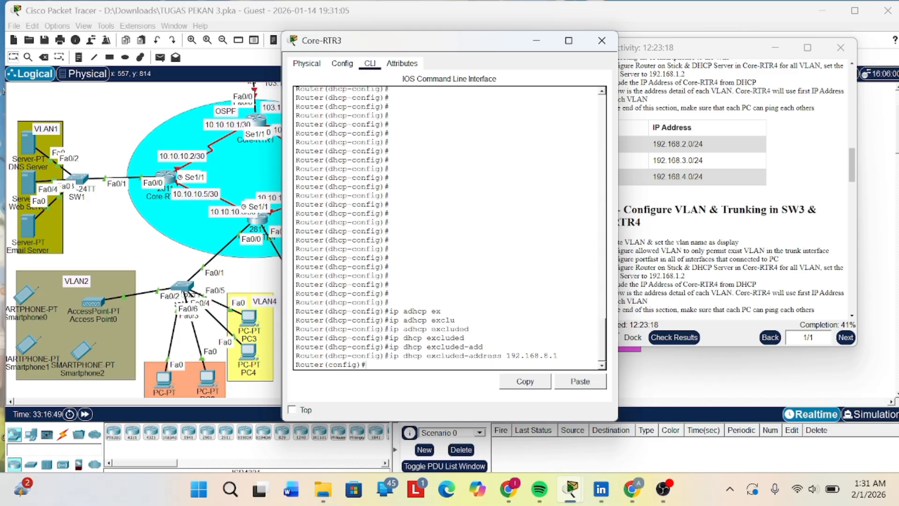
- Exclude 192.168.9.1 from DHCP on Core-RTR3 by adapting the previous ip dhcp excluded-address command
key(Up)
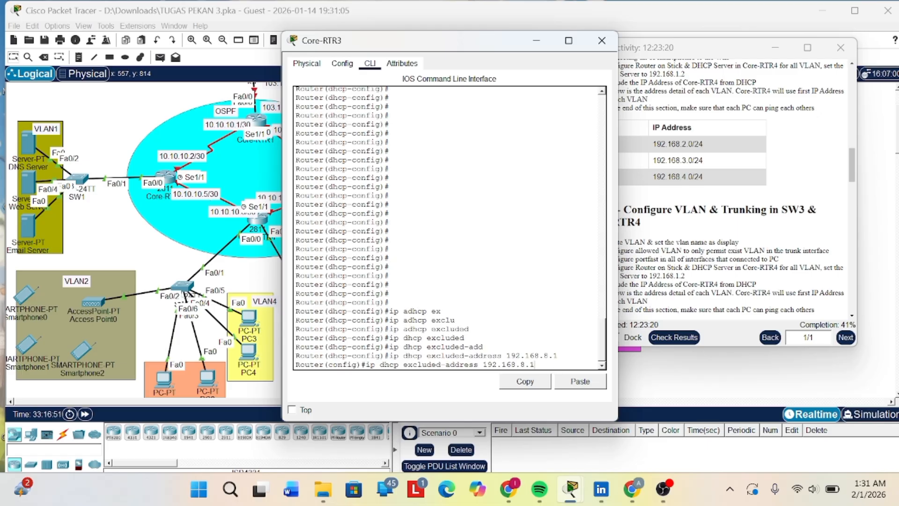
key(BackSpace)
key(BackSpace)
key(BackSpace)
text(9.1)
key(Return)
- Exclude 192.168.10.1 from DHCP on Core-RTR3 with ip dhcp excluded-address
key(Up)
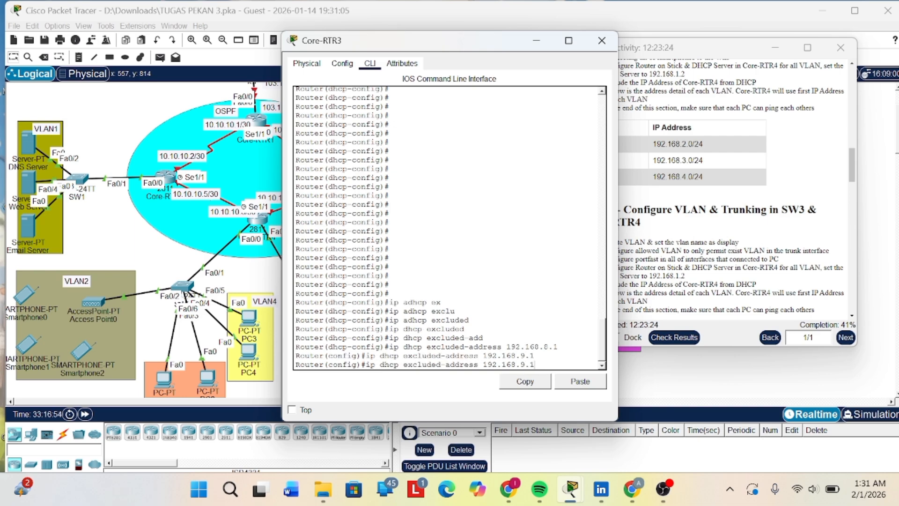
key(BackSpace)
text(10.1)
key(Return)
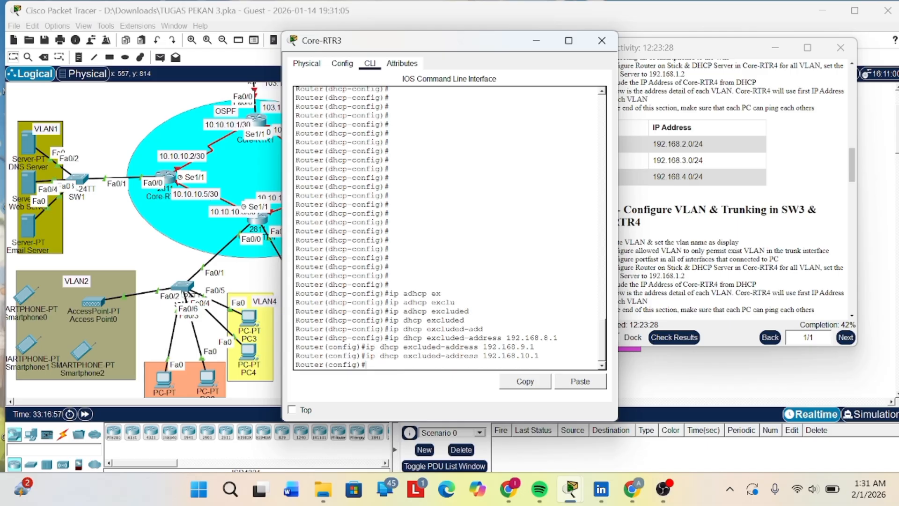
- Exclude 192.168.11.1 from DHCP on Core-RTR3 with ip dhcp excluded-address
key(Up)
key(Up)
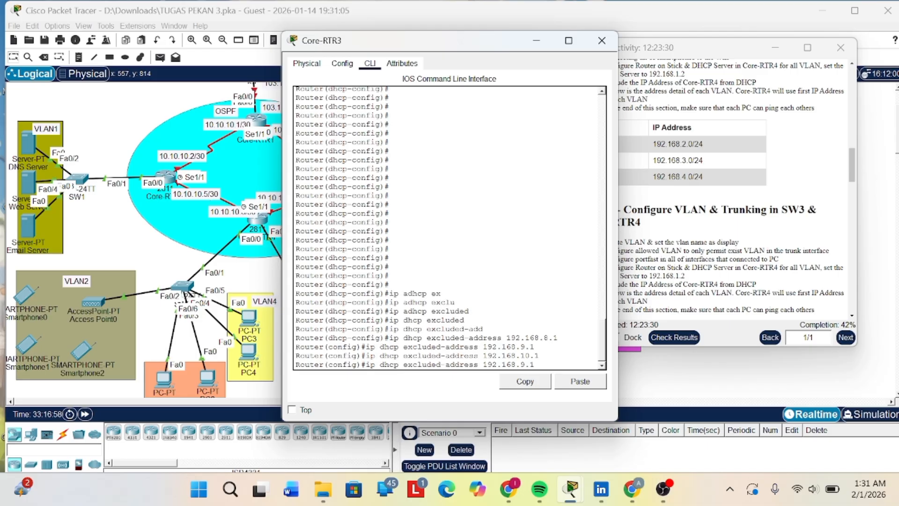
key(BackSpace)
text(11)
key(Return)
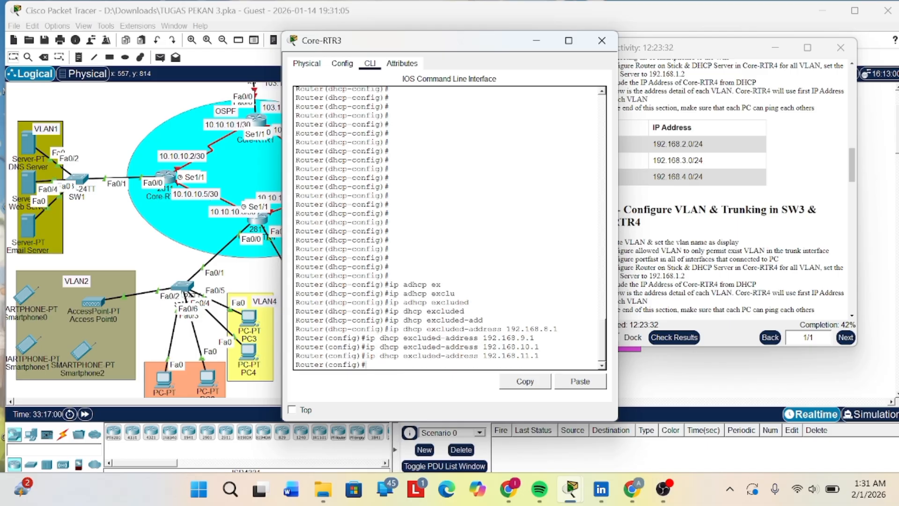
- Exclude 192.168.12.1 from DHCP on Core-RTR3 with ip dhcp excluded-address
key(Up)
key(Up)
- Exclude 192.168.13.1 from DHCP on Core-RTR3 with ip dhcp excluded-address
key(Up)
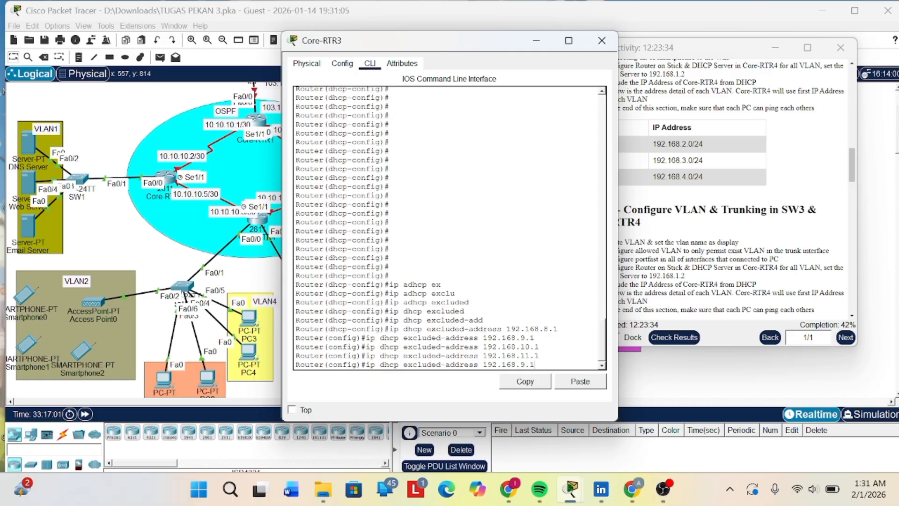
key(Left)
key(Left)
key(BackSpace)
text(1)
key(Return)
key(Up)
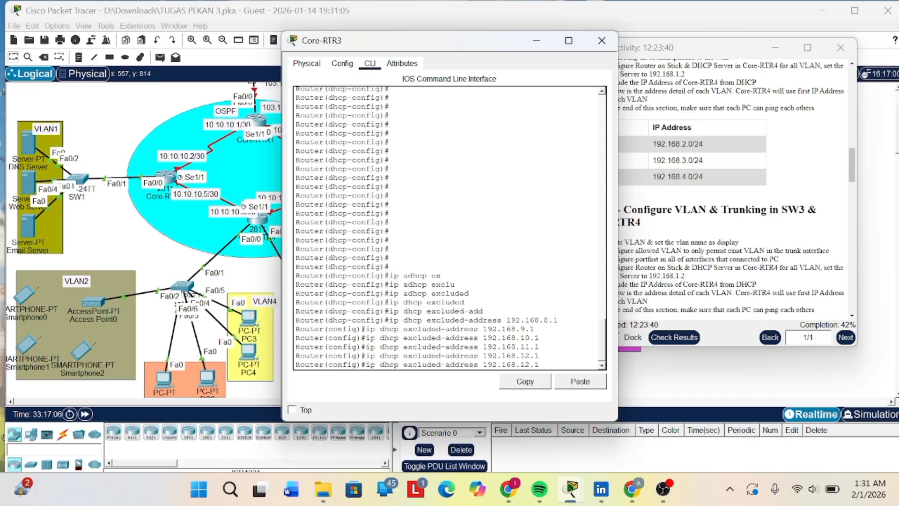
key(BackSpace)
text(3)
key(Return)
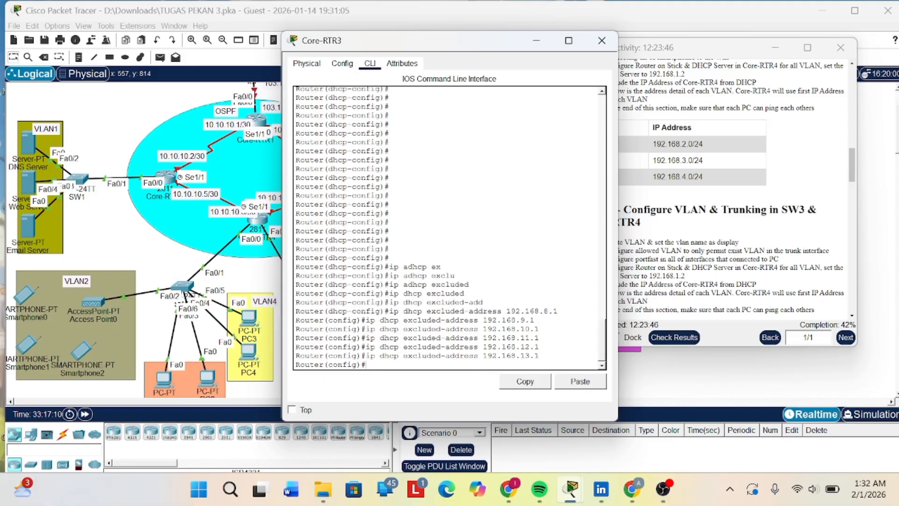
key(Return)
key(Return)
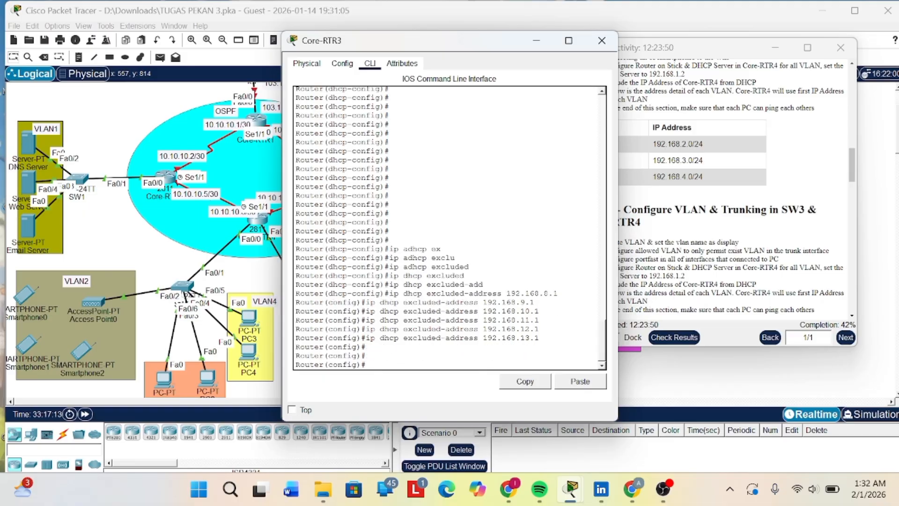
- Save Core-RTR3's configuration with do wr and minimize the router window
text(do wr)
key(Return)
key(Return)
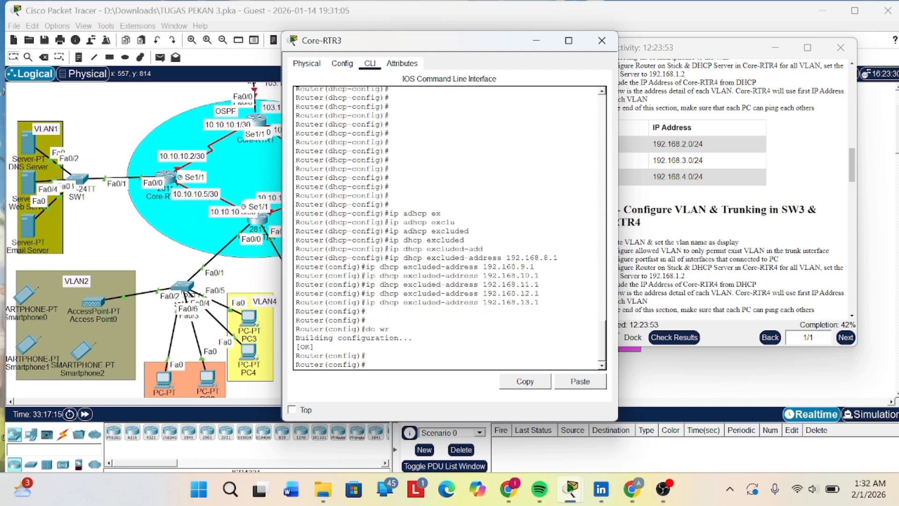
click(535, 42)
scroll(538, 247, right, 5)
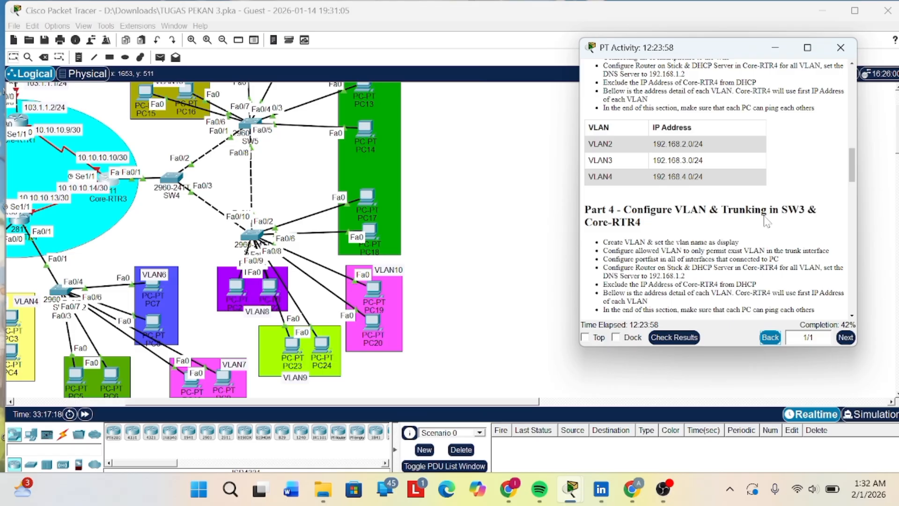
scroll(767, 220, down, 1)
scroll(752, 210, down, 2)
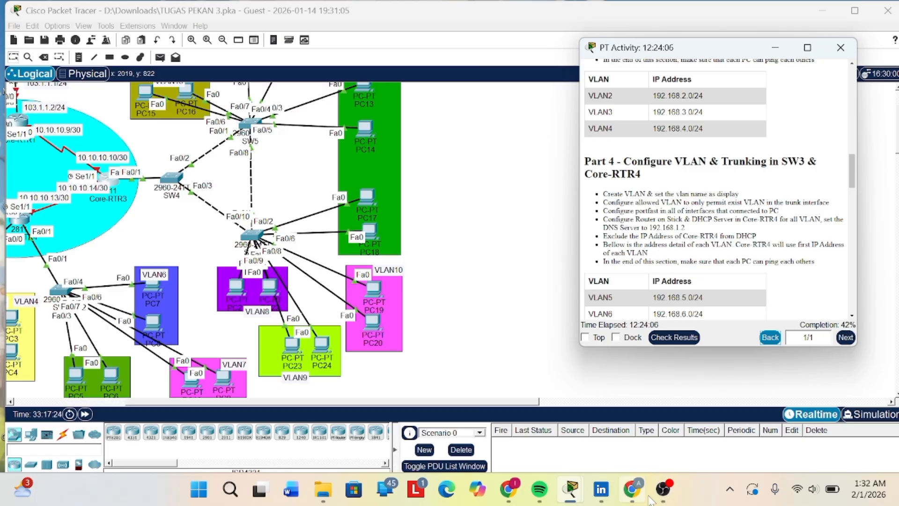
mouse_move(662, 489)
mouse_move(667, 421)
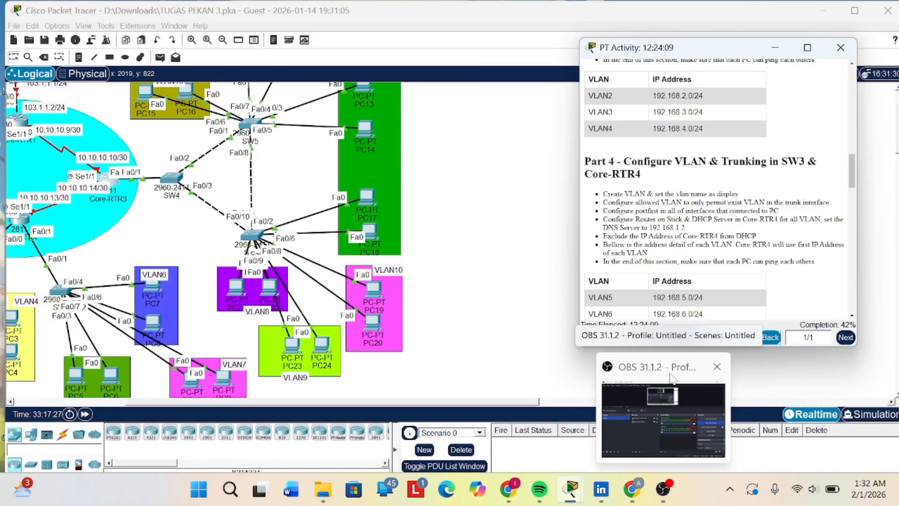
click(671, 373)
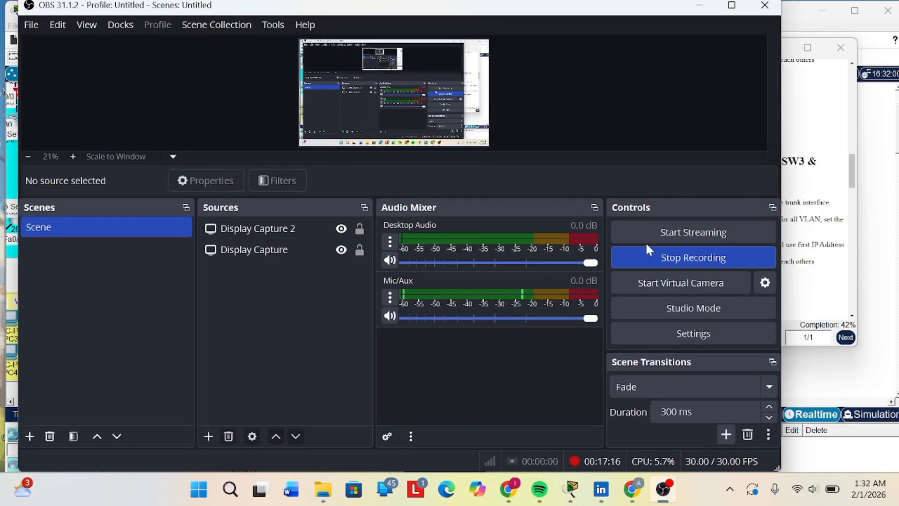
click(703, 6)
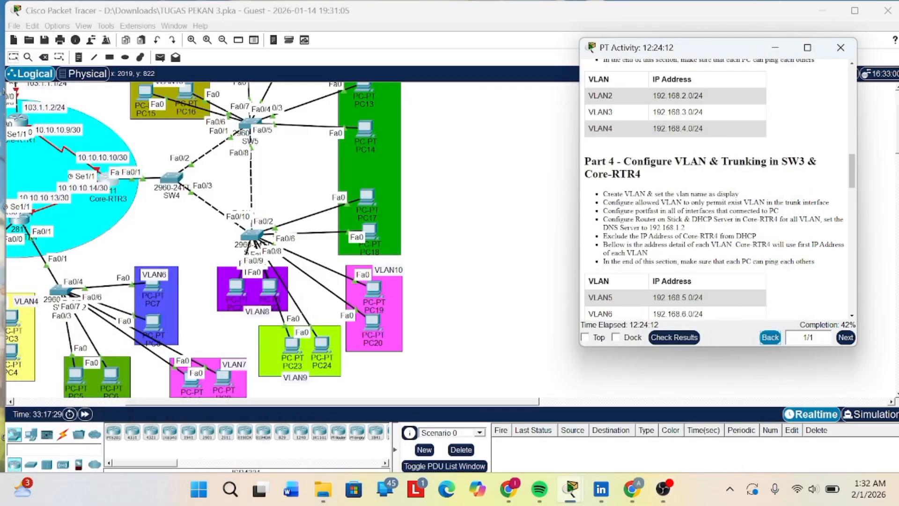
- Set PC21 in VLAN8 to obtain its IPv4 configuration through DHCP and close its window
scroll(483, 185, up, 3)
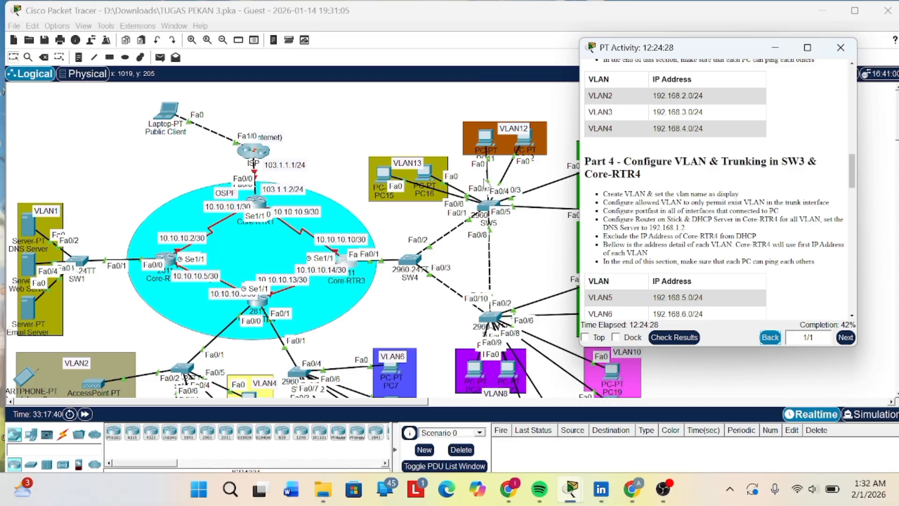
scroll(426, 164, right, 5)
scroll(426, 164, down, 5)
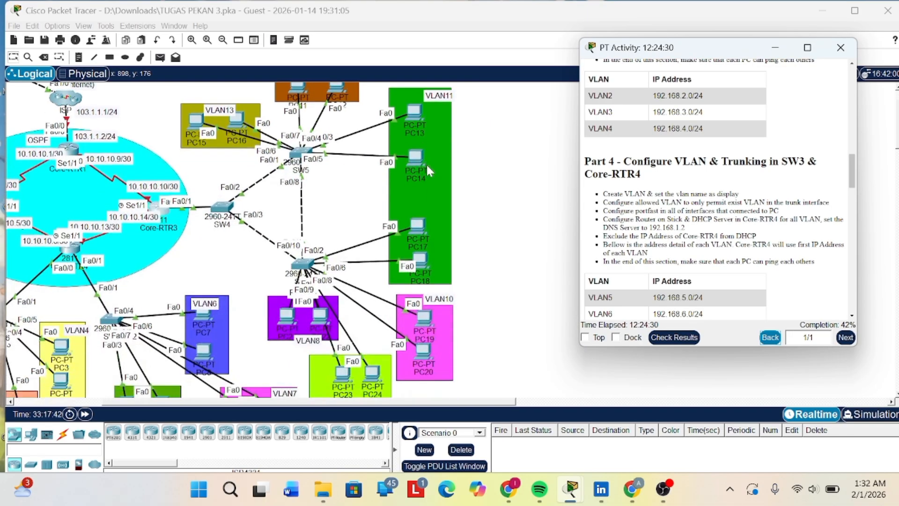
scroll(426, 164, left, 3)
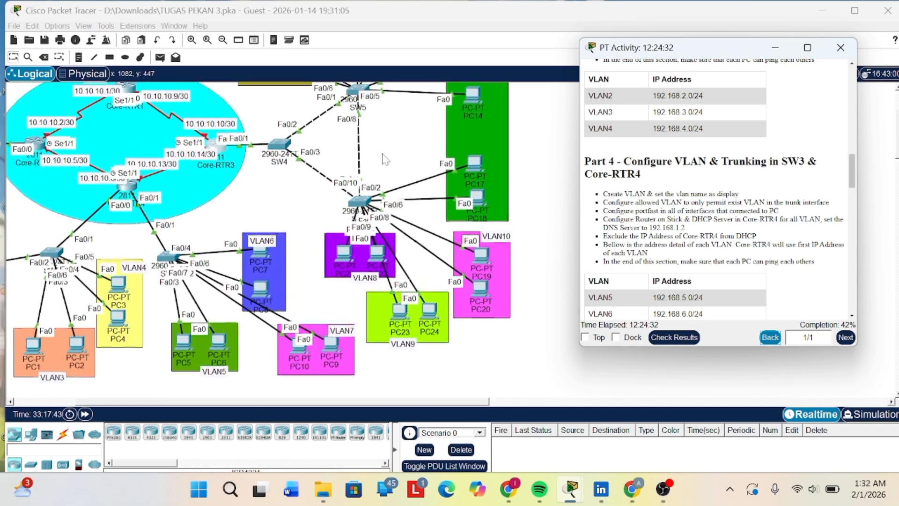
scroll(388, 155, up, 2)
scroll(407, 145, up, 2)
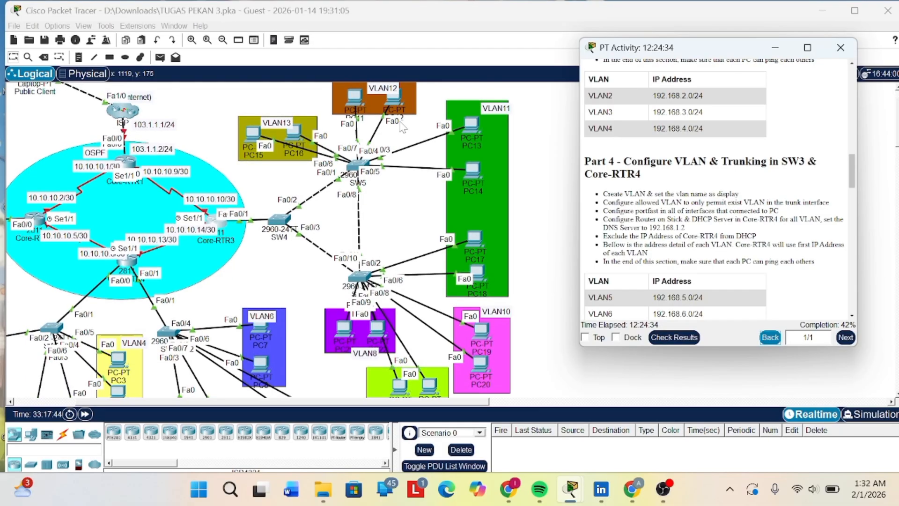
scroll(429, 176, down, 4)
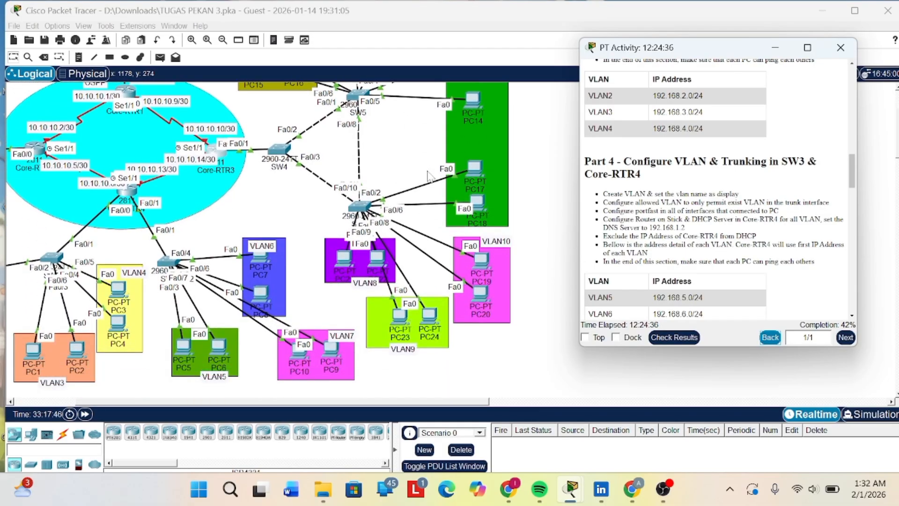
scroll(428, 177, down, 2)
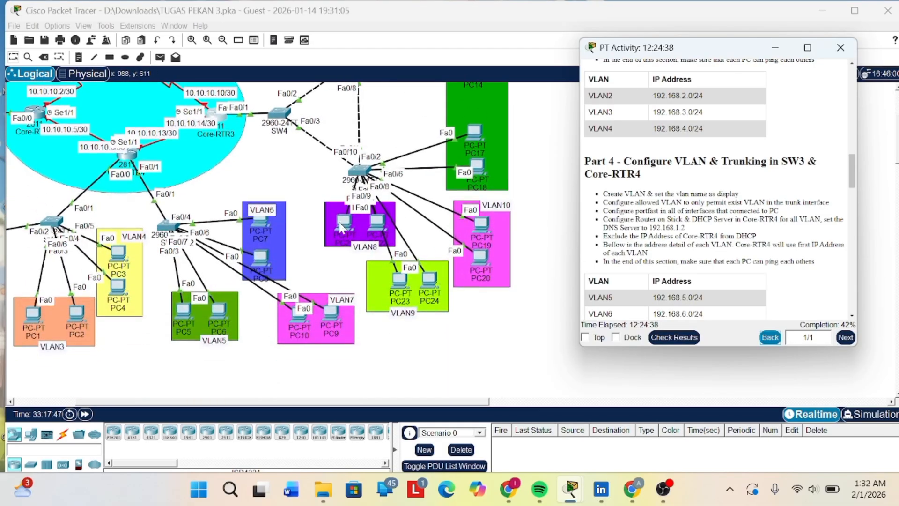
click(346, 223)
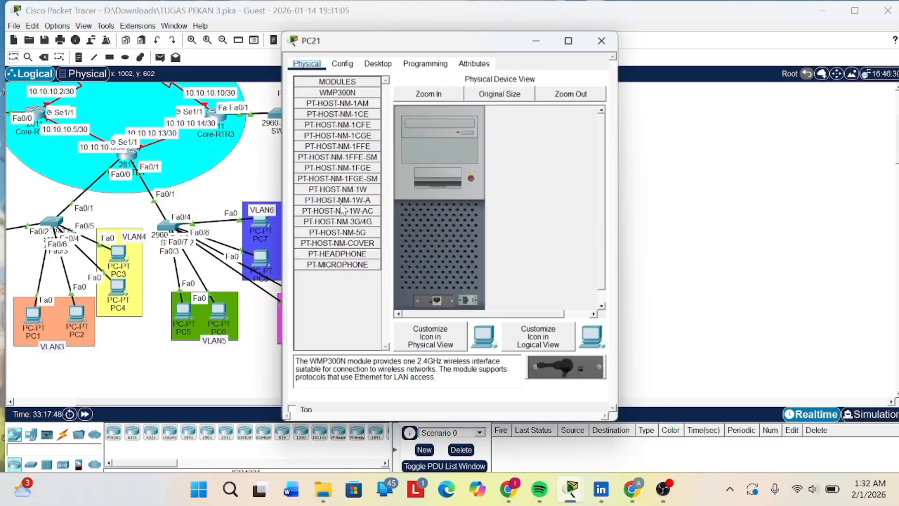
click(378, 63)
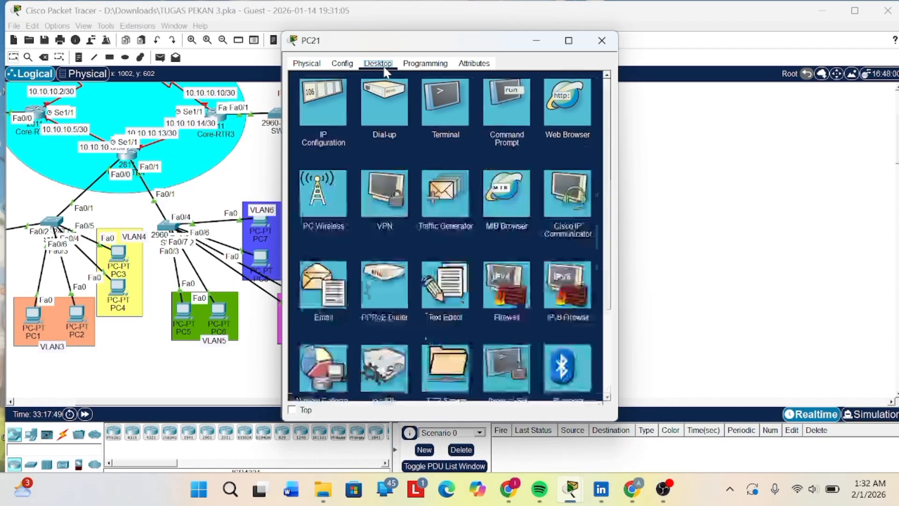
click(321, 109)
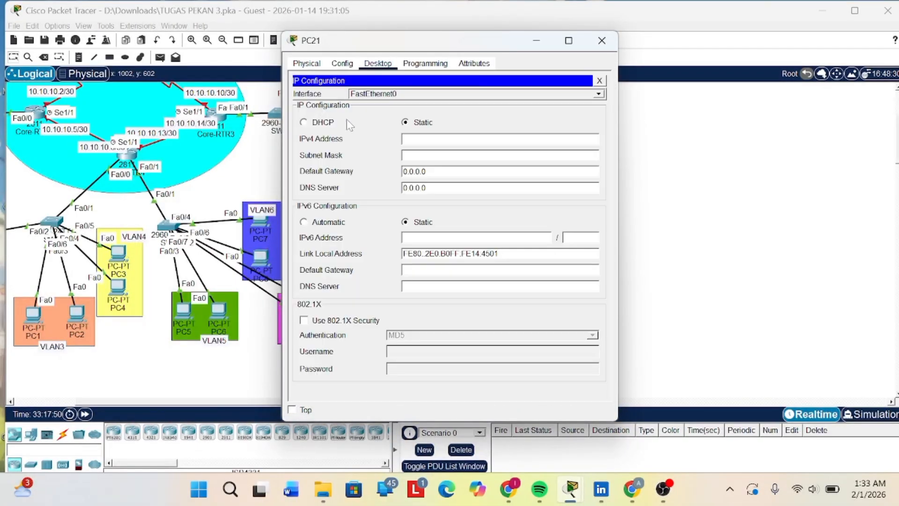
click(303, 122)
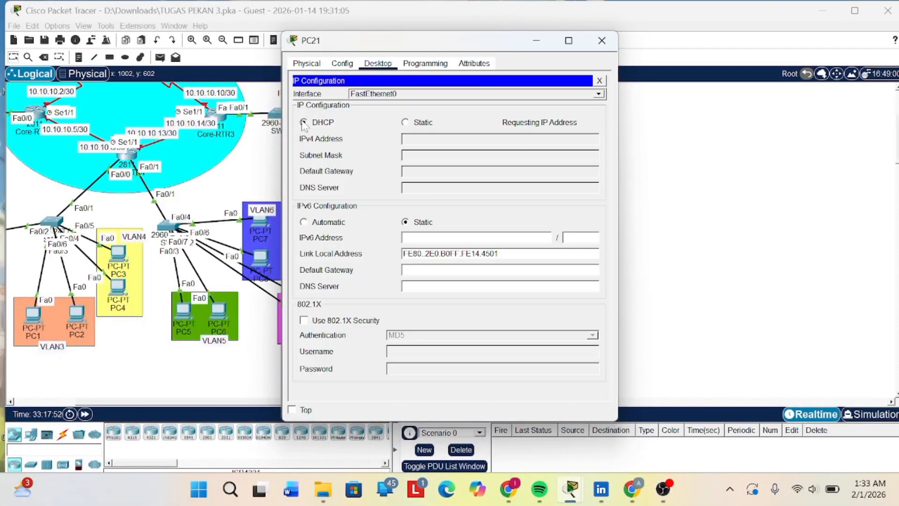
click(595, 45)
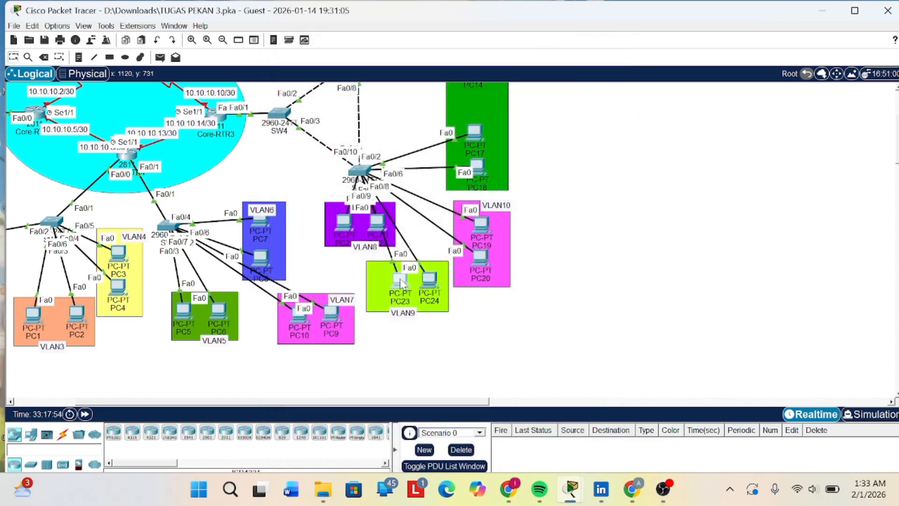
- Set PC23 in VLAN9 to obtain its IPv4 configuration through DHCP and close its window
click(400, 281)
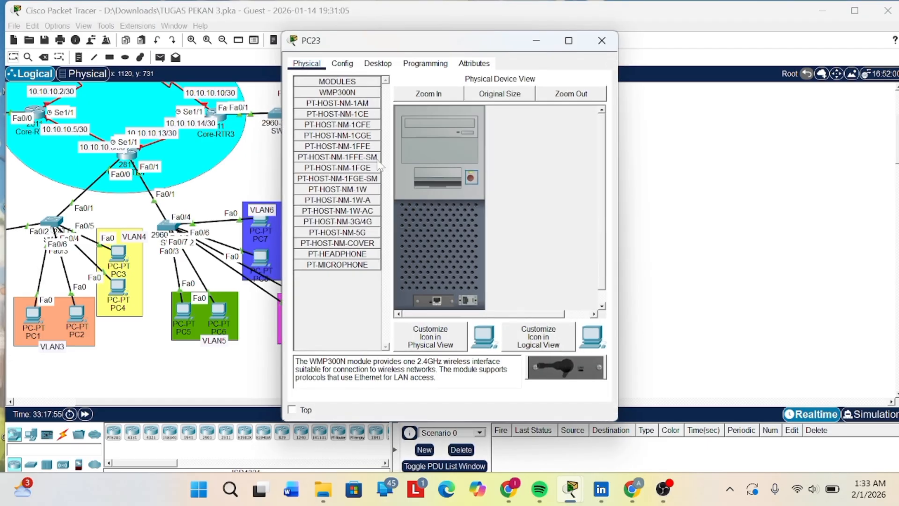
click(385, 66)
click(312, 101)
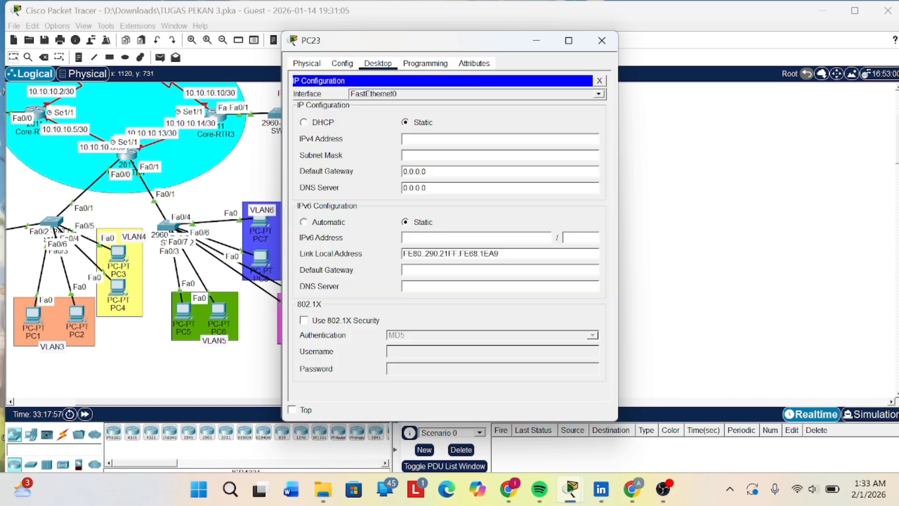
click(303, 123)
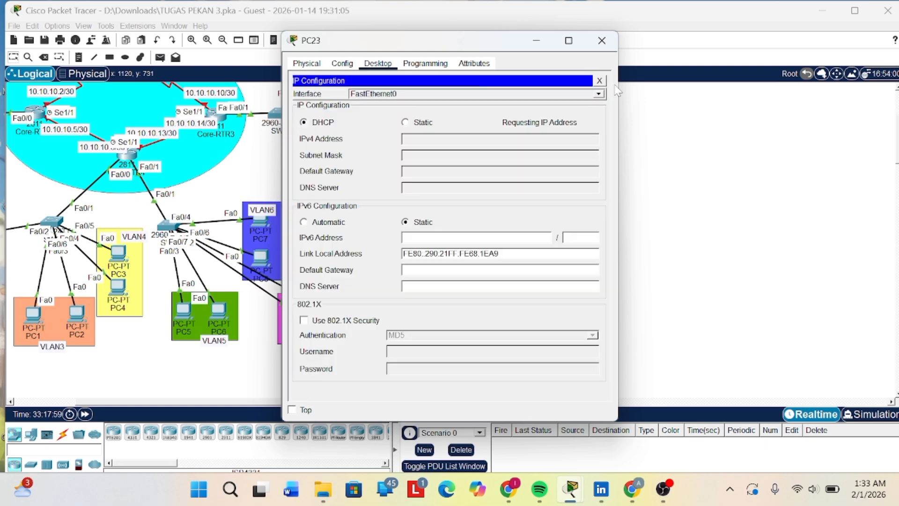
click(602, 40)
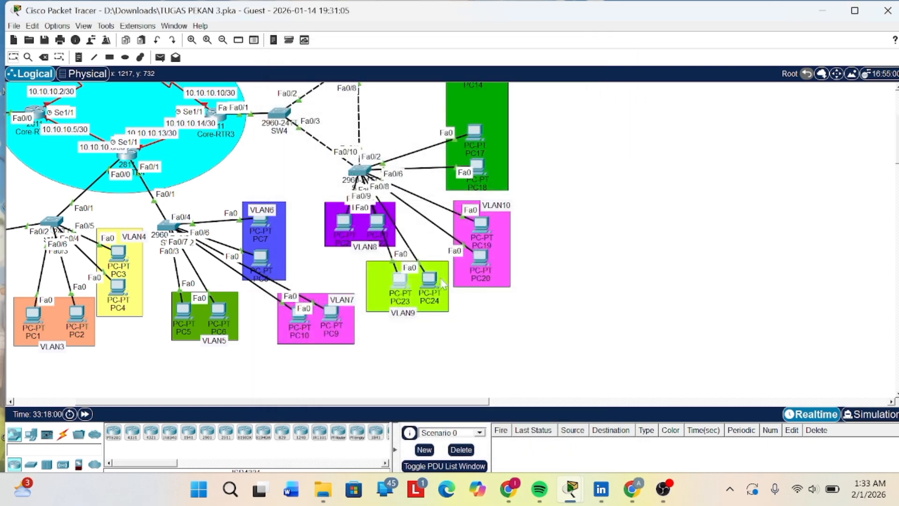
- Set PC24 in VLAN9 to obtain its IPv4 configuration through DHCP and close its window
click(430, 280)
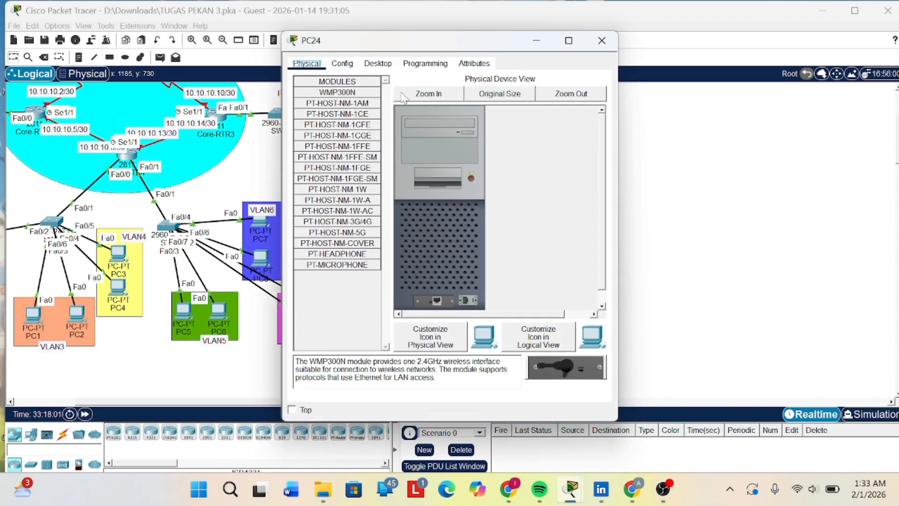
click(378, 63)
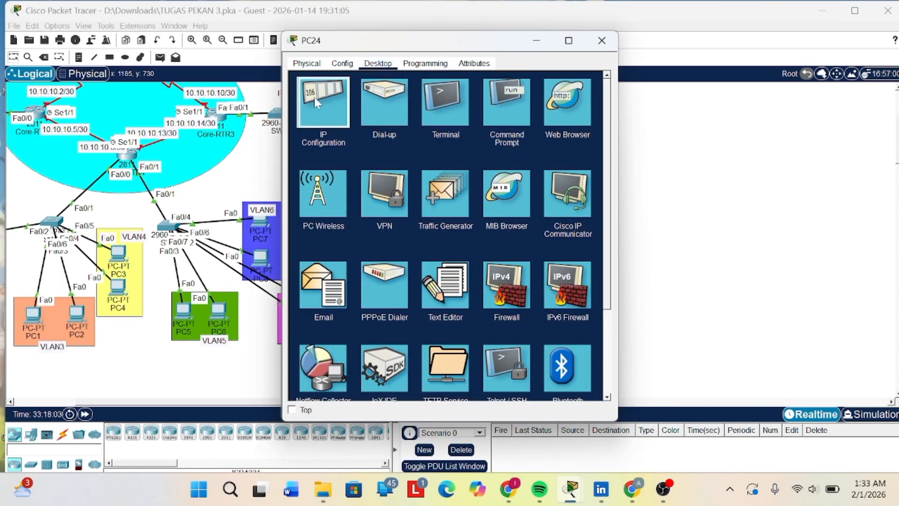
click(313, 97)
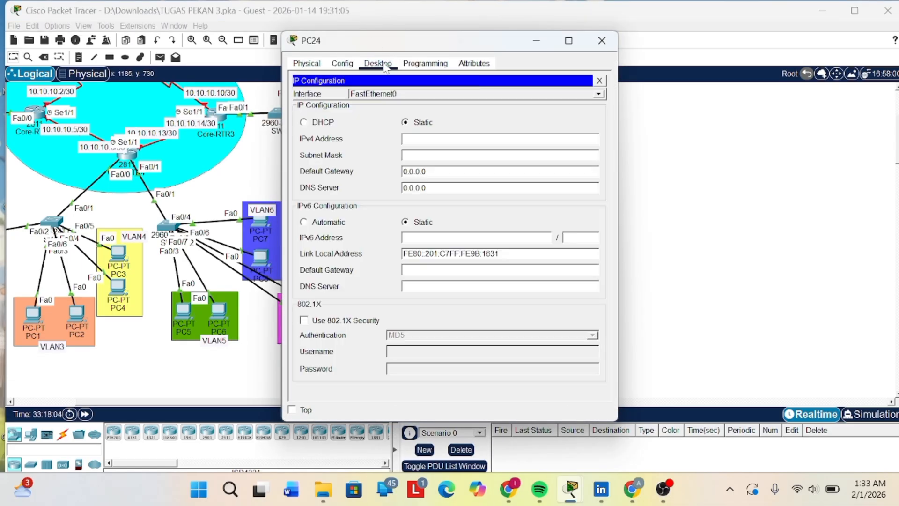
click(304, 123)
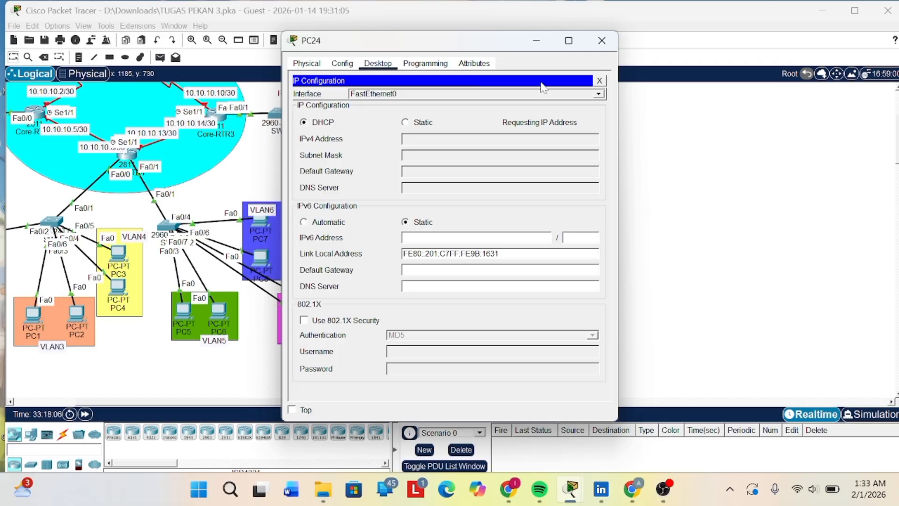
click(602, 41)
- Look over the topology, from the VLAN groups and their PCs to the core routers and the links between SW4, SW5 and SW6
scroll(582, 146, up, 3)
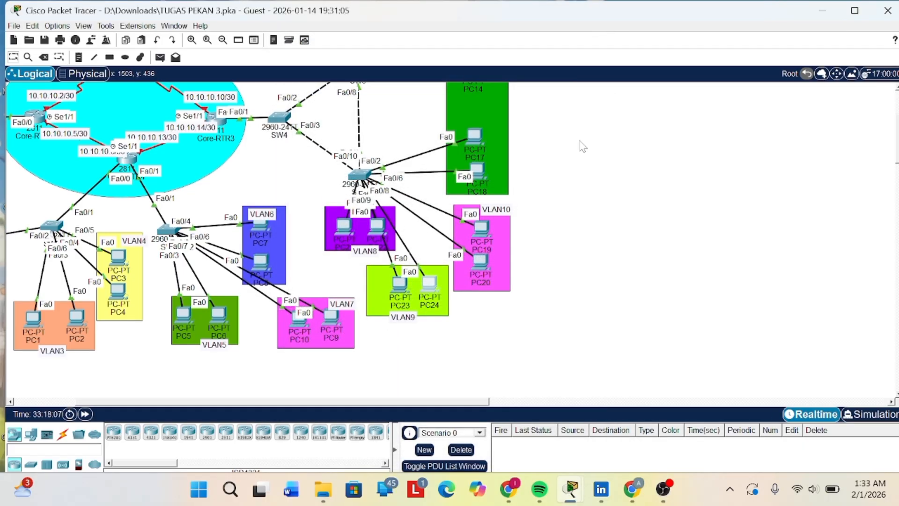
scroll(498, 191, up, 1)
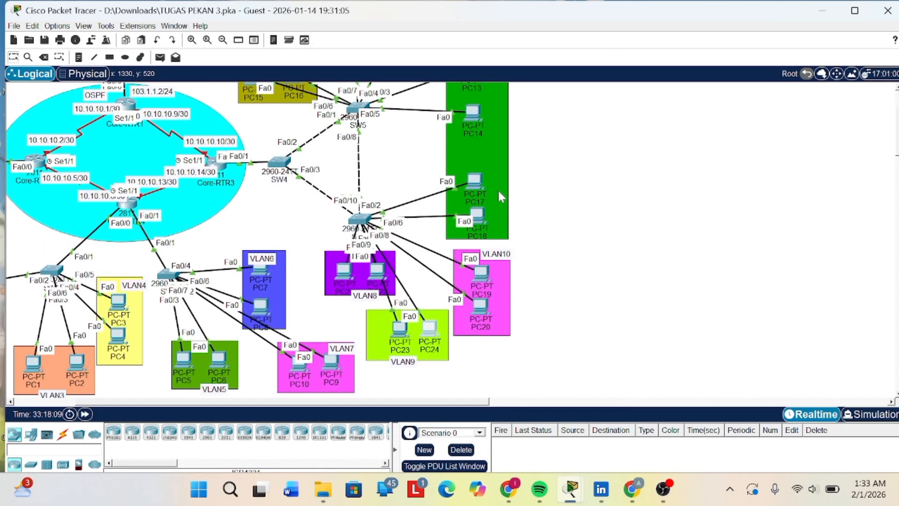
scroll(429, 192, up, 2)
scroll(429, 192, left, 2)
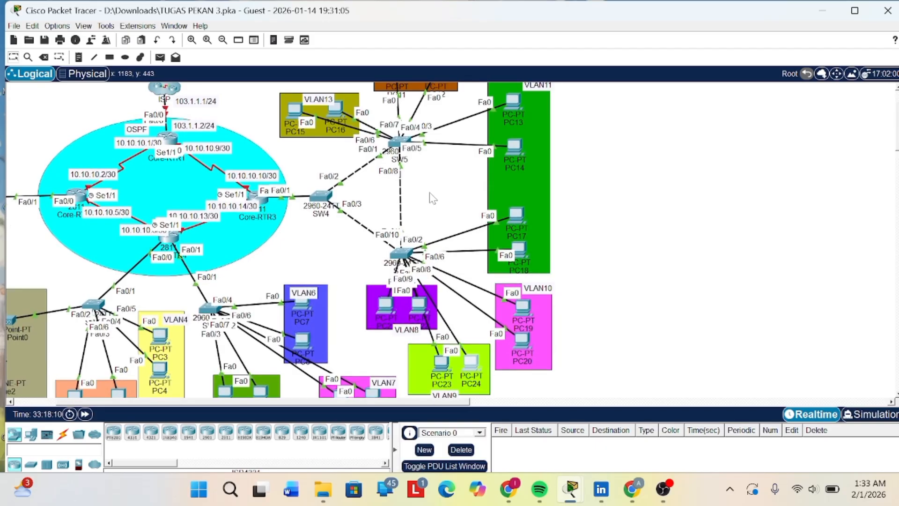
scroll(429, 197, up, 1)
scroll(393, 166, left, 1)
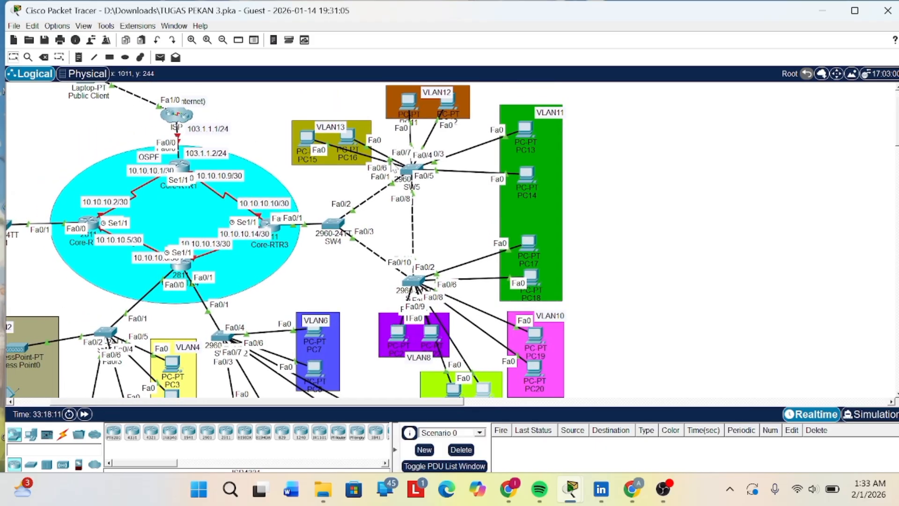
scroll(395, 171, down, 1)
scroll(411, 192, down, 3)
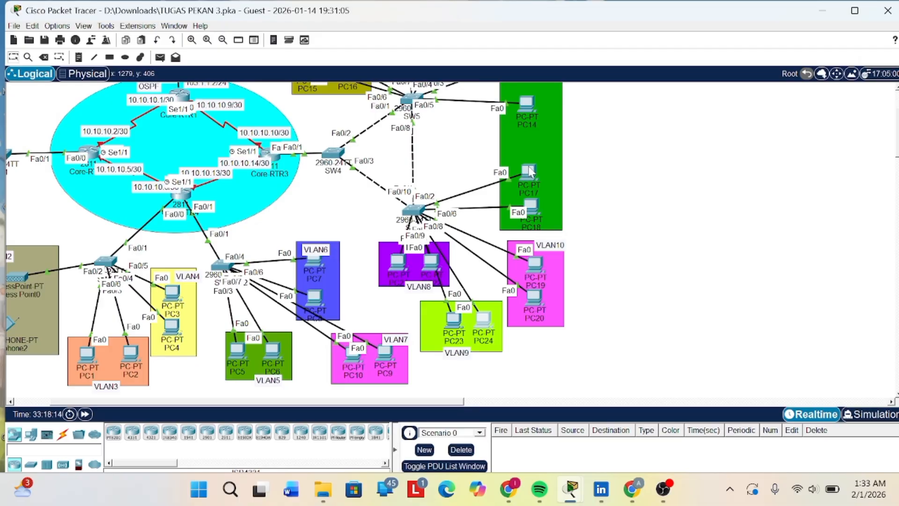
mouse_move(530, 172)
scroll(504, 211, down, 3)
scroll(505, 212, left, 3)
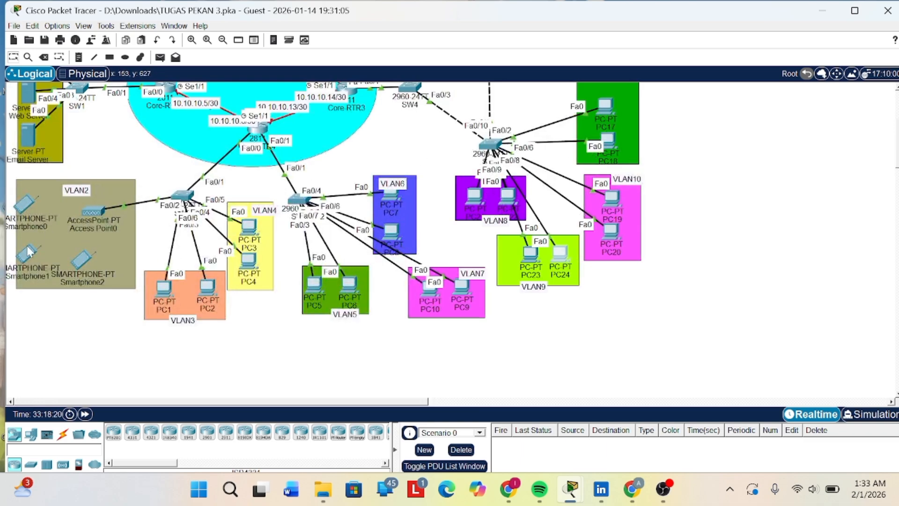
scroll(96, 263, up, 1)
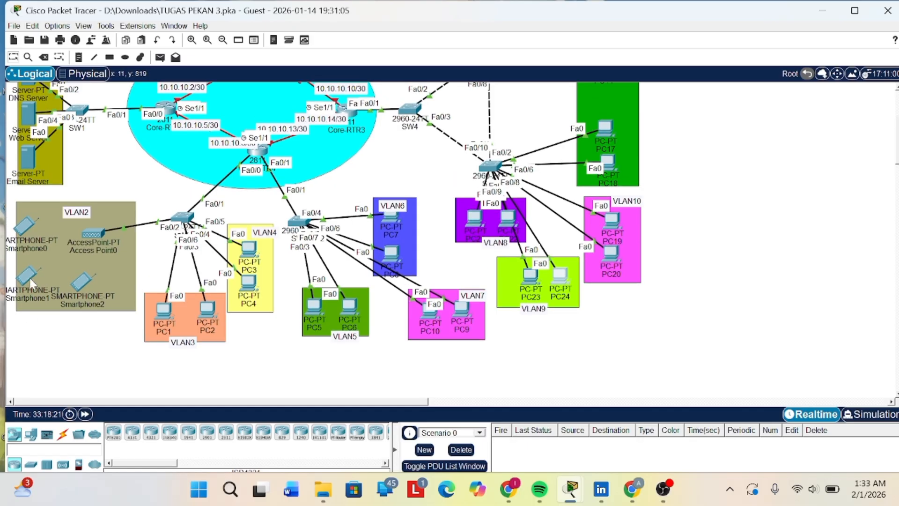
scroll(303, 229, up, 1)
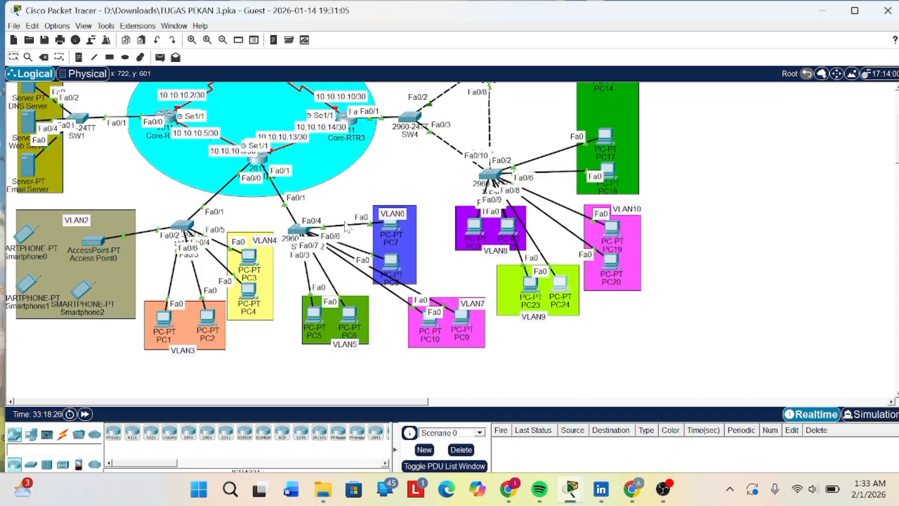
scroll(402, 217, up, 1)
click(402, 216)
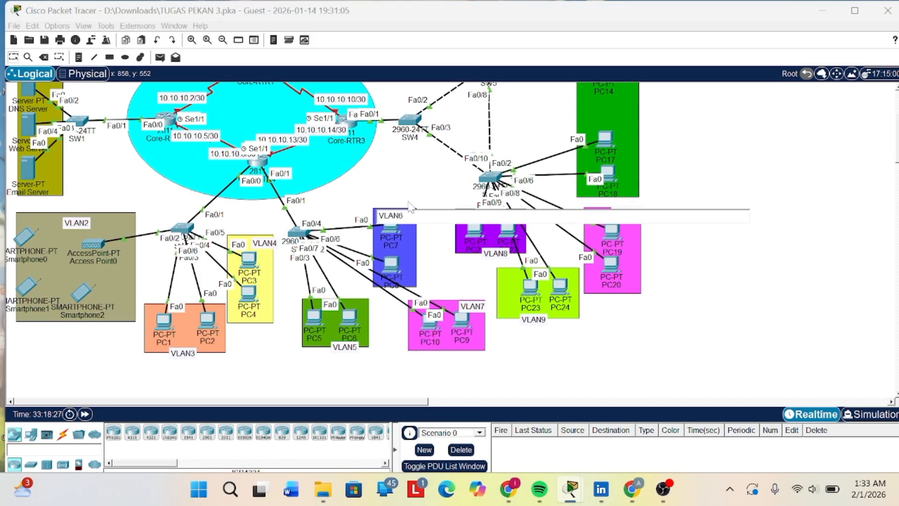
scroll(383, 155, up, 1)
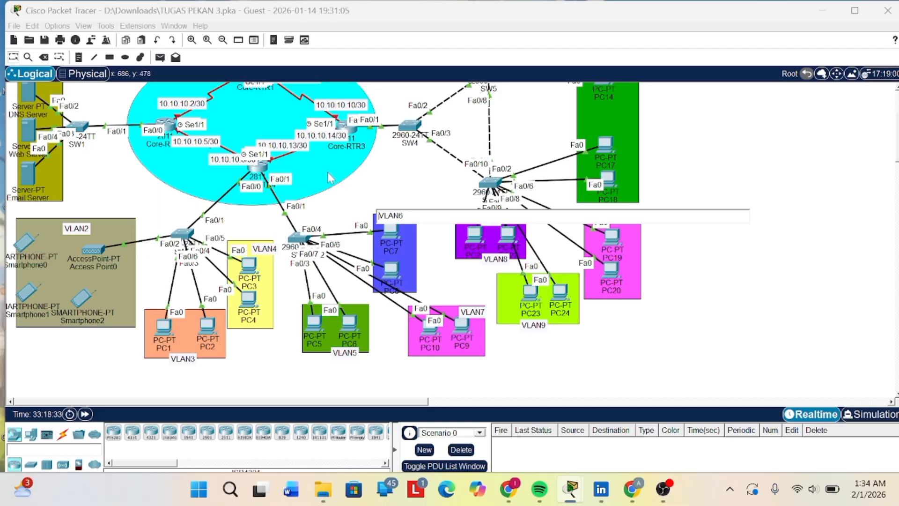
scroll(331, 177, down, 1)
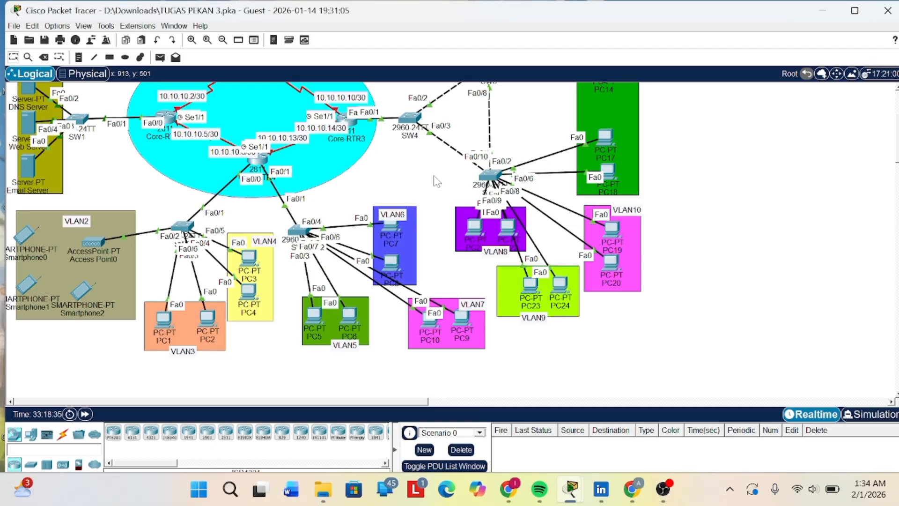
click(494, 163)
scroll(506, 130, up, 2)
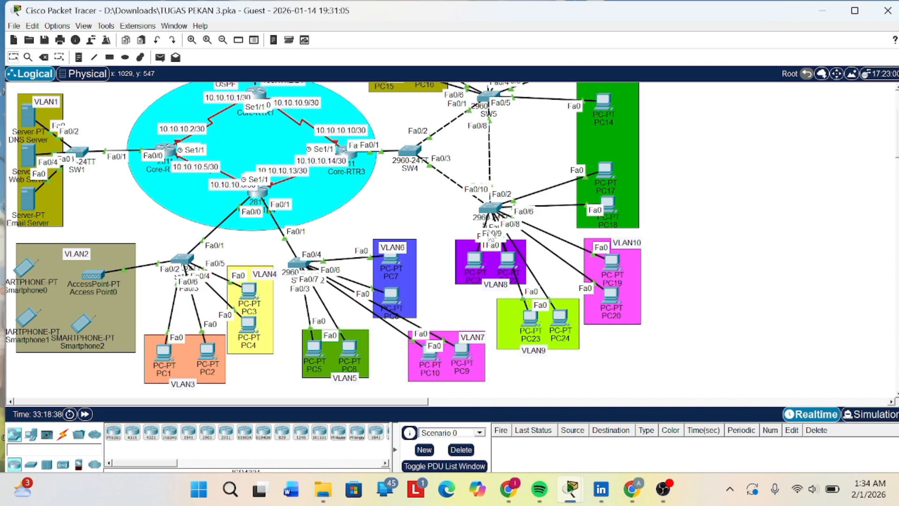
scroll(430, 169, up, 1)
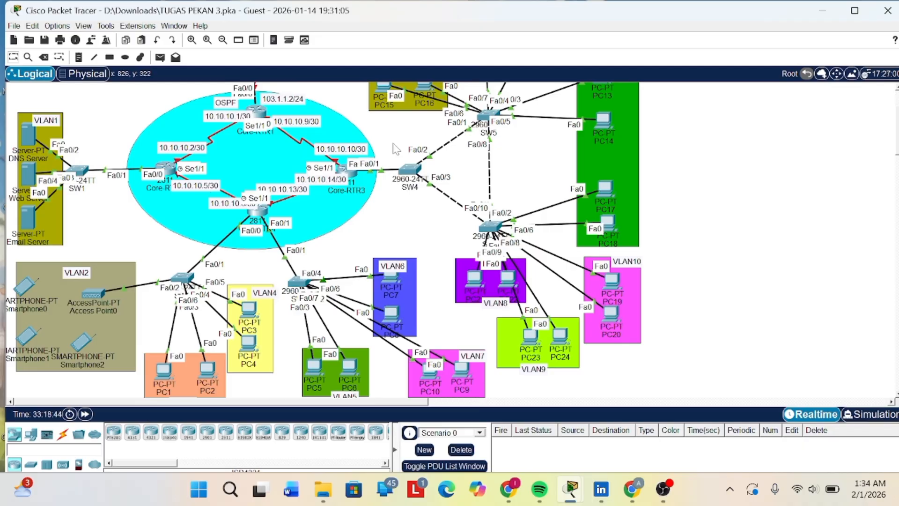
scroll(412, 161, down, 5)
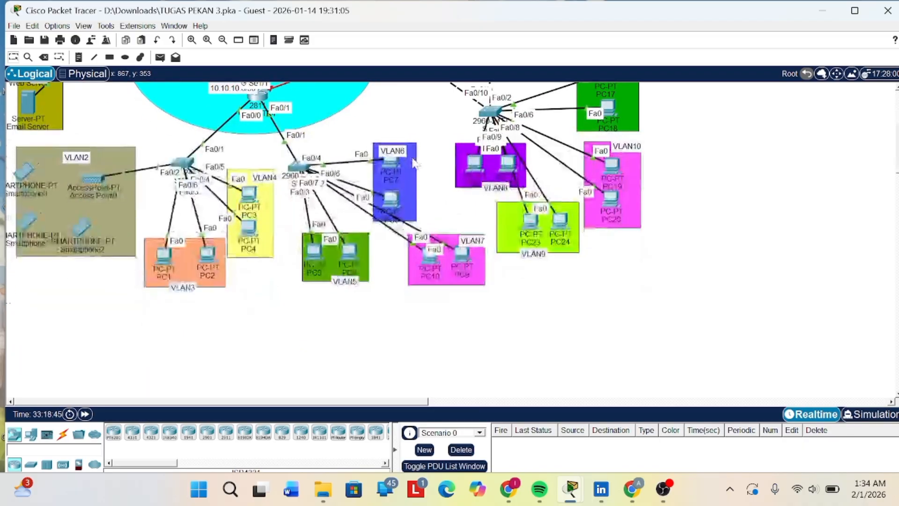
scroll(328, 188, up, 4)
scroll(312, 199, up, 4)
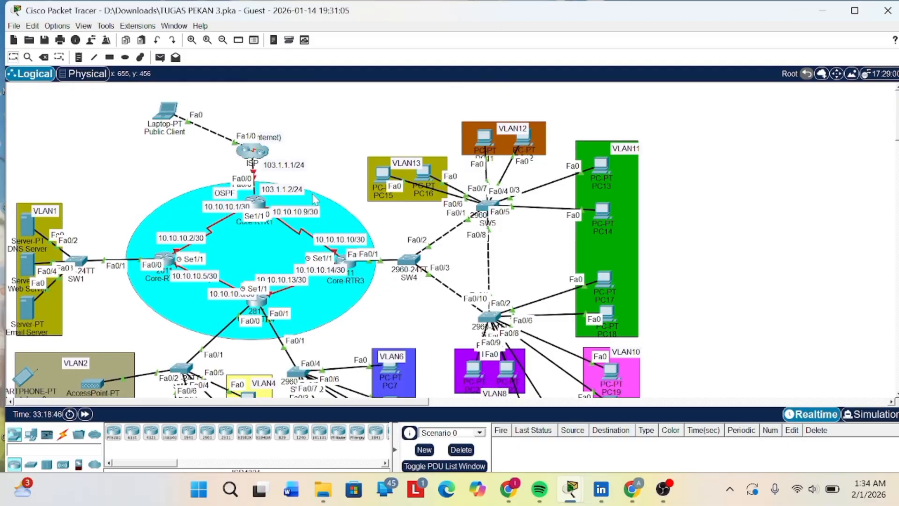
scroll(313, 199, down, 1)
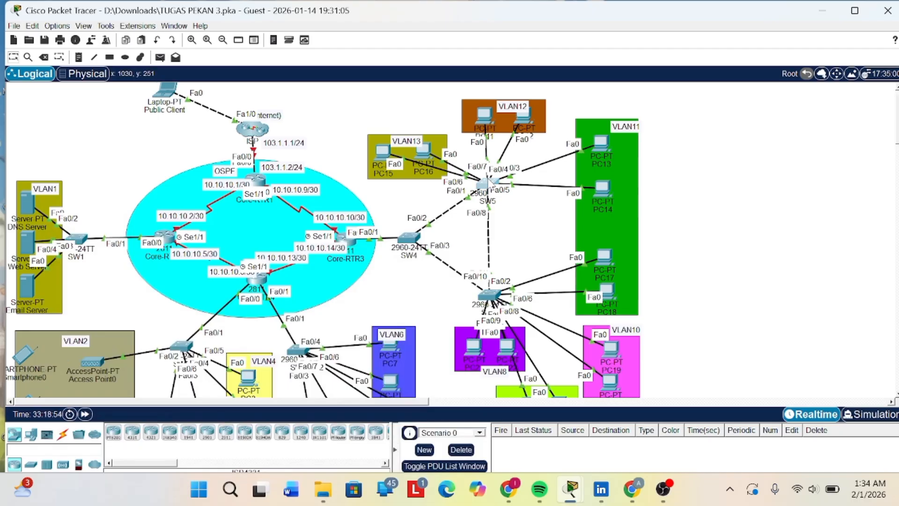
- Set SW5's spanning-tree mode to rapid-pvst from its command line
click(487, 185)
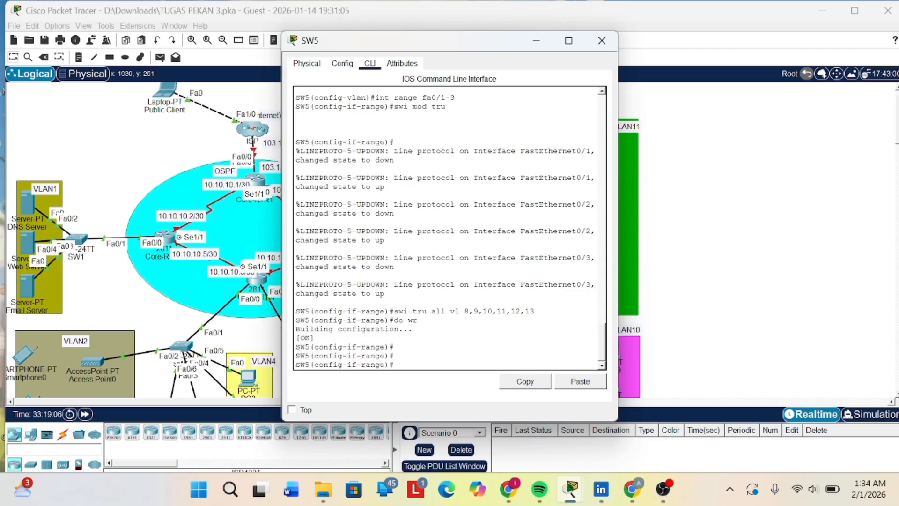
text(pan)
key(Tab)
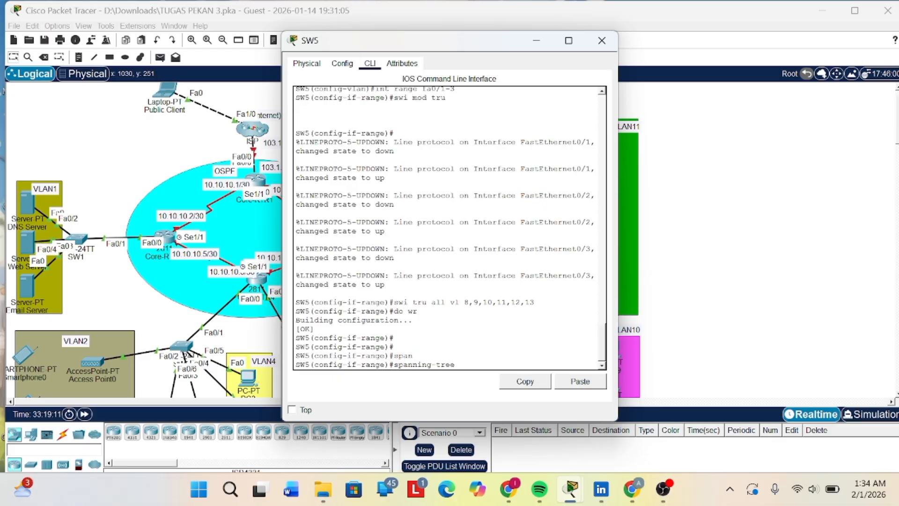
text(mode rapid-p)
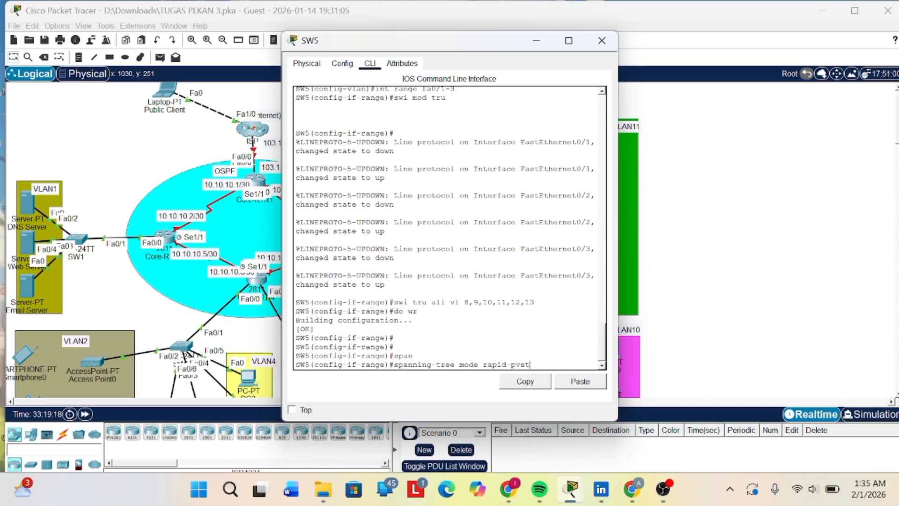
text(vst)
key(Return)
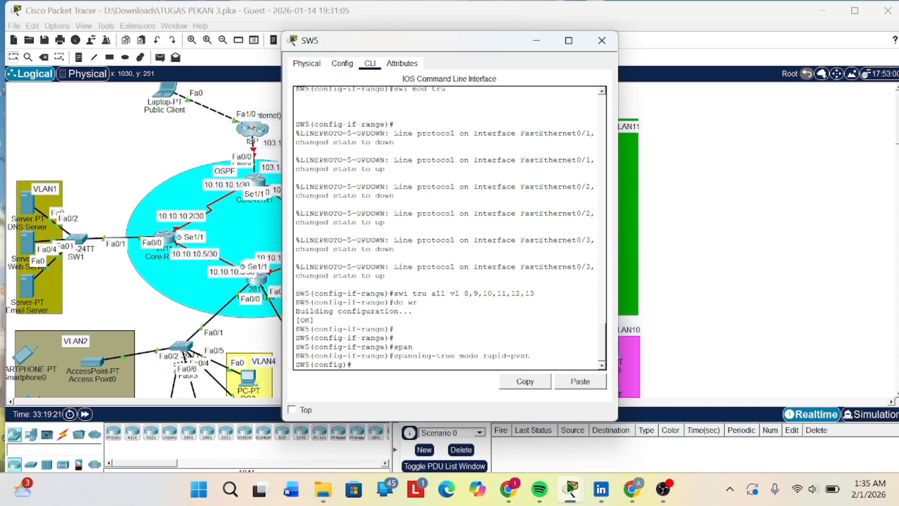
- Try to copy the spanning-tree mode rapid-pvst command from SW5's command line and minimize the switch window
drag(394, 355, 529, 356)
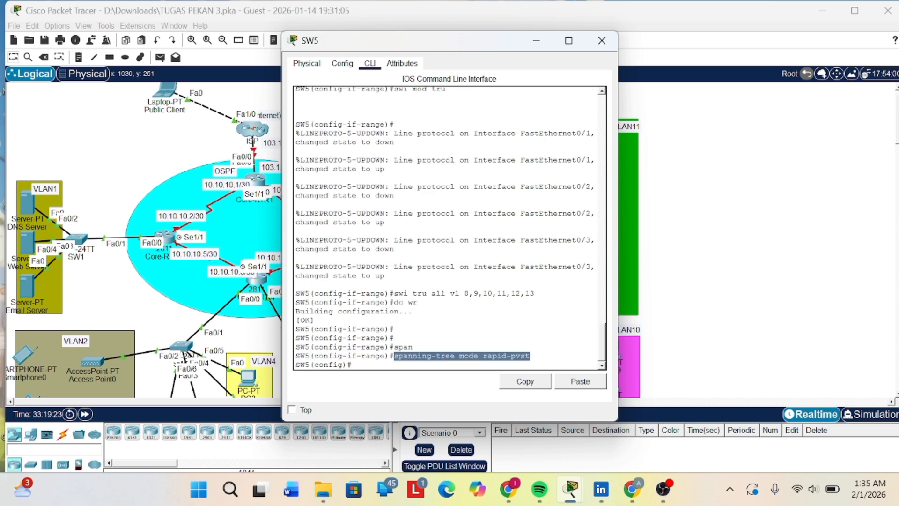
right_click(530, 357)
click(552, 375)
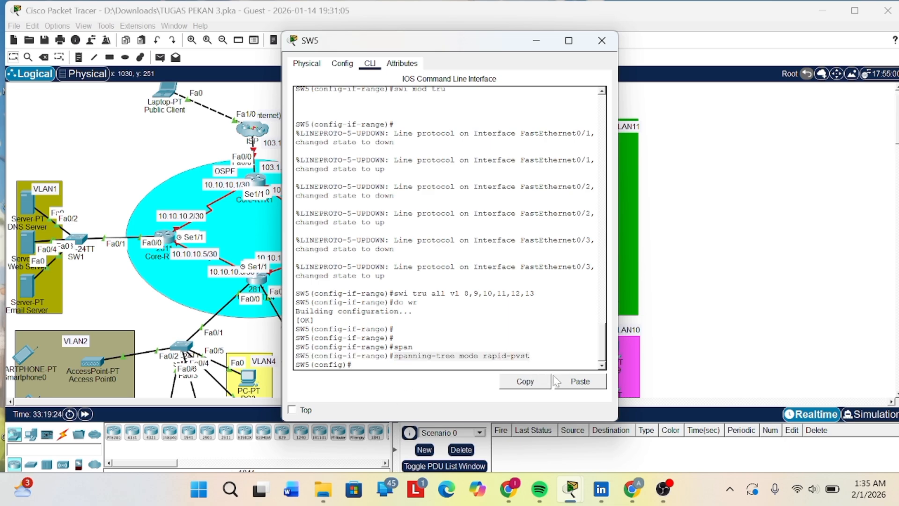
click(540, 42)
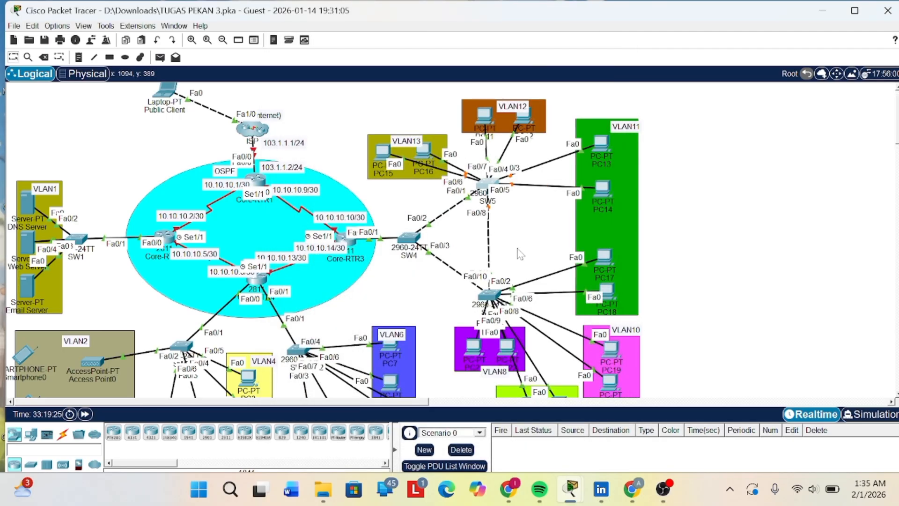
- Try to paste and run the copied spanning-tree command in SW6's command line
click(489, 294)
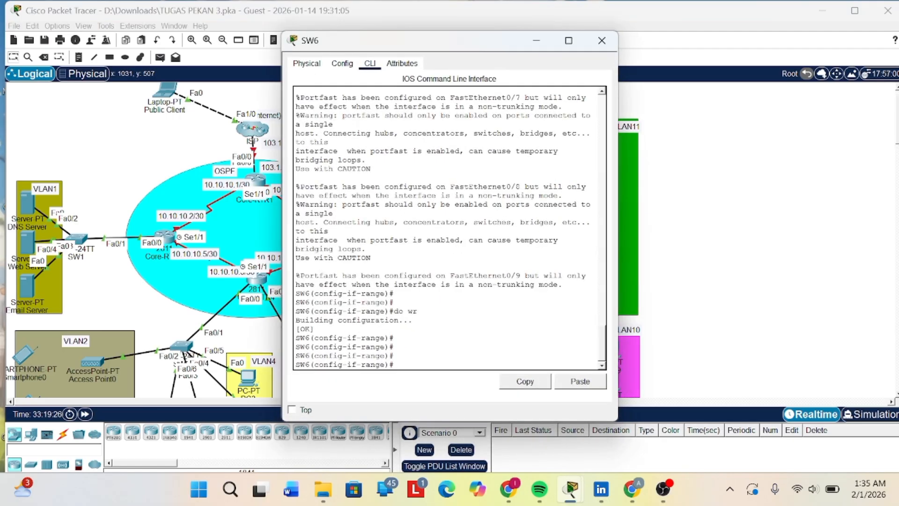
right_click(401, 357)
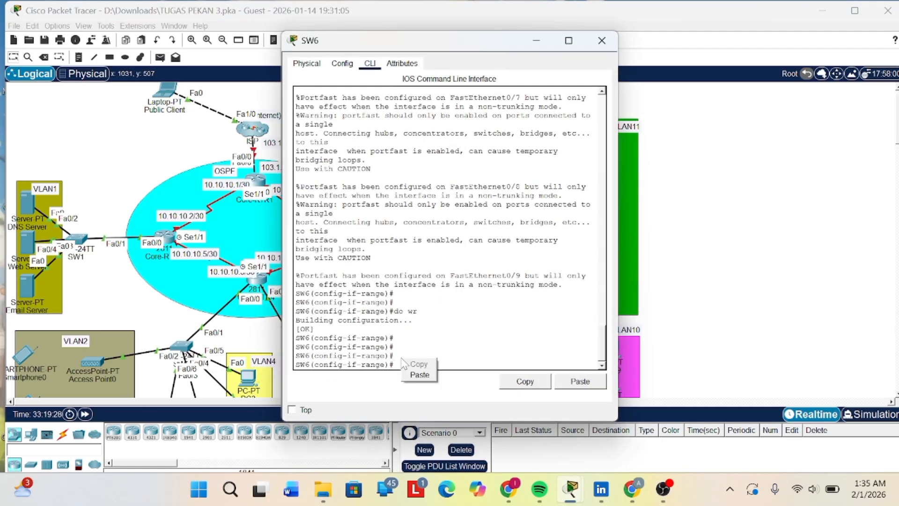
click(418, 379)
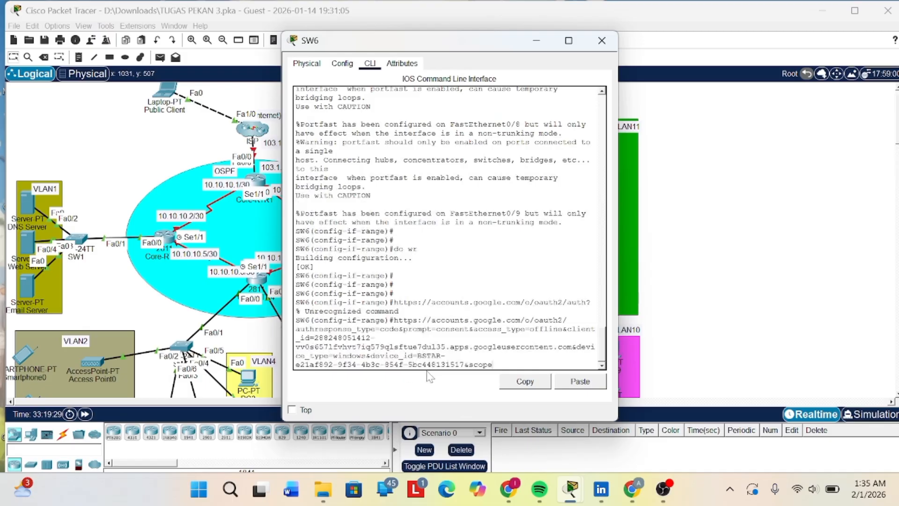
key(Return)
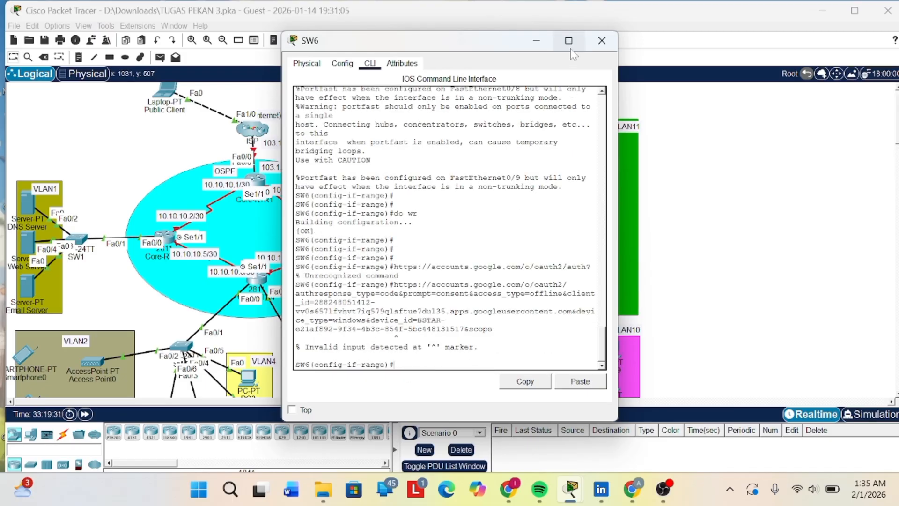
- Minimize SW6, open SW4's command line and enter privileged mode with the enable password
click(536, 41)
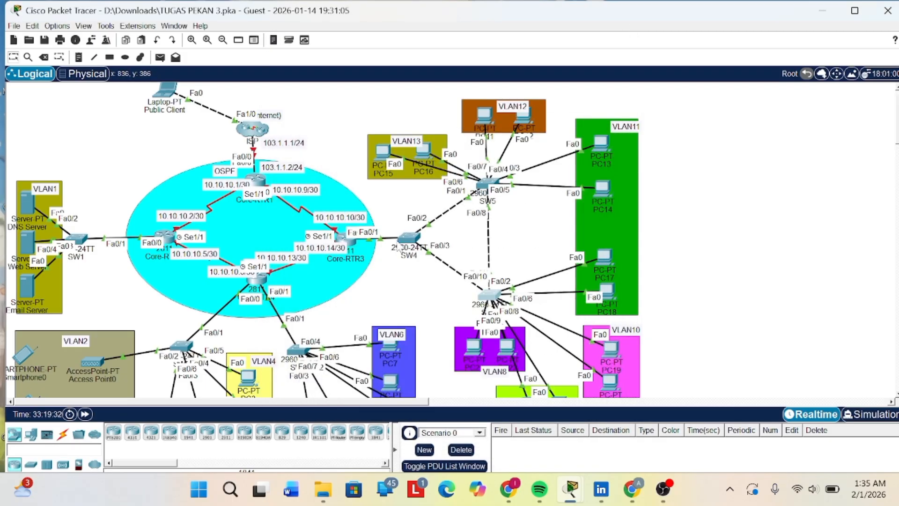
click(410, 240)
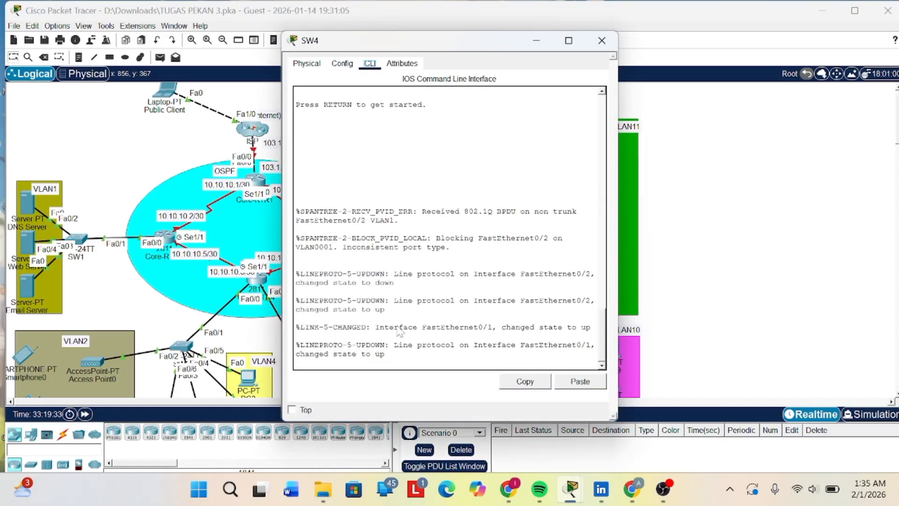
key(Return)
key(Return)
key(Return)
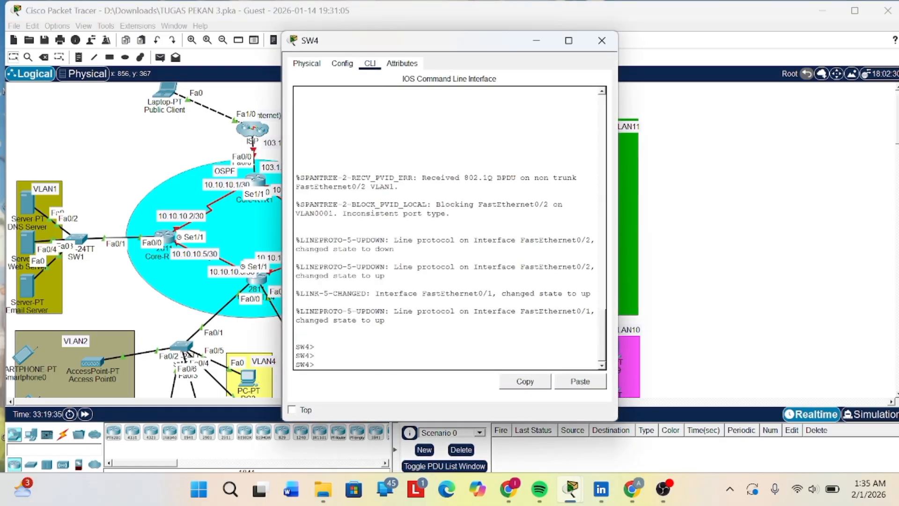
text(en)
key(Return)
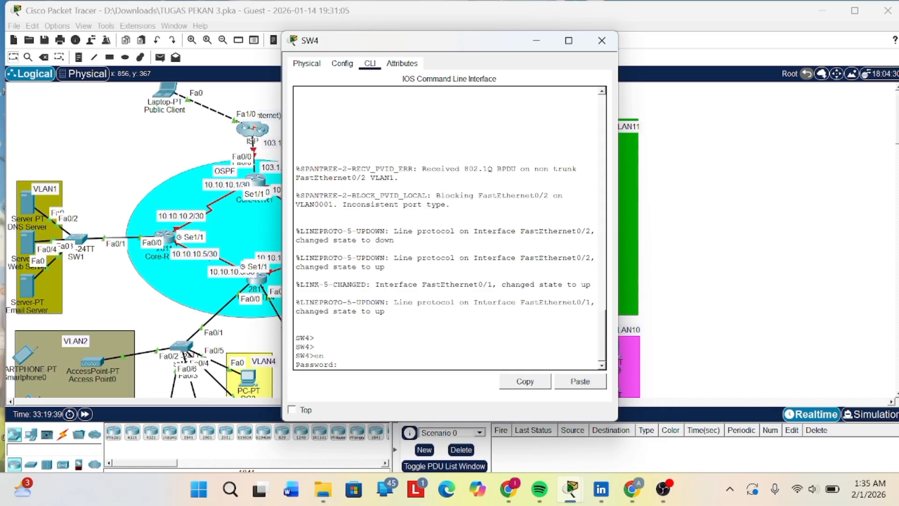
key(Return)
key(Return)
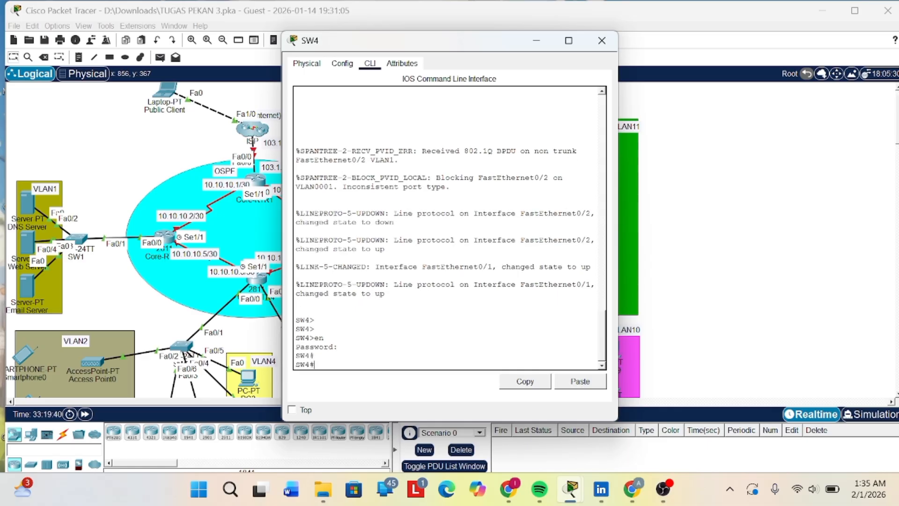
- Try to paste and run the copied spanning-tree command in SW4's command line and minimize the switch window
right_click(336, 363)
click(354, 380)
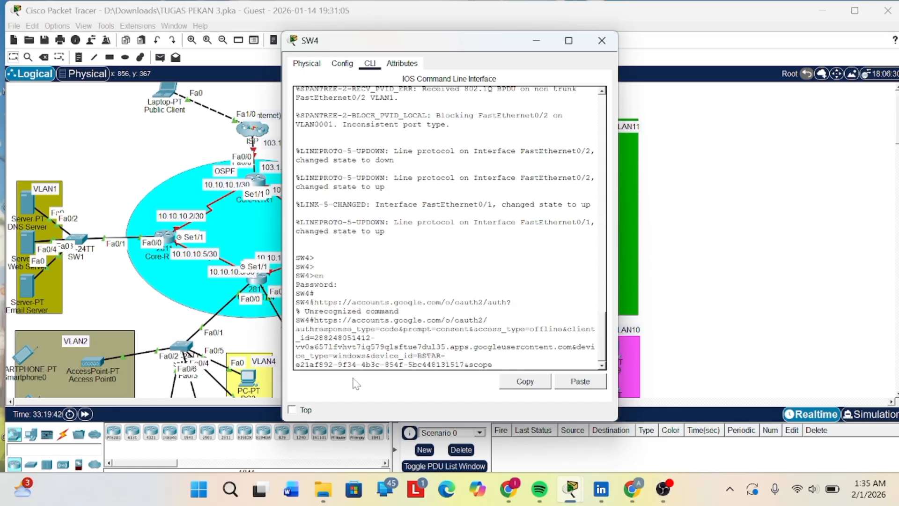
key(Return)
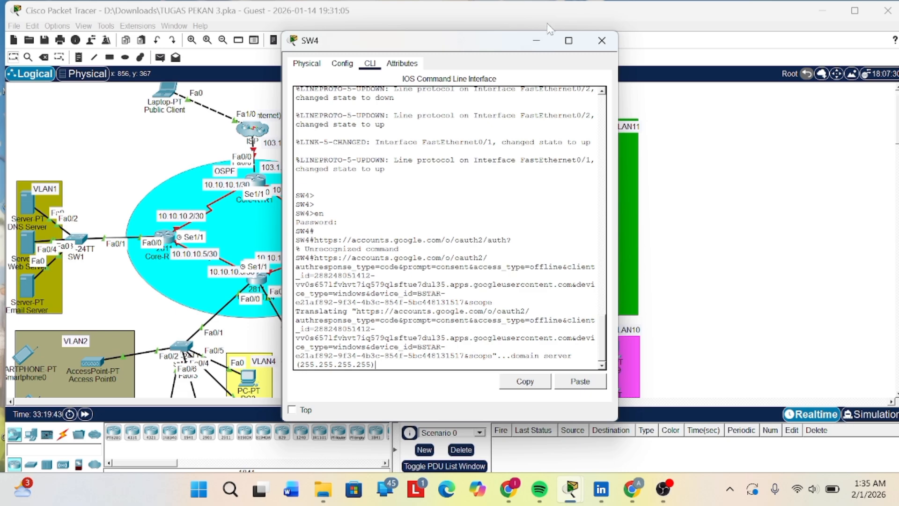
click(536, 40)
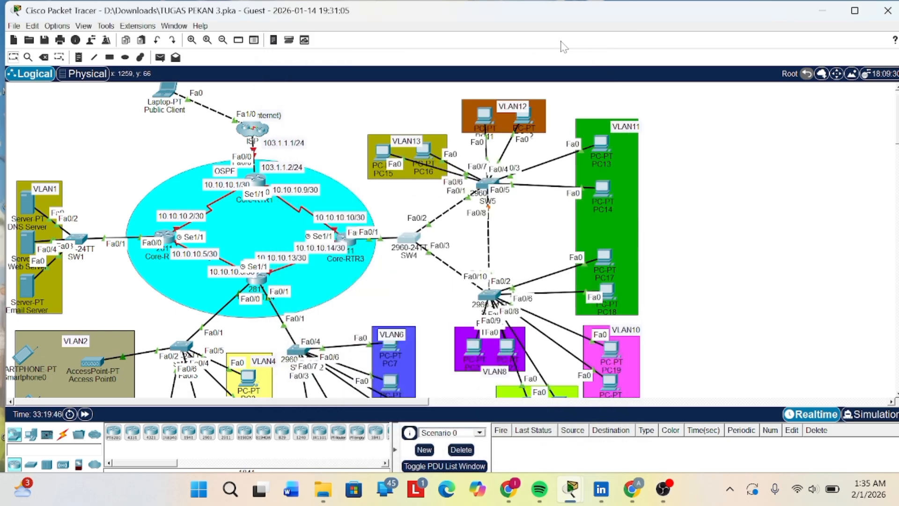
- Open Core-RTR1's command line and enter privileged mode with the enable password
scroll(343, 134, up, 1)
scroll(344, 134, down, 3)
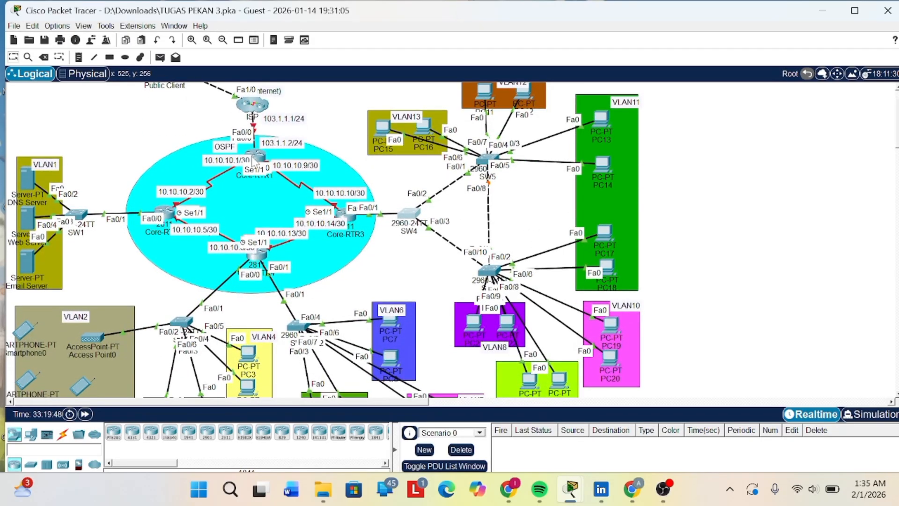
click(255, 159)
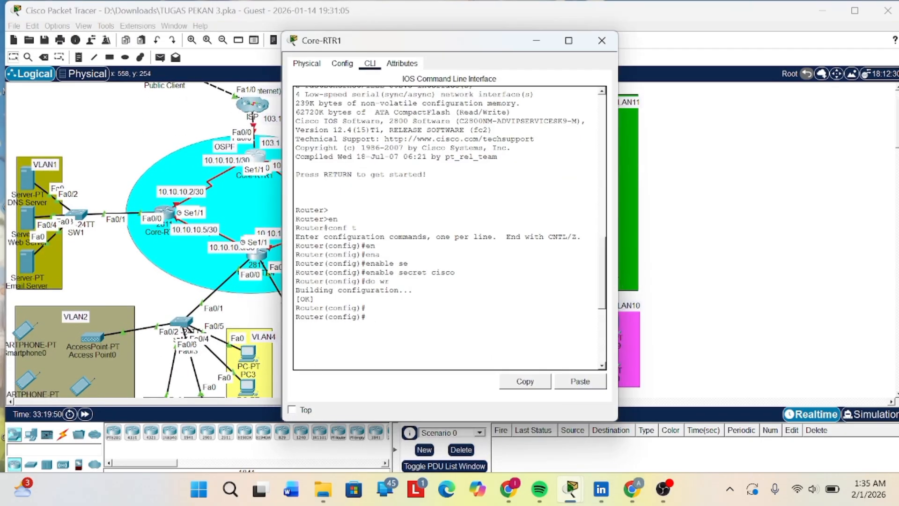
key(Return)
key(Return)
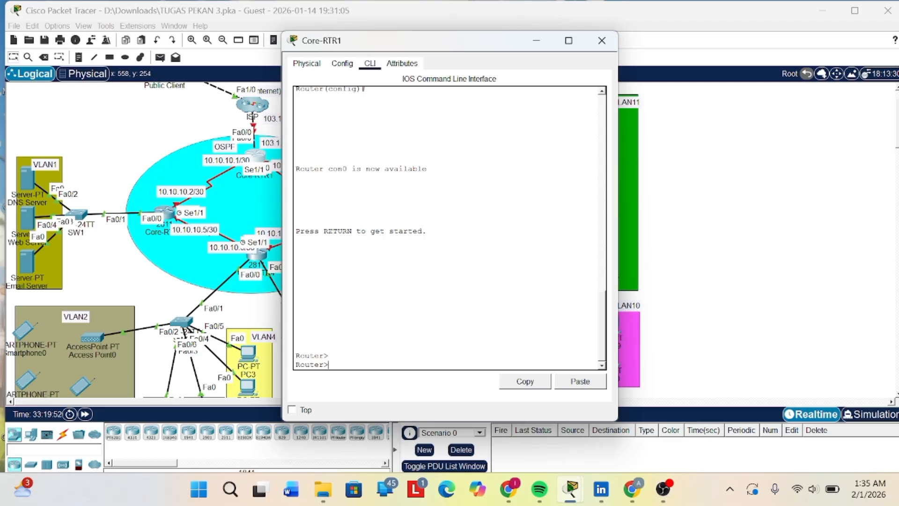
text(en)
key(Return)
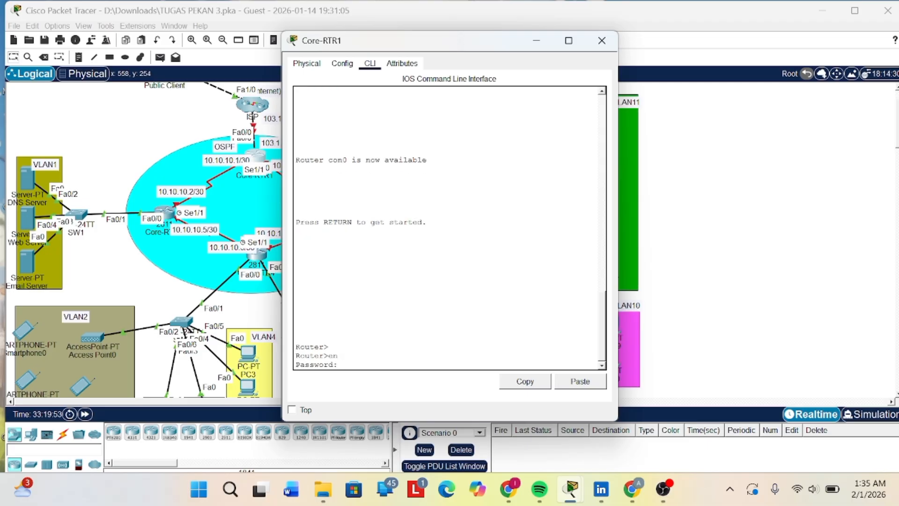
key(Return)
key(Return)
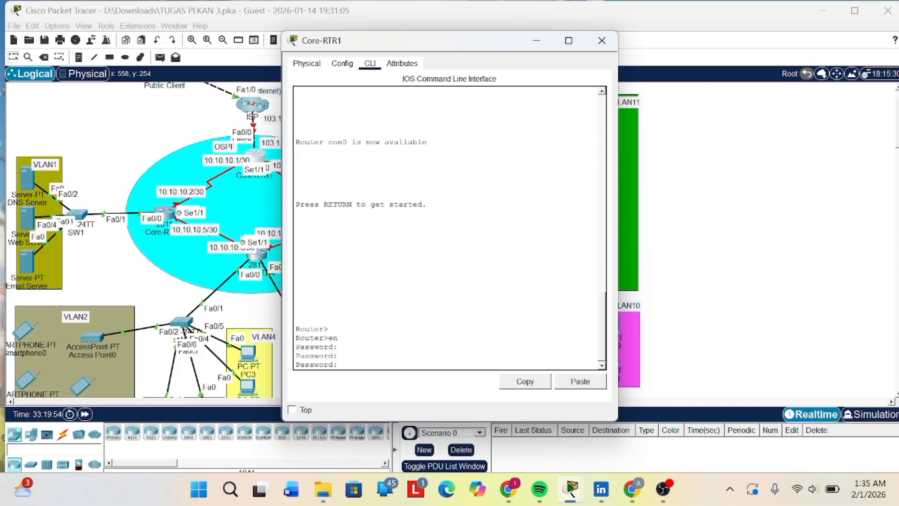
key(Return)
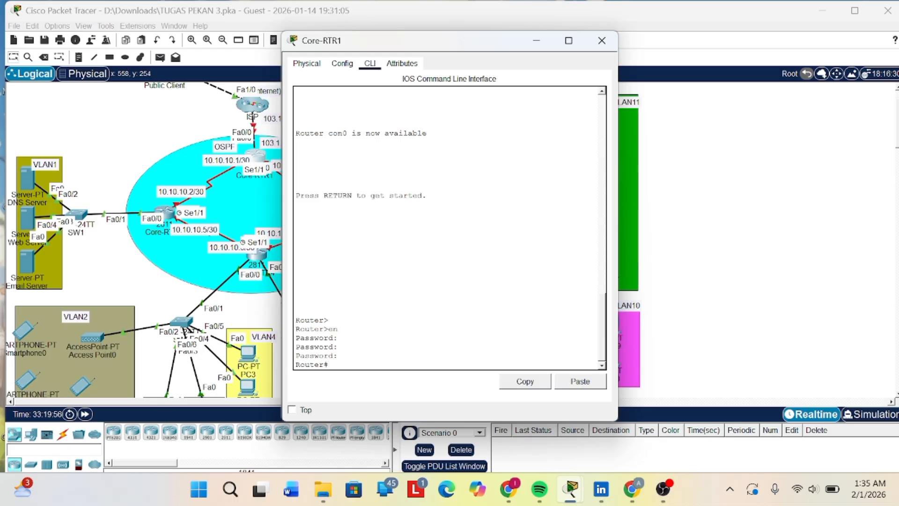
- Enter global configuration mode on Core-RTR1 and select interface se1/0
text(conf t)
key(Return)
key(Return)
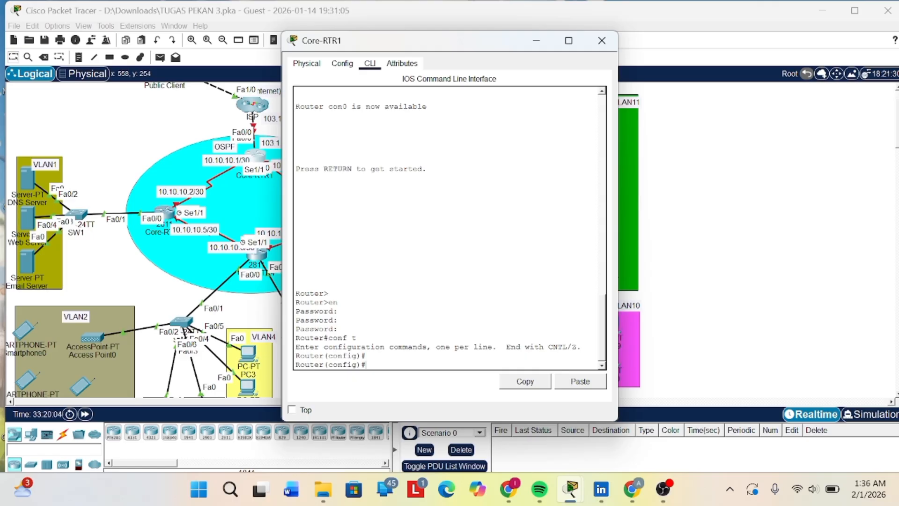
text(int se10/0)
key(Return)
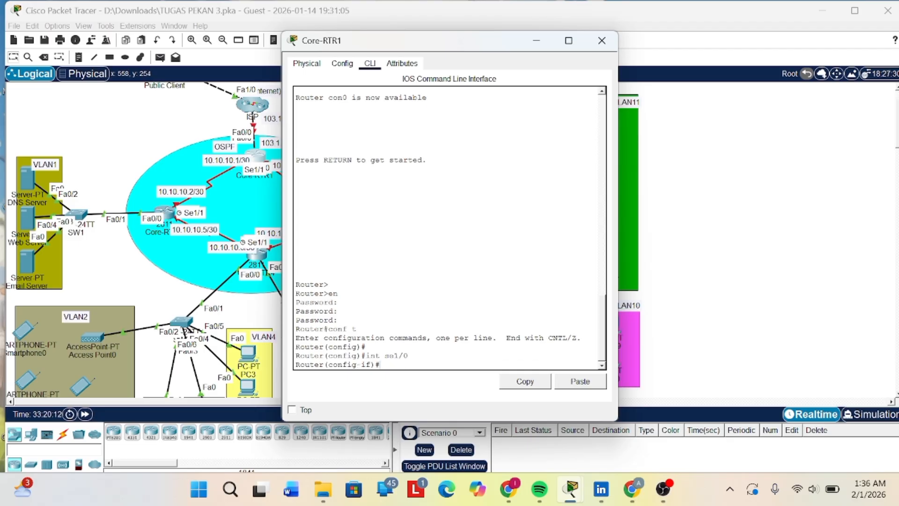
- Enable Core-RTR1's se1/0 interface with the no sh command
text(no sh)
key(Return)
key(Return)
key(Return)
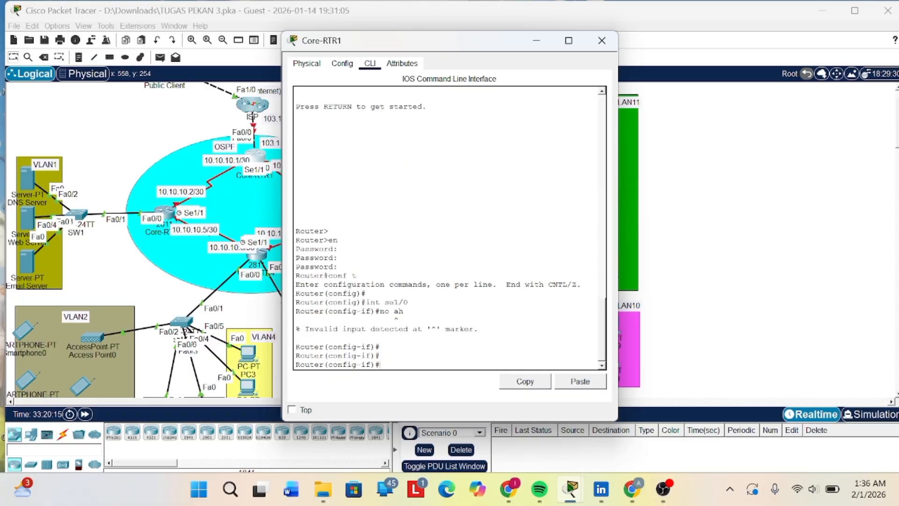
key(Up)
key(Left)
key(BackSpace)
text(s)
key(Return)
key(Return)
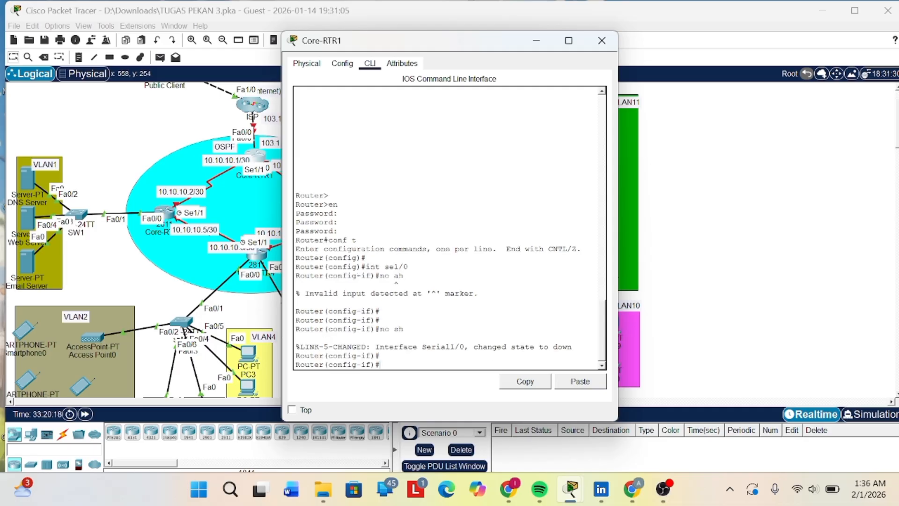
key(Return)
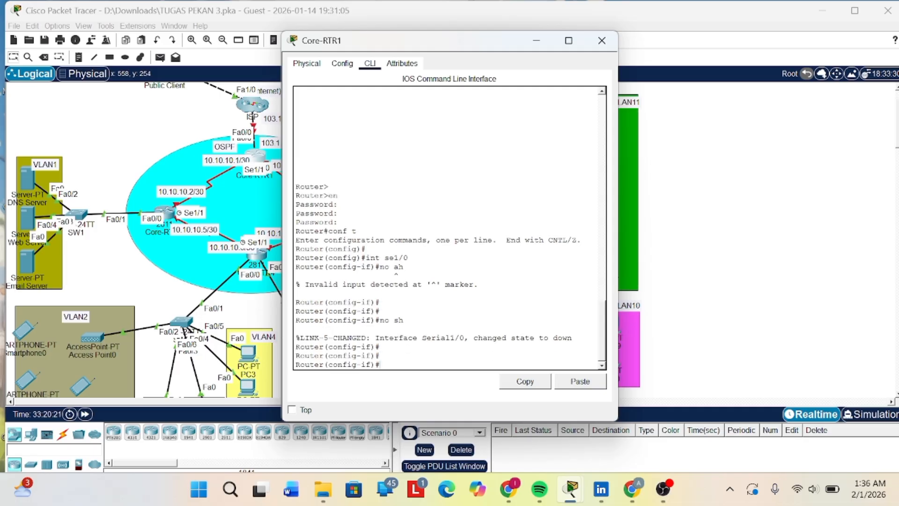
- Switch Core-RTR1's interface configuration to se 1/1
text(se/1/)
key(BackSpace)
key(Return)
key(Up)
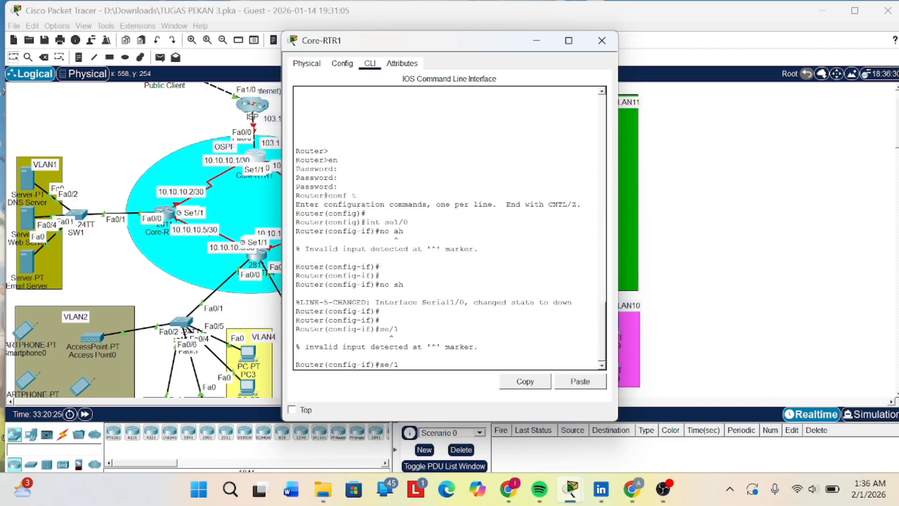
key(Left)
key(Left)
text(i)
key(BackSpace)
text(1)
key(Home)
text(ent)
key(Return)
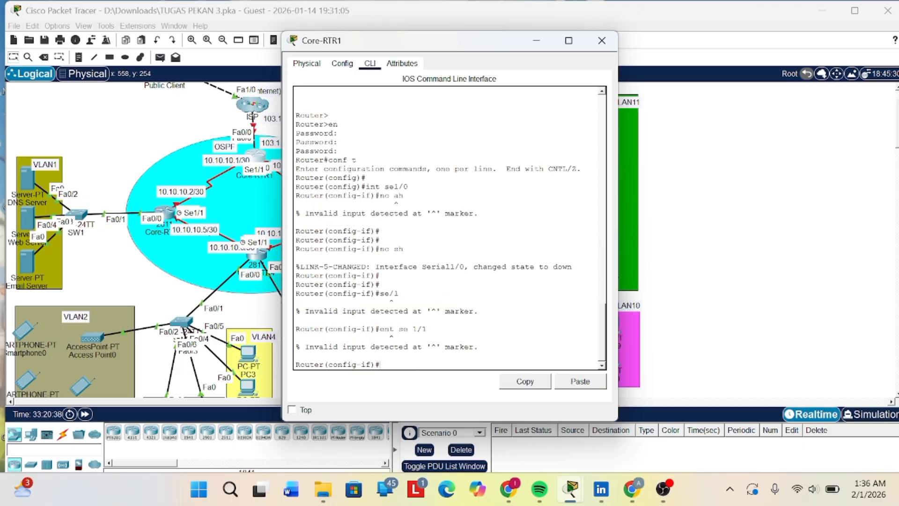
key(Up)
key(BackSpace)
key(BackSpace)
key(BackSpace)
text(int)
key(Return)
key(Return)
key(Return)
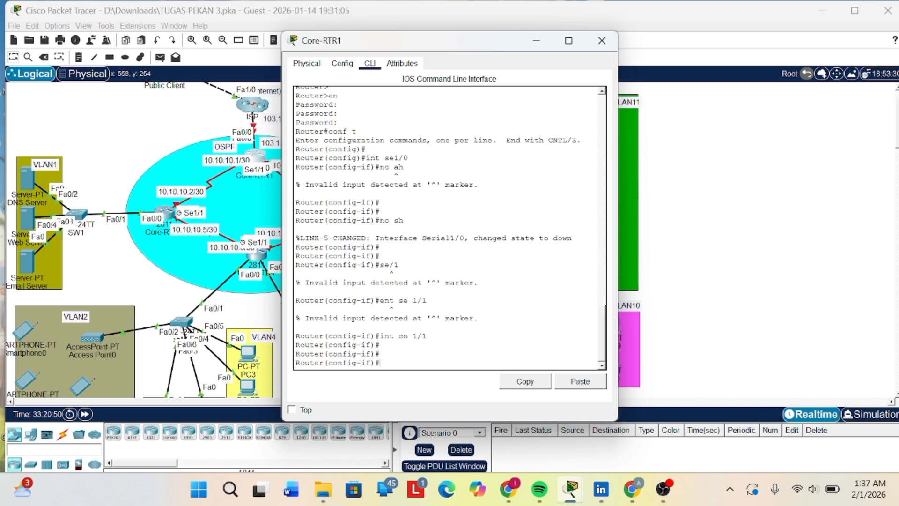
- Switch Core-RTR1's interface configuration back to se1/0
text(sel)
key(BackSpace)
key(BackSpace)
key(BackSpace)
text(int sel/0)
key(Return)
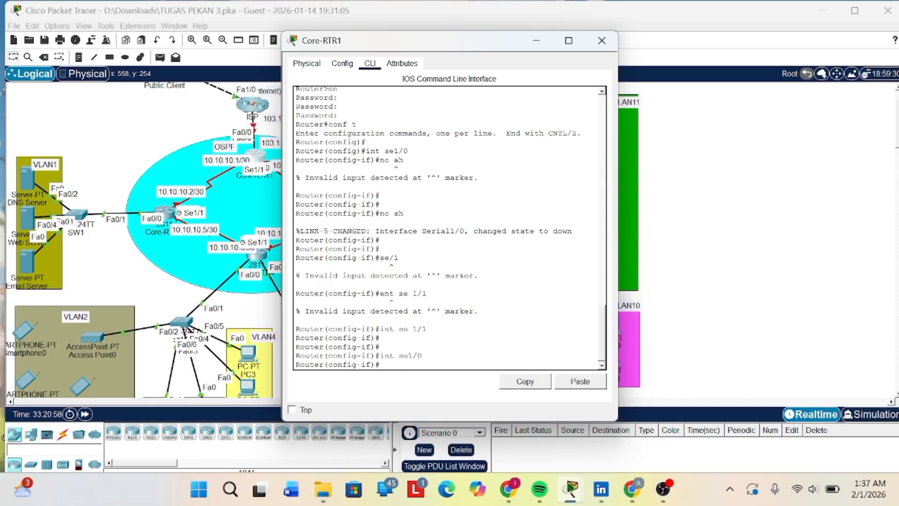
- Assign IP address 10.10.10.1 with subnet mask 255.255.255.252 to Core-RTR1's se1/0 interface
text(ip add)
key(Tab)
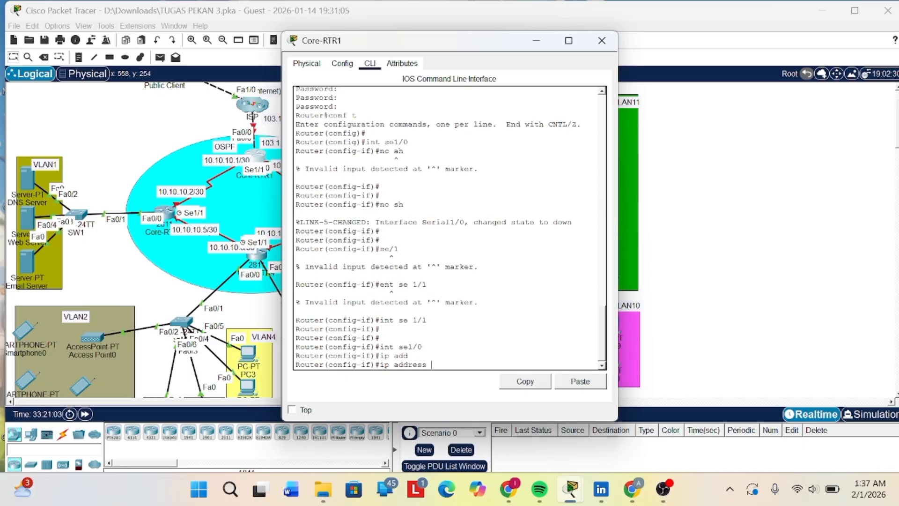
text(10.10.10.1 255.255.255.)
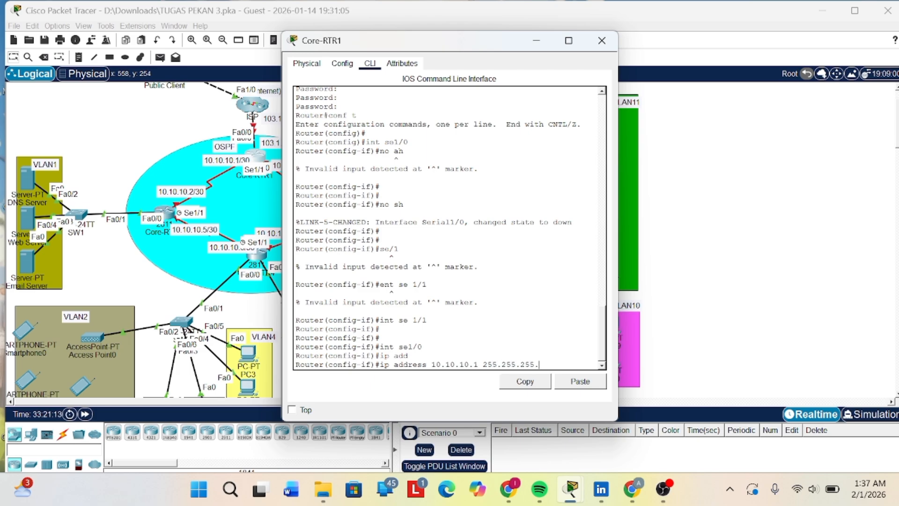
text(0)
key(BackSpace)
text(253)
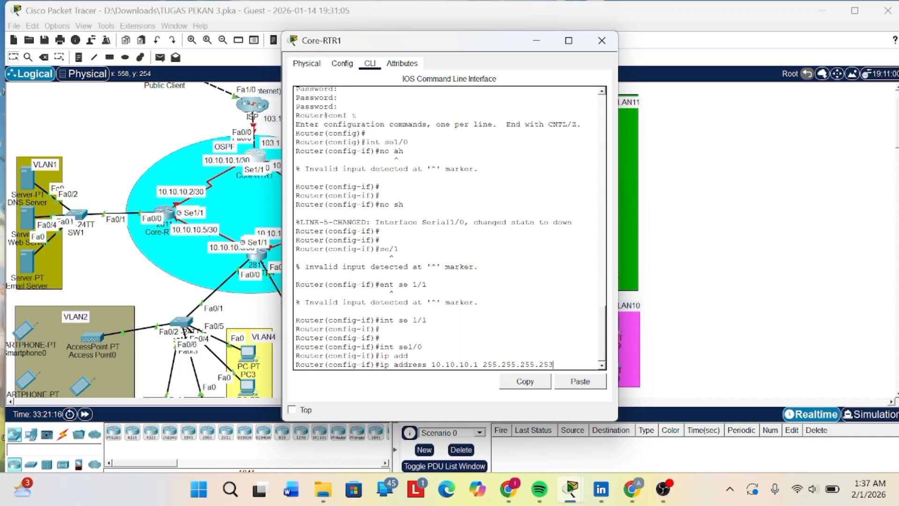
key(BackSpace)
text(2)
key(Return)
key(Return)
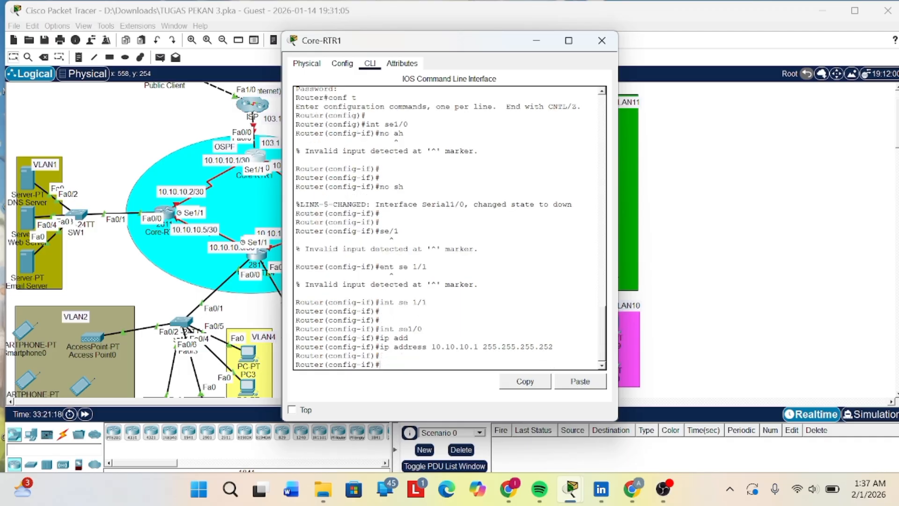
key(Return)
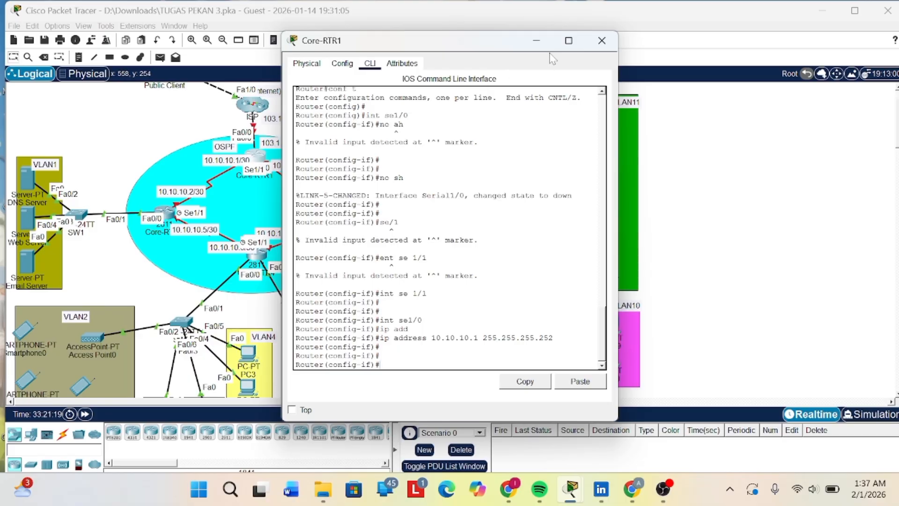
- Put away the Core-RTR1 window and start a command-line session on Core-RTR2
click(537, 40)
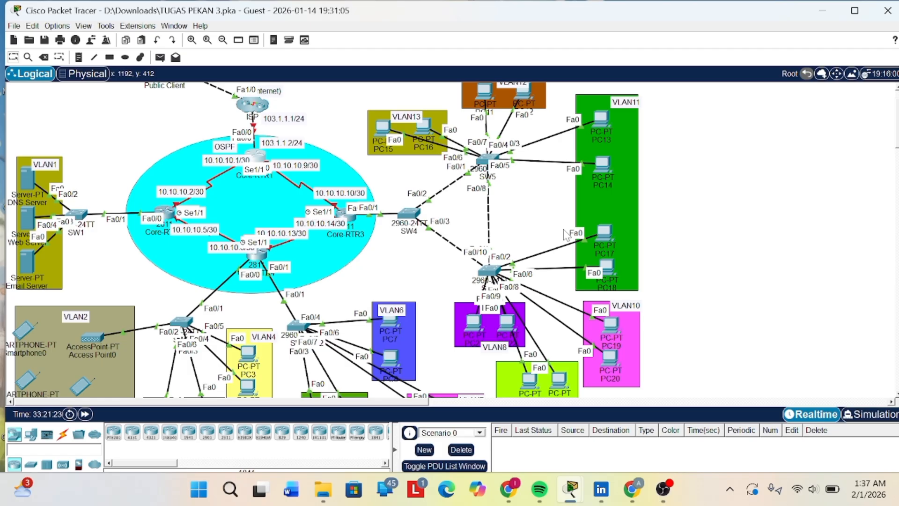
scroll(371, 143, up, 1)
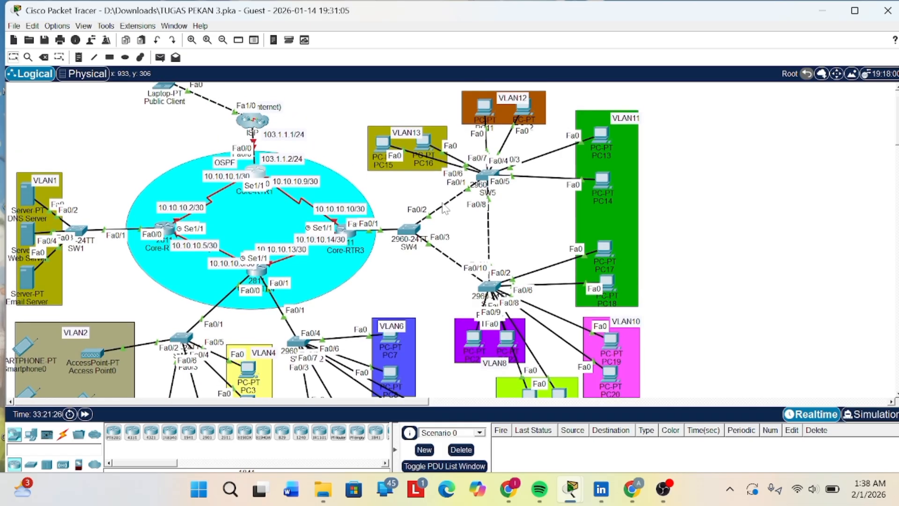
scroll(444, 209, down, 1)
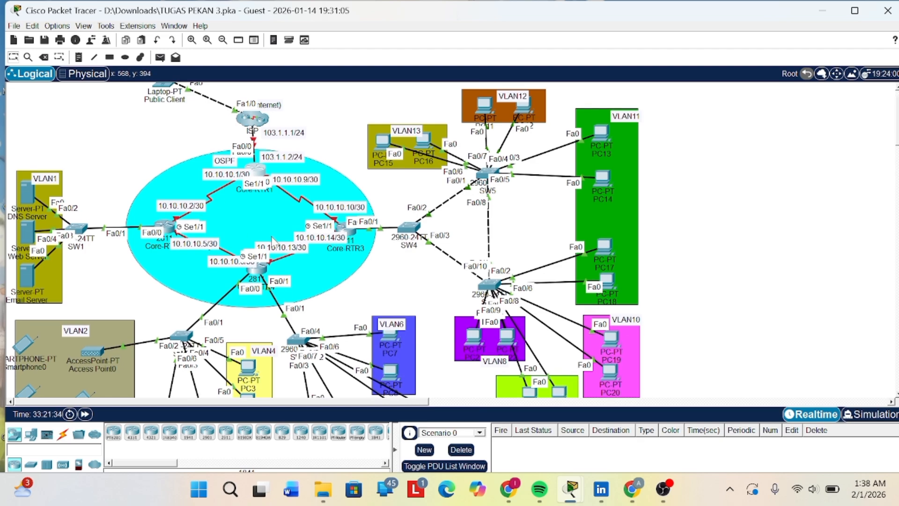
scroll(327, 229, down, 1)
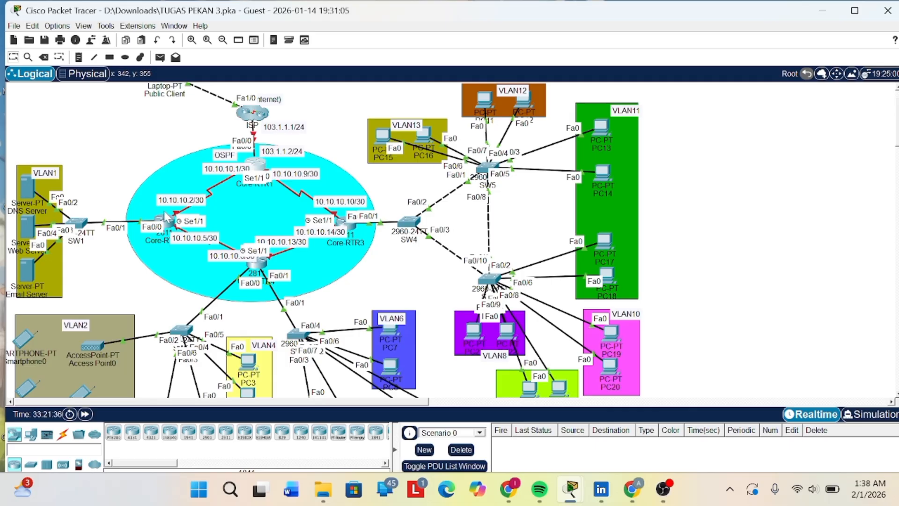
click(165, 219)
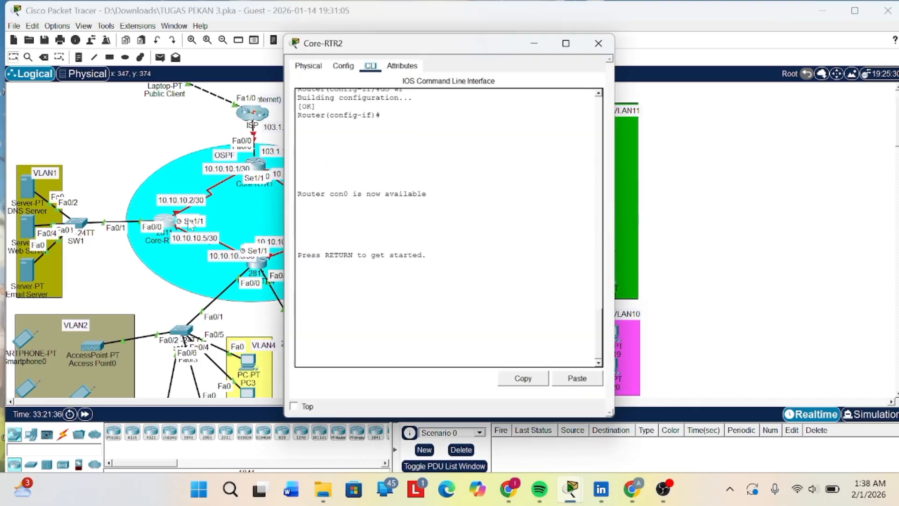
key(Return)
- Enter privileged EXEC mode on Core-RTR2 with the en command, supplying the enable password
key(Return)
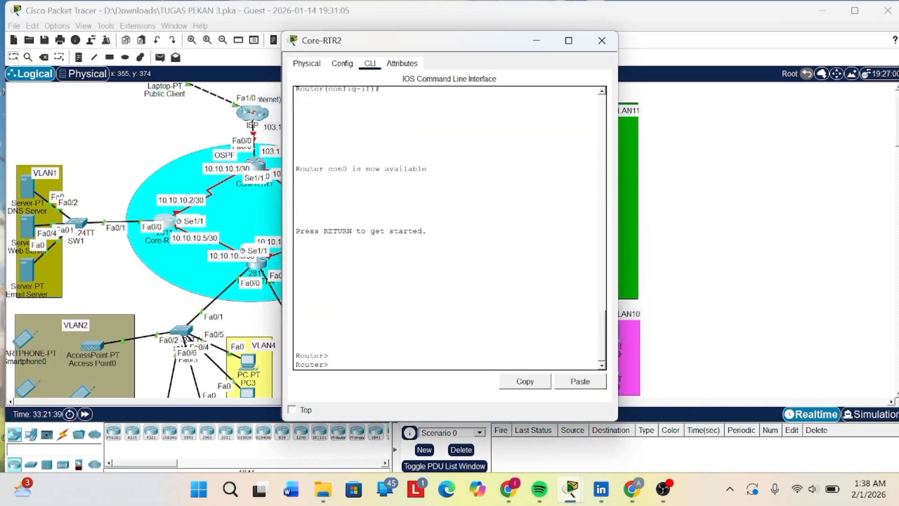
text(en)
key(Return)
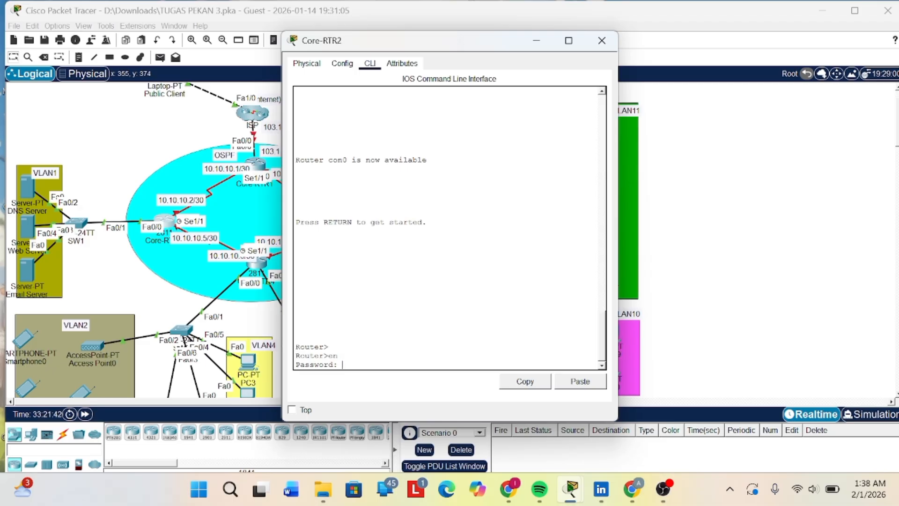
key(Return)
key(Return)
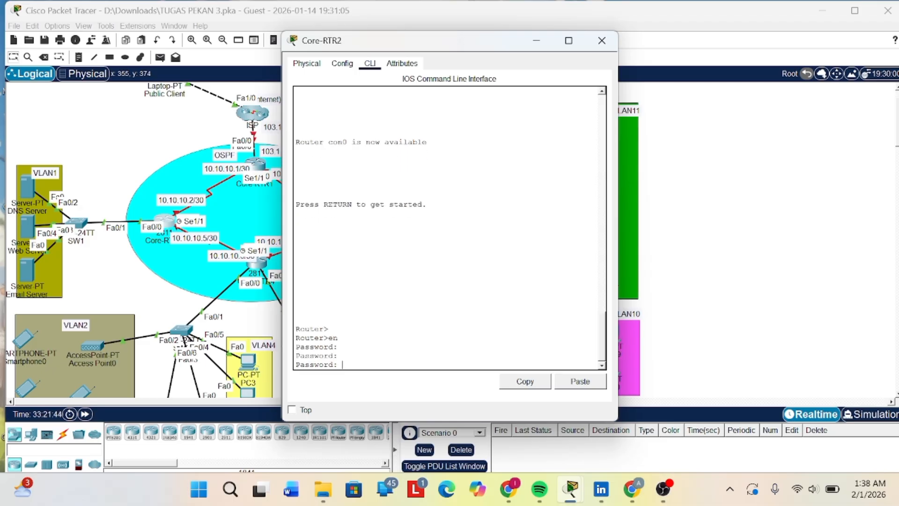
- Enter global configuration mode on Core-RTR2 with the conf t command
key(Return)
key(Return)
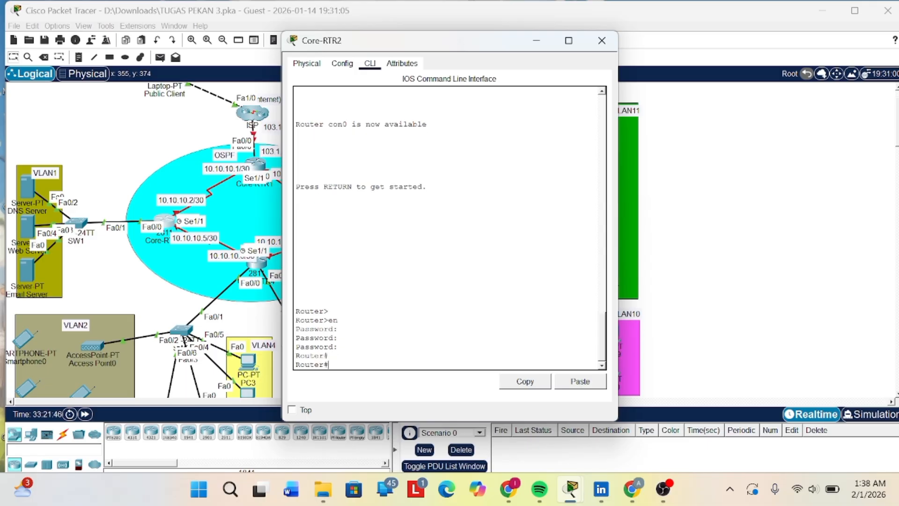
text(conf t)
key(Return)
key(Return)
key(Return)
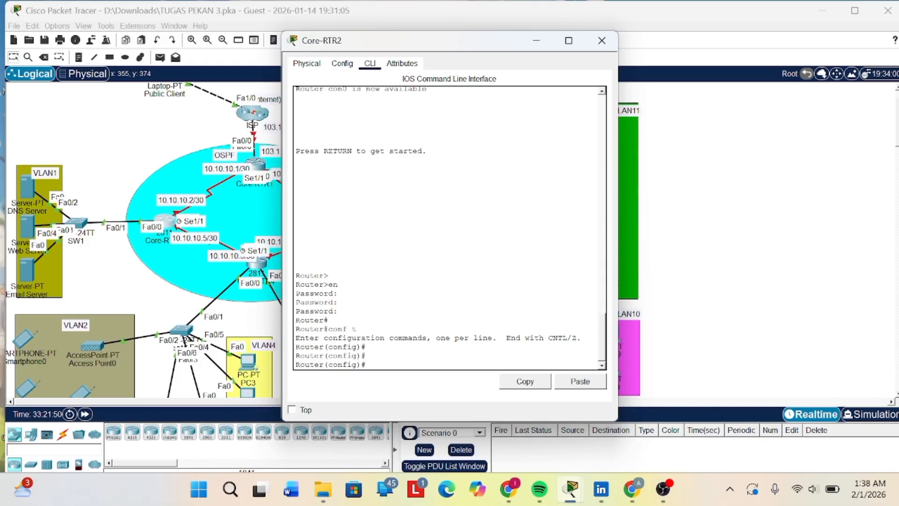
- Enter interface configuration for se1/0 on Core-RTR2 with the int se1/0 command
text(intse1/0)
key(Return)
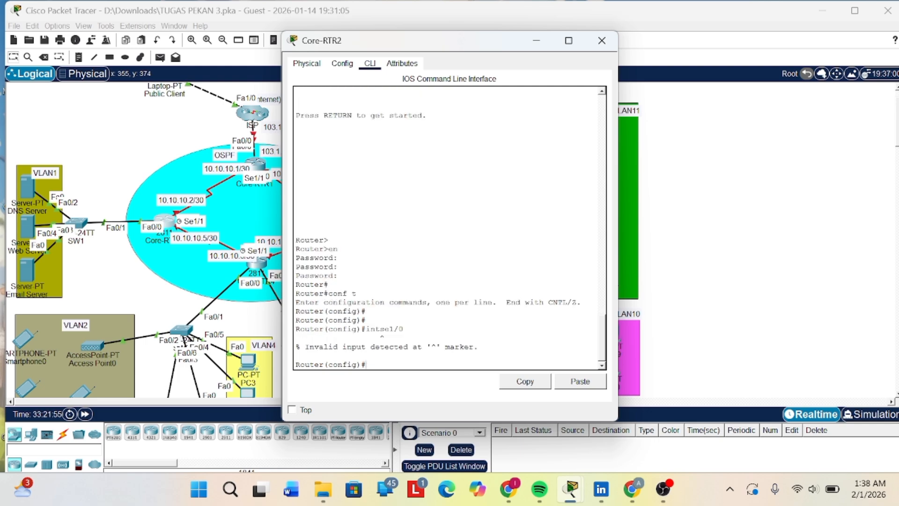
key(Up)
key(Left)
key(Return)
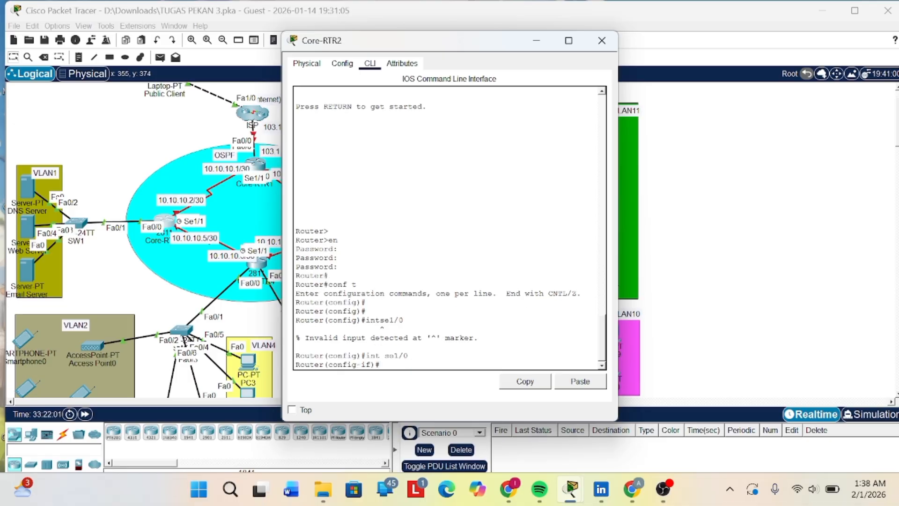
- Enable Core-RTR2's se1/0 interface with the no sh command
text(no sh)
key(Return)
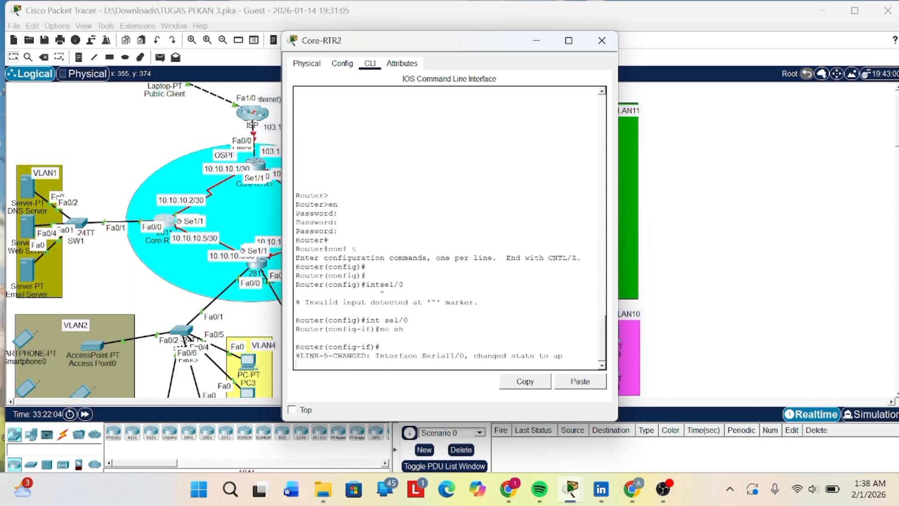
key(Return)
key(Return)
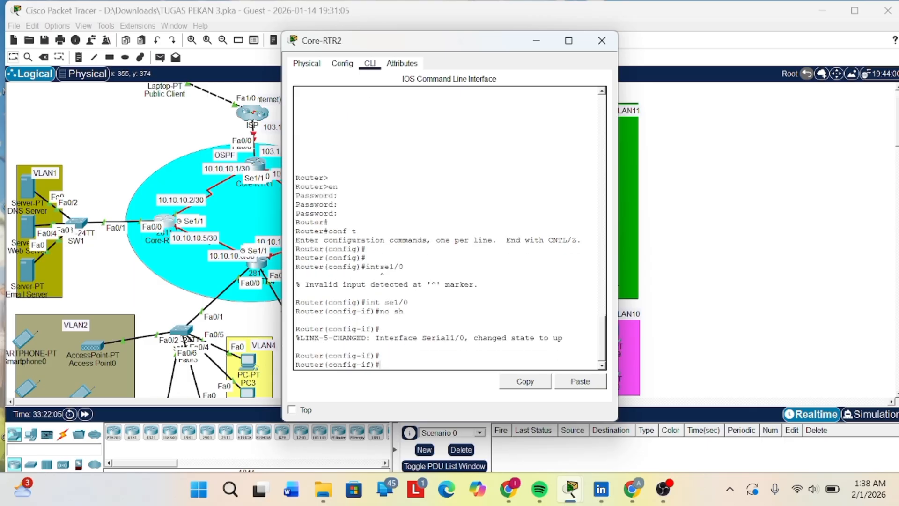
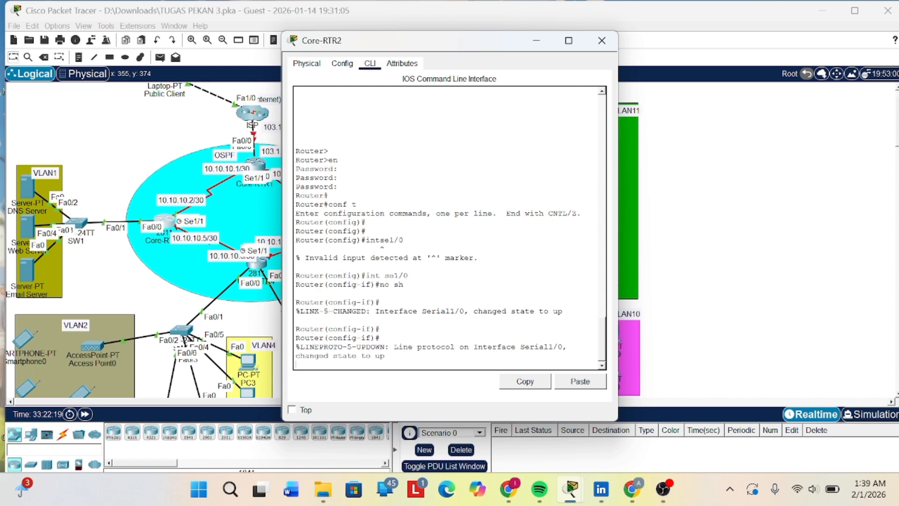
- Put Core-RTR2's console away and bring up Core-RTR3's command line at its global configuration prompt
key(Return)
key(Return)
key(Return)
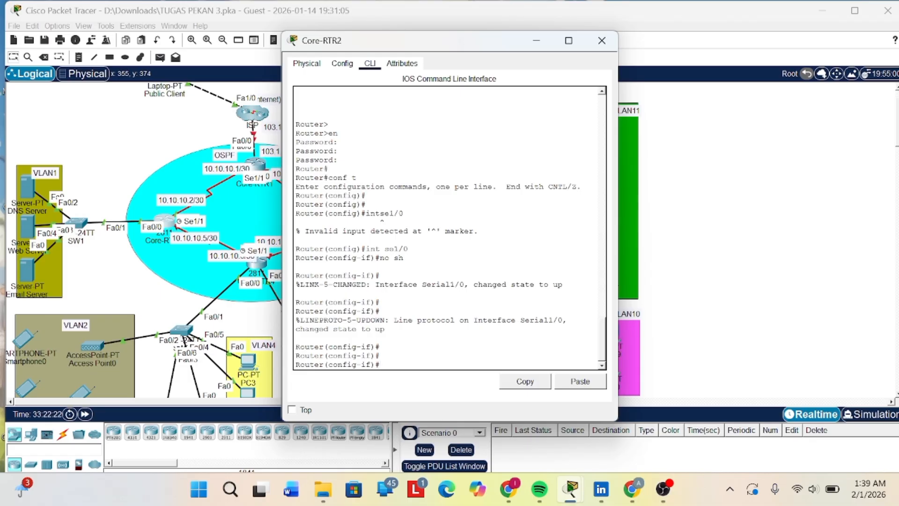
click(536, 40)
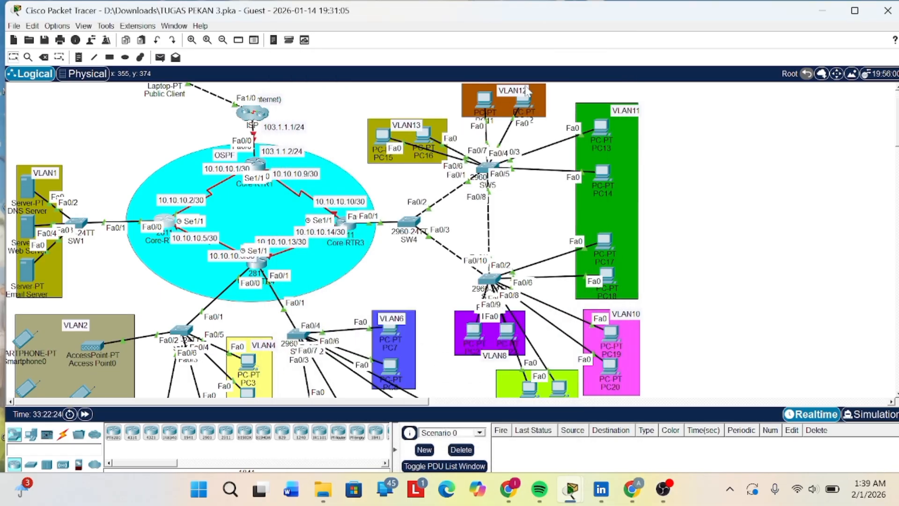
scroll(521, 187, down, 1)
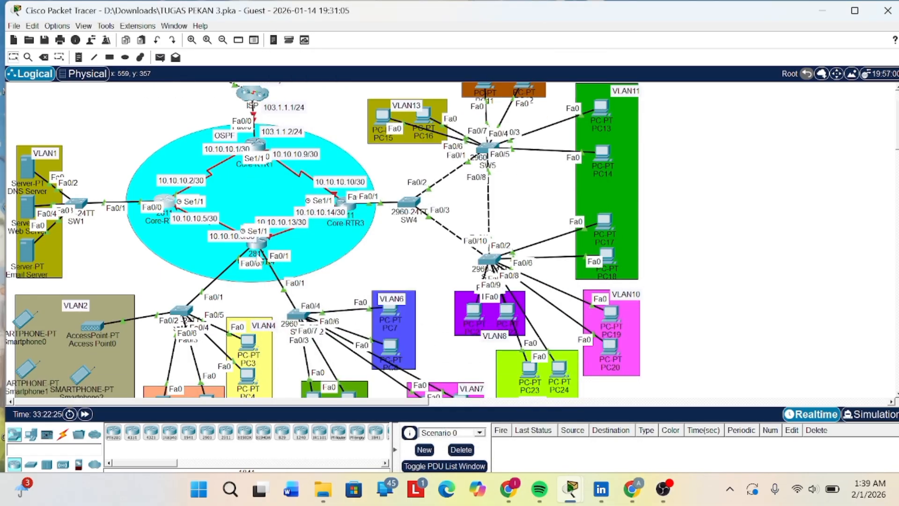
click(257, 242)
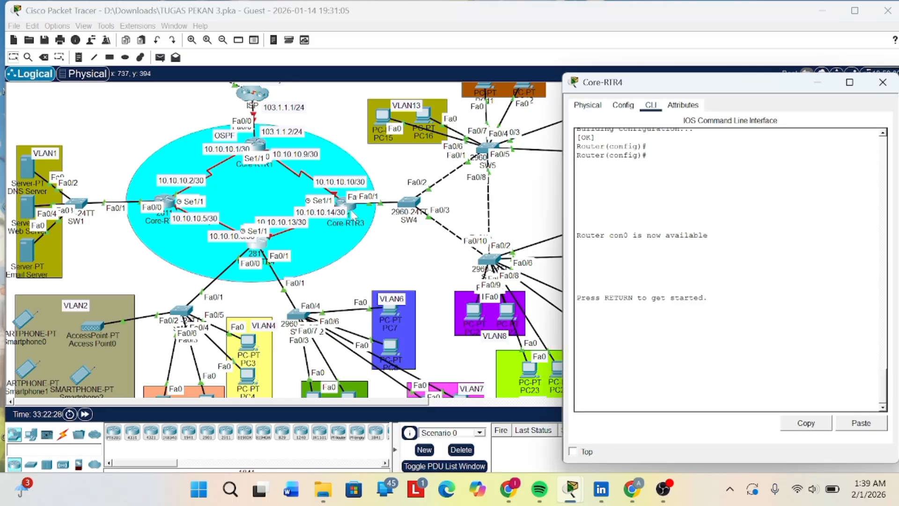
click(351, 207)
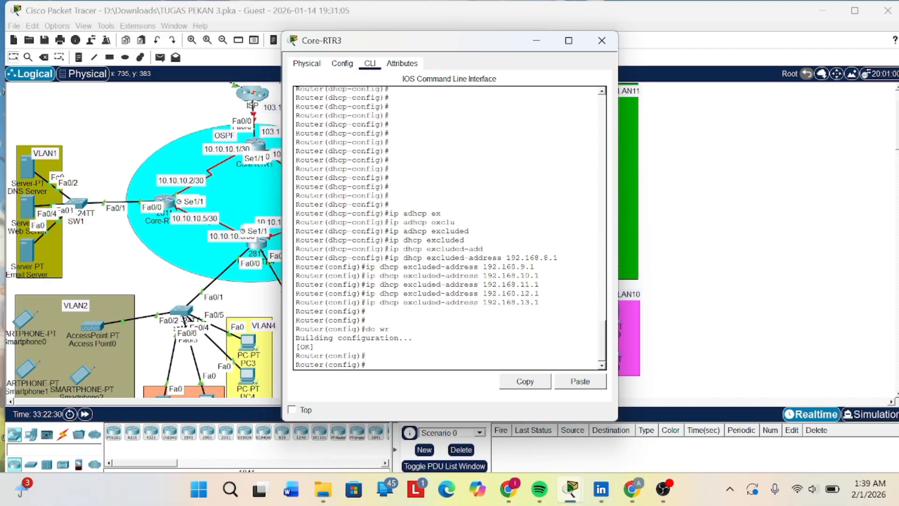
key(Return)
key(Return)
key(Return)
key(Return)
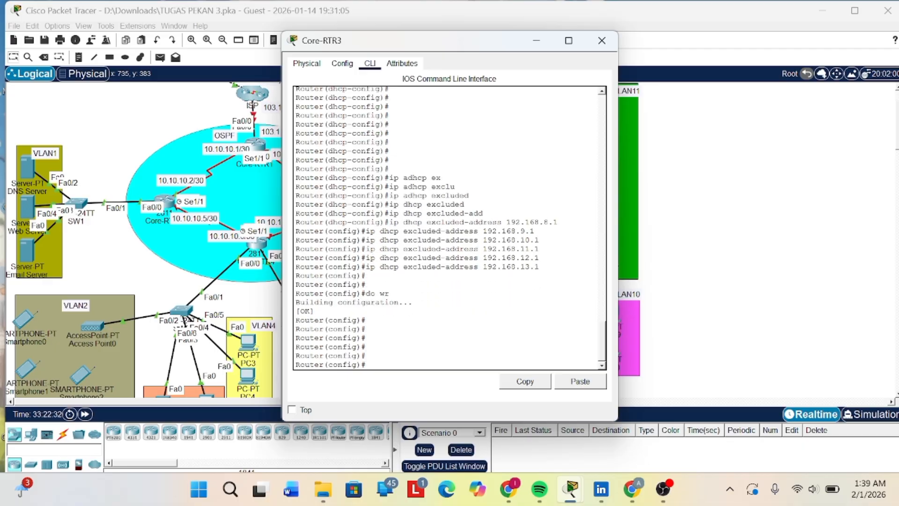
- Enter interface configuration for se1/0 on Core-RTR3 with the int se1/0 command
text(intse1/0)
key(Left)
key(Left)
key(Left)
key(Left)
key(Left)
key(Return)
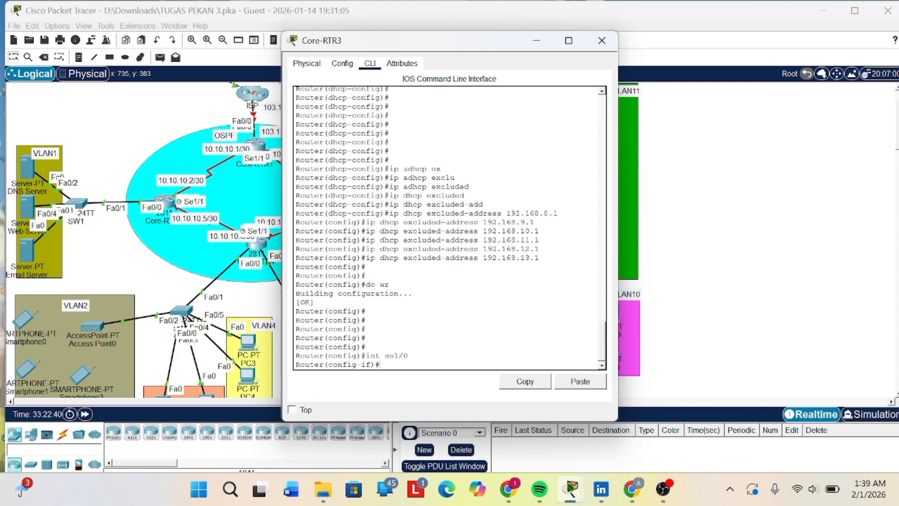
- Enable Core-RTR3's se1/0 interface with the no sh command
text(no ah)
key(Return)
key(Return)
key(Return)
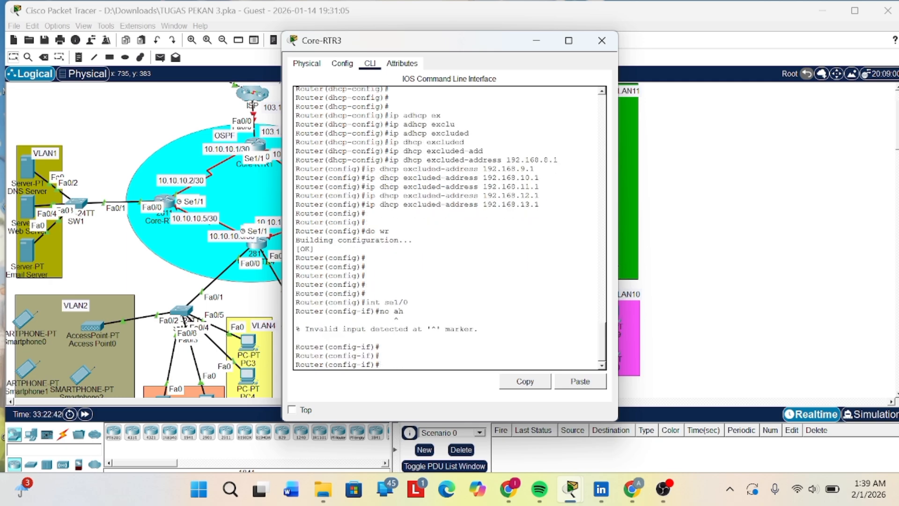
key(Up)
key(BackSpace)
key(BackSpace)
text(sh)
key(Return)
key(Return)
key(Return)
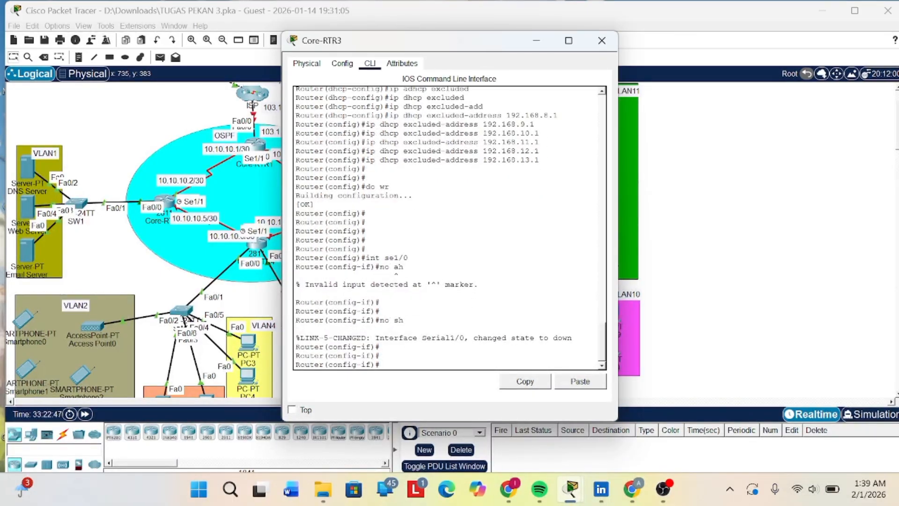
- Switch Core-RTR3 to interface configuration for se1/1 with the int se1/1 command
text(int se1/)
key(BackSpace)
key(BackSpace)
text(0/)
key(BackSpace)
text(1/1)
key(Return)
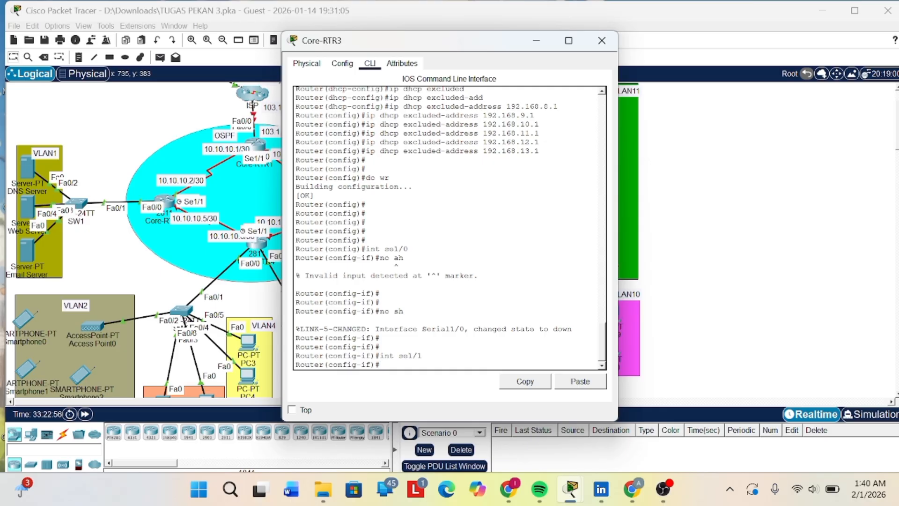
- Enable Core-RTR3's se1/1 interface with the no sh command
text(no ah)
key(Return)
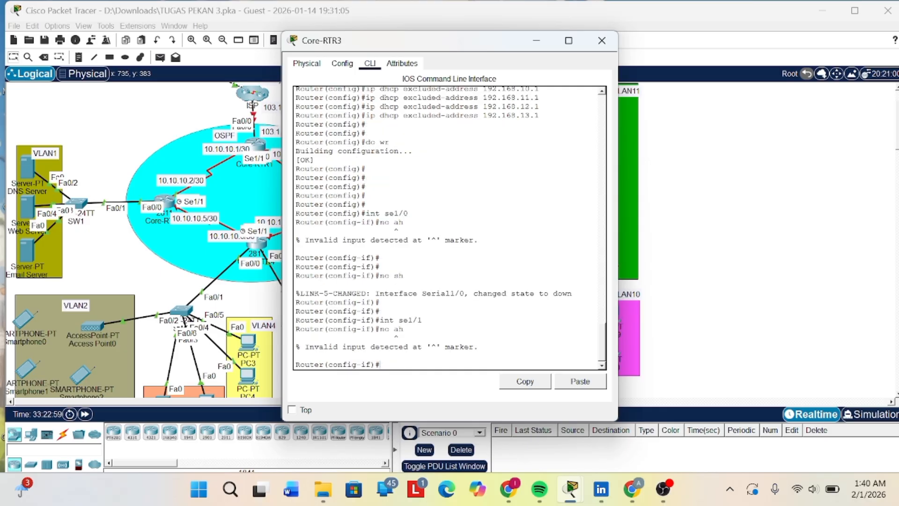
key(Up)
key(Left)
key(BackSpace)
text(s)
key(Return)
key(Return)
key(Return)
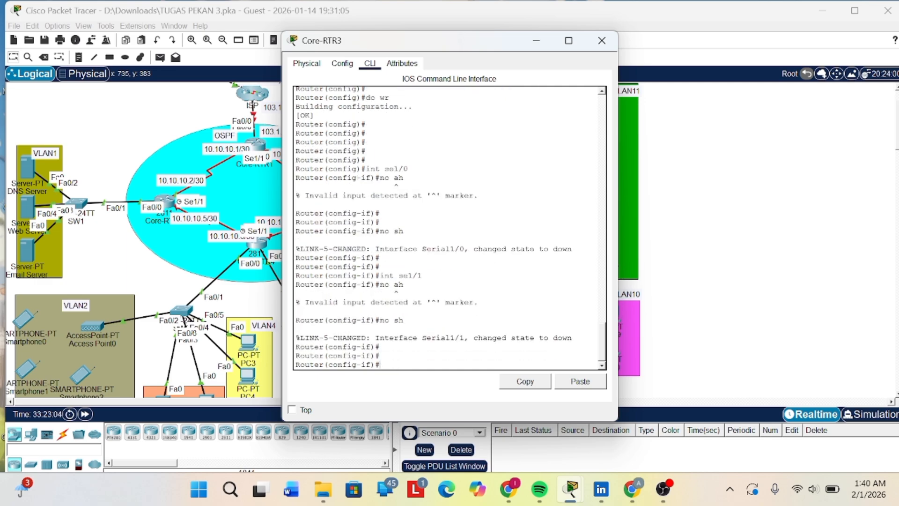
- Assign IP address 10.0.10.14 with mask 255.255.255.0 to Core-RTR3's se1/1 interface using ip add
text(ip add 10.0.10.1.)
text(4 25)
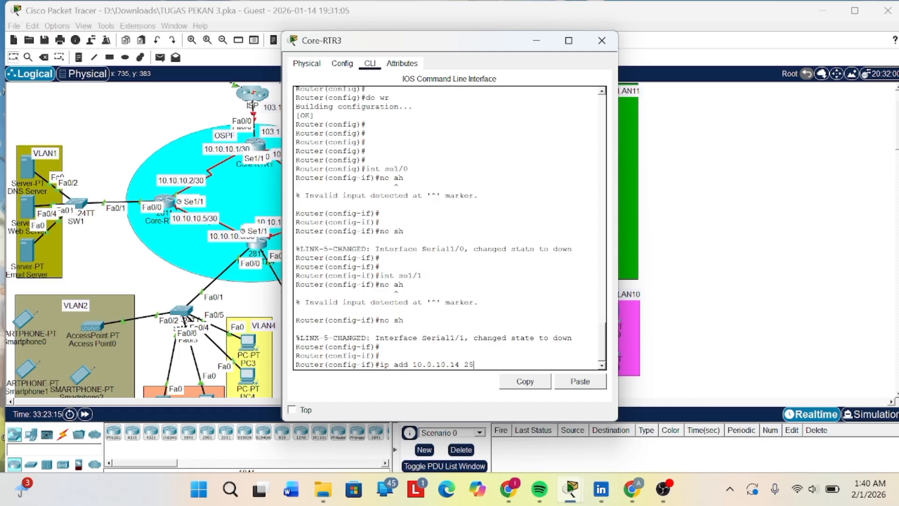
text(5.255.255.0)
key(Return)
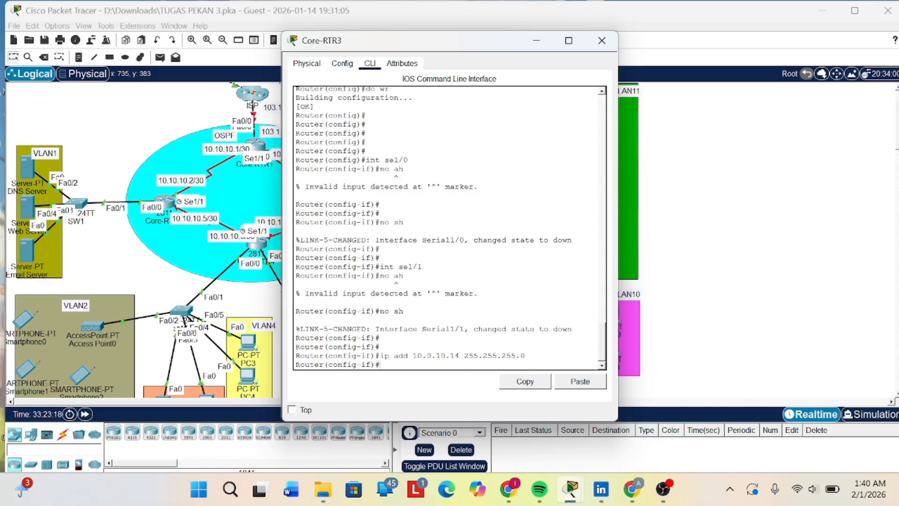
- Try to select interface se0/1 on Core-RTR3 and assign it 10.10.10.10 with mask 255.255.255.0
text(int se0/1)
key(Return)
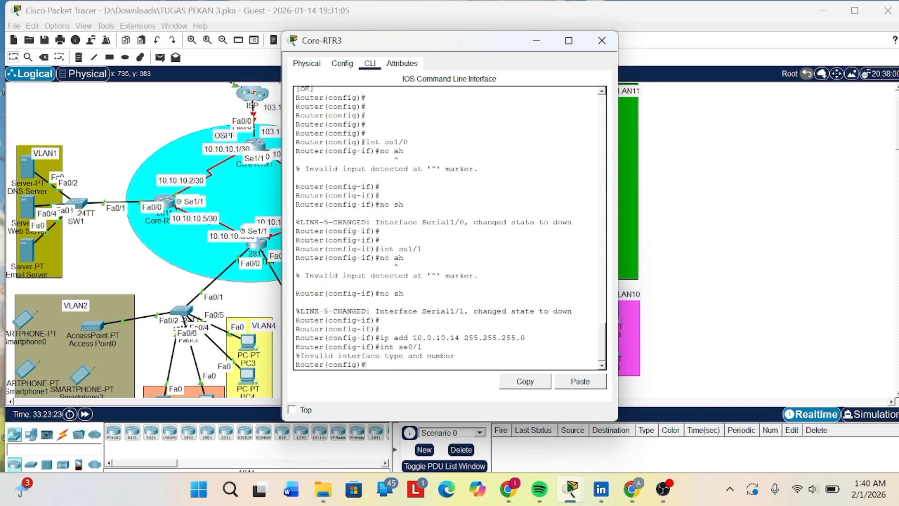
text(ip add 10.10.10.10 255.25)
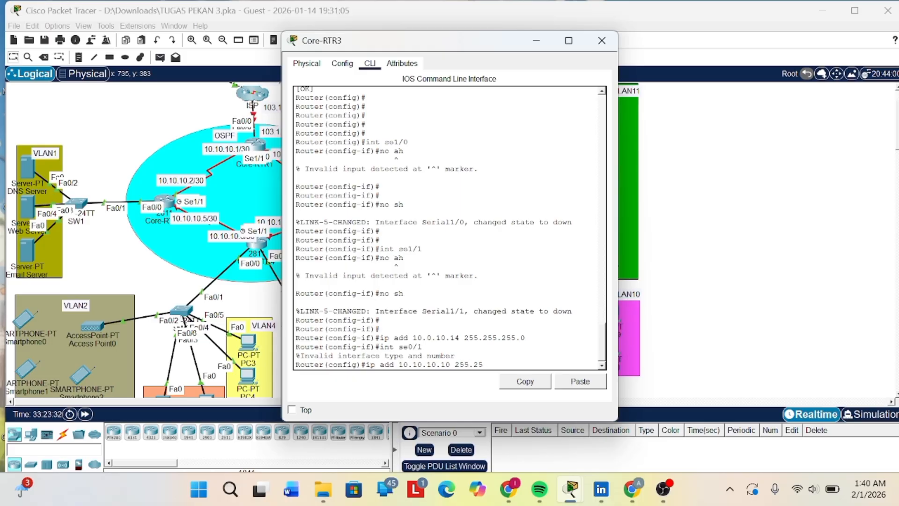
text(5.255.0)
key(Return)
key(Return)
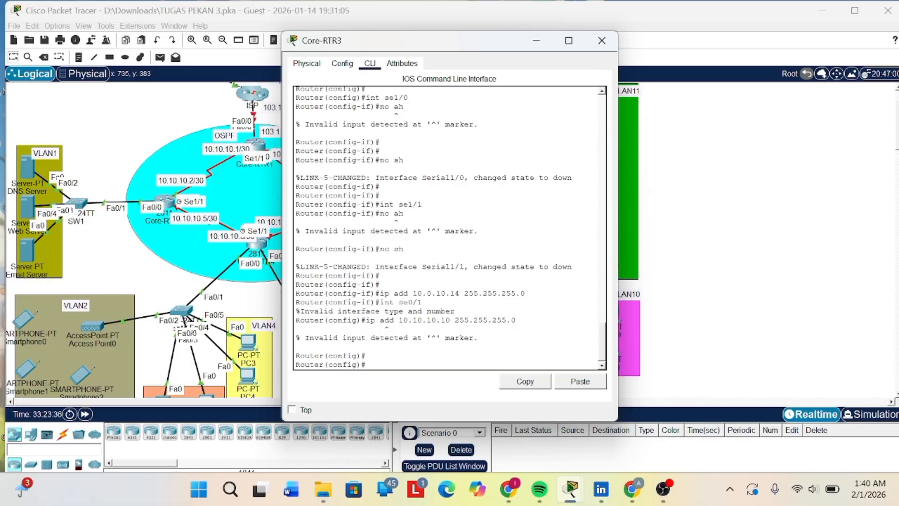
- Save Core-RTR3's running configuration with the do wr command
text(do wr)
key(Return)
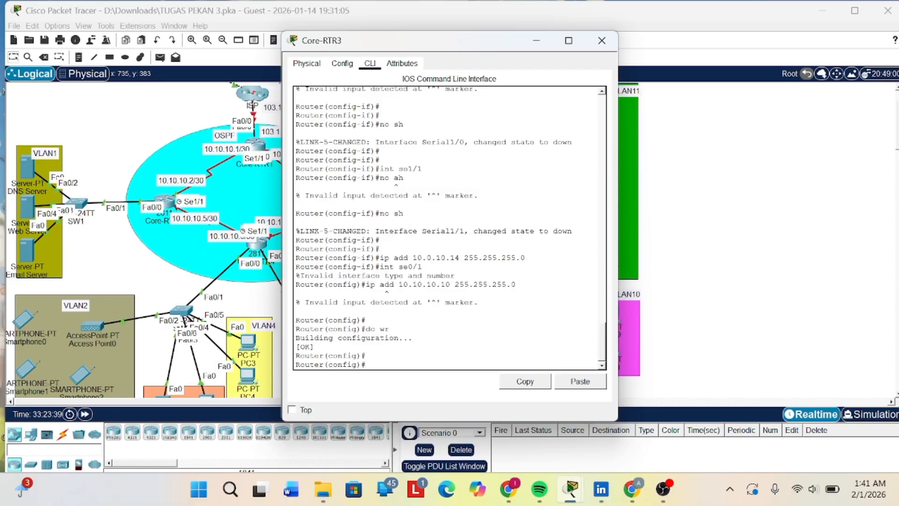
- Put Core-RTR3's console away and bring up Core-RTR1's command line at a fresh prompt
click(536, 40)
scroll(421, 177, up, 1)
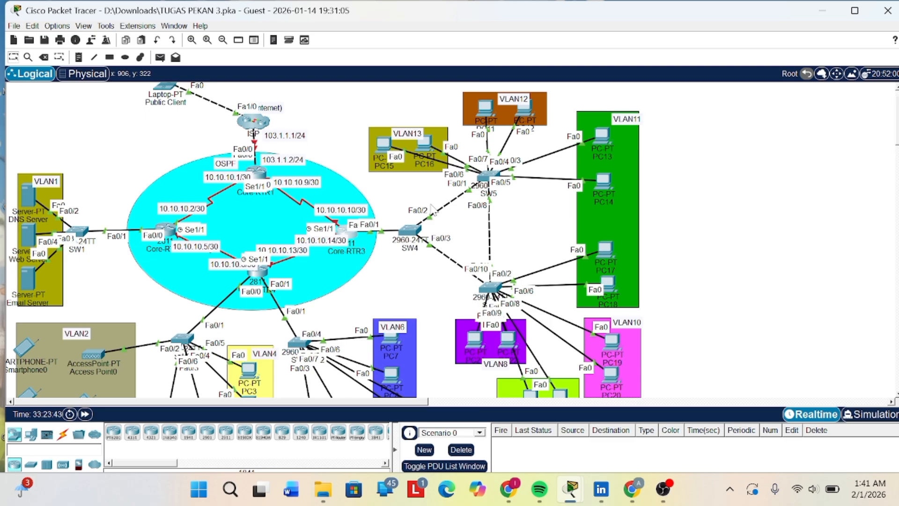
scroll(431, 209, down, 1)
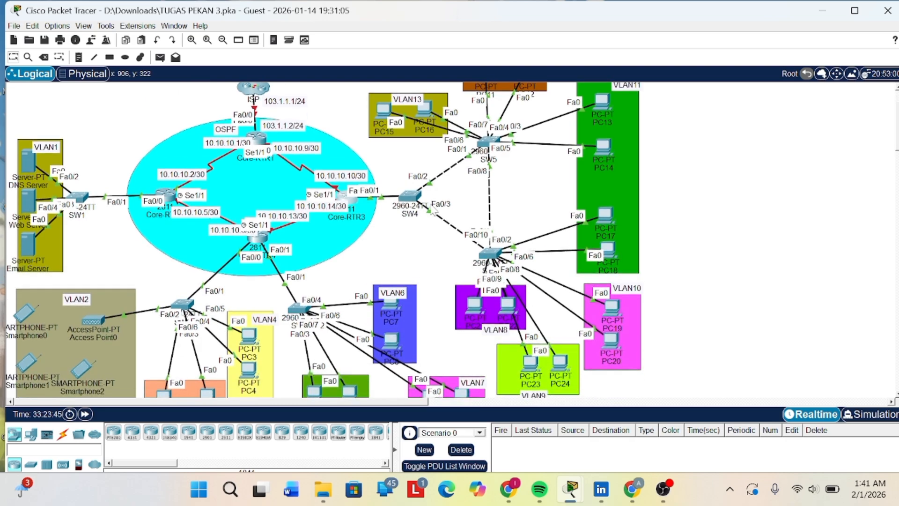
scroll(327, 263, down, 1)
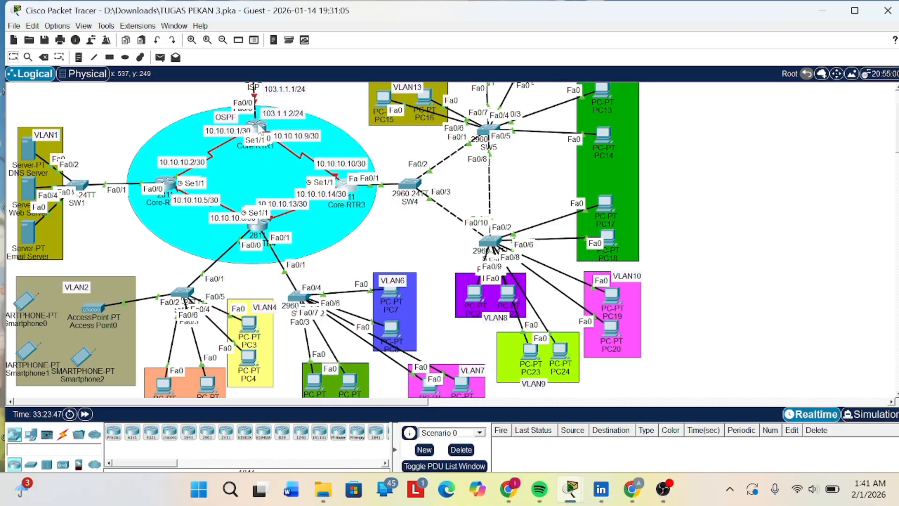
click(260, 126)
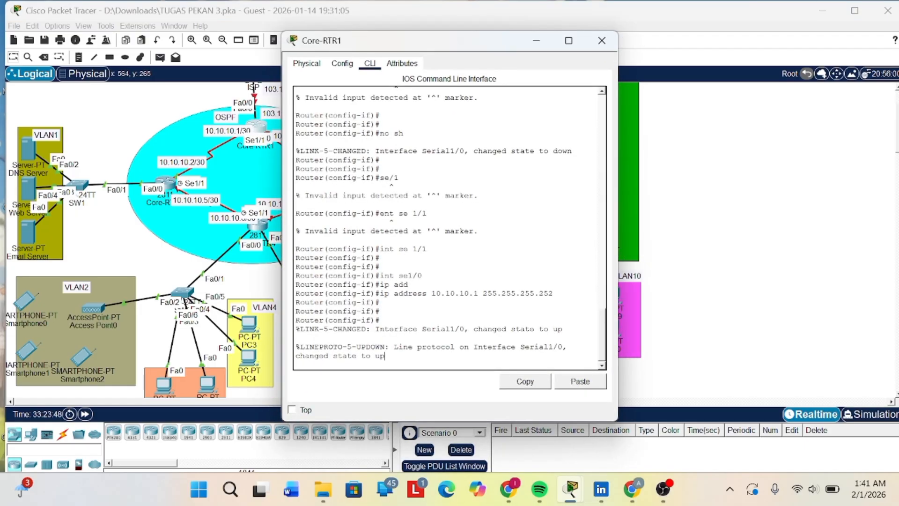
key(Return)
key(Return)
key(Return)
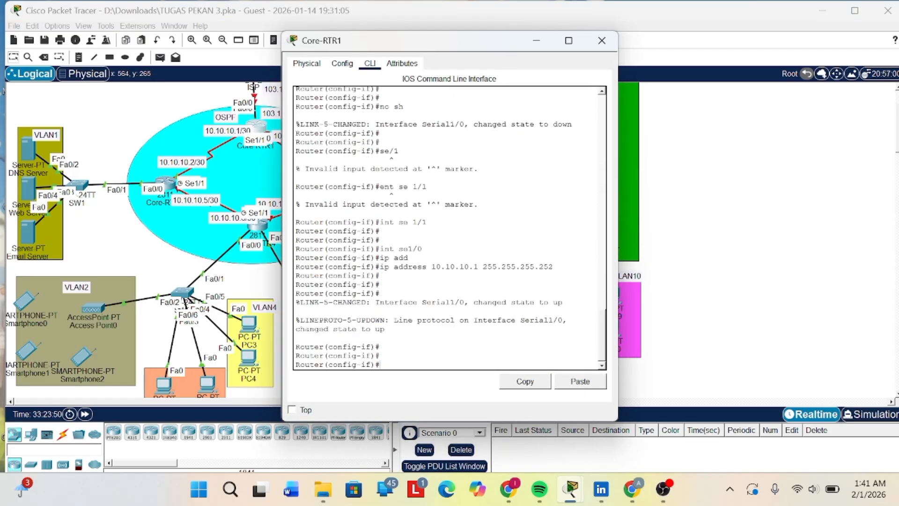
- Start OSPF process 1 on Core-RTR1 with the router ospf 1 command
text(roueter ospf 1)
key(Return)
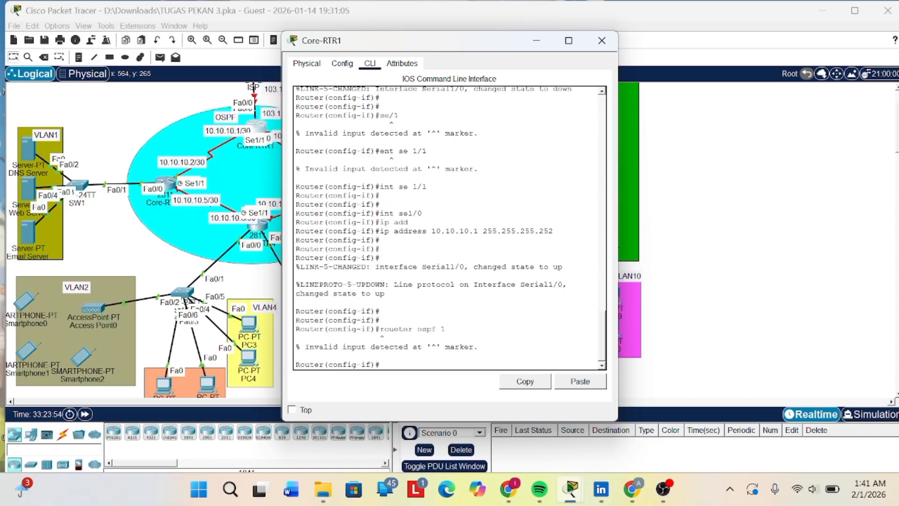
key(Up)
key(BackSpace)
key(Return)
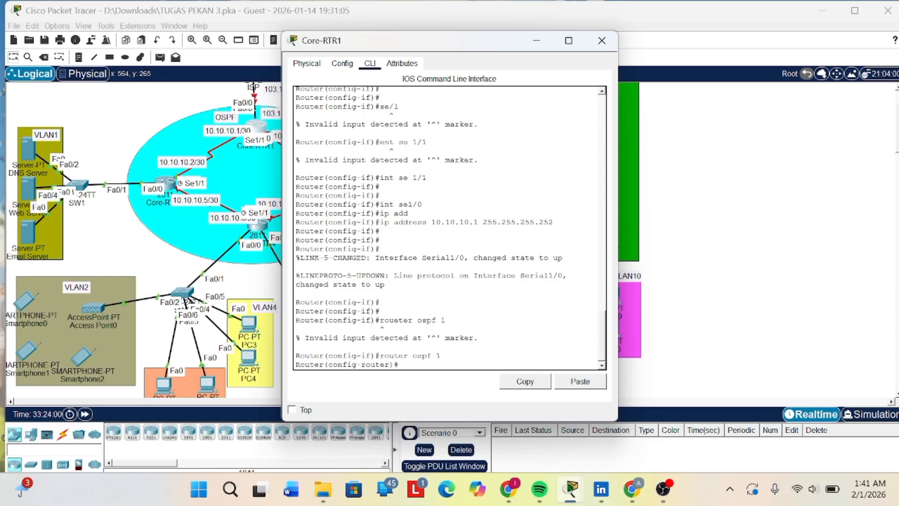
- Advertise network 10.10.10.0 with wildcard 0.0.0.3 in OSPF area 0 on Core-RTR1
text(net 10.10.10.0 0.0.0)
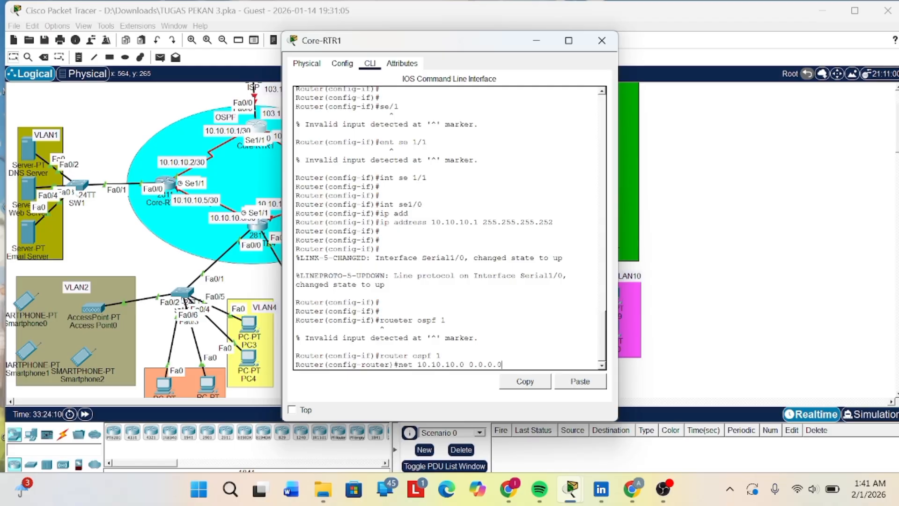
key(BackSpace)
text(3)
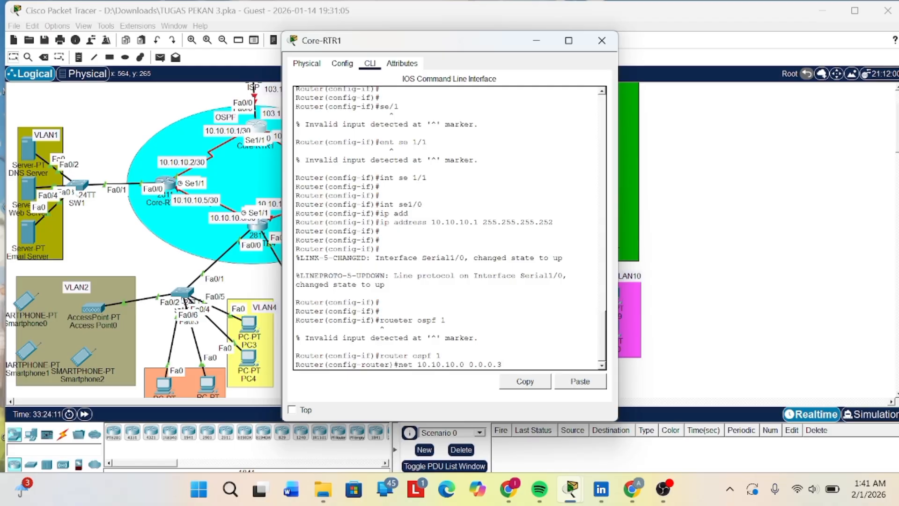
text( are 0)
key(Return)
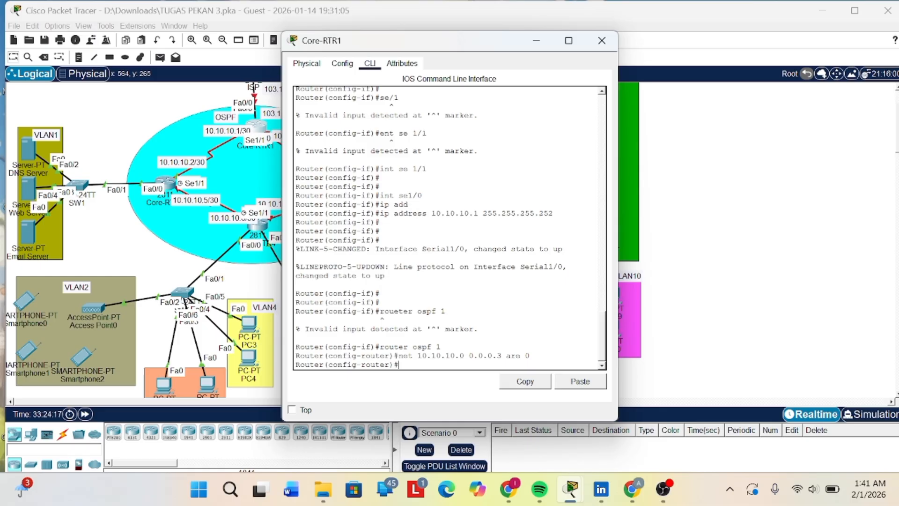
- Advertise network 10.10.10.4 with wildcard 0.0.0.3 in OSPF area 0 on Core-RTR1
key(Up)
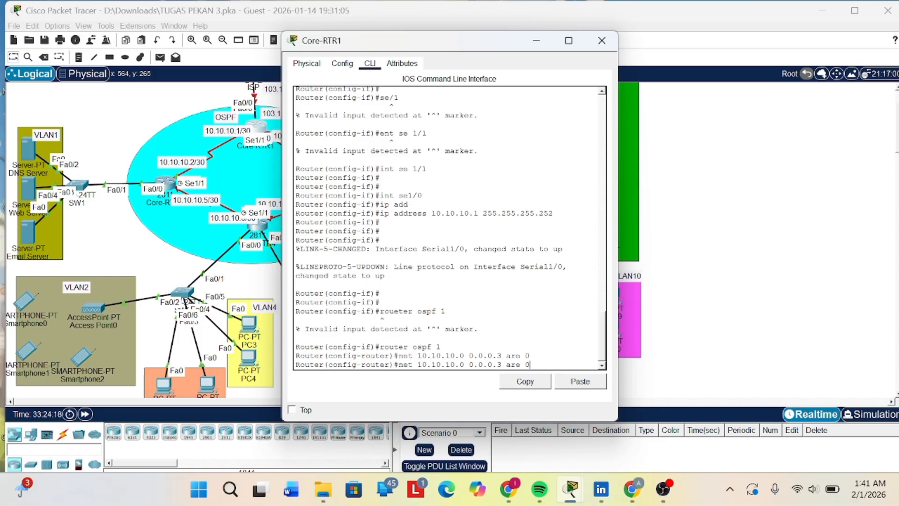
key(Left)
key(BackSpace)
text(4)
key(Return)
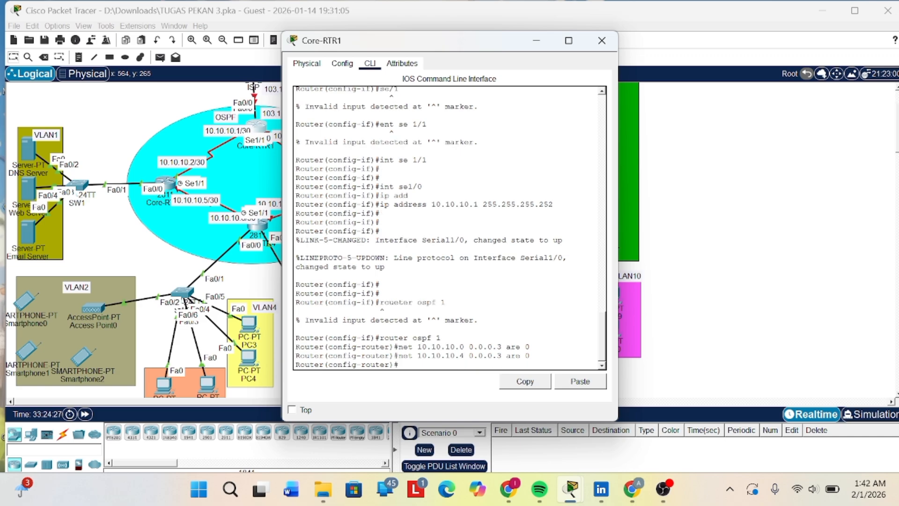
- Advertise network 192.168.1.0 with wildcard 0.0.0.3 in OSPF area 0 on Core-RTR1
key(Up)
key(BackSpace)
key(BackSpace)
key(BackSpace)
key(BackSpace)
key(BackSpace)
key(BackSpace)
key(BackSpace)
key(BackSpace)
key(BackSpace)
key(BackSpace)
text(6)
text(8.0.)
text(1)
text(6)
key(BackSpace)
key(BackSpace)
key(BackSpace)
key(BackSpace)
key(BackSpace)
text(92.168)
text(.0.0.3 are 0)
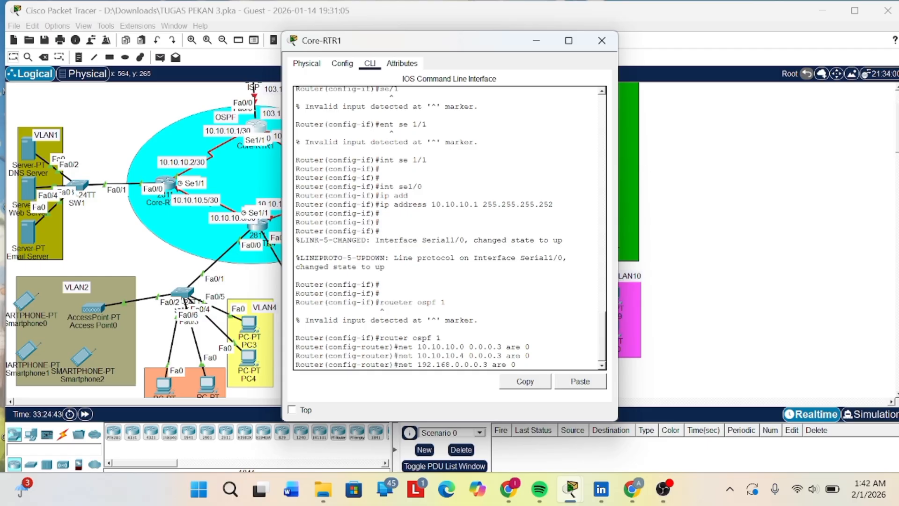
text(1.)
key(Right)
text(0 0.)
key(Return)
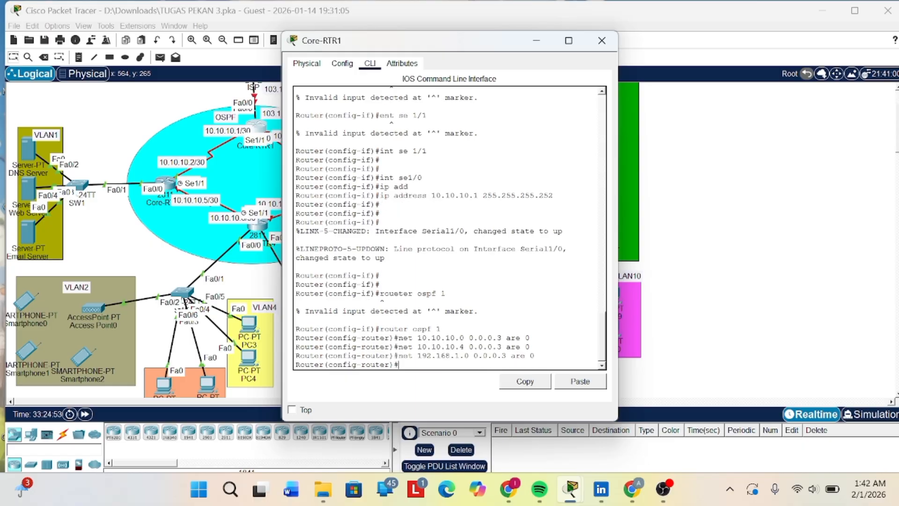
- Put Core-RTR1's console away and start a console session on Core-RTR4
click(536, 40)
scroll(308, 223, up, 1)
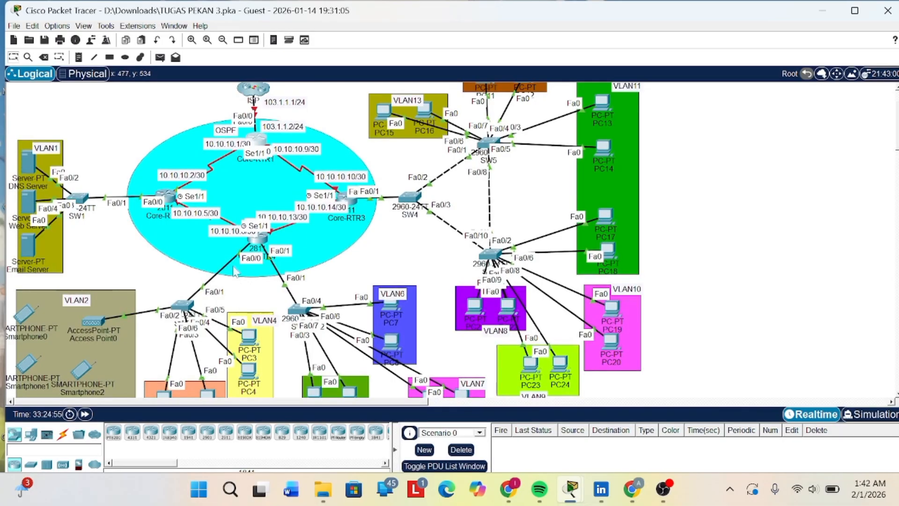
mouse_move(255, 249)
click(258, 239)
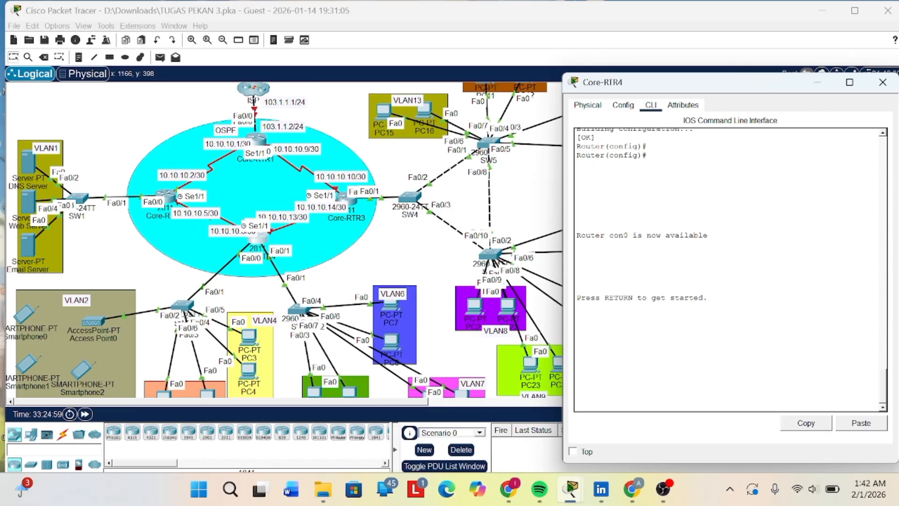
key(Return)
key(Return)
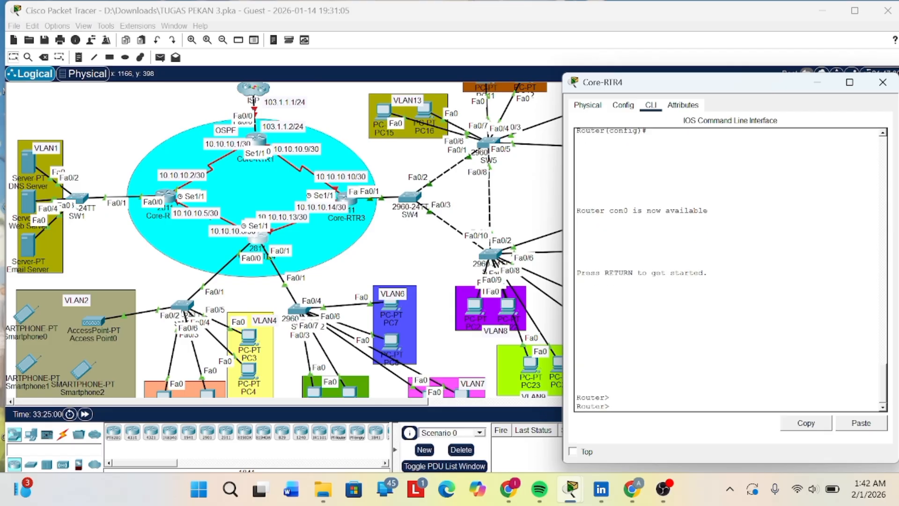
- Enter privileged mode on Core-RTR4 with the enable password and start global configuration mode
text(en)
key(Return)
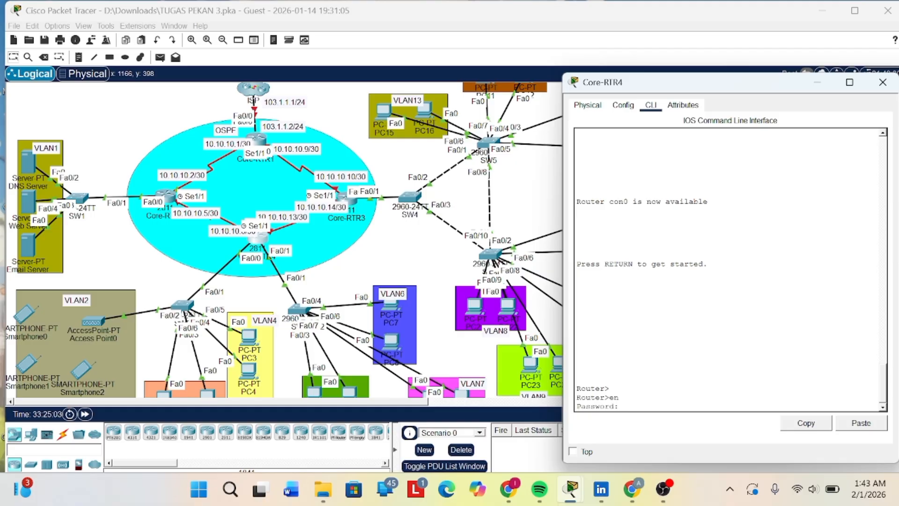
key(Return)
key(Return)
text(con)
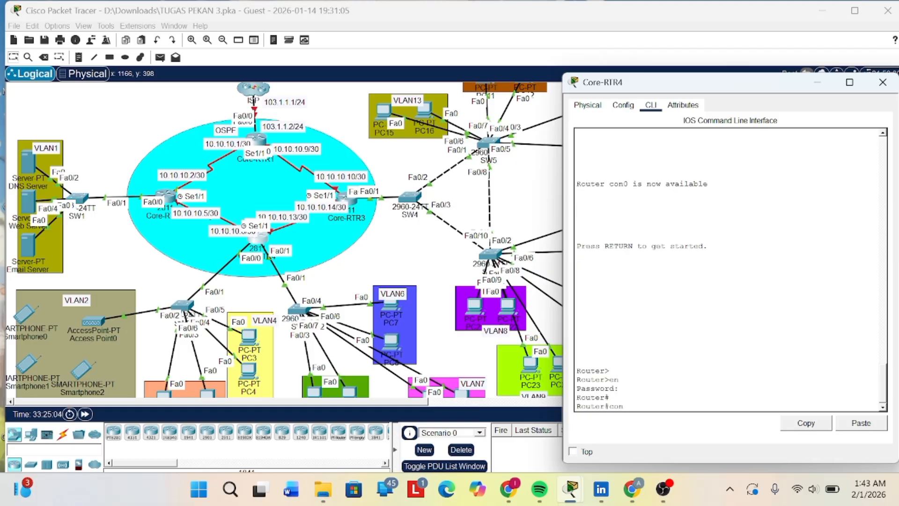
text(f t)
key(Return)
key(Return)
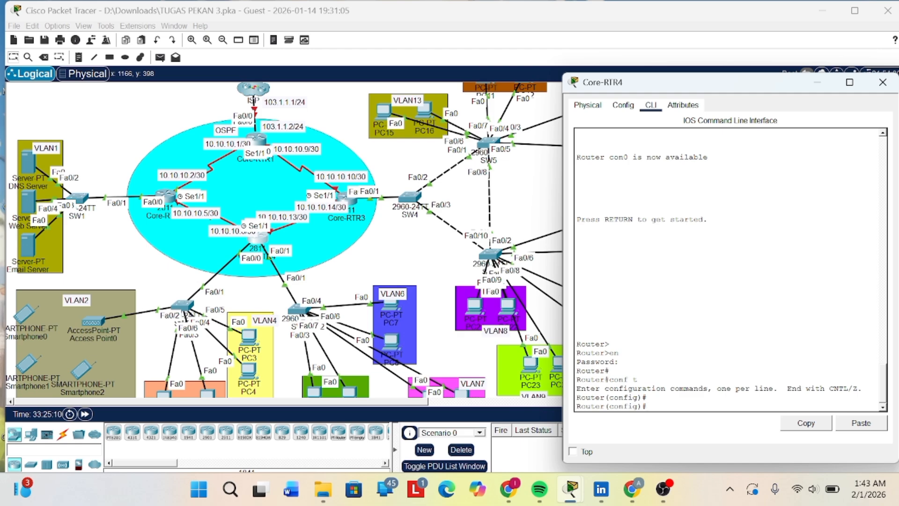
- Start OSPF process 1 on Core-RTR4
text(rouetr ospf 1)
key(Return)
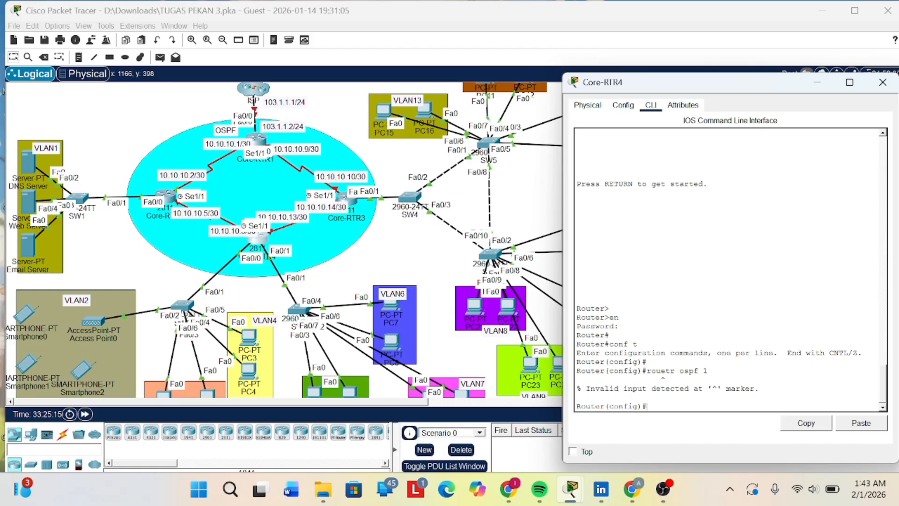
key(Up)
key(BackSpace)
text(er ospf 1)
key(Return)
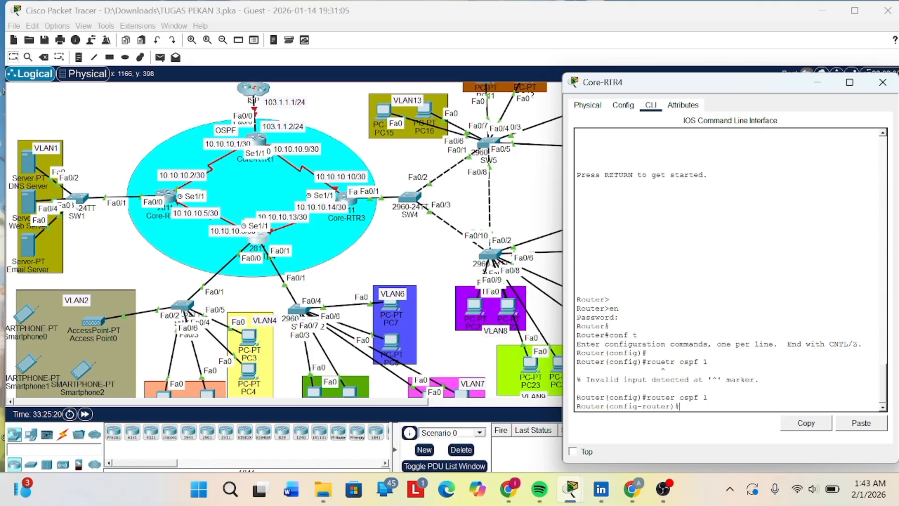
- Try to advertise network 10.10.10..12 with wildcard 0.0.0.3 in OSPF on Core-RTR4
text(net 10.10.10..12 0.0.0.3)
key(Return)
- Try to advertise network 10.10.10.3 in OSPF on Core-RTR4 by reworking the previous network command, without wildcard or area
key(Up)
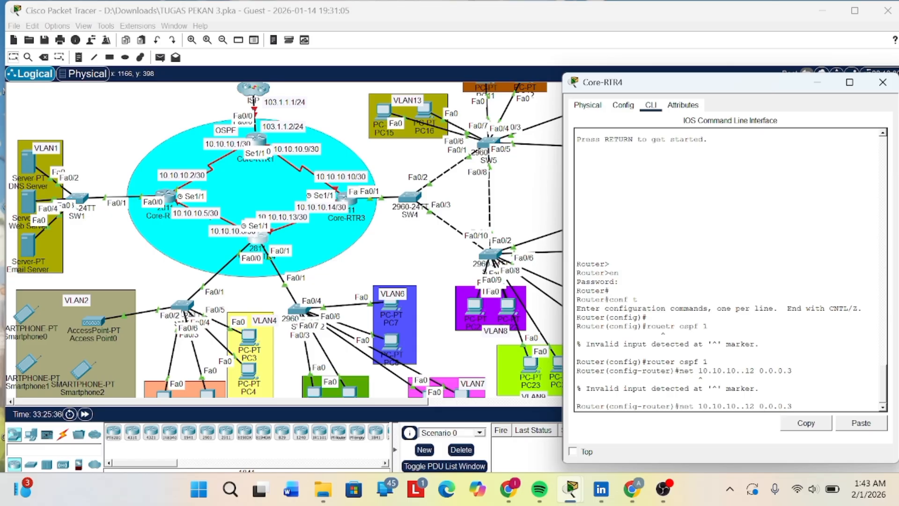
key(Left)
key(Left)
key(Left)
key(Left)
key(Left)
key(Left)
key(BackSpace)
key(BackSpace)
key(BackSpace)
key(BackSpace)
key(BackSpace)
key(BackSpace)
key(BackSpace)
key(BackSpace)
key(BackSpace)
key(BackSpace)
key(BackSpace)
key(BackSpace)
key(BackSpace)
text(10.0.10)
key(BackSpace)
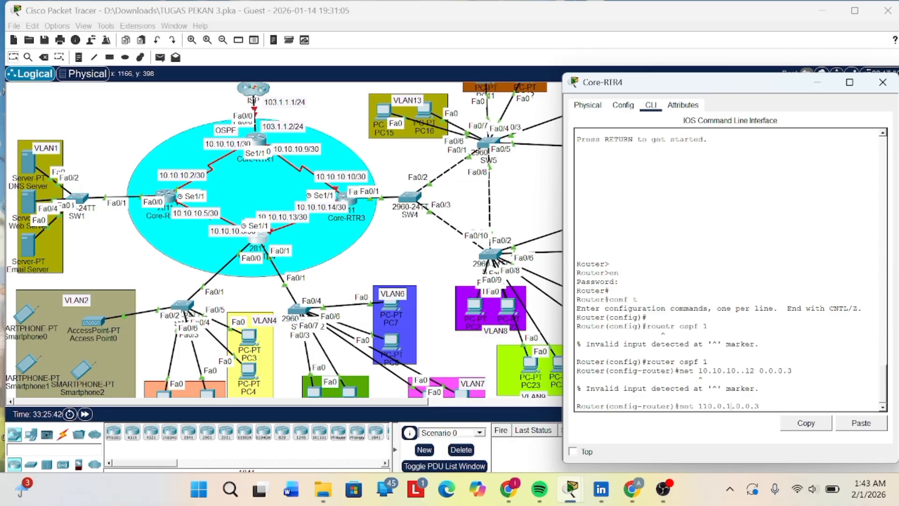
key(BackSpace)
key(BackSpace)
key(BackSpace)
key(BackSpace)
key(BackSpace)
key(BackSpace)
text(0.10.10)
key(Delete)
key(Delete)
key(Delete)
key(Delete)
key(Return)
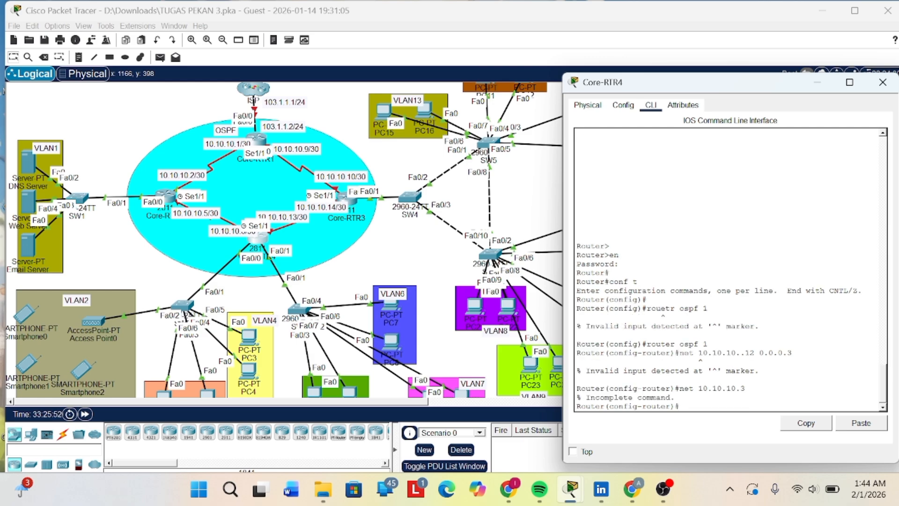
- Try to advertise network 10.10.10.3 in area 0 on Core-RTR4, correcting the spelling of the area keyword
key(Up)
text(are 0)
key(Return)
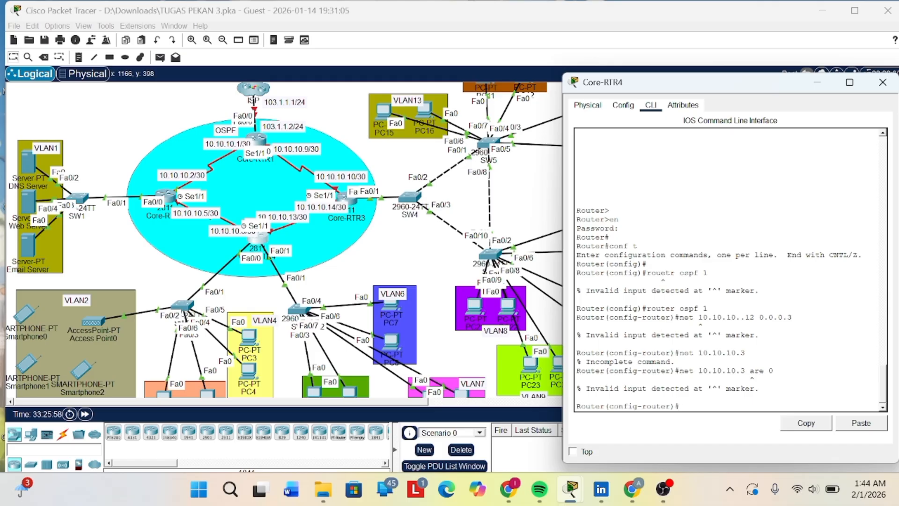
key(Up)
key(Left)
key(Left)
key(Left)
text(a)
key(Return)
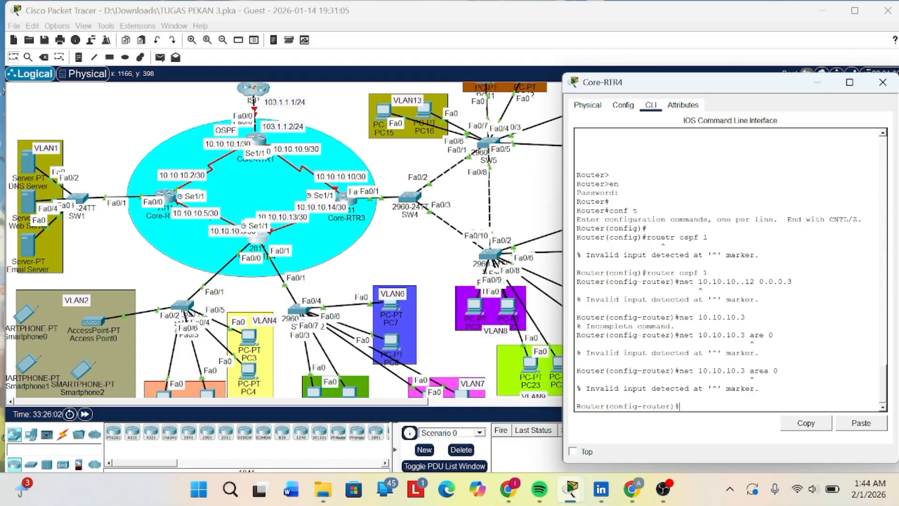
- Put Core-RTR4's console away and examine the core routers' link addresses and the attached VLANs in the topology
click(816, 82)
scroll(671, 245, up, 3)
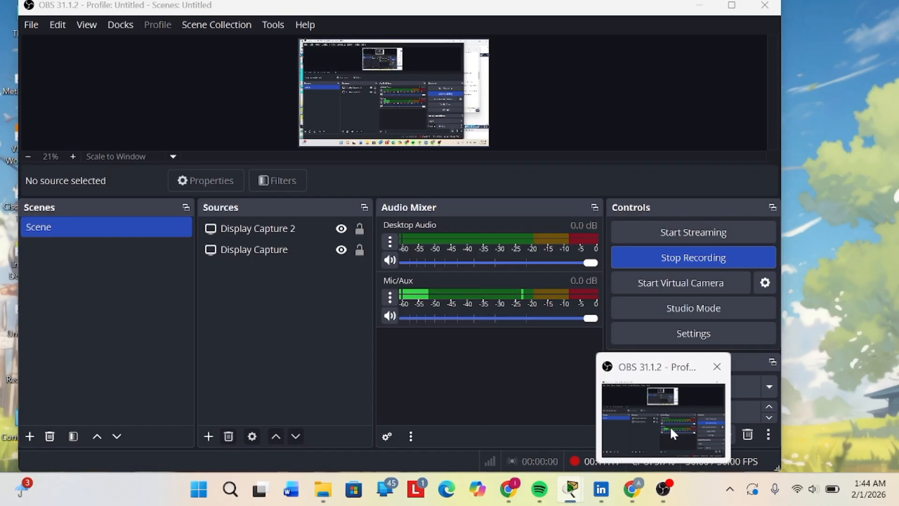
click(669, 425)
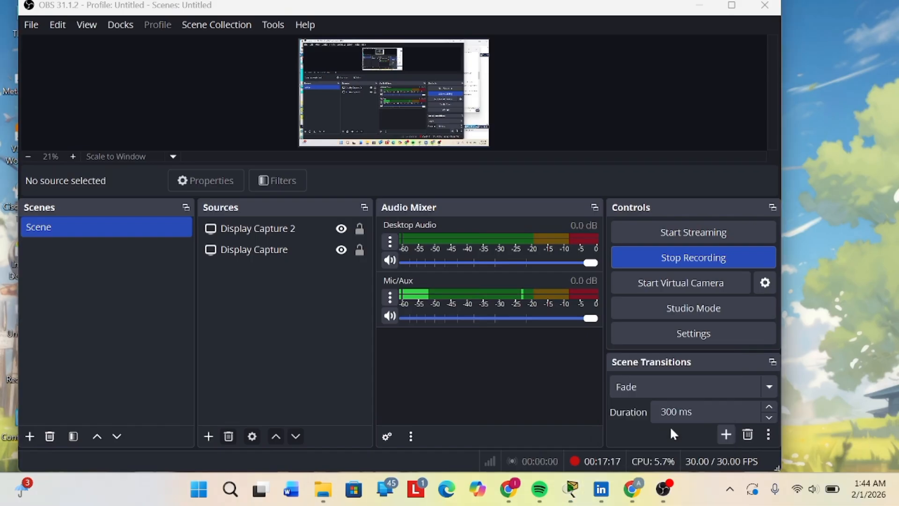
click(699, 5)
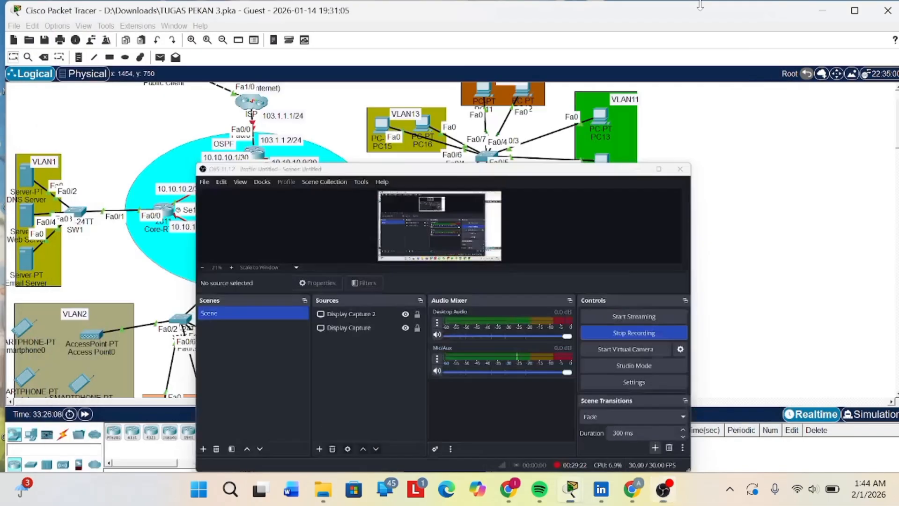
scroll(657, 168, up, 3)
scroll(465, 227, up, 2)
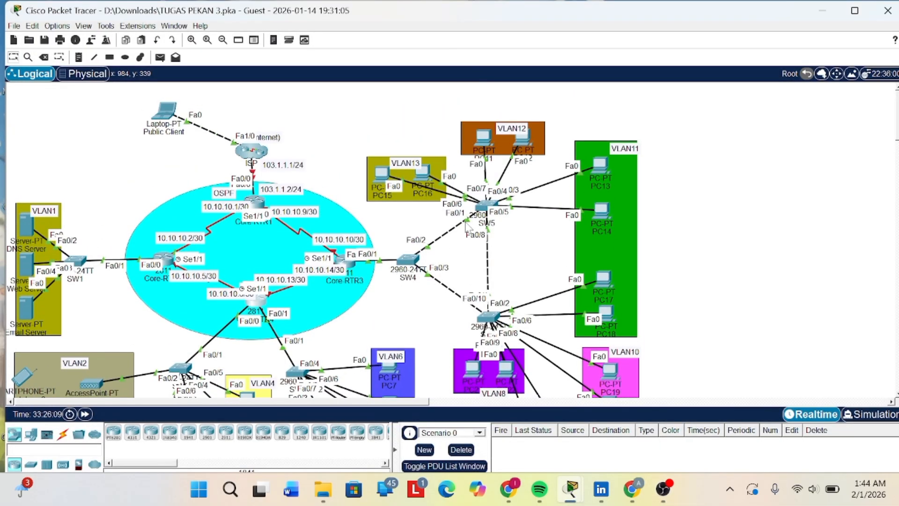
scroll(467, 240, left, 1)
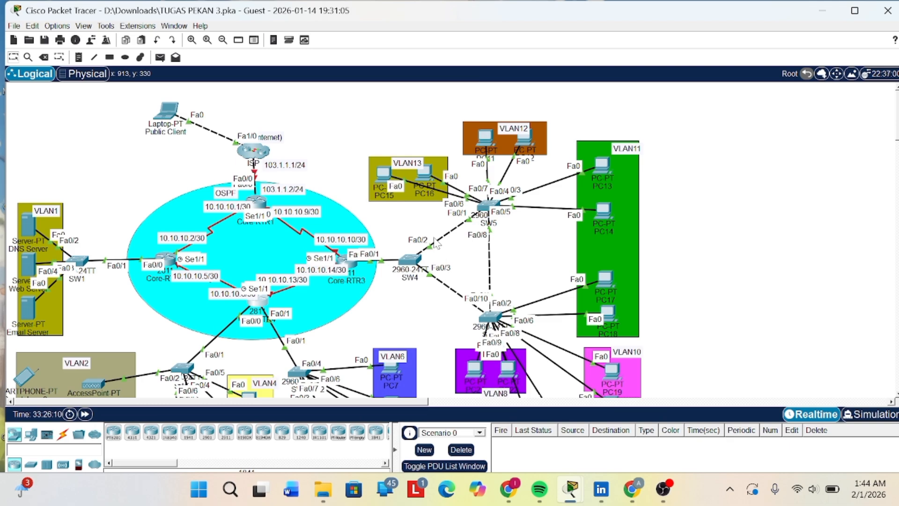
scroll(365, 271, down, 6)
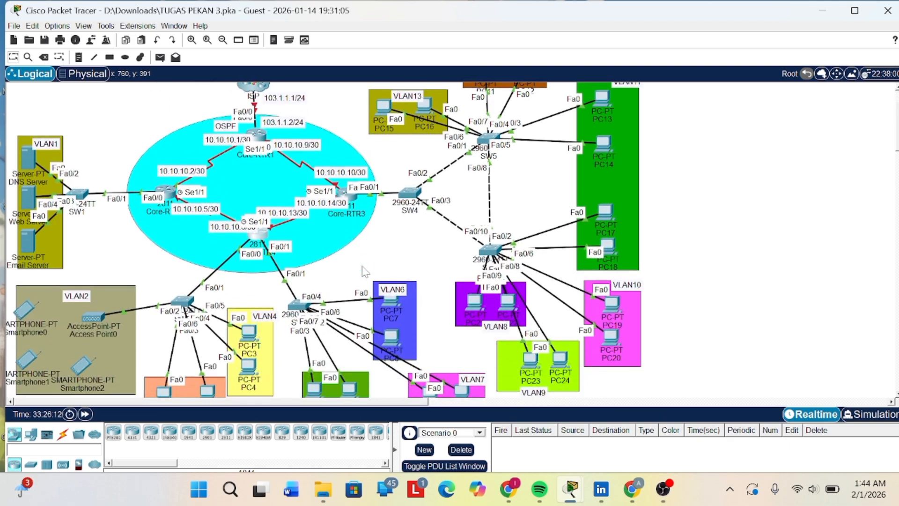
scroll(295, 224, up, 3)
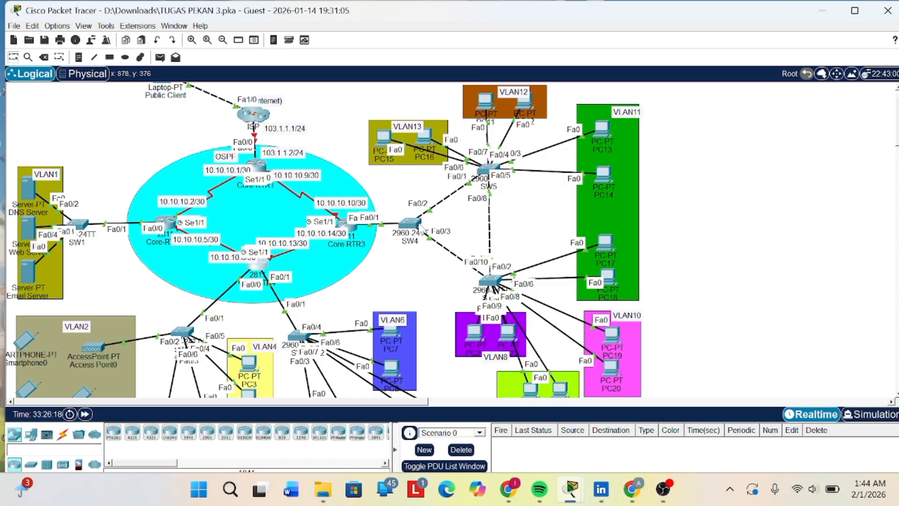
scroll(305, 180, down, 1)
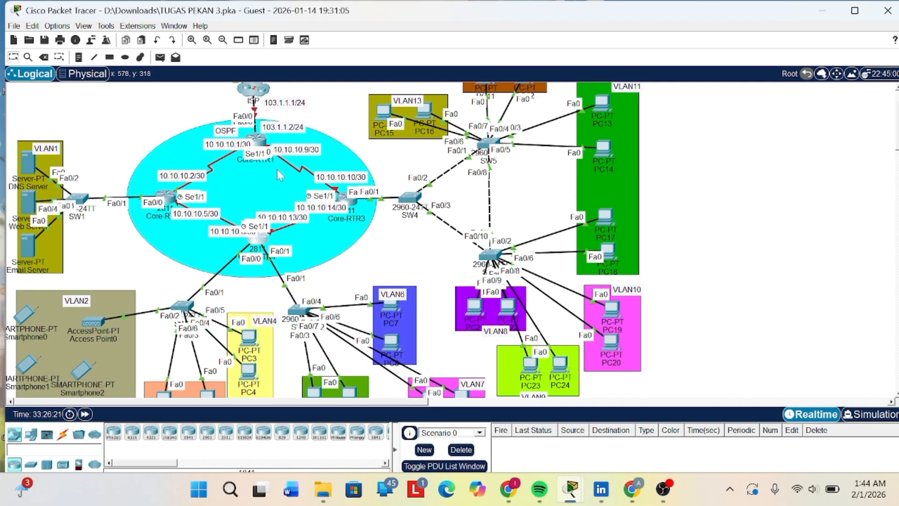
scroll(346, 223, up, 1)
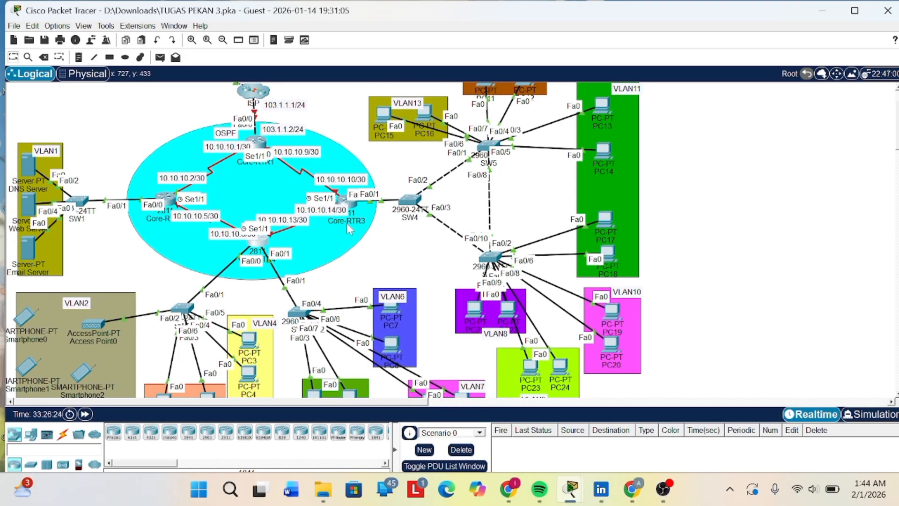
scroll(349, 199, down, 1)
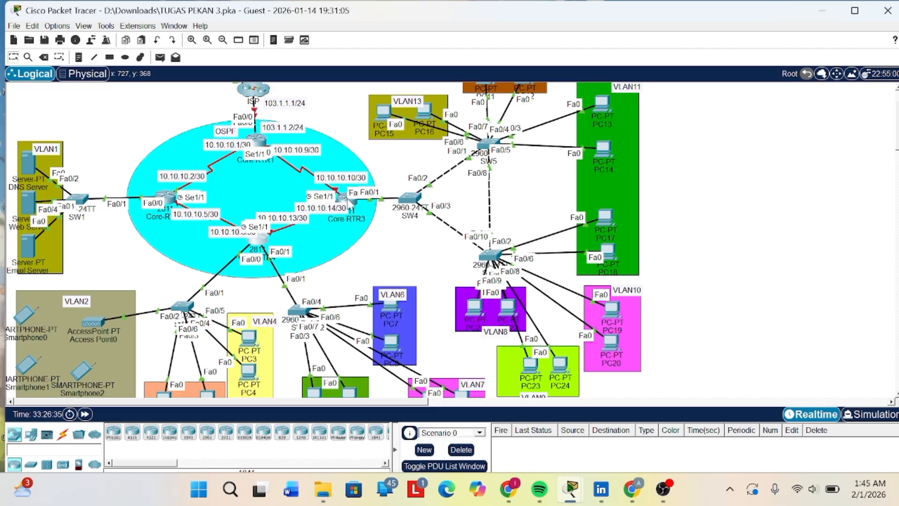
- Try to display the IP routing table on Core-RTR3 with show ip route from global configuration mode
click(347, 199)
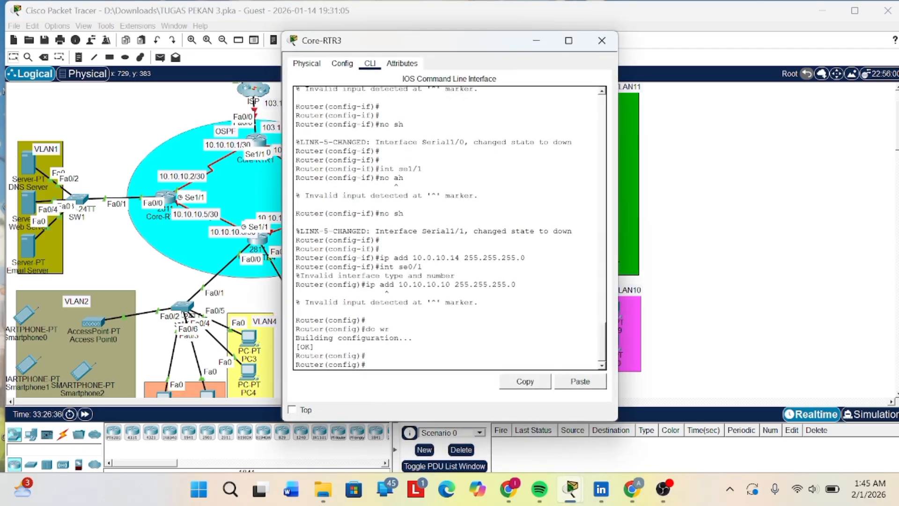
key(Return)
key(Return)
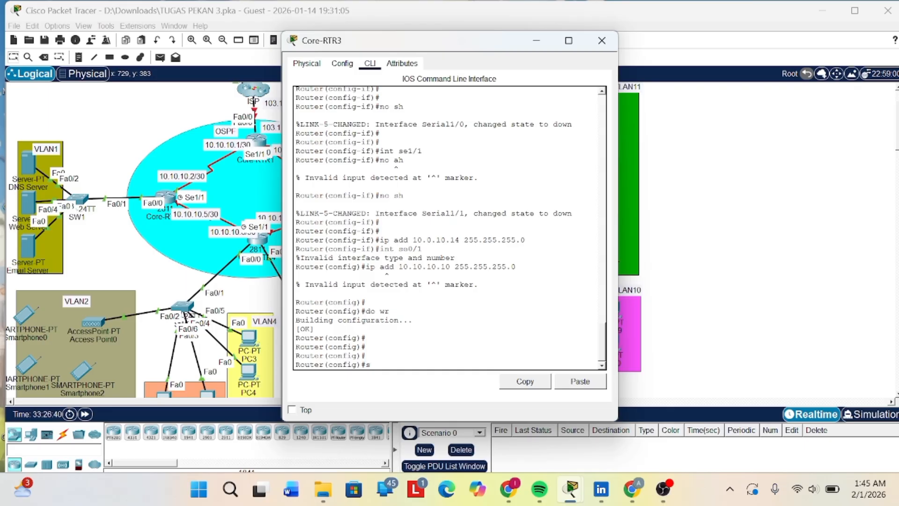
text(how ip route)
key(Return)
key(Return)
key(Return)
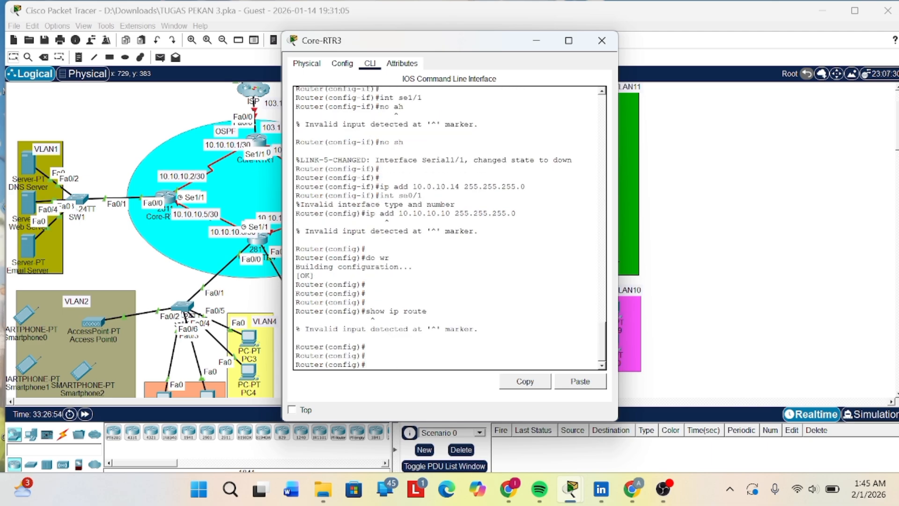
- Display Core-RTR3's IP routing table with do show ip route, and put its console away
key(Up)
key(ctrl+a)
text(do)
key(Return)
key(Return)
key(Return)
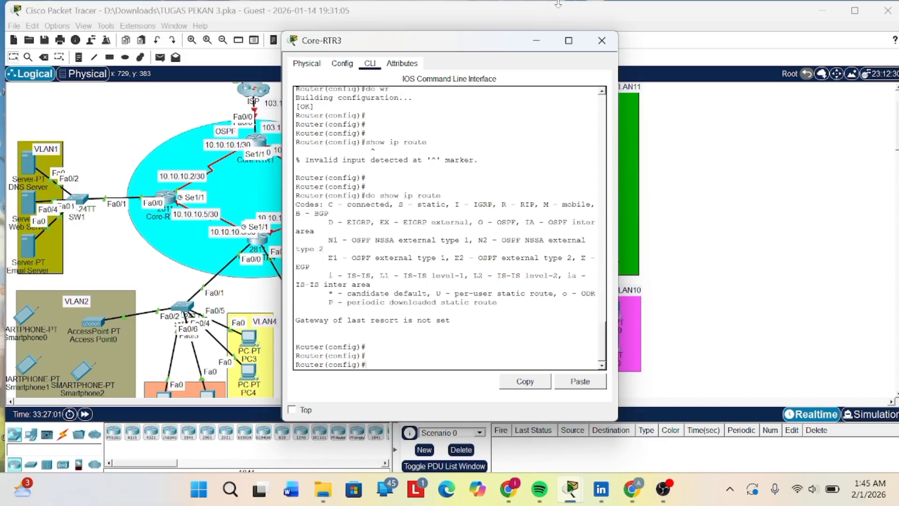
click(538, 34)
- Set PC18's IP configuration to DHCP and put its window away
scroll(478, 204, down, 1)
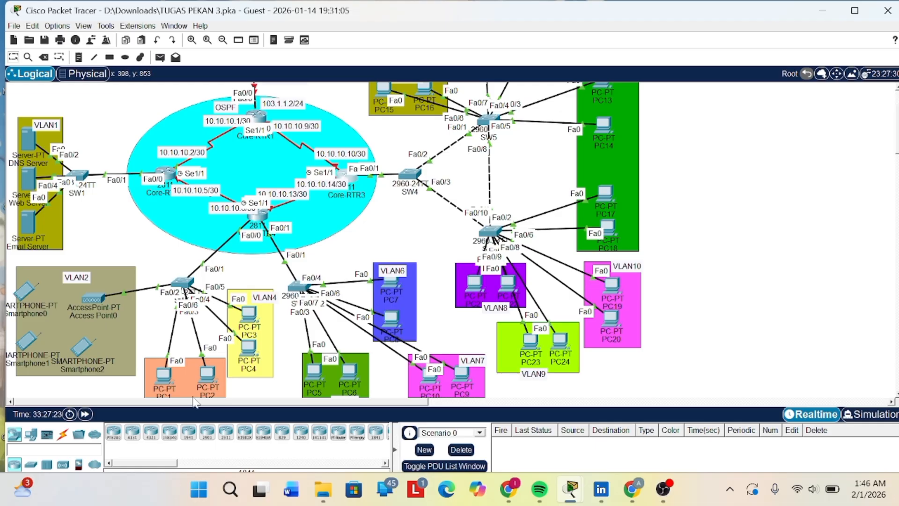
click(607, 224)
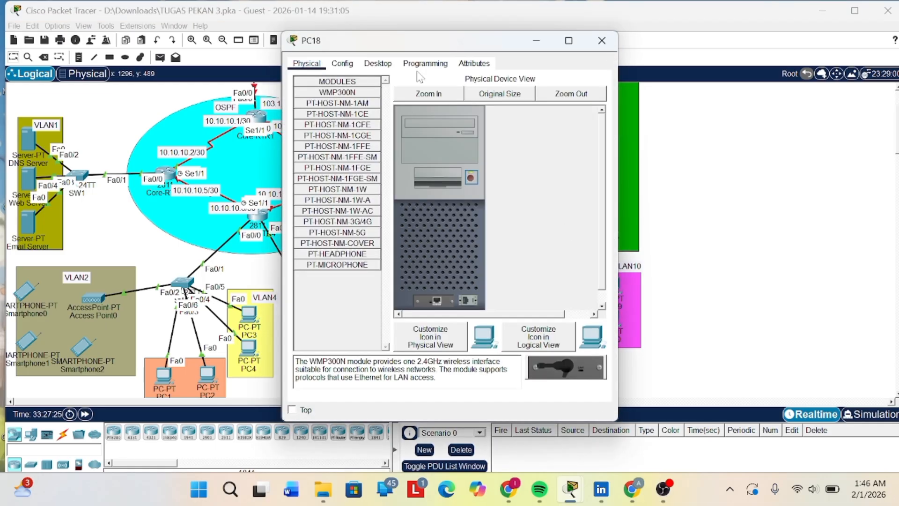
click(378, 63)
click(332, 94)
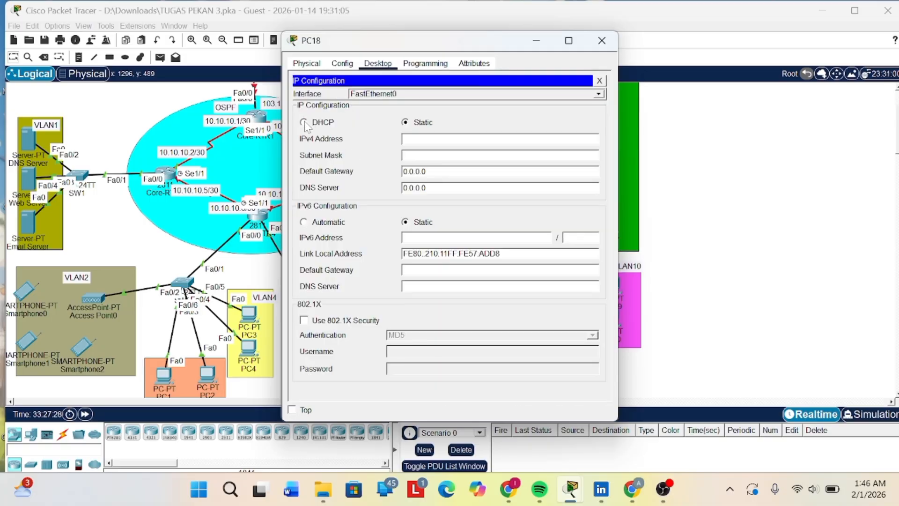
click(304, 122)
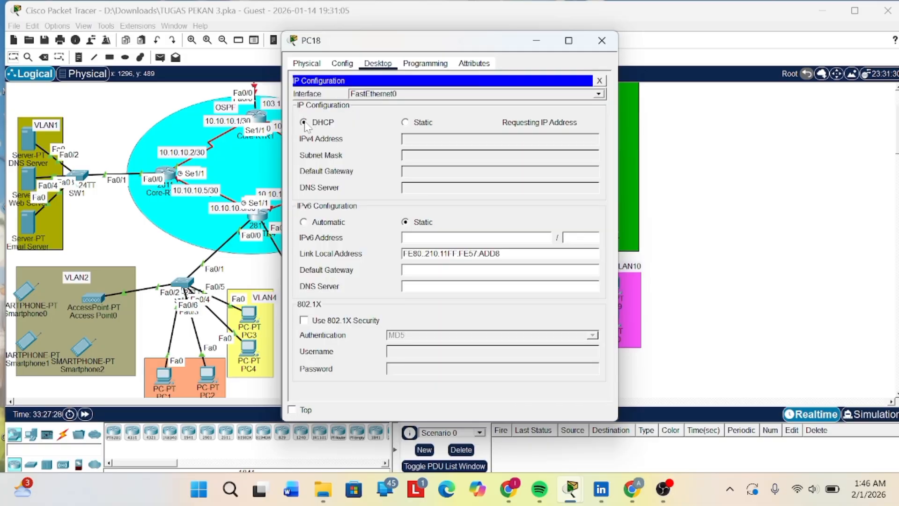
click(538, 42)
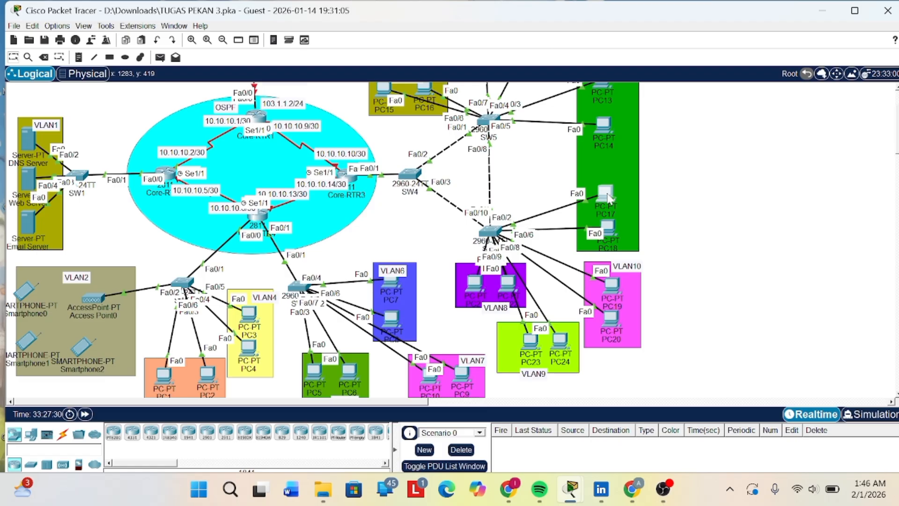
- Set PC17's IP configuration to DHCP and put its window away
click(608, 196)
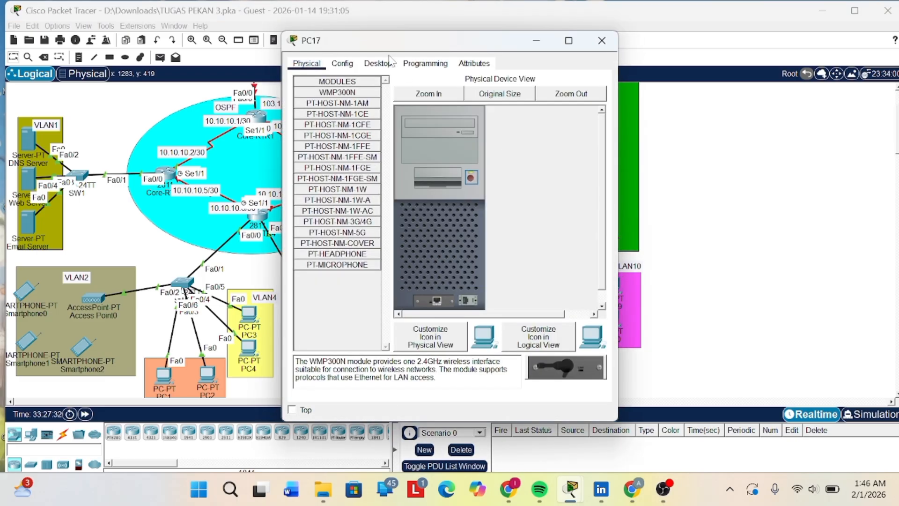
click(391, 62)
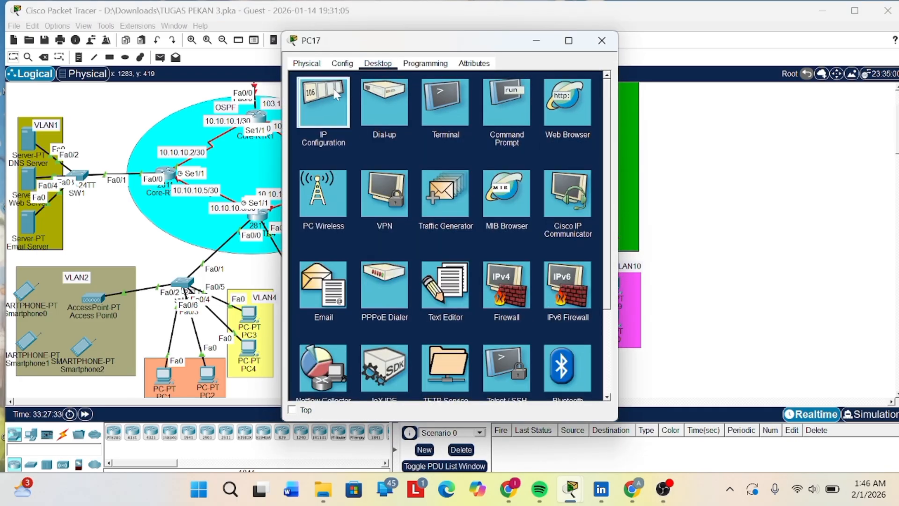
click(338, 92)
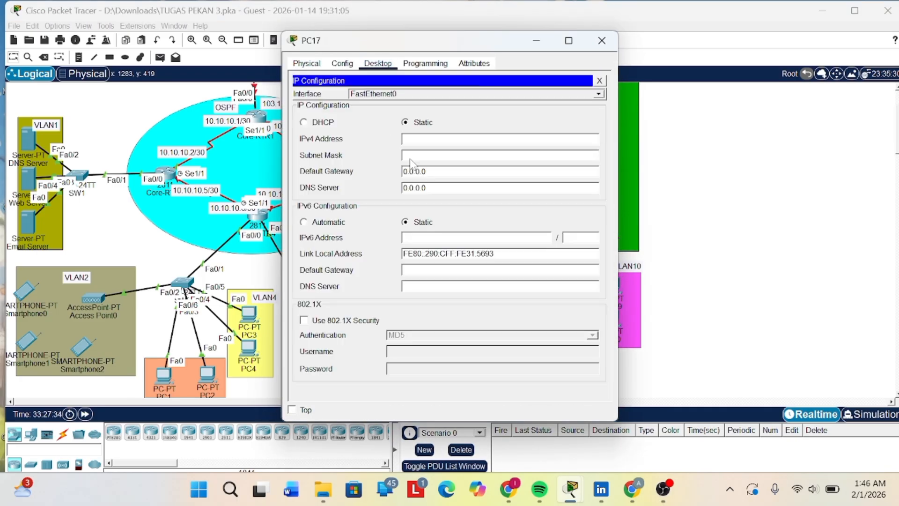
click(313, 122)
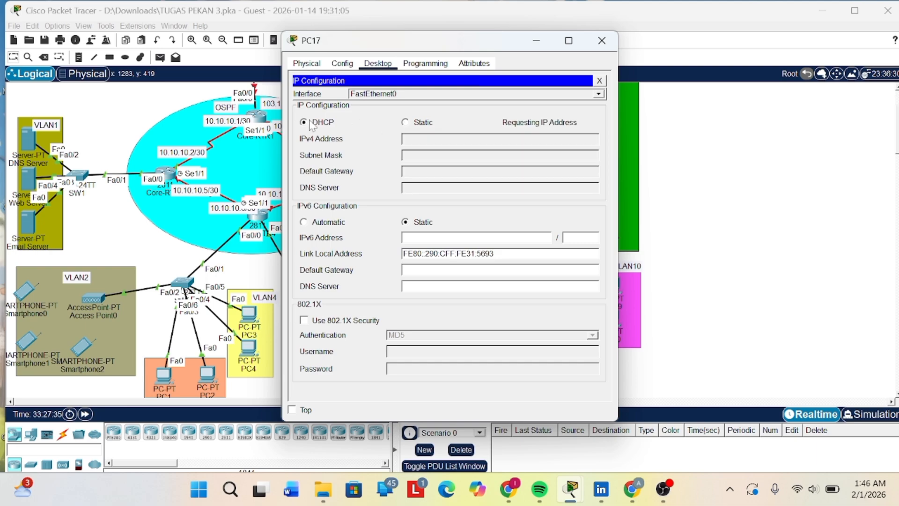
click(542, 42)
- Open the DNS service settings on DNS Server and read the activity instructions for Parts 8 to 12
scroll(542, 198, up, 1)
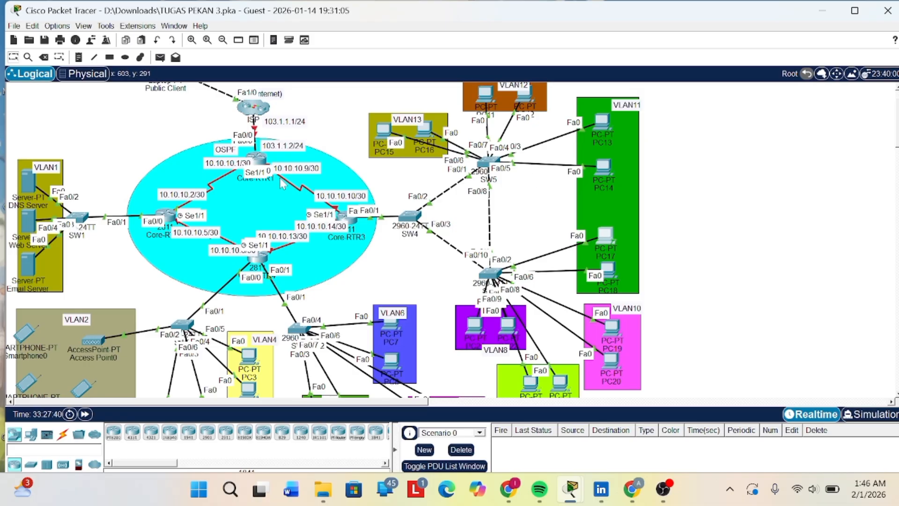
click(29, 186)
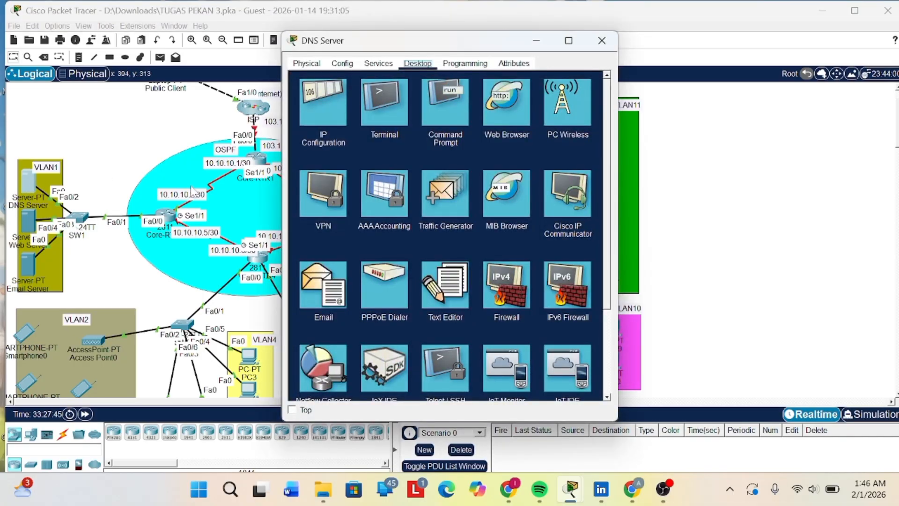
click(378, 64)
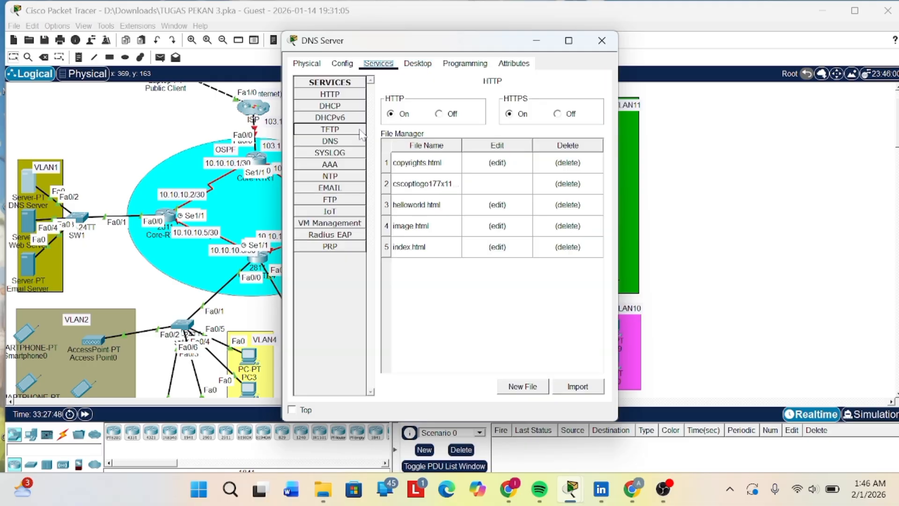
click(340, 143)
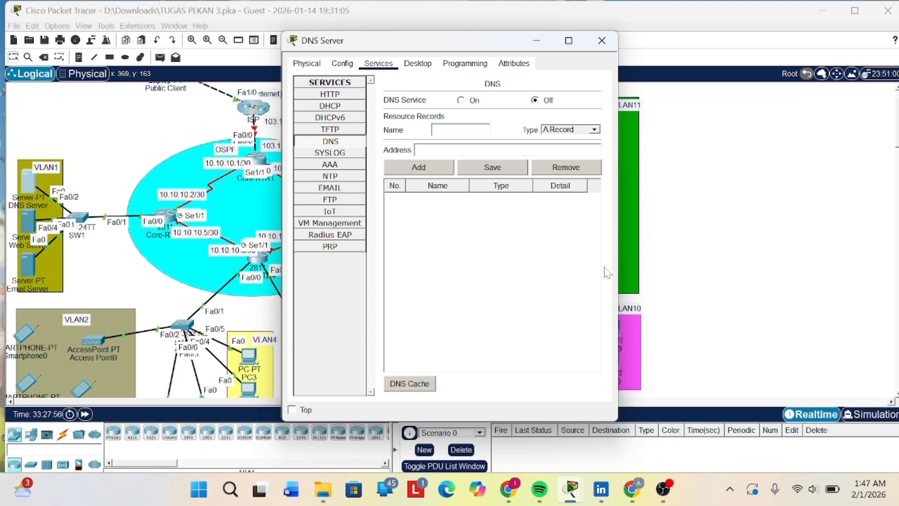
mouse_move(568, 492)
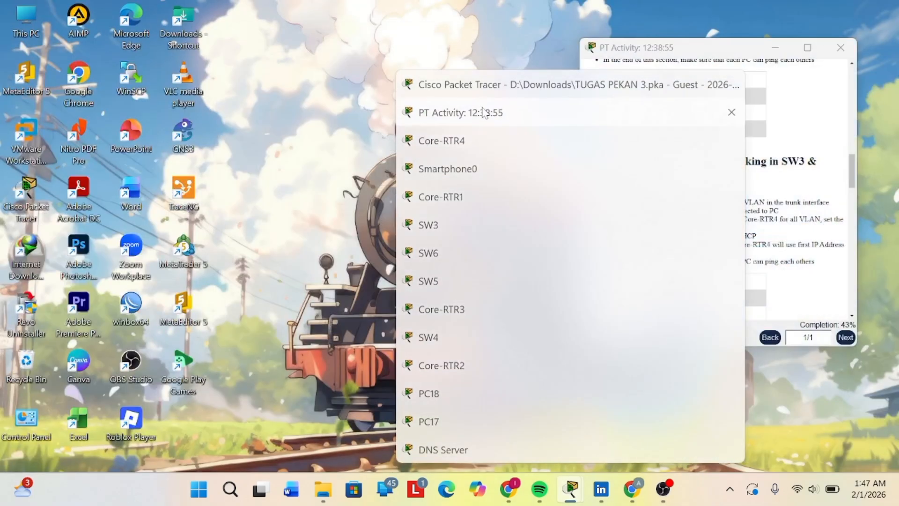
click(484, 113)
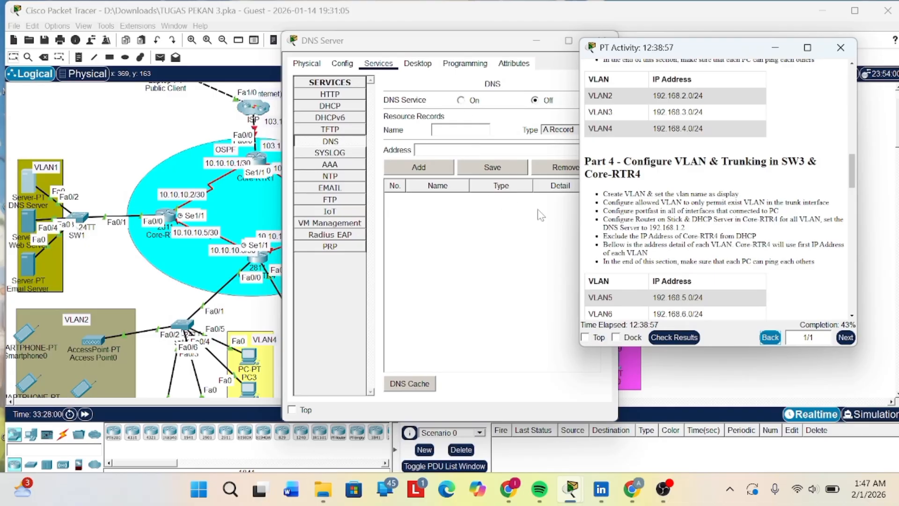
scroll(667, 156, down, 3)
scroll(667, 156, down, 10)
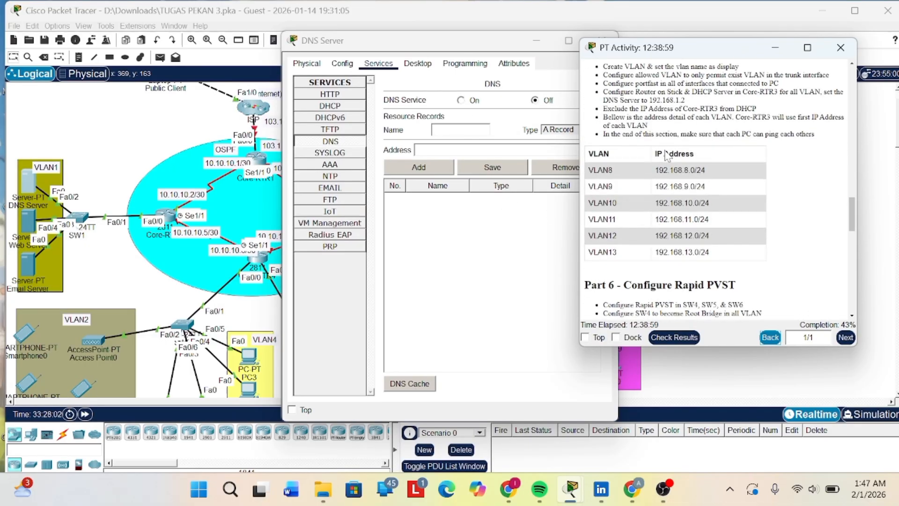
scroll(667, 156, down, 6)
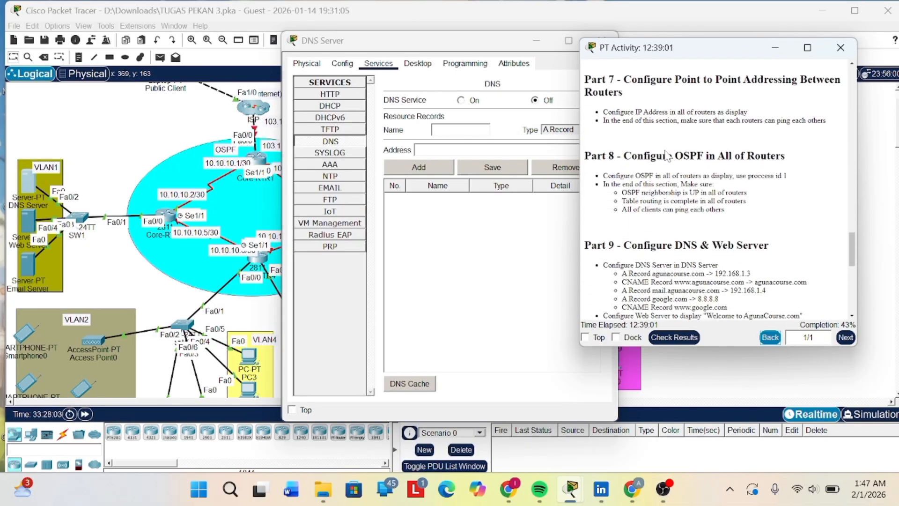
scroll(667, 156, down, 6)
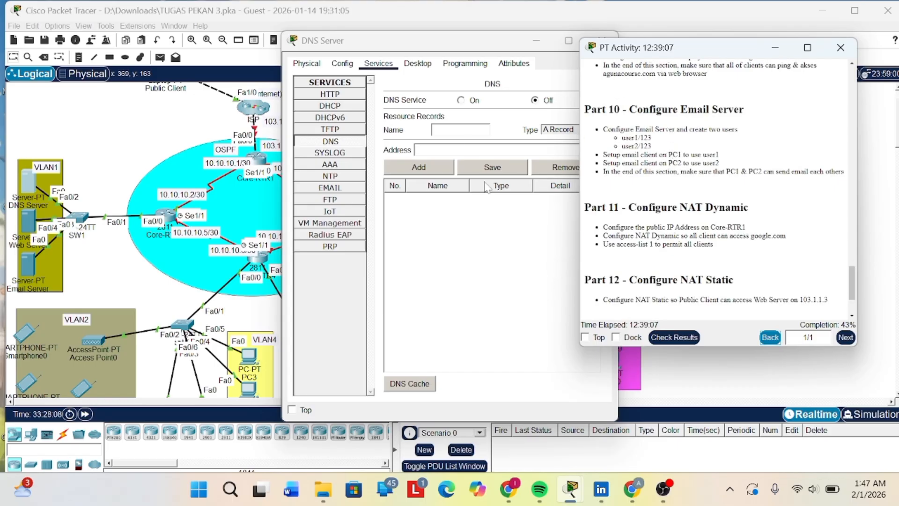
- Add an A record named agnacosrce with address 192.168.3.1 on DNS Server, and put the server and activity windows away
click(470, 150)
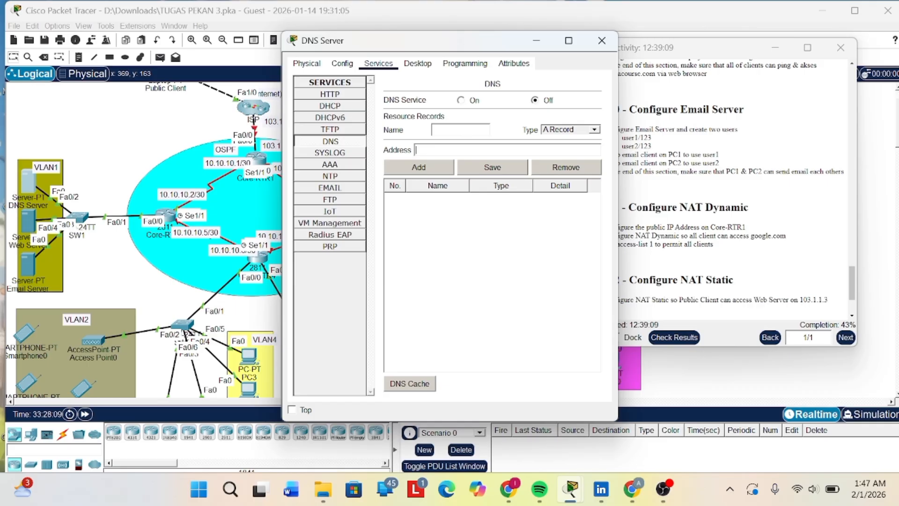
text(192.168)
text(.1)
key(BackSpace)
key(BackSpace)
text(.168.3.1)
text(ag)
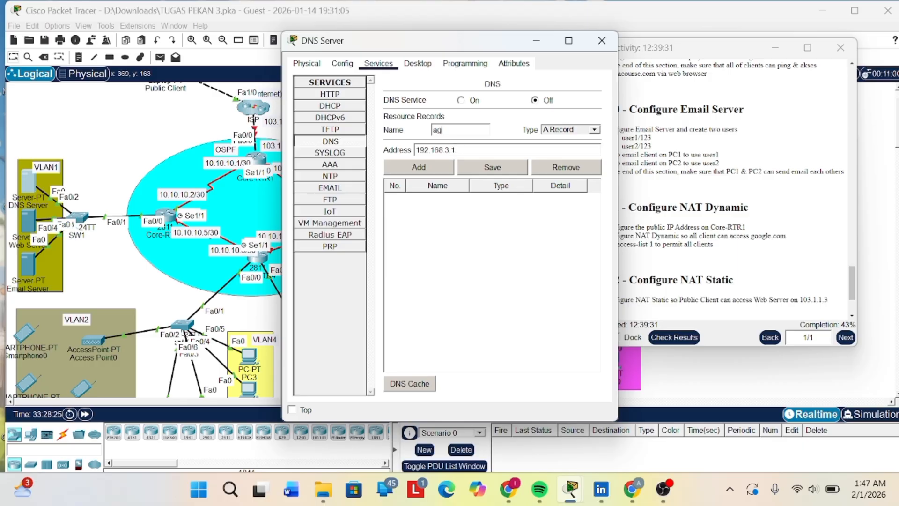
text(nacosrd)
text(e)
click(424, 166)
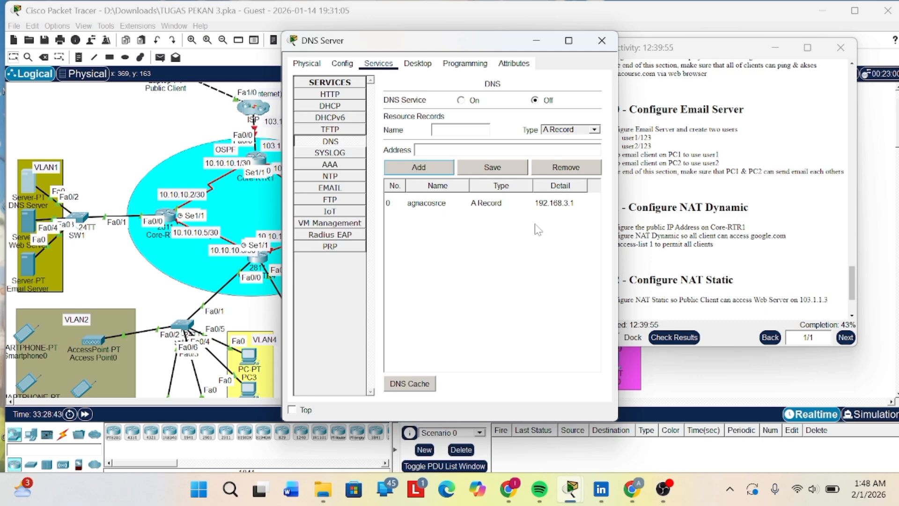
click(536, 41)
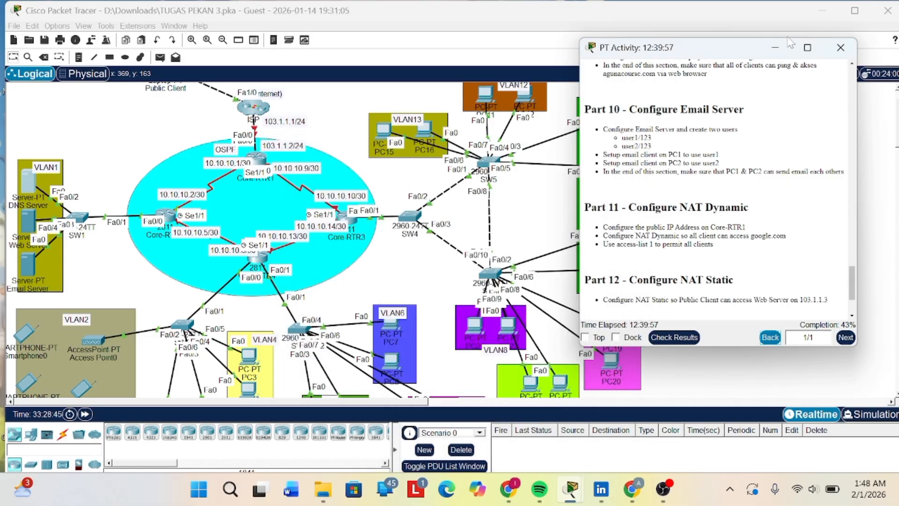
click(774, 47)
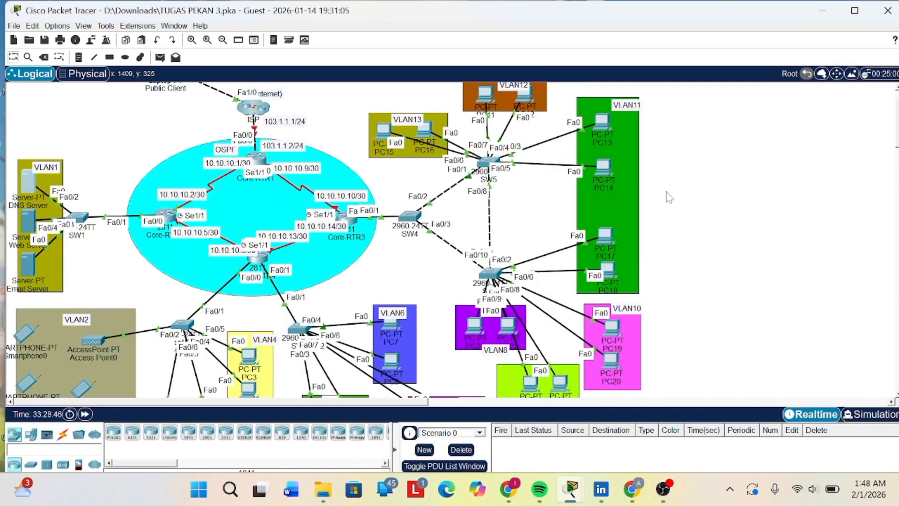
- Open Core-RTR1's console and enter interface configuration for fa0/1, followed by fa0/0
scroll(605, 216, down, 3)
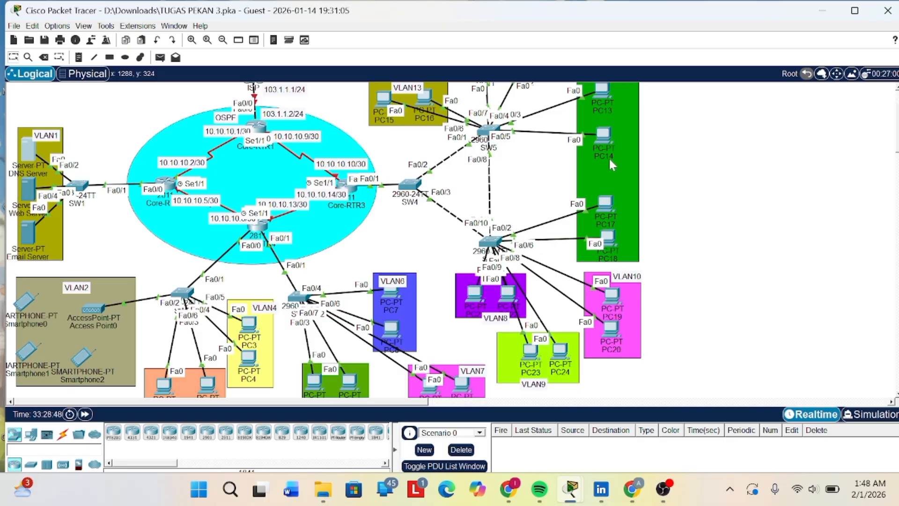
mouse_move(609, 157)
scroll(747, 178, up, 1)
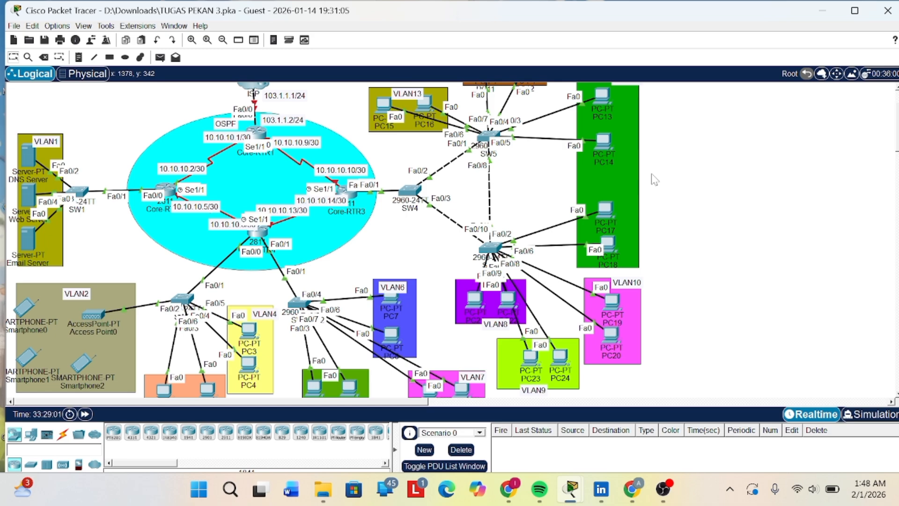
click(254, 150)
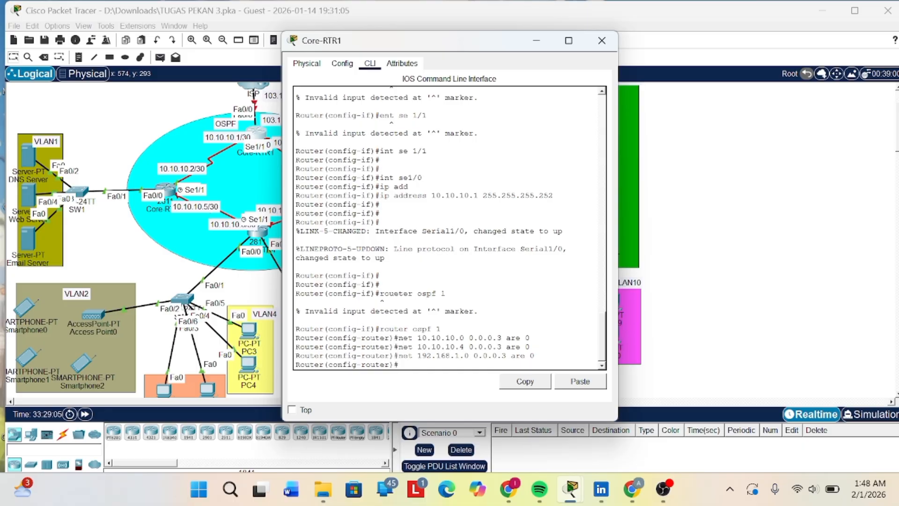
key(Return)
key(Return)
key(Return)
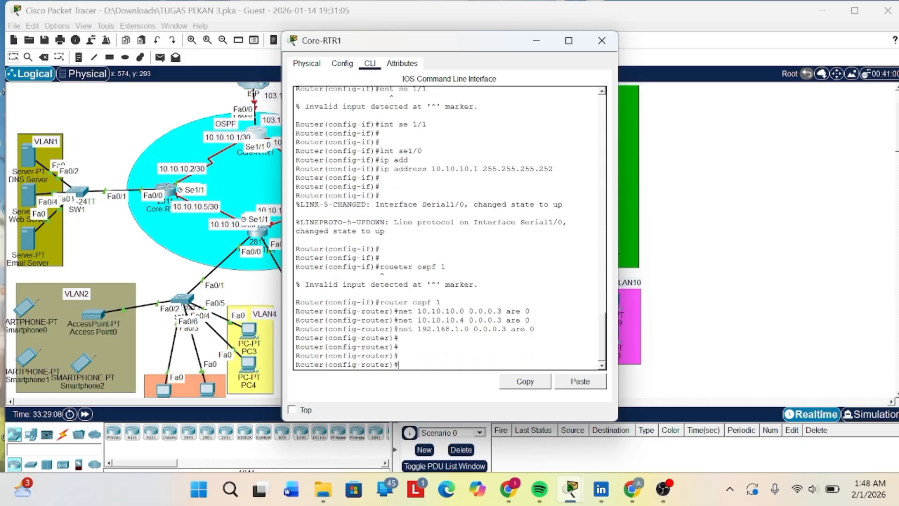
text(int fa0/1)
key(Return)
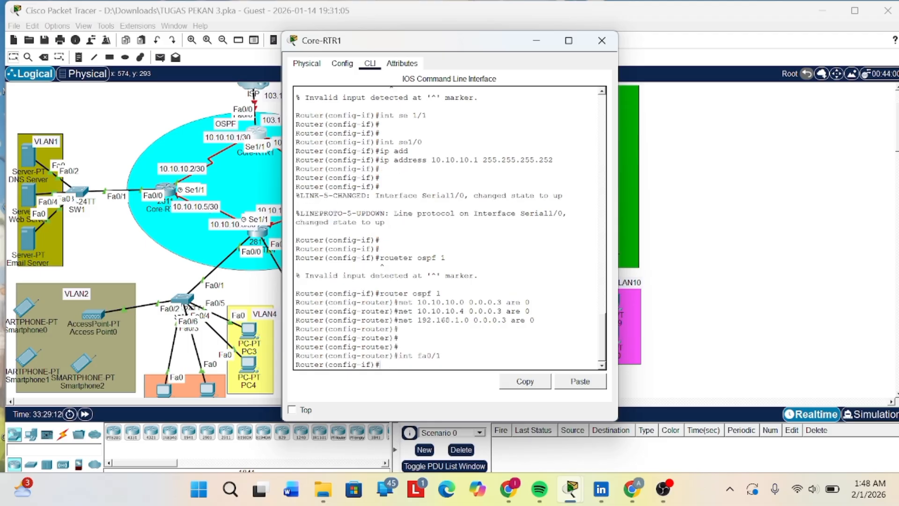
text(int fa0/0/)
key(BackSpace)
key(Return)
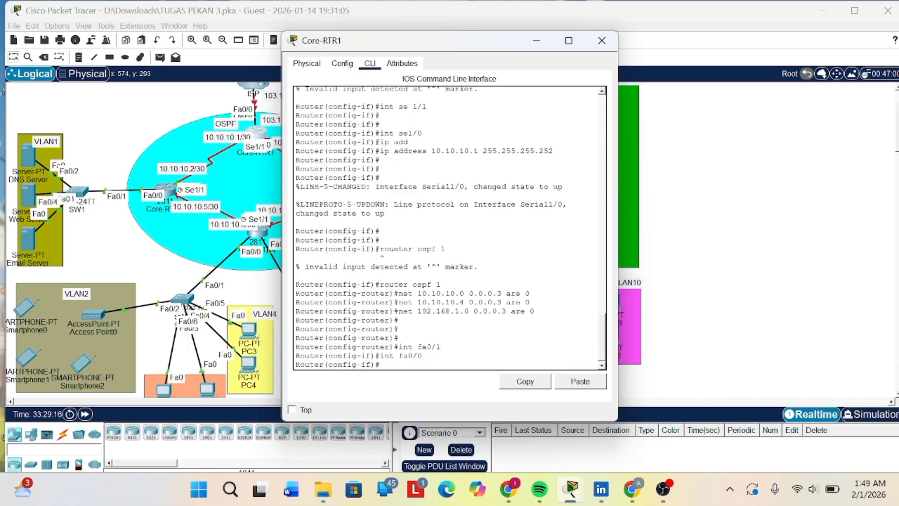
- Enable Core-RTR1's fa0/0 interface with no shut, correcting the mistyped no ahut
text(no ahut)
key(Return)
key(Return)
key(Up)
key(Left)
key(Left)
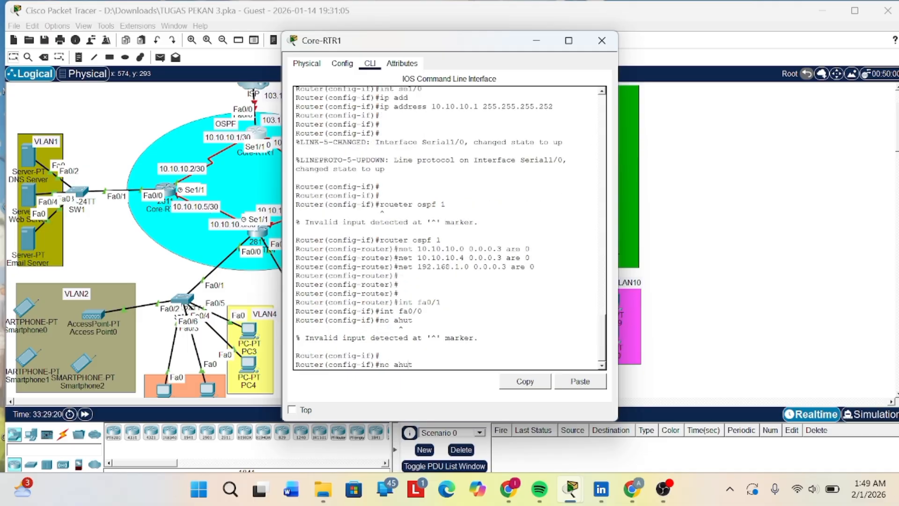
key(BackSpace)
text(s)
key(Return)
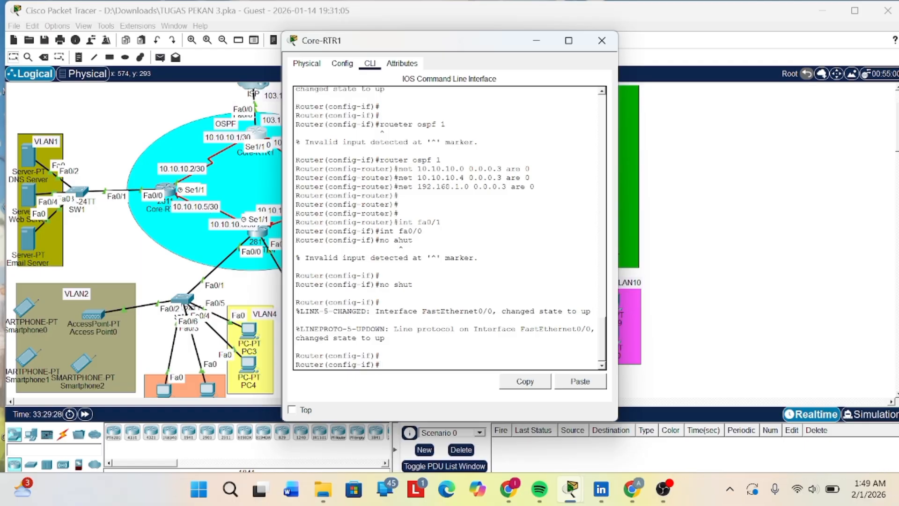
- Try to ping from Core-RTR1 with doping 8.8.8, and put its console away
text(doping 8.8.88.)
key(BackSpace)
key(Return)
key(Return)
key(Return)
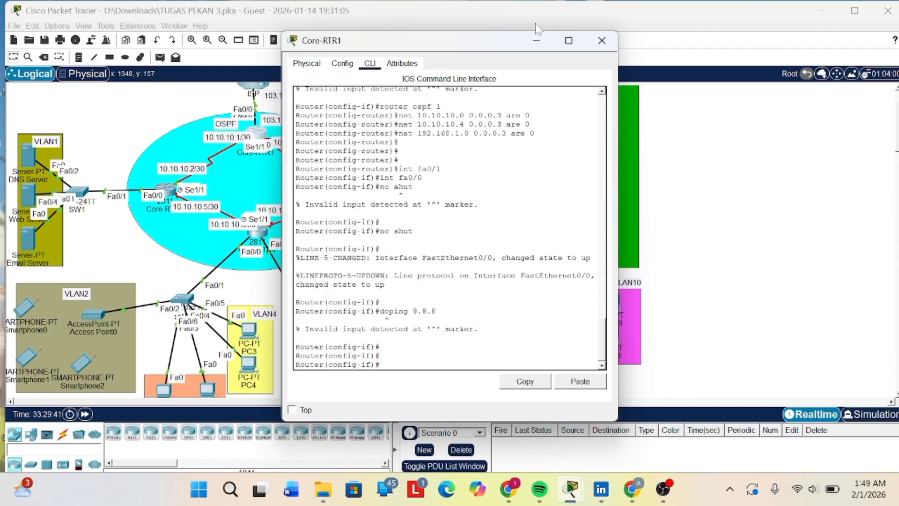
click(536, 42)
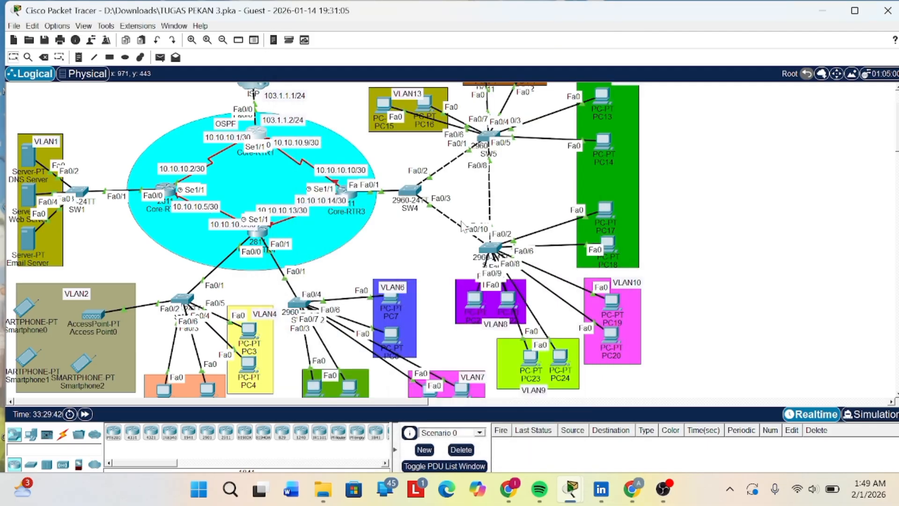
- Open Core-RTR2's console and try to enter configuration mode with en, the enable password and conf t
scroll(488, 249, down, 1)
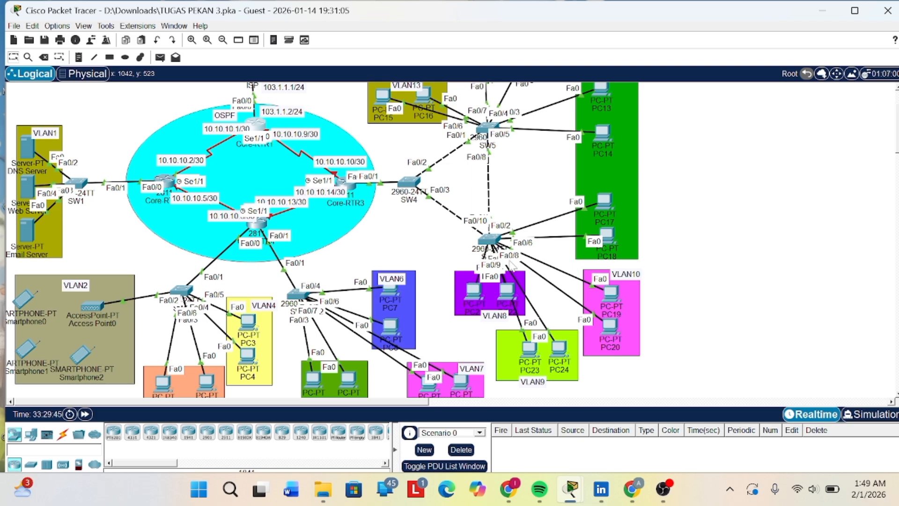
scroll(516, 274, up, 1)
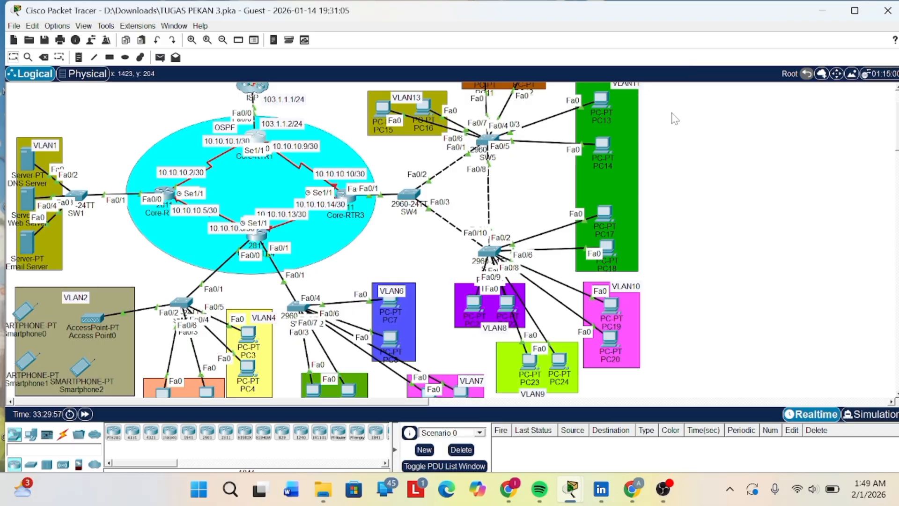
scroll(674, 118, up, 2)
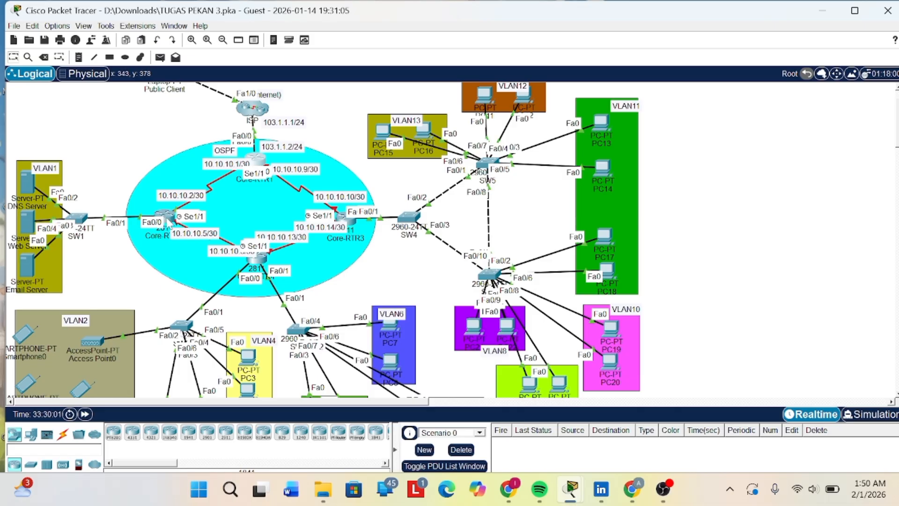
click(166, 220)
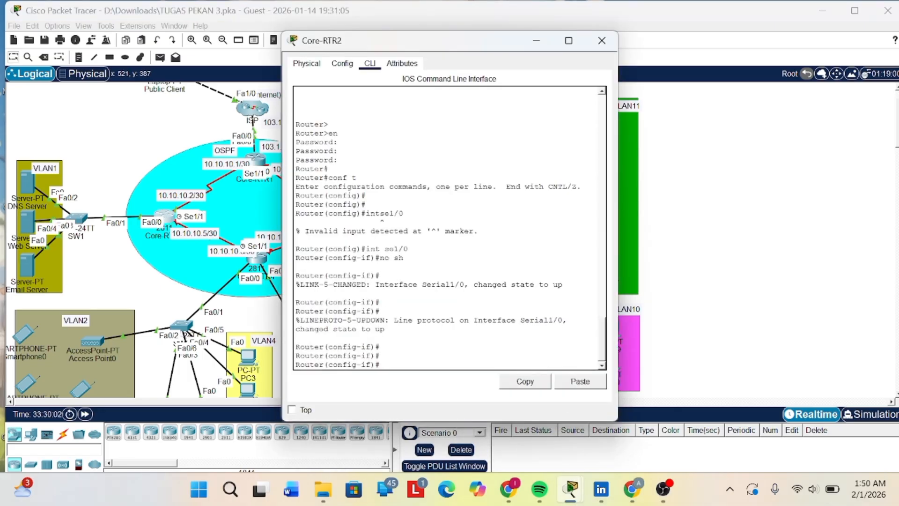
key(Return)
key(Return)
key(Return)
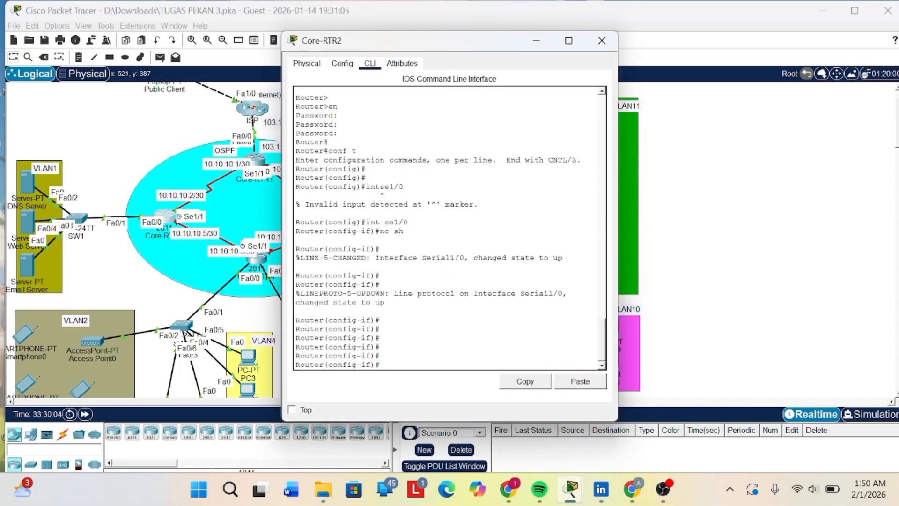
text(en)
key(Return)
text(config)#c)
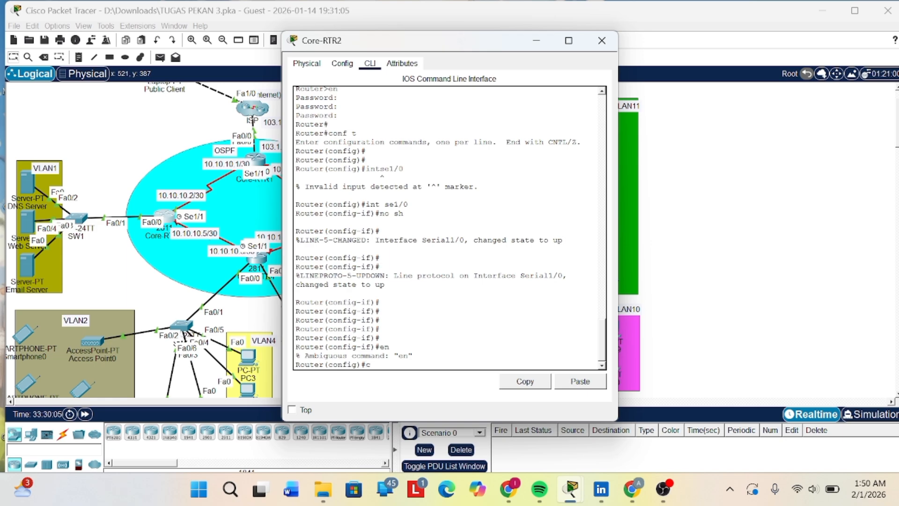
text(isco)
key(Return)
key(Return)
text(conf t)
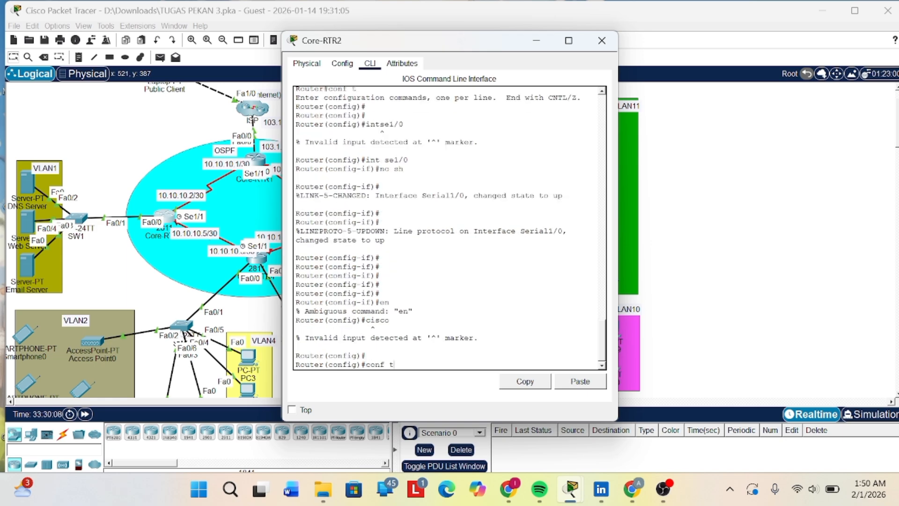
key(Return)
key(Return)
key(Return)
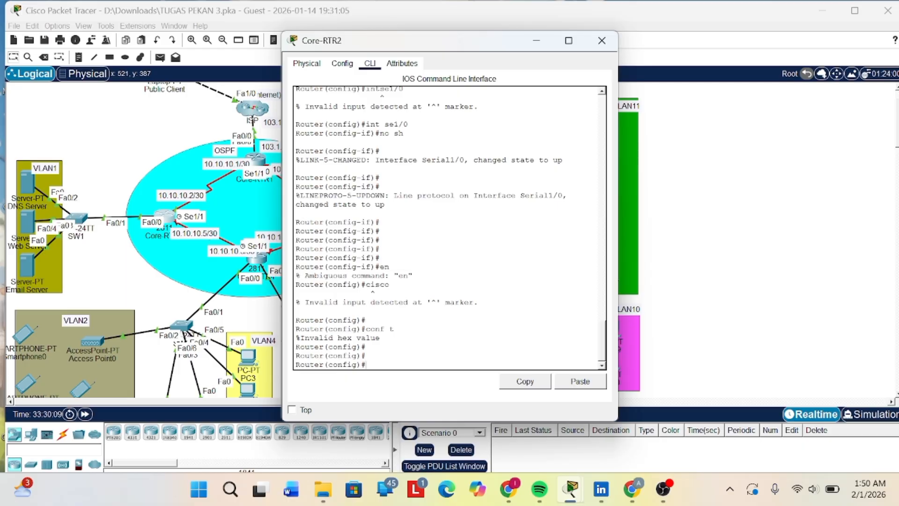
- Try to add an access list on Core-RTR2 with access-list ip 102.168.2.0 0.0.0.0255
text(acc)
key(Tab)
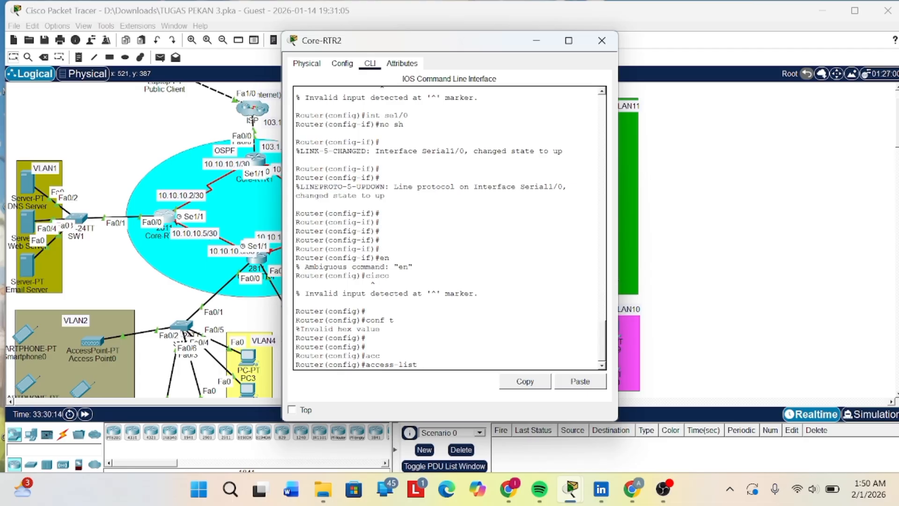
text(102)
text(ip)
key(Right)
key(Right)
text(.168.2.0 0.0.0.0255)
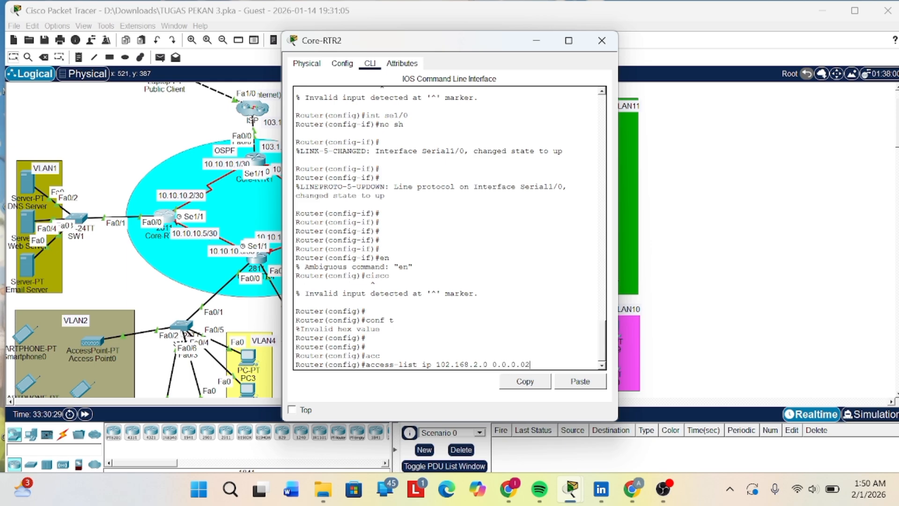
key(Return)
key(Return)
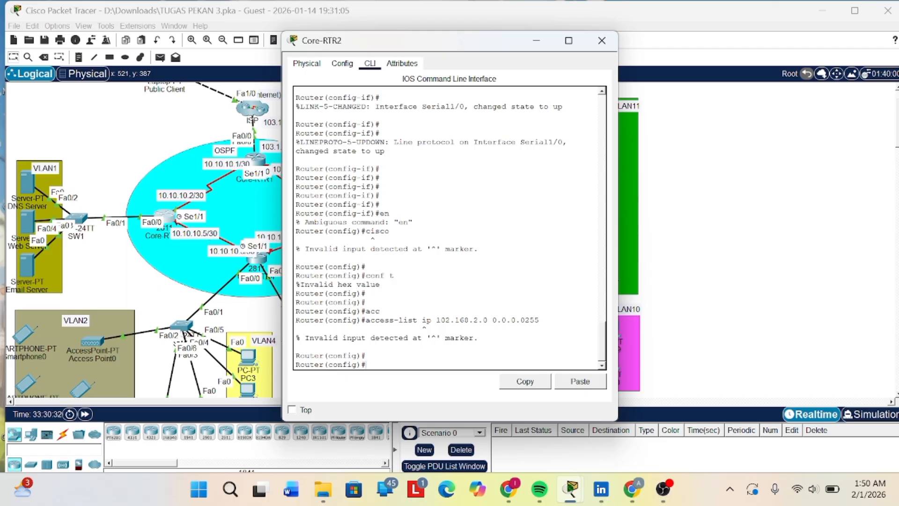
- Try to enter an int deny command on Core-RTR2 and put its console away
text(iny)
key(BackSpace)
text(t dennys)
click(536, 41)
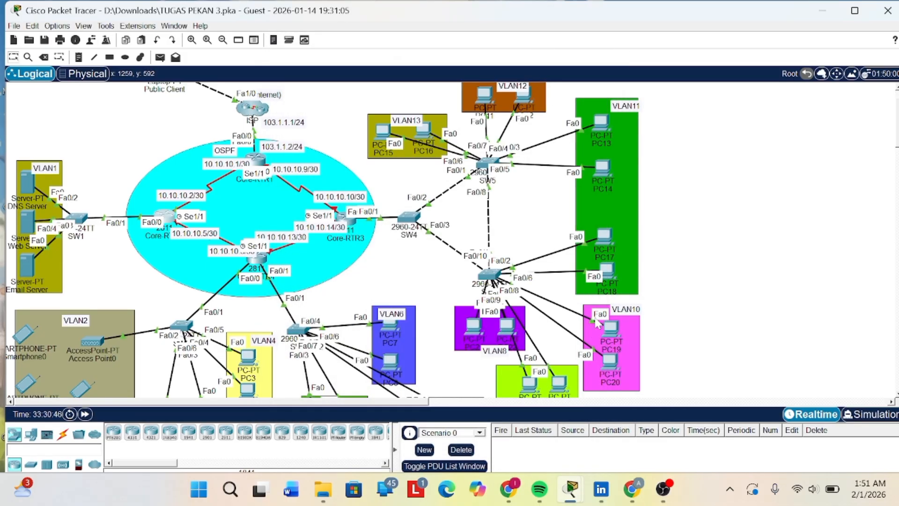
scroll(597, 323, down, 1)
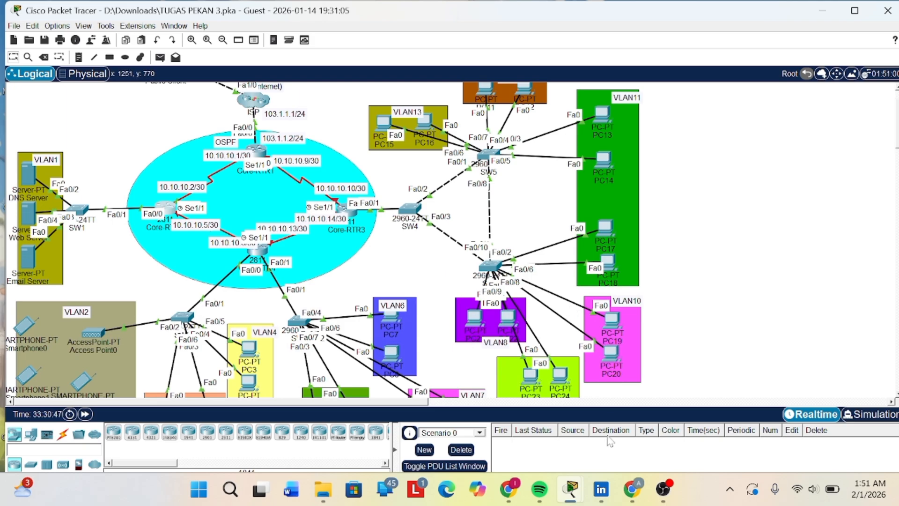
mouse_move(665, 490)
click(673, 434)
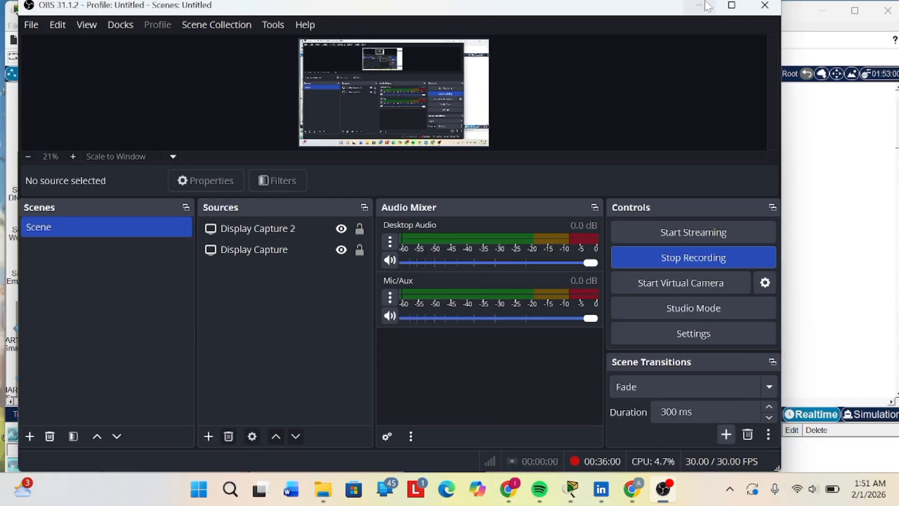
click(699, 8)
scroll(568, 180, up, 3)
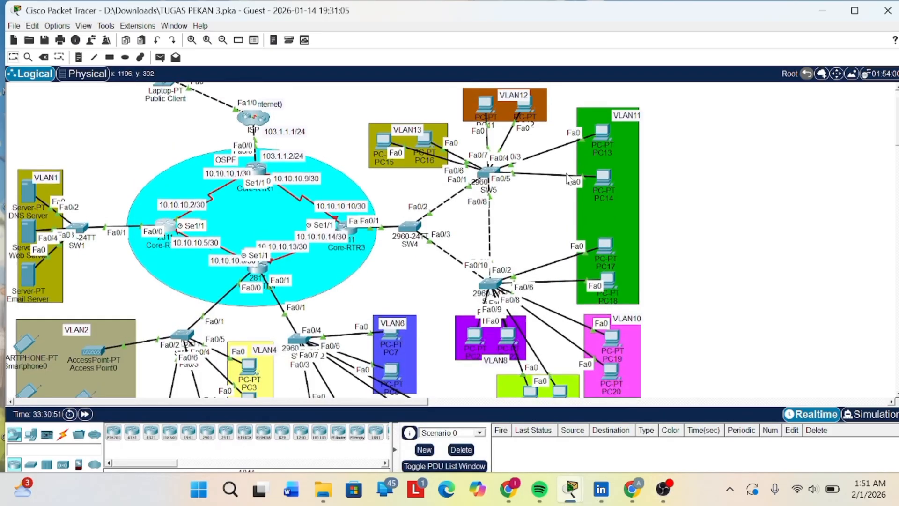
scroll(562, 167, up, 3)
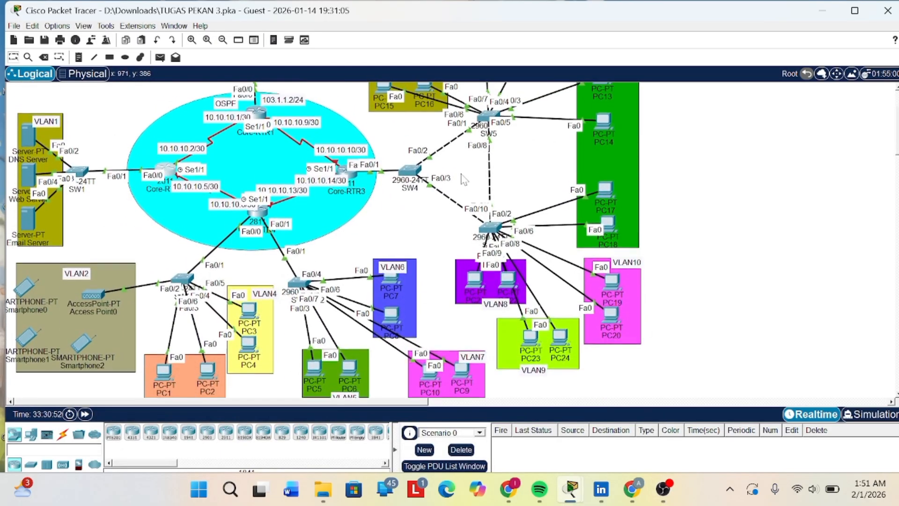
scroll(464, 180, up, 6)
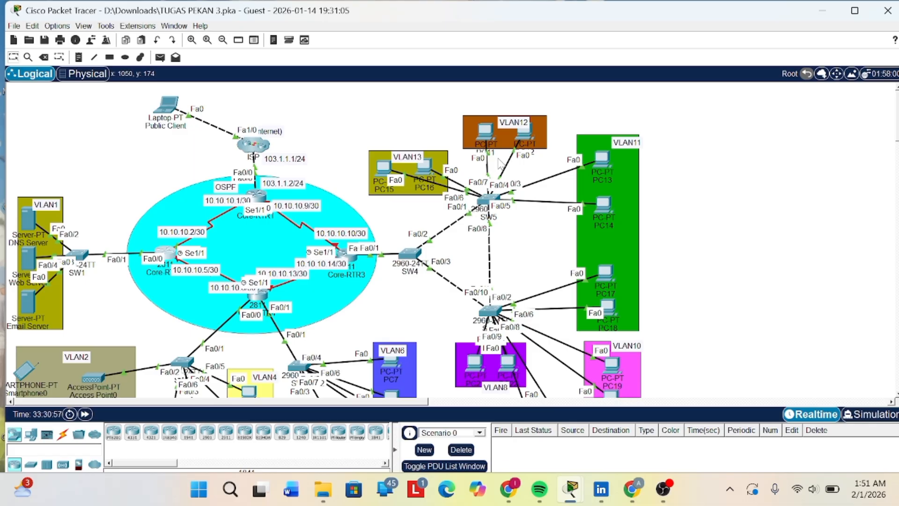
scroll(310, 164, down, 2)
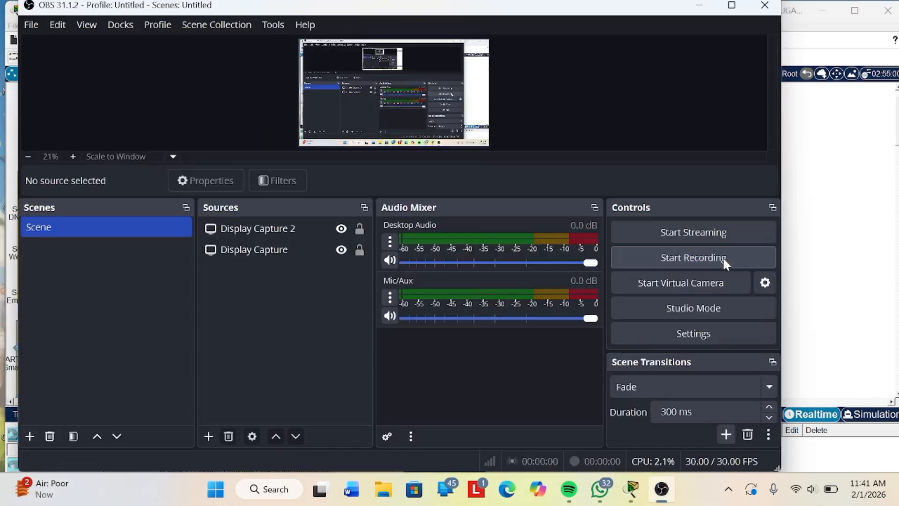
click(723, 257)
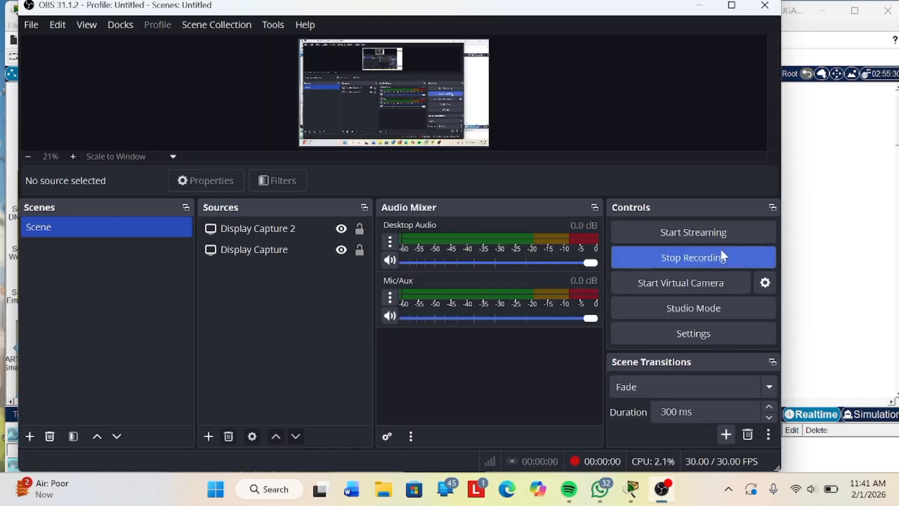
click(700, 6)
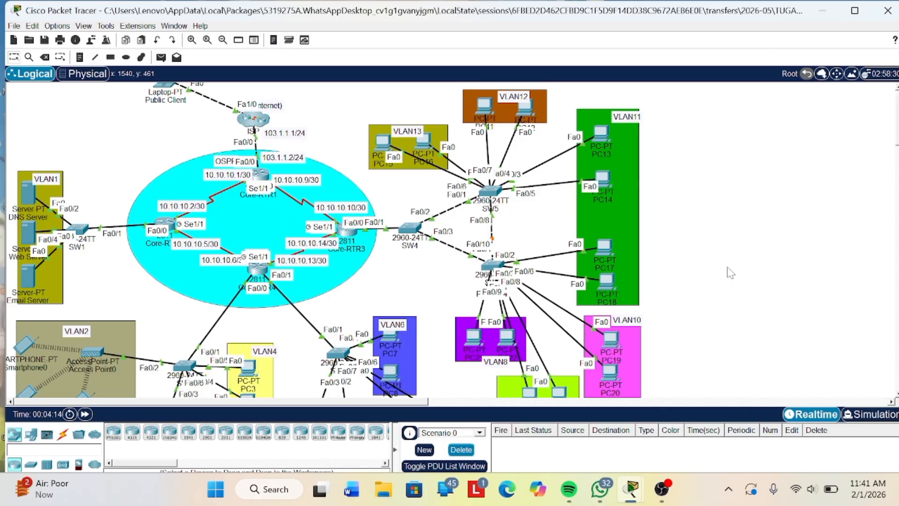
scroll(406, 200, down, 3)
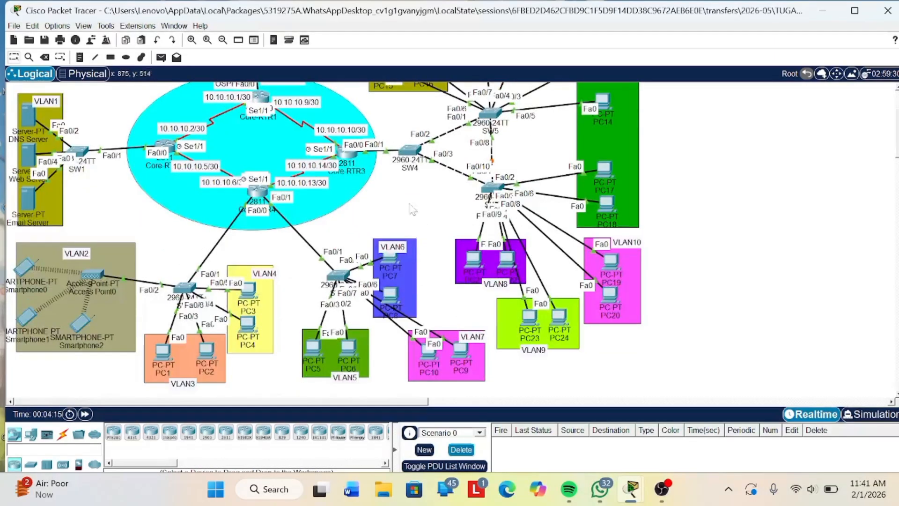
scroll(406, 200, up, 4)
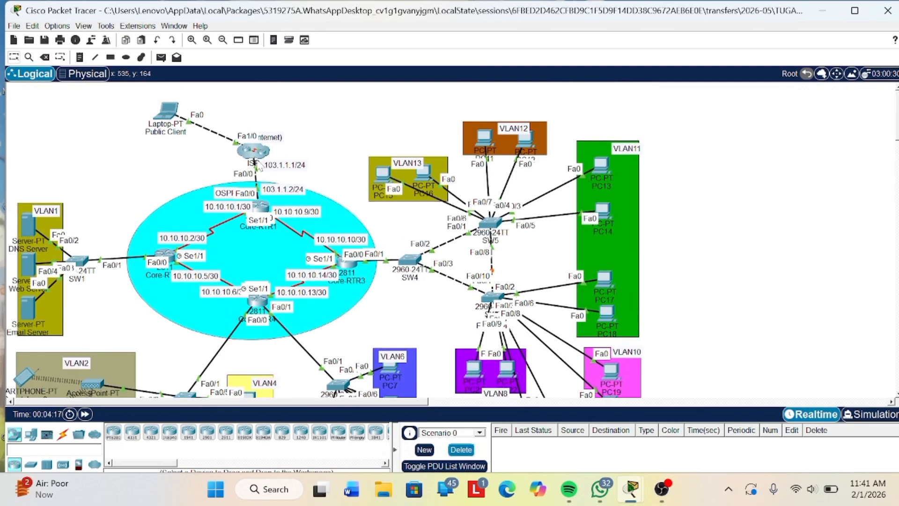
scroll(135, 89, down, 1)
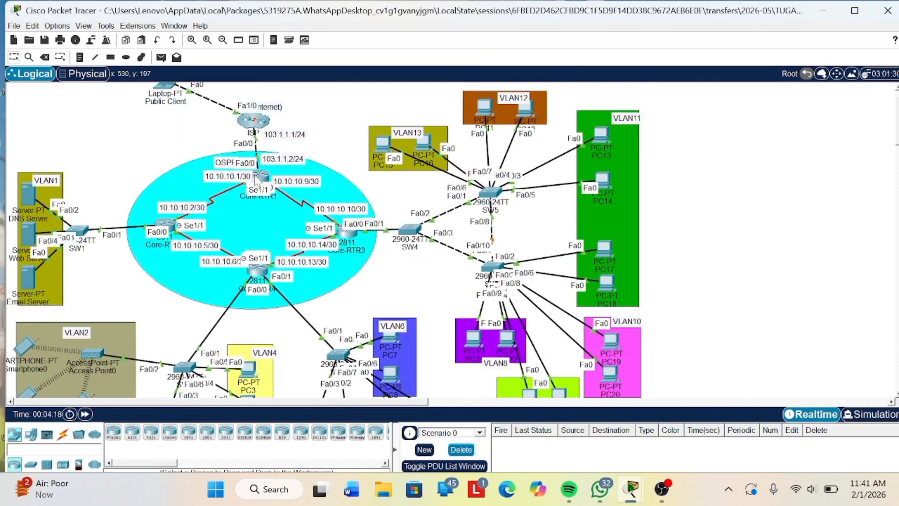
- Test connectivity within VLAN11 by sending a simple PDU from PC18 to PC14 twice
click(161, 57)
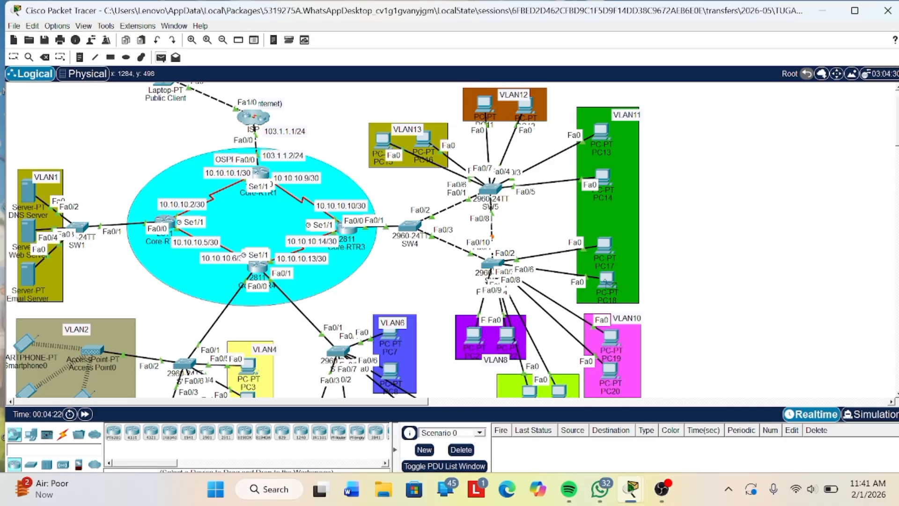
click(606, 279)
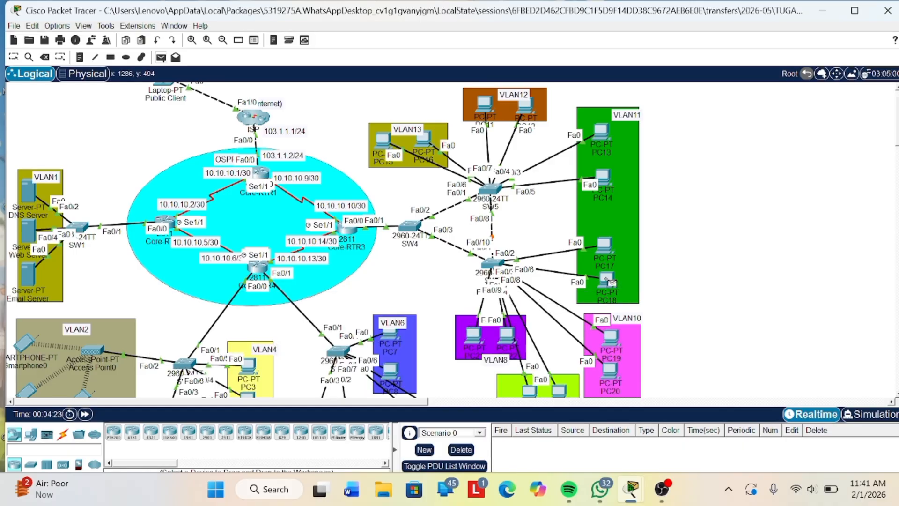
click(603, 180)
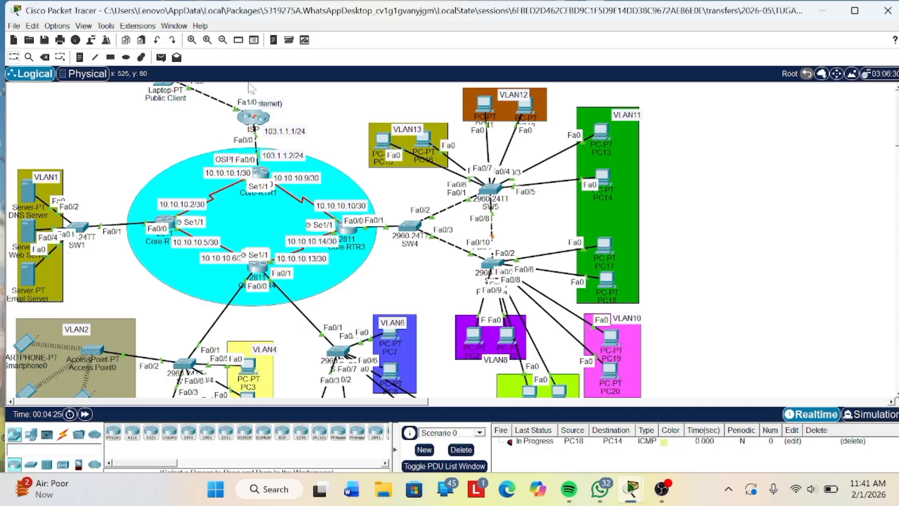
click(161, 57)
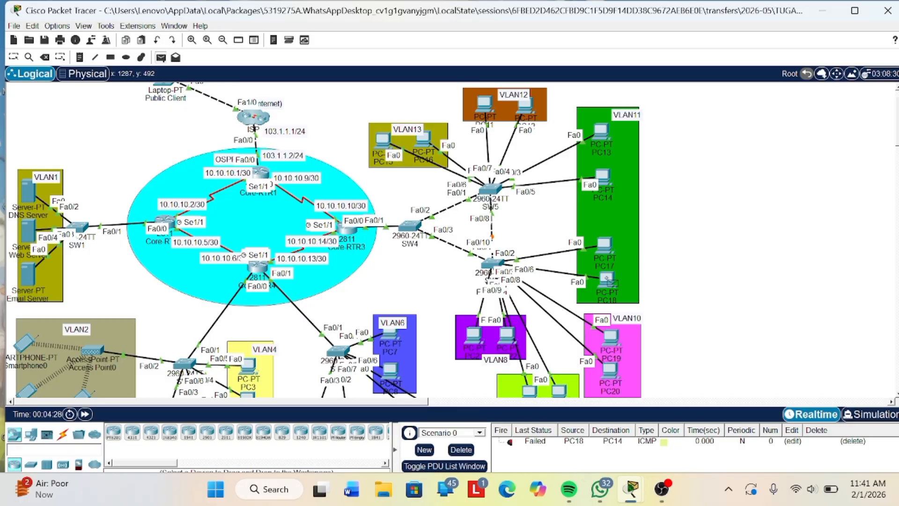
click(611, 282)
click(603, 177)
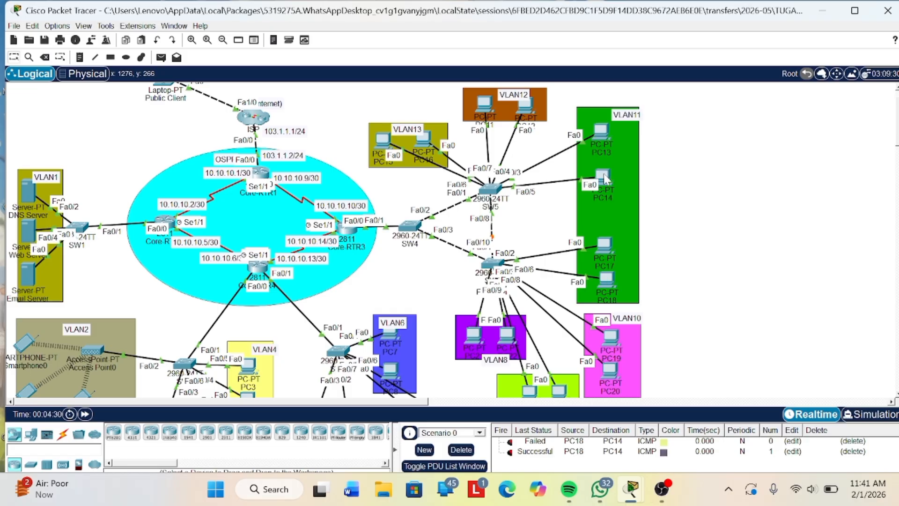
- Bring up the Superlab 3 activity instructions, maximize them and look over the basic configuration and VLAN tasks
scroll(505, 364, down, 5)
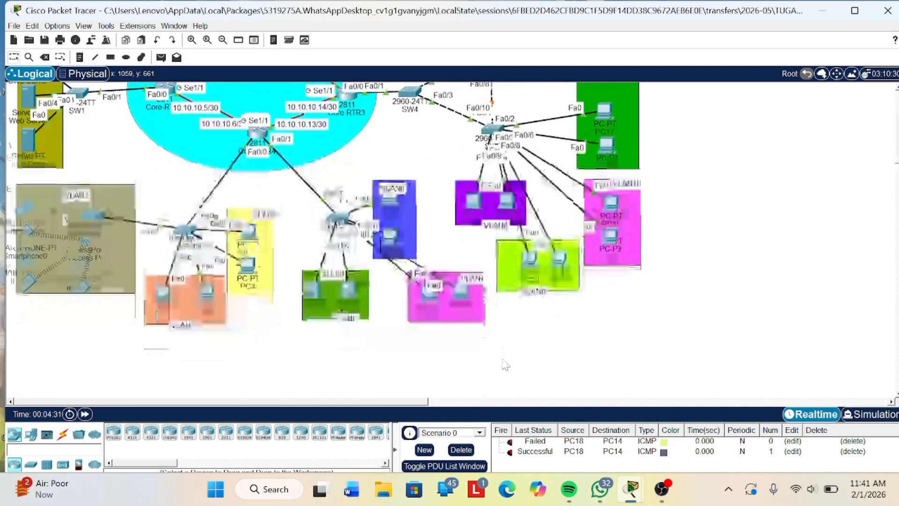
scroll(461, 259, up, 3)
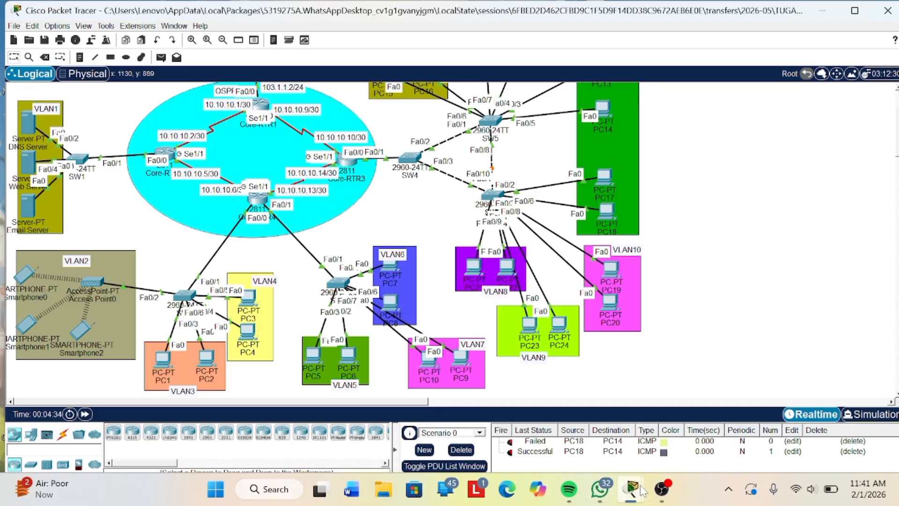
mouse_move(631, 489)
click(702, 412)
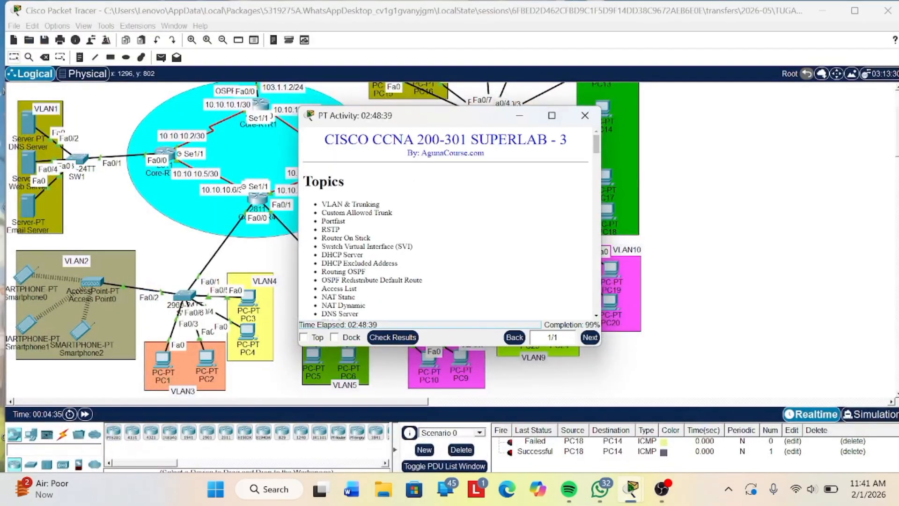
click(557, 117)
scroll(501, 255, down, 7)
scroll(388, 270, up, 4)
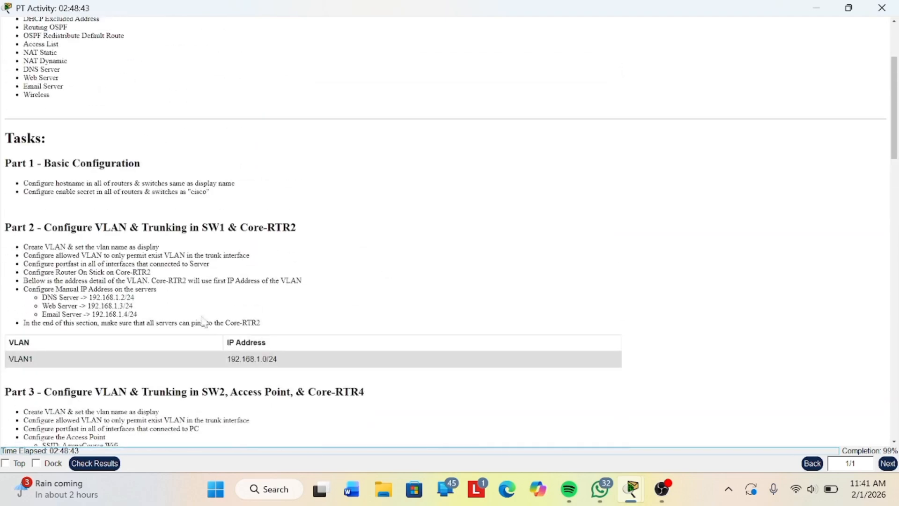
- Check the activity results and review the status of every assessment item from Core-RTR1 through Web Server
click(94, 464)
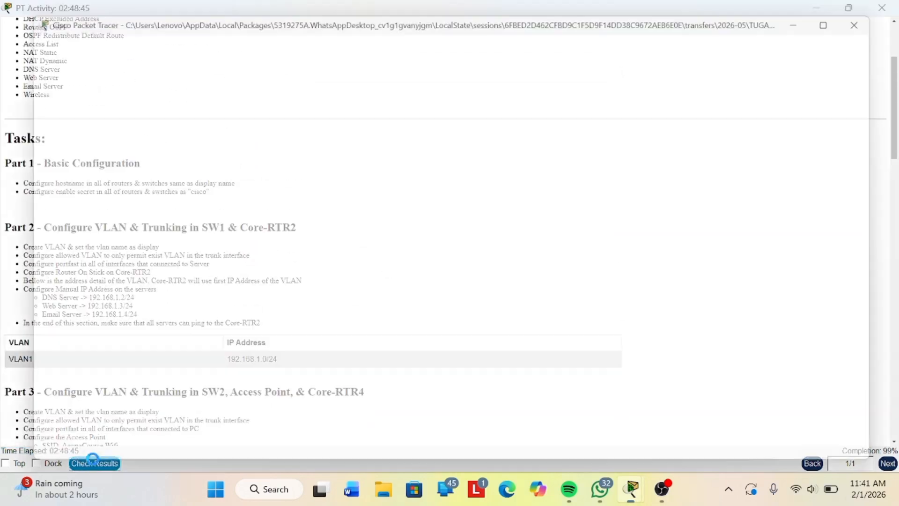
click(130, 82)
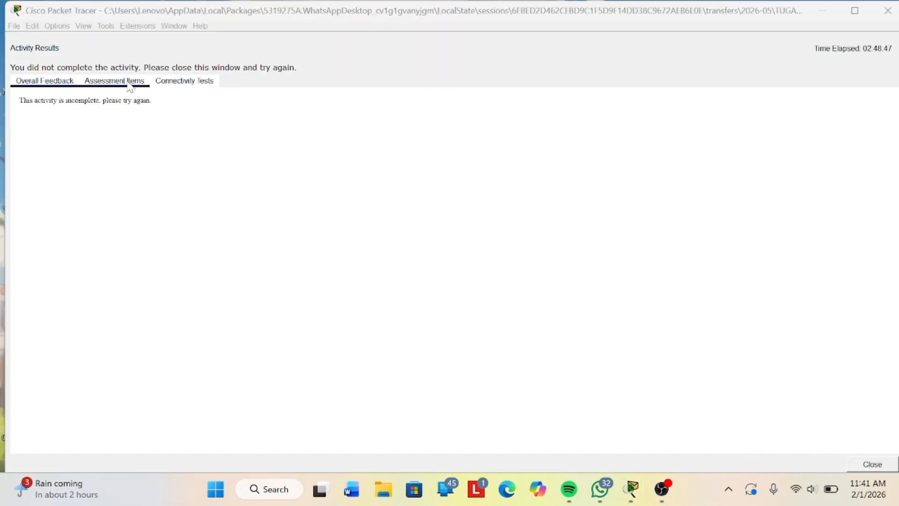
scroll(354, 248, down, 1)
scroll(354, 248, down, 5)
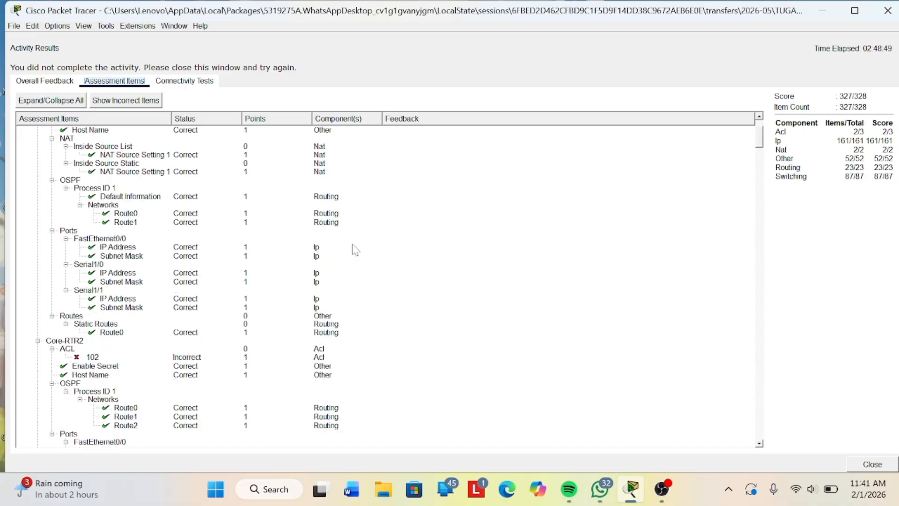
scroll(167, 280, down, 1)
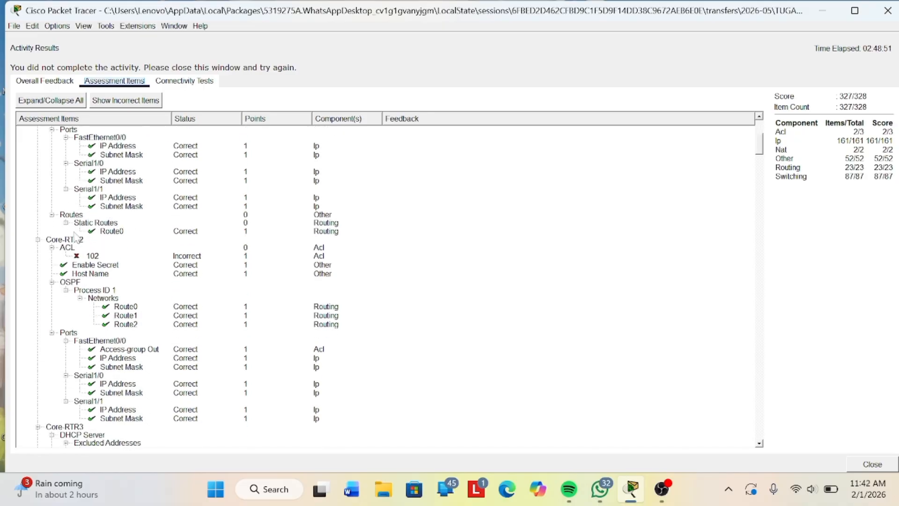
scroll(131, 283, down, 9)
scroll(131, 282, down, 20)
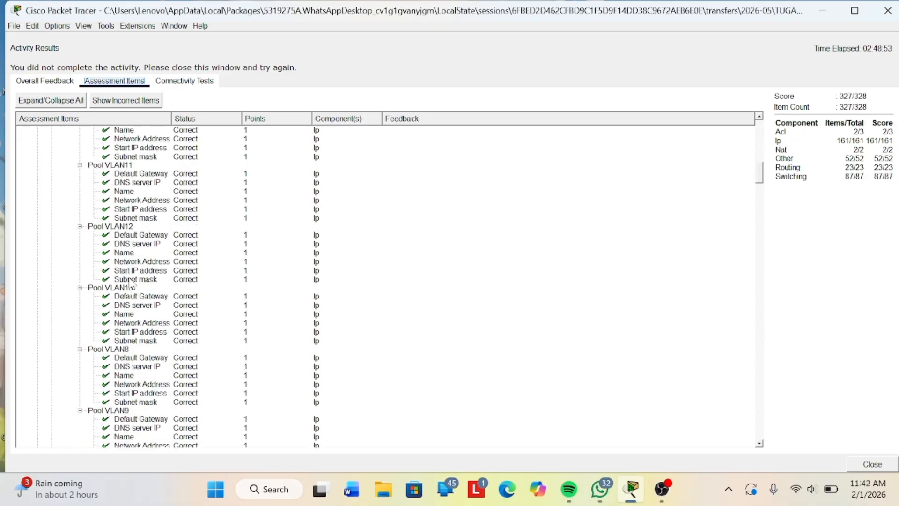
scroll(131, 283, down, 20)
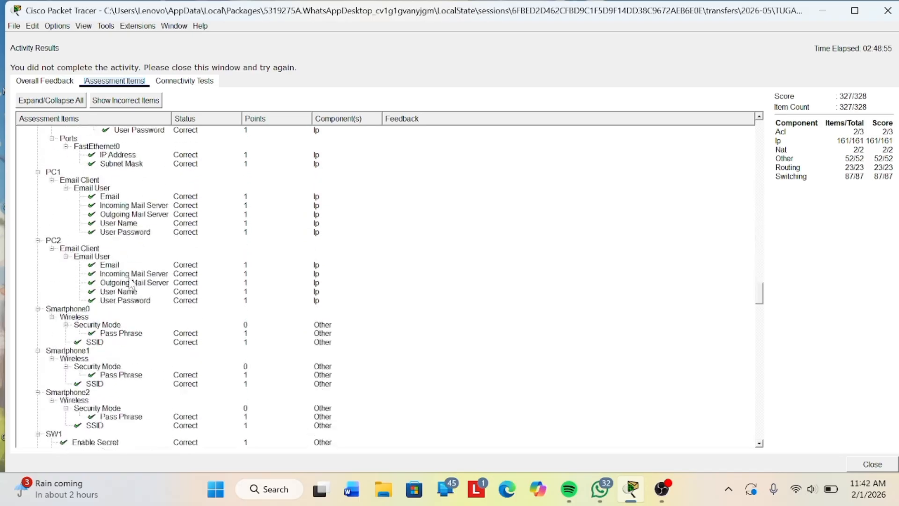
scroll(131, 283, down, 5)
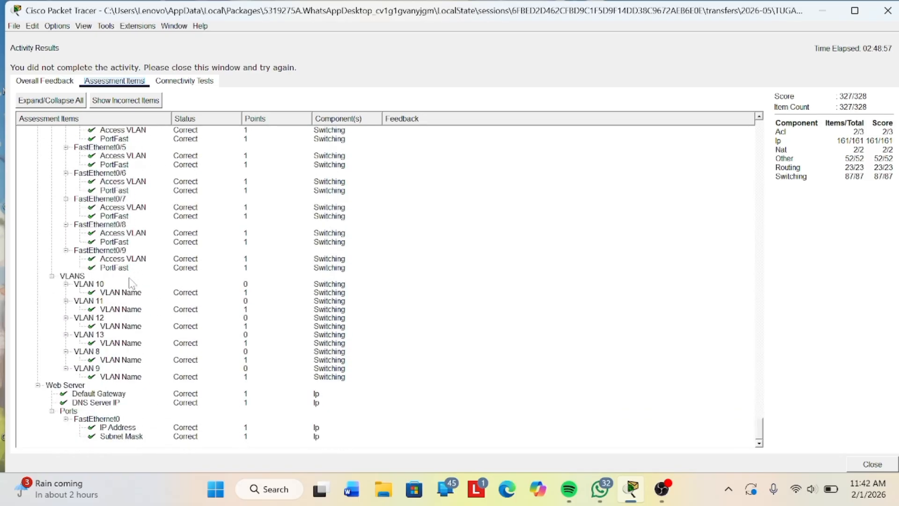
- Filter the assessment items to the incorrect ones, and restore the full expanded list after glancing at the overall feedback
click(121, 100)
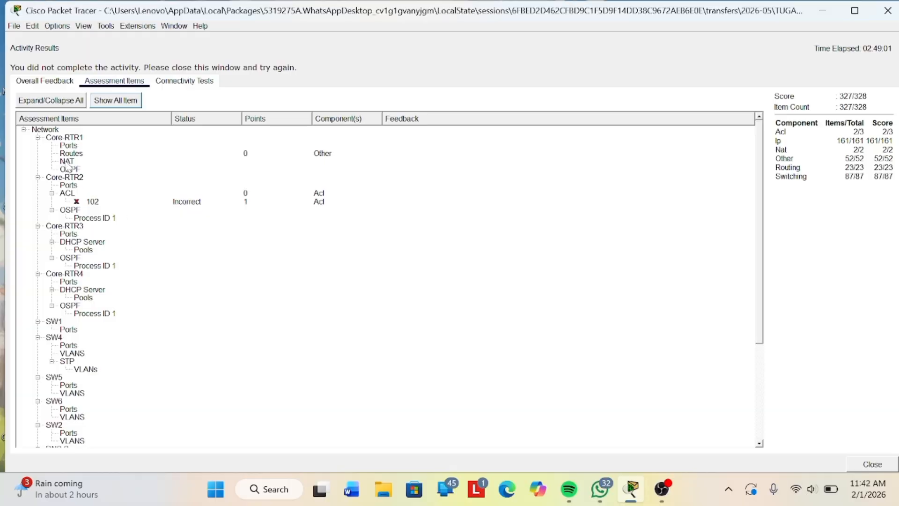
click(61, 101)
click(52, 81)
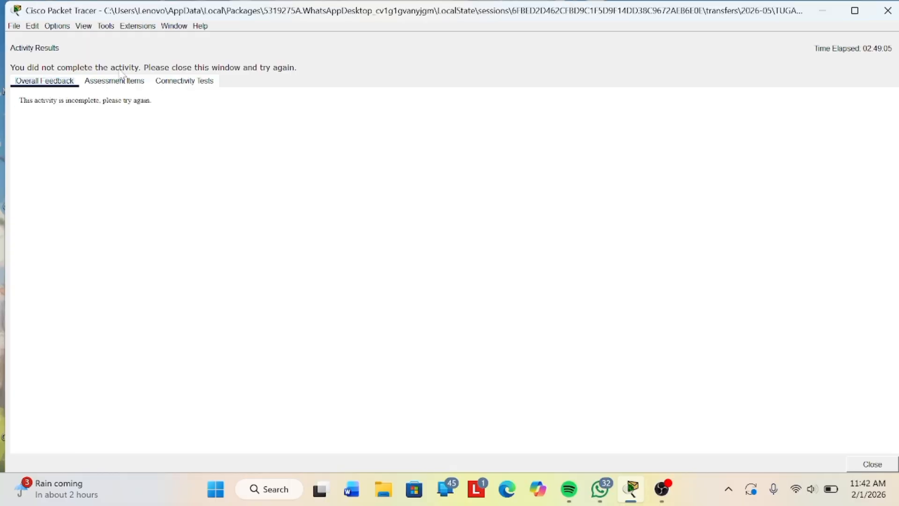
click(128, 83)
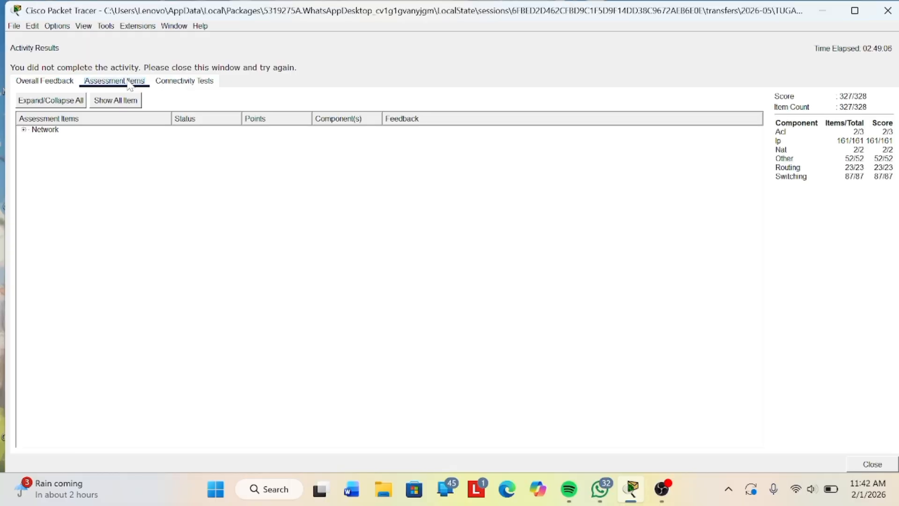
click(113, 102)
click(70, 101)
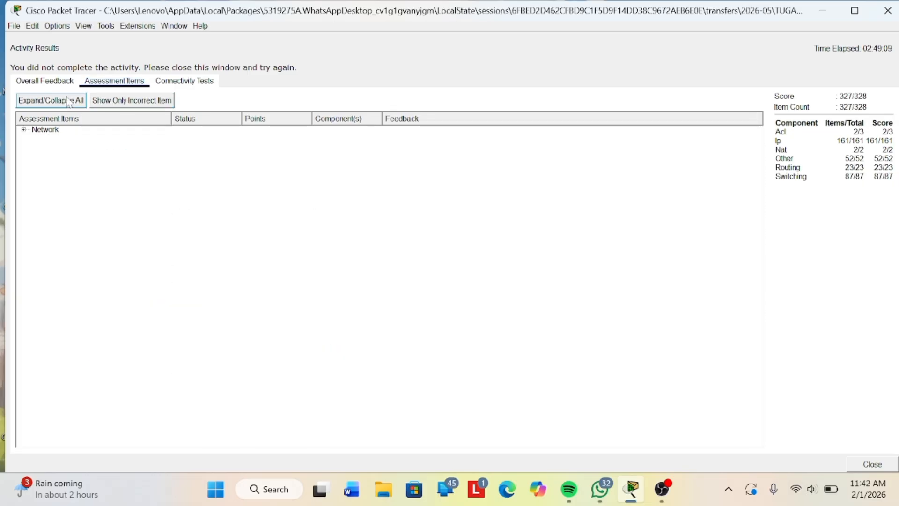
click(120, 102)
click(121, 102)
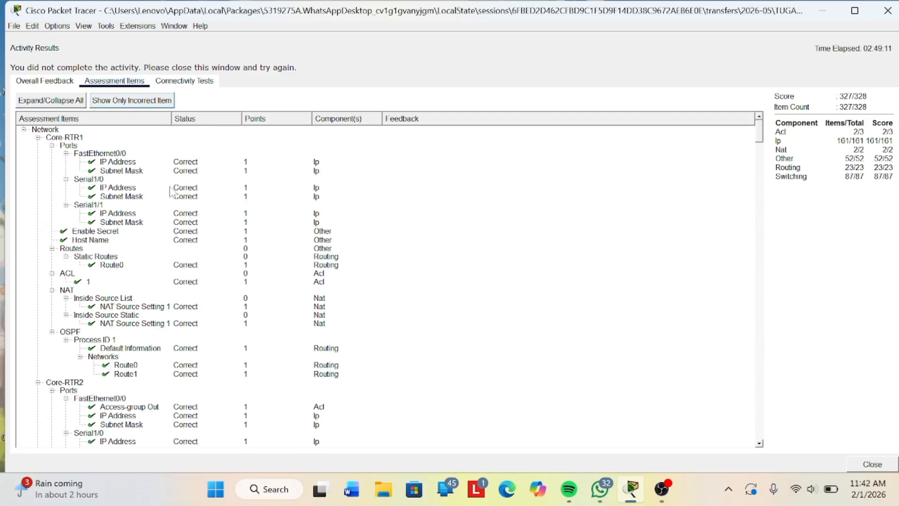
- Look over the Core-RTR1 and Core-RTR2 assessment items, then close the activity results and minimize the instructions
scroll(195, 243, down, 5)
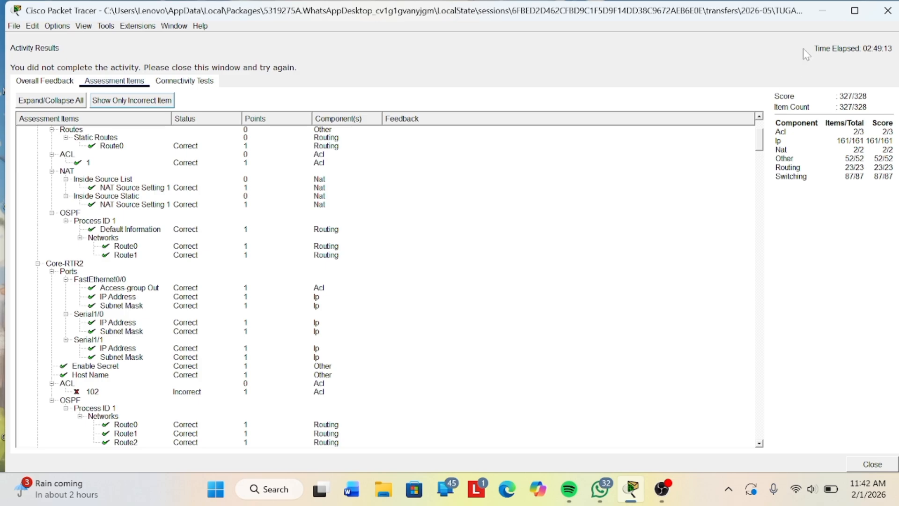
click(887, 11)
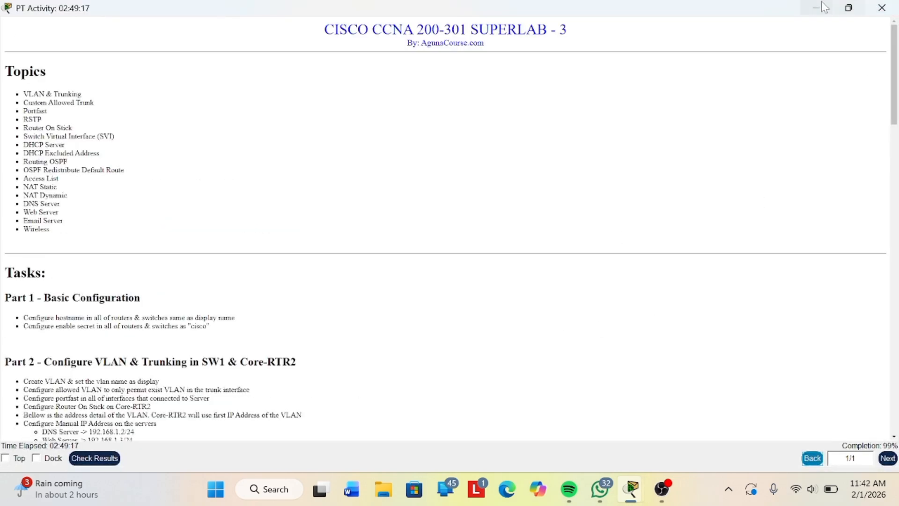
click(818, 6)
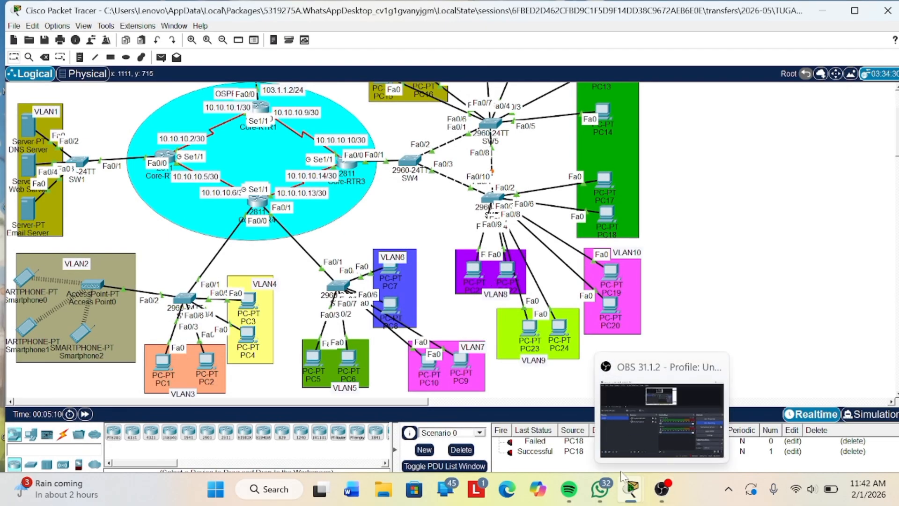
- Bring the activity instructions back as a small floating window over the topology and read down to the VLAN2 to VLAN4 address table
mouse_move(627, 488)
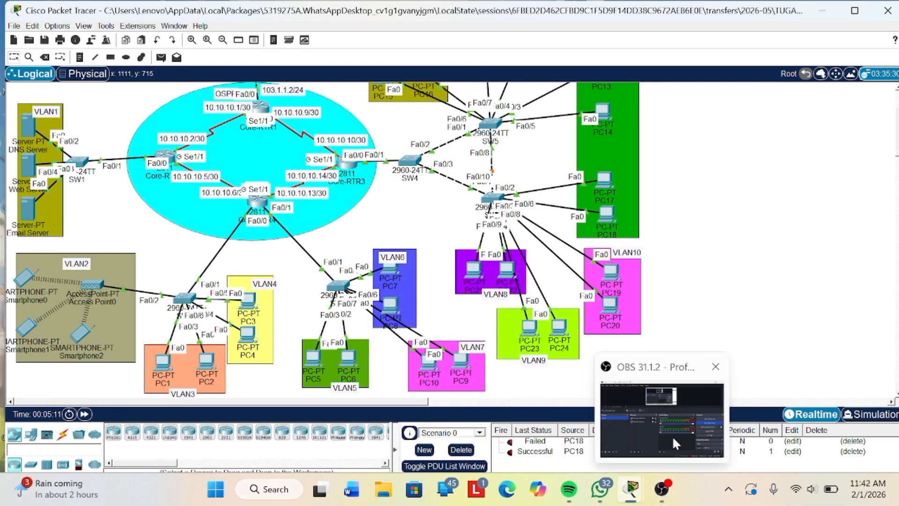
click(679, 389)
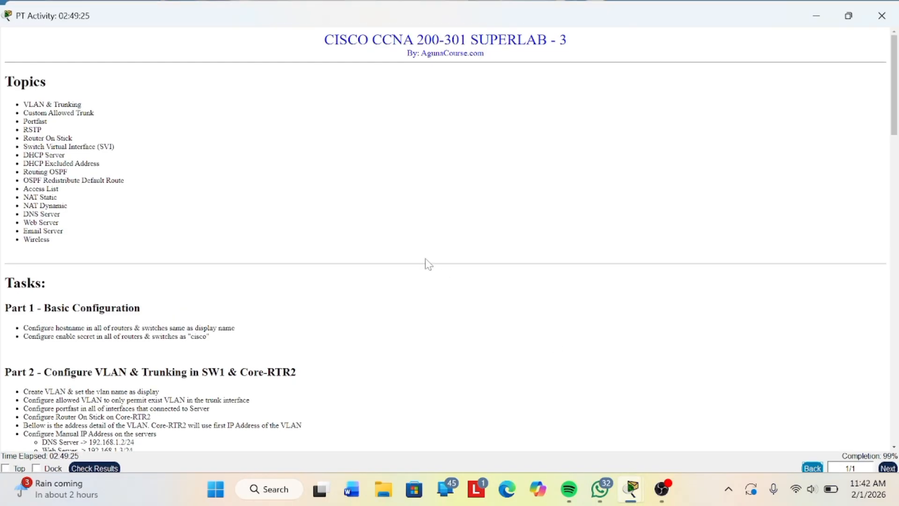
drag(653, 1, 683, 2)
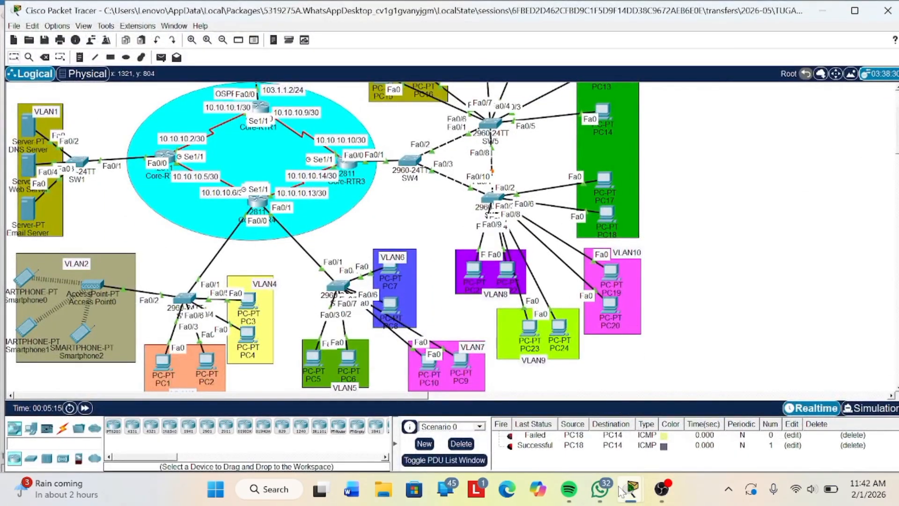
mouse_move(630, 489)
click(679, 412)
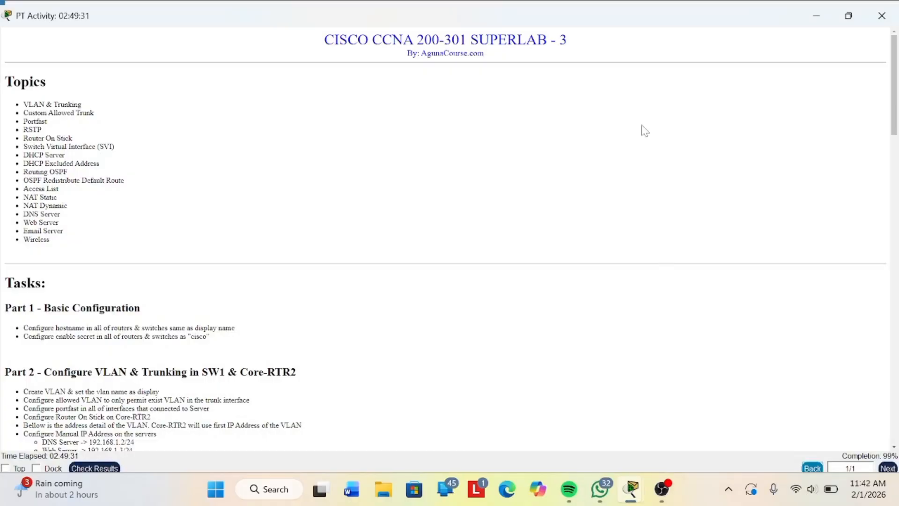
drag(603, 15, 719, 108)
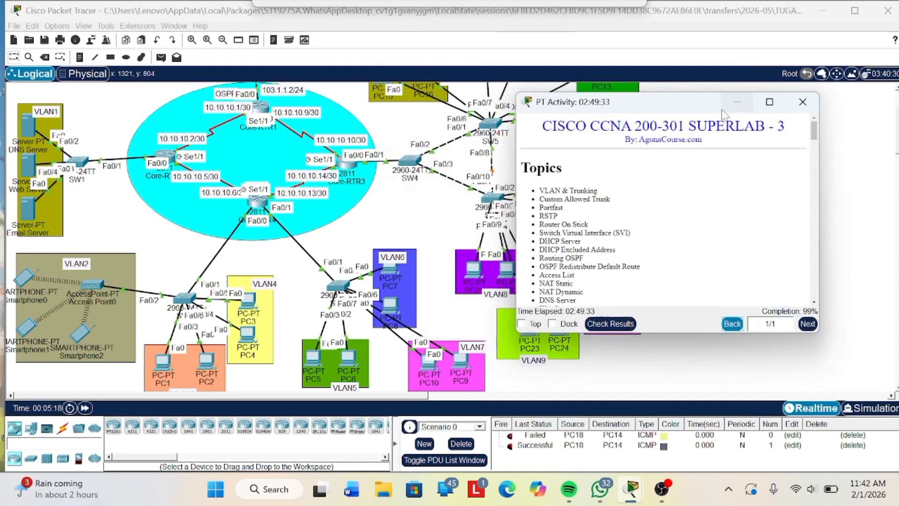
scroll(700, 194, down, 3)
scroll(702, 199, down, 15)
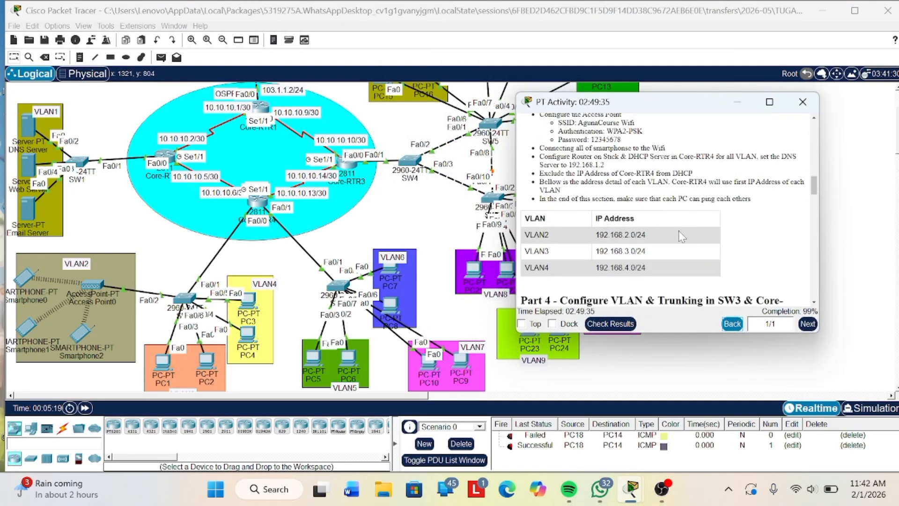
scroll(468, 212, down, 1)
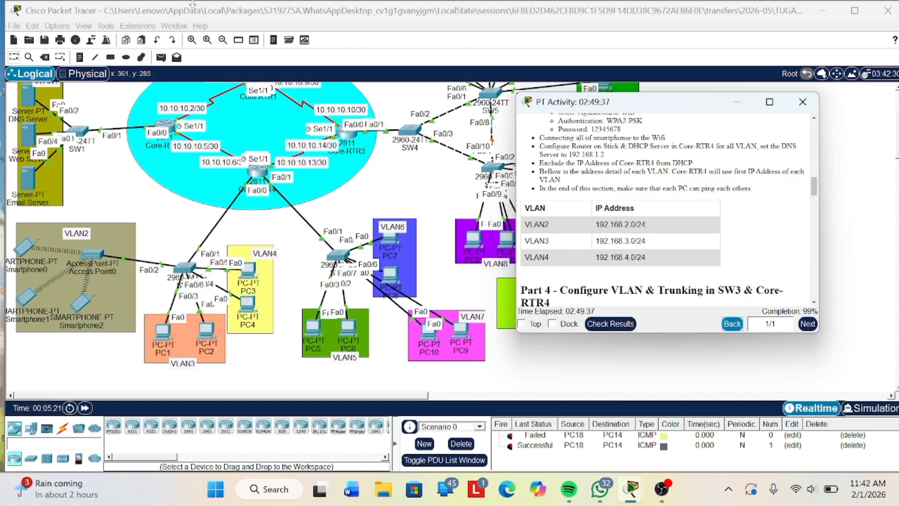
- Test connectivity within VLAN3 by sending a simple PDU from PC1 to PC2
click(160, 57)
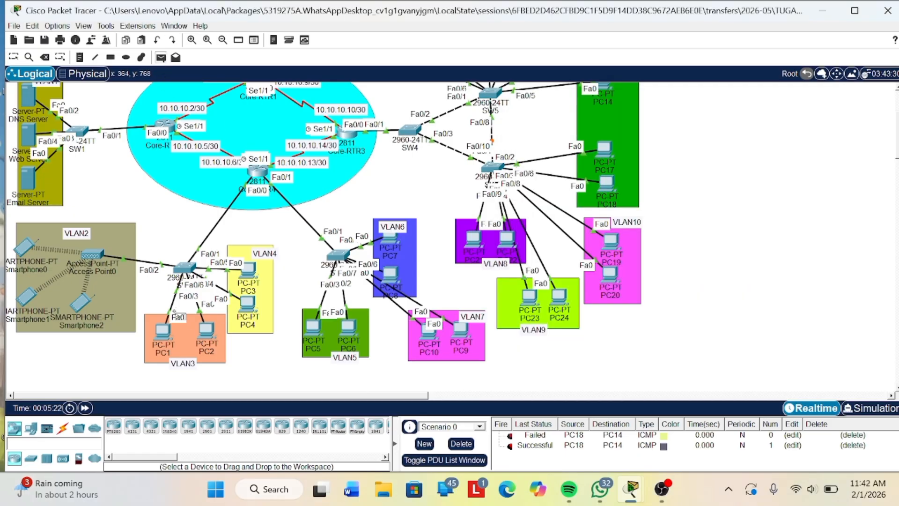
click(163, 332)
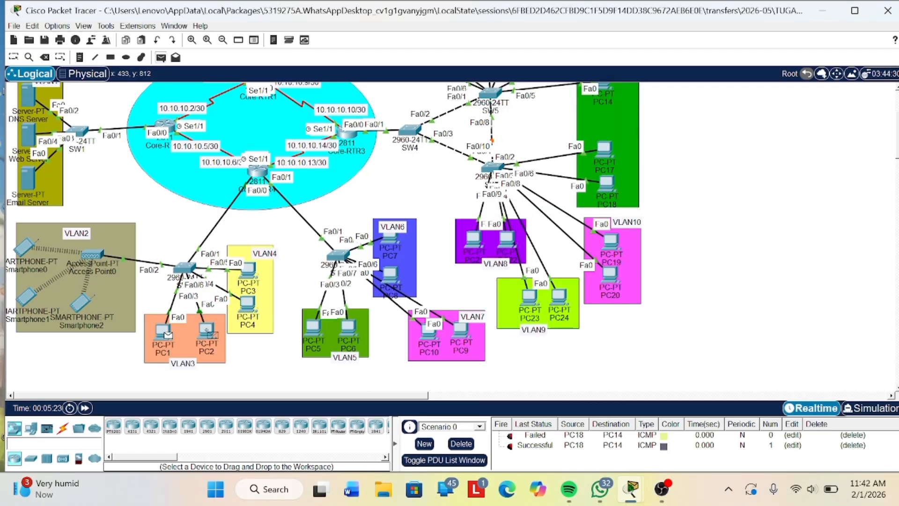
click(207, 329)
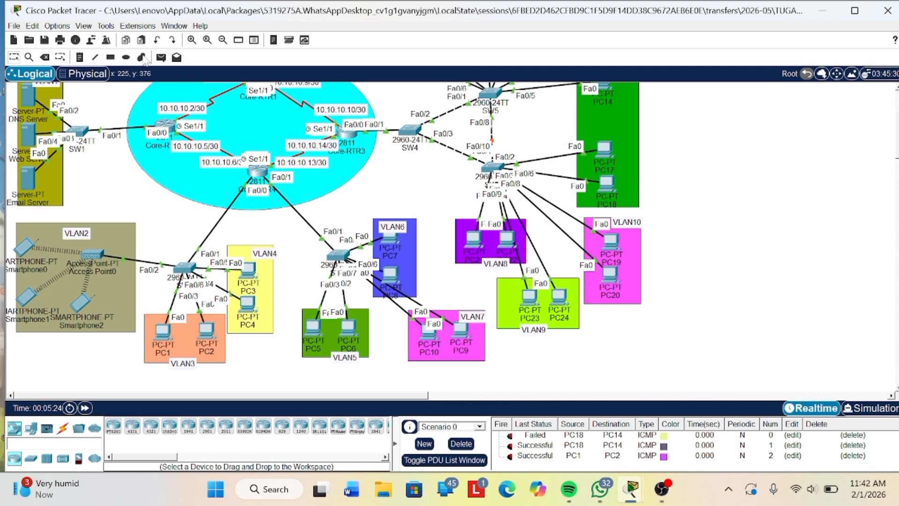
- Test connectivity within VLAN5 by sending a simple PDU from PC5 to PC6, and check its status in the PDU list
click(161, 57)
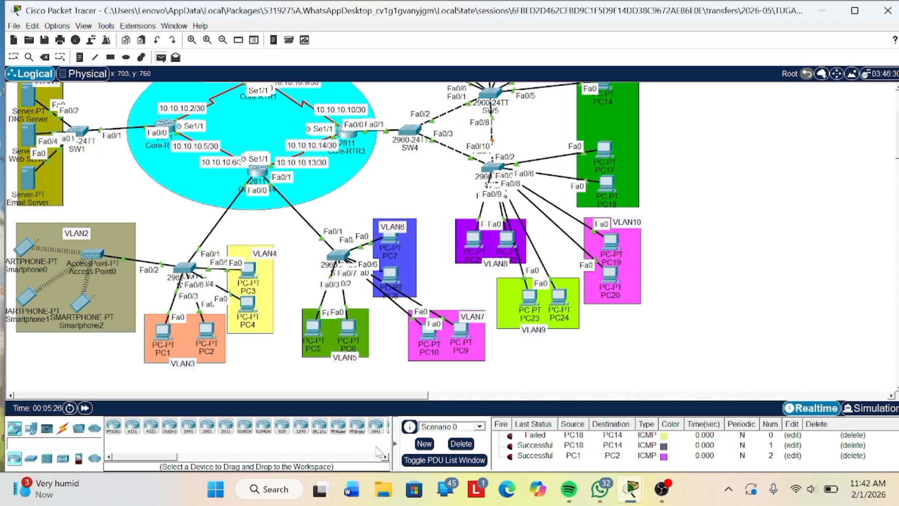
click(314, 328)
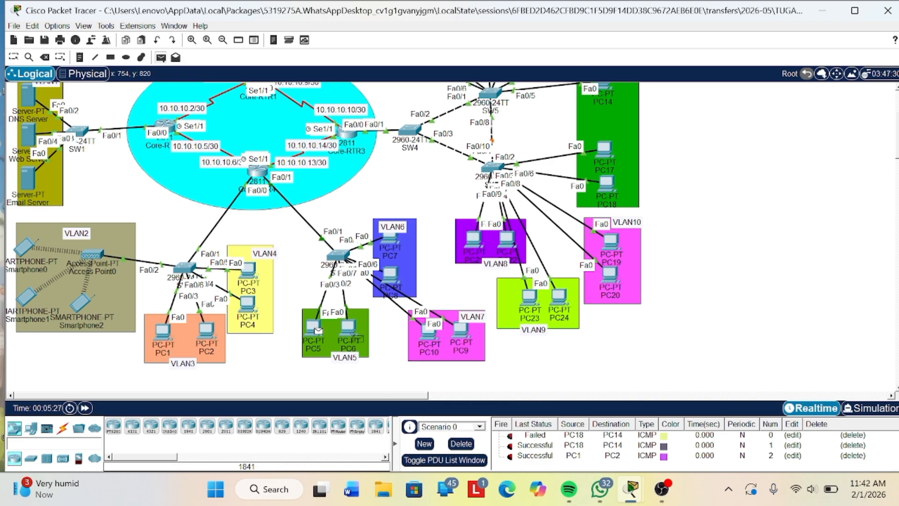
click(348, 327)
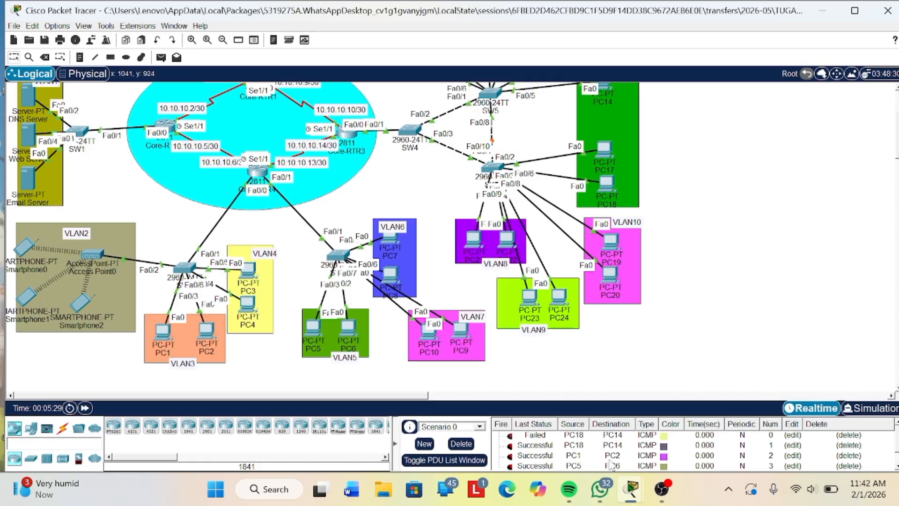
scroll(608, 459, down, 1)
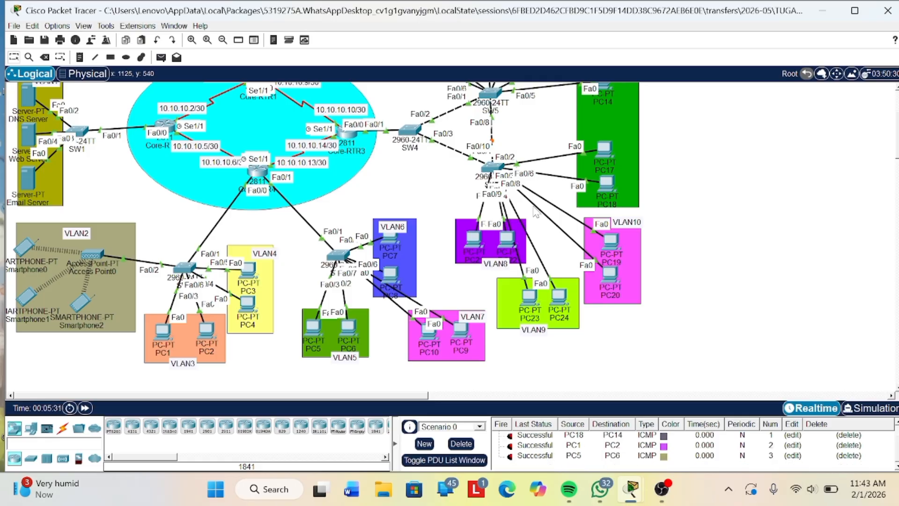
- Bring up the activity instructions over the topology and review the tasks from Part 5 VLAN and trunking through Part 13 access list
scroll(538, 215, up, 3)
scroll(456, 234, down, 1)
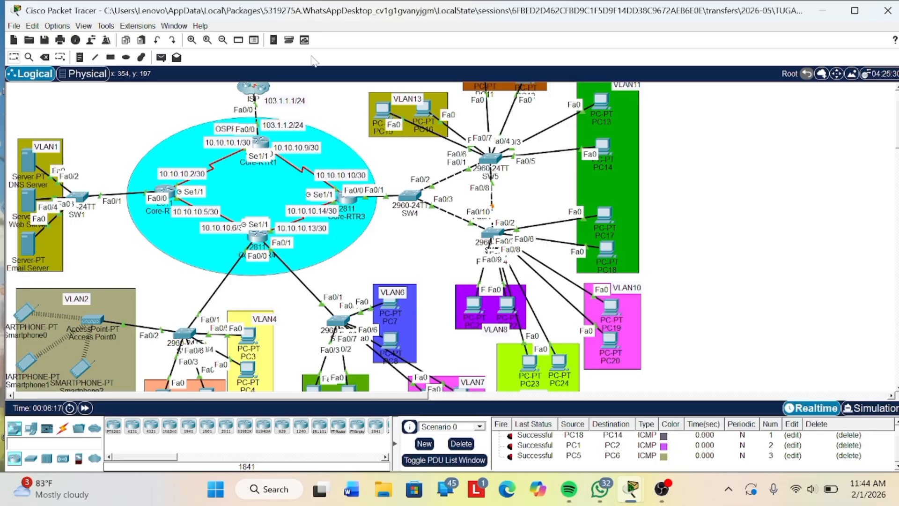
scroll(381, 104, down, 3)
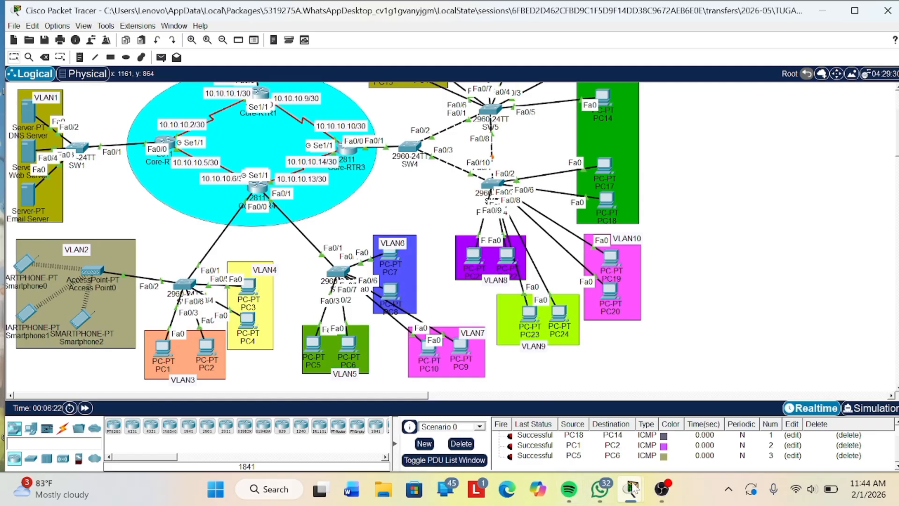
mouse_move(632, 490)
click(708, 417)
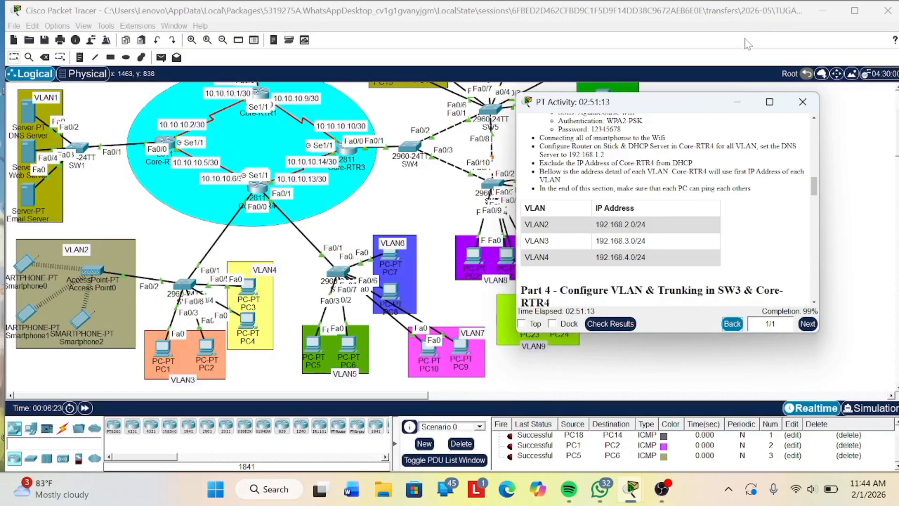
drag(699, 96, 700, 55)
scroll(730, 200, down, 10)
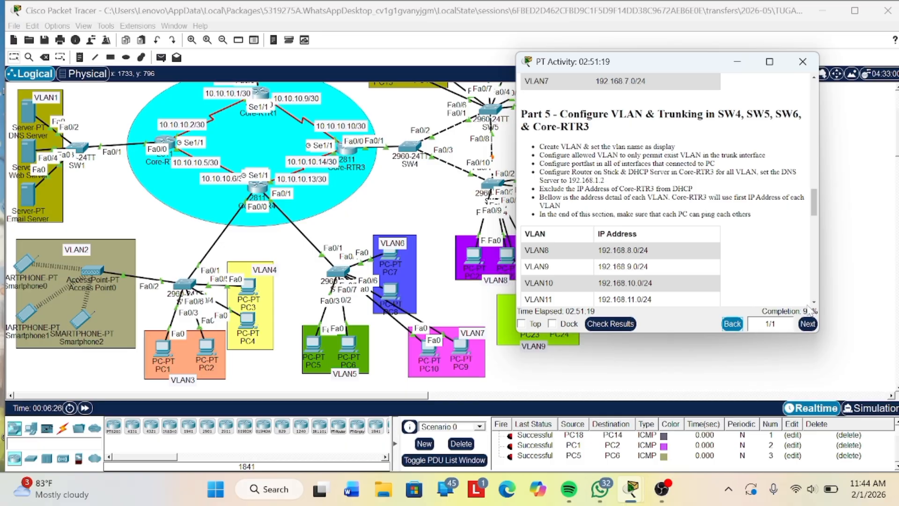
scroll(809, 309, down, 5)
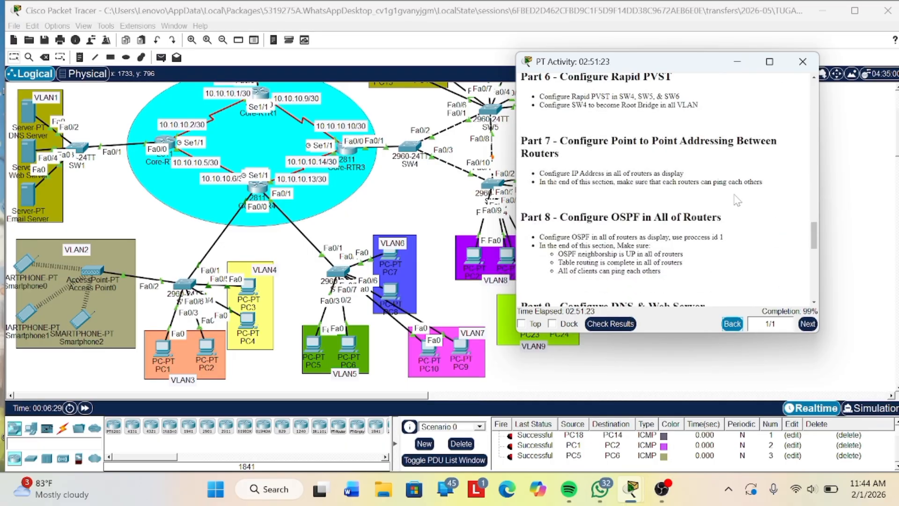
scroll(737, 200, down, 5)
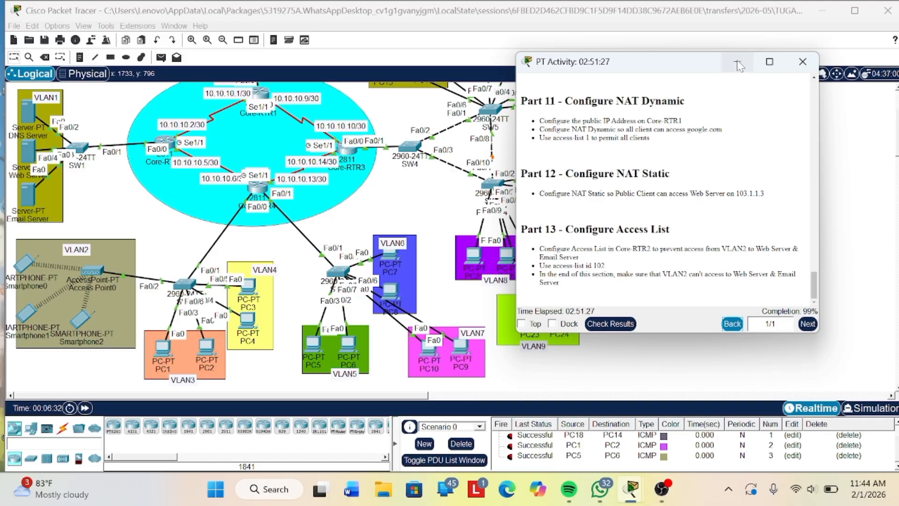
scroll(392, 265, up, 3)
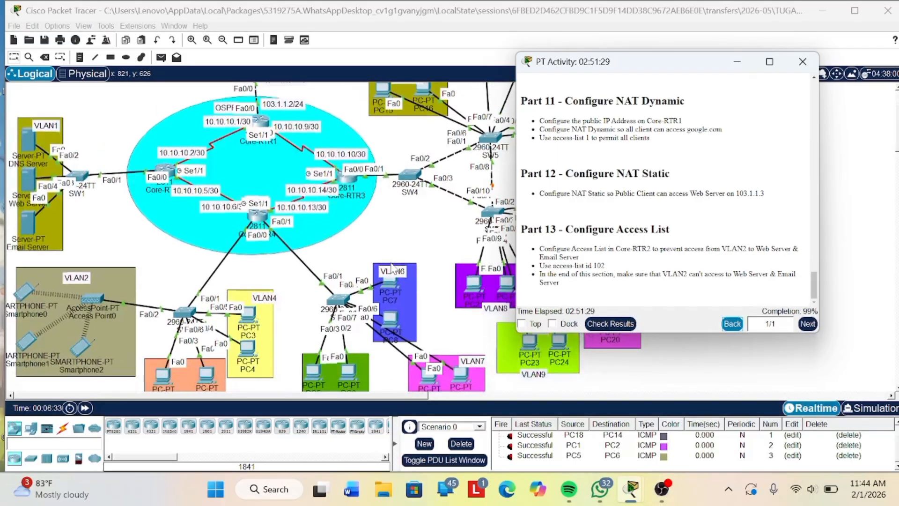